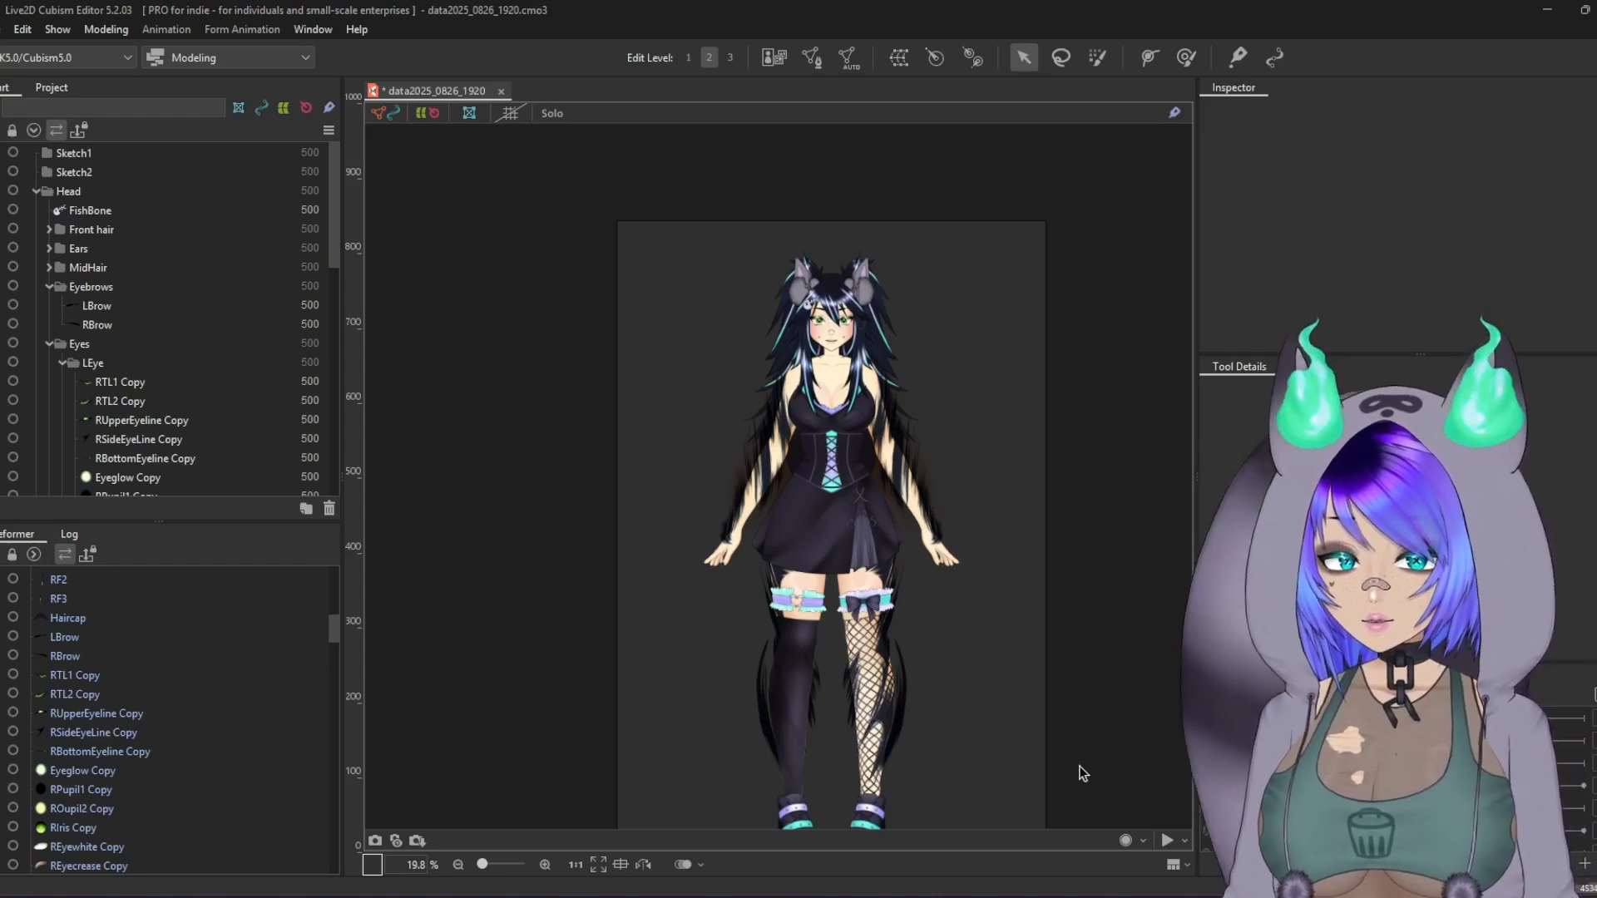
# Step: Generate an automatic mesh for the OF1Corset part using the Standard preset
pyautogui.moveTo(1080, 766); pyautogui.dragTo(1066, 692)
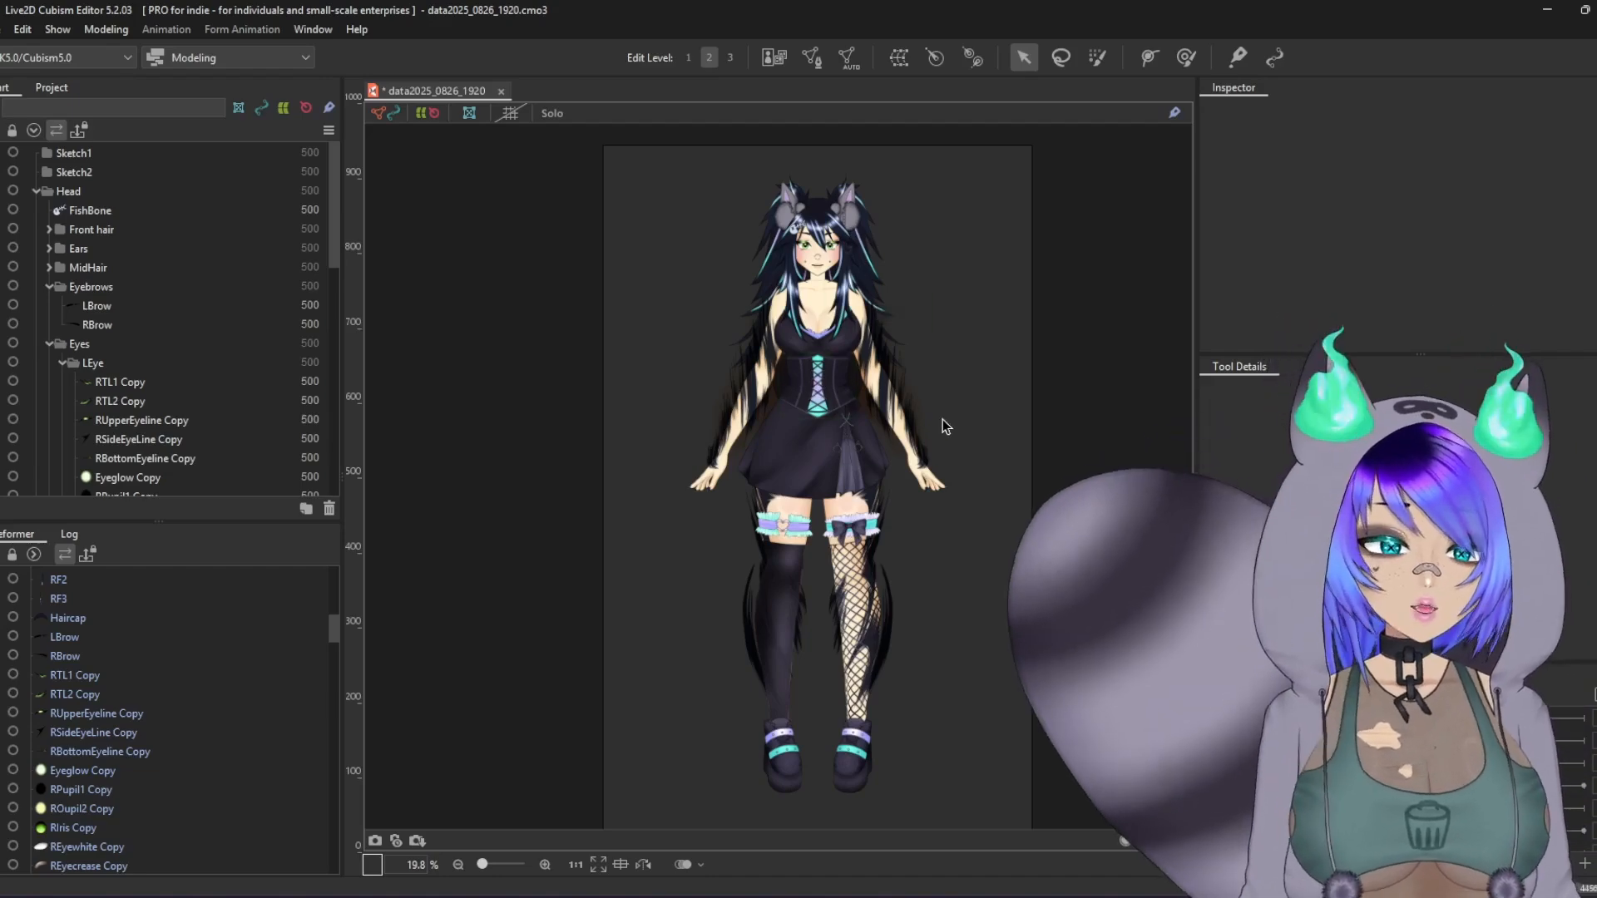
pyautogui.click(811, 233)
pyautogui.scroll(10, 811, 233)
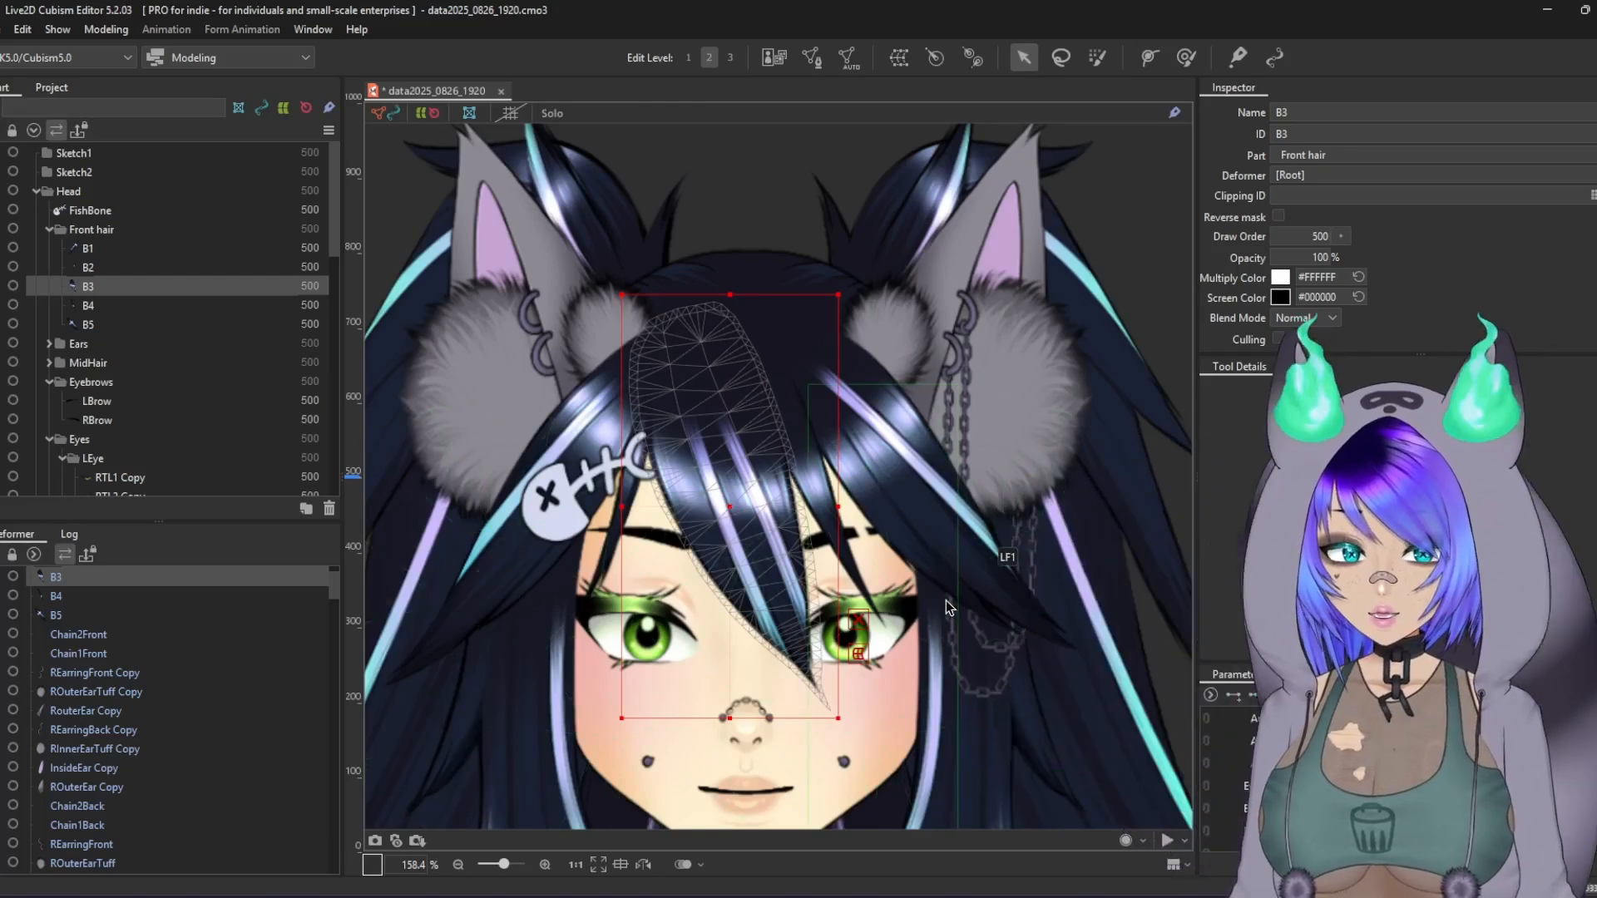
pyautogui.scroll(-3, 1050, 734)
pyautogui.moveTo(1045, 743); pyautogui.dragTo(909, 257)
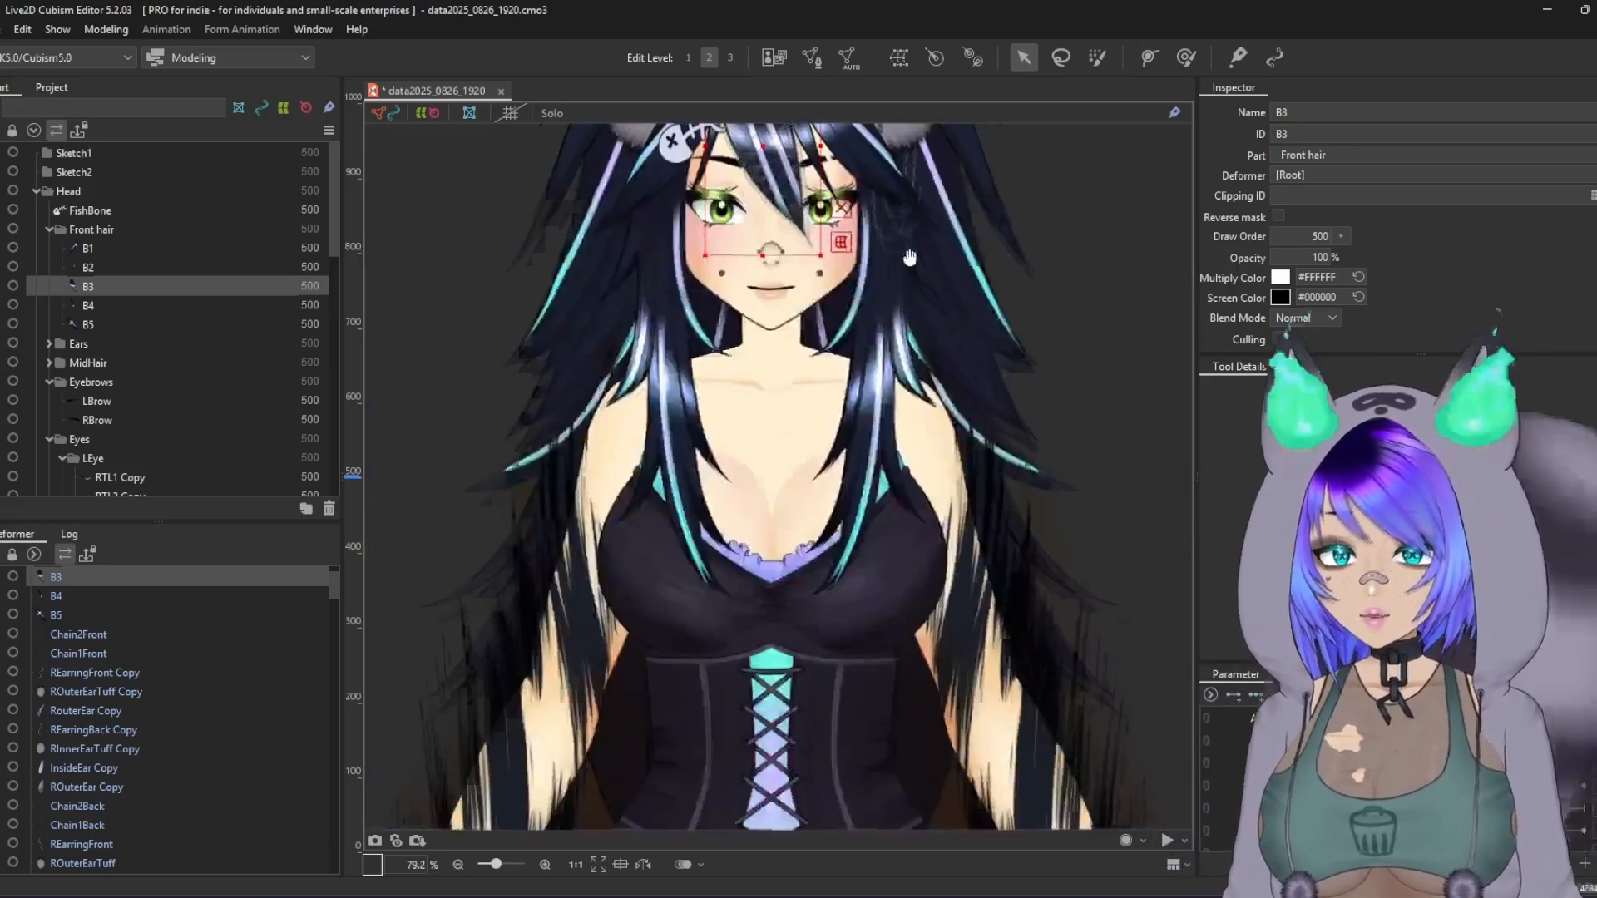
pyautogui.scroll(-3, 856, 644)
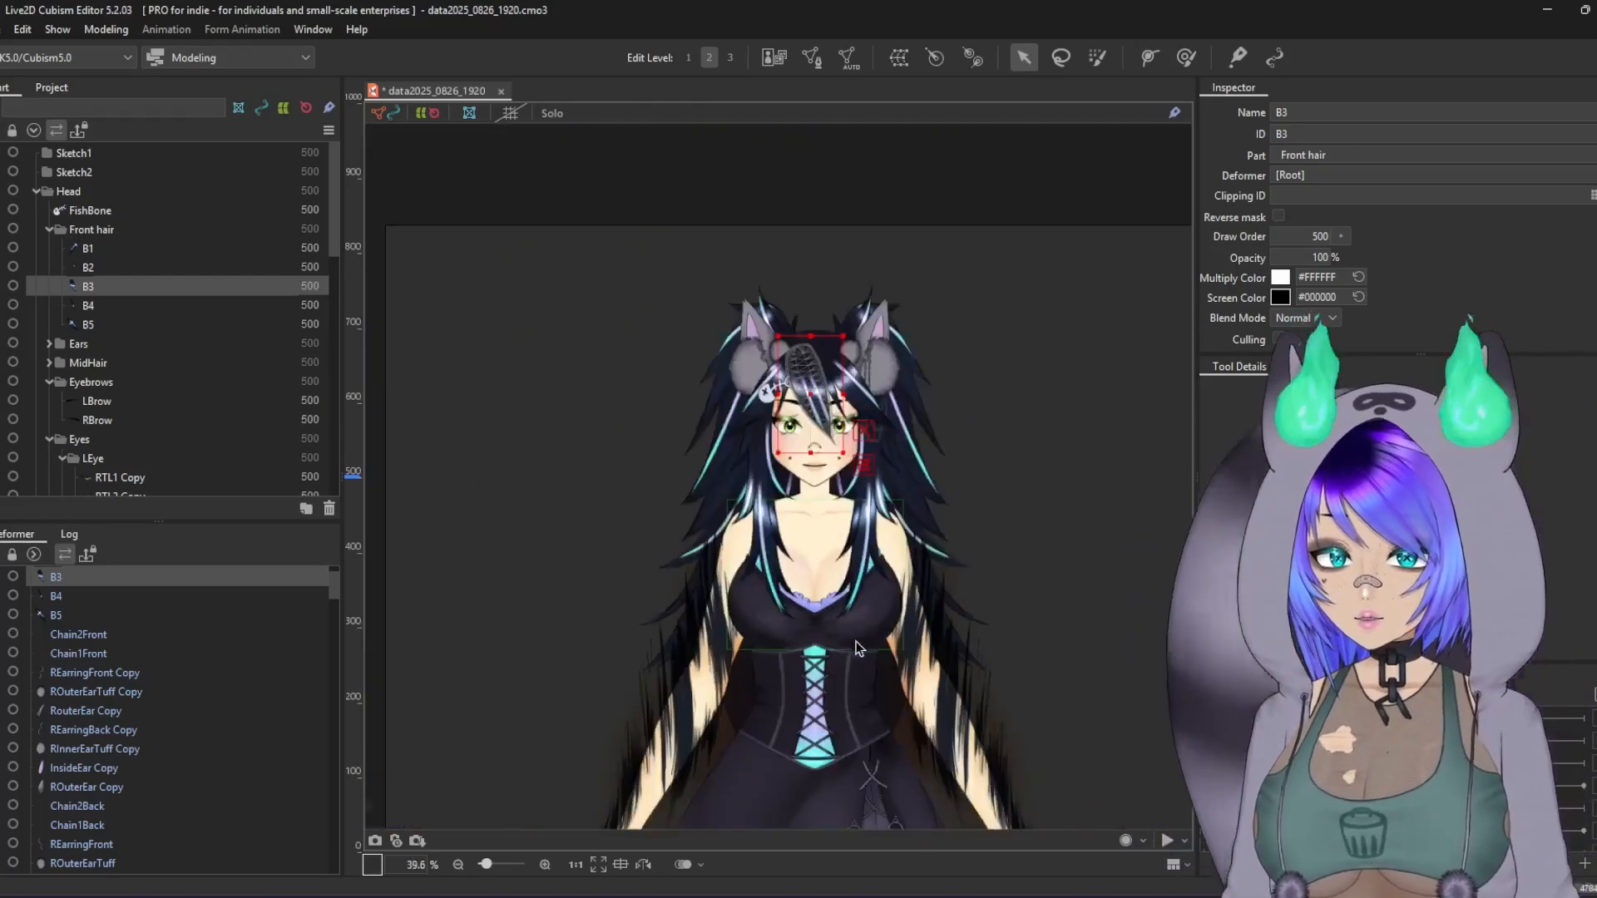
pyautogui.click(807, 743)
pyautogui.click(848, 56)
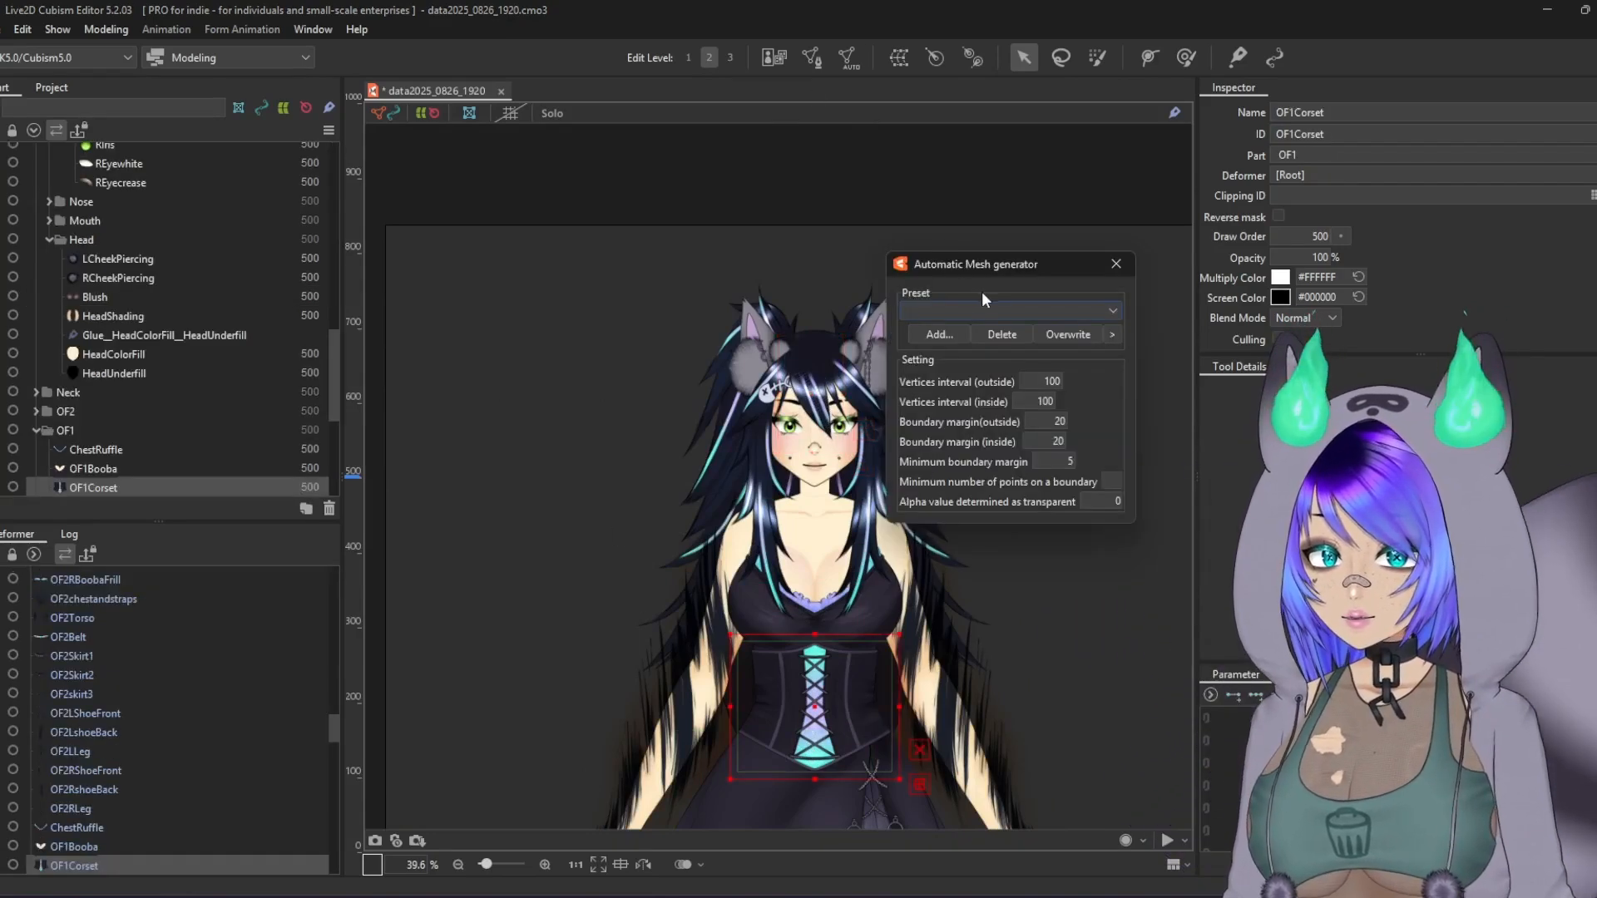
pyautogui.click(1001, 330)
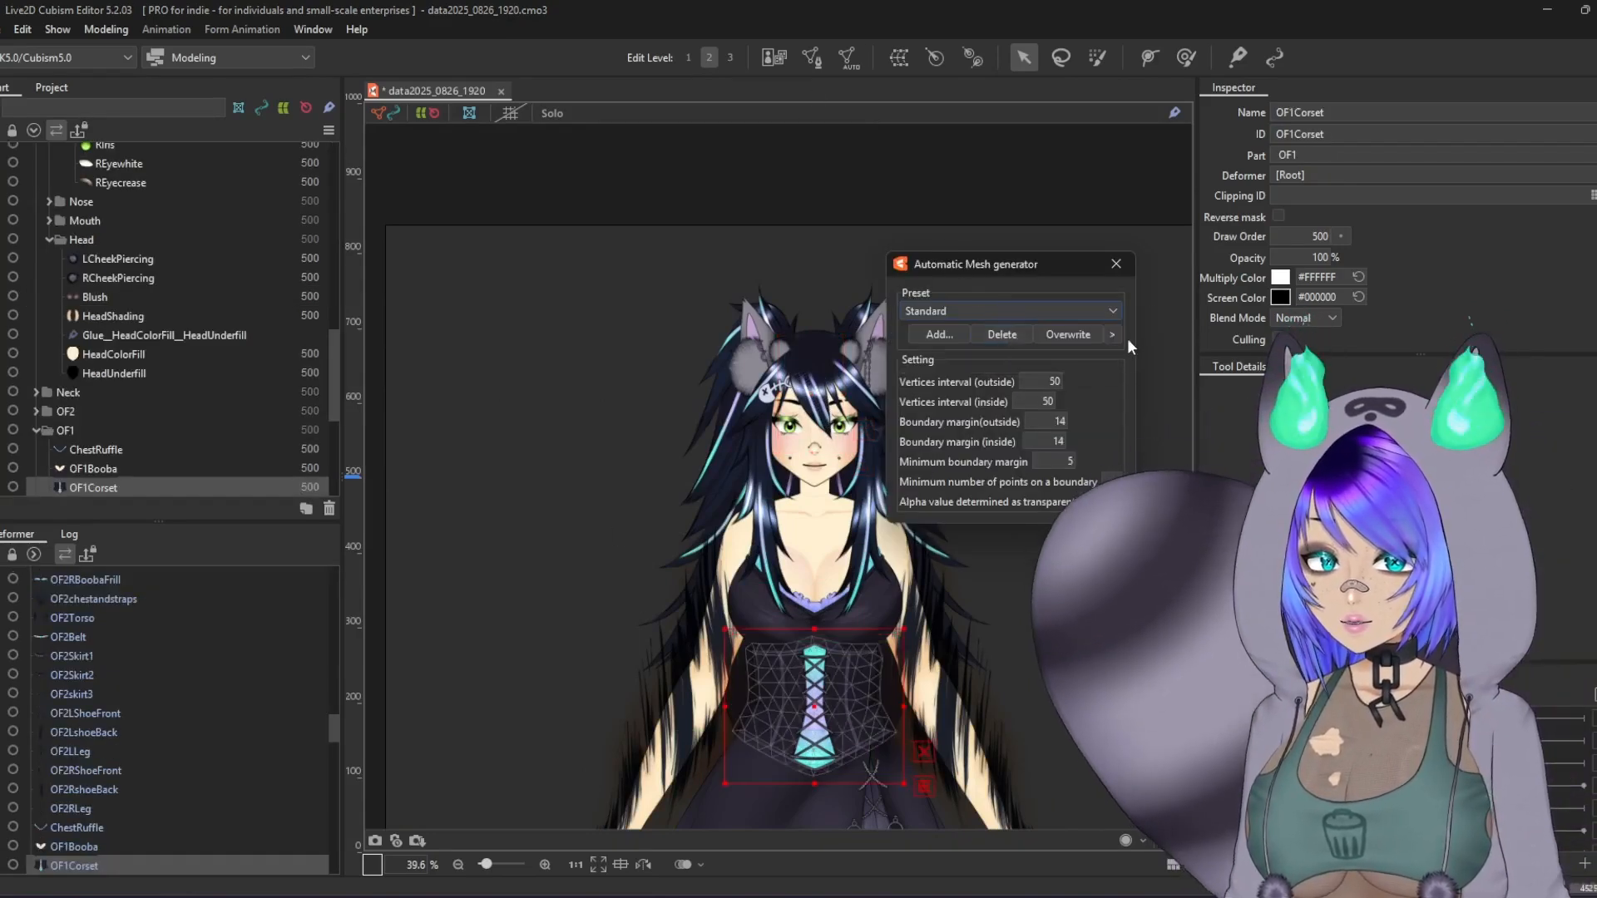
pyautogui.click(1115, 264)
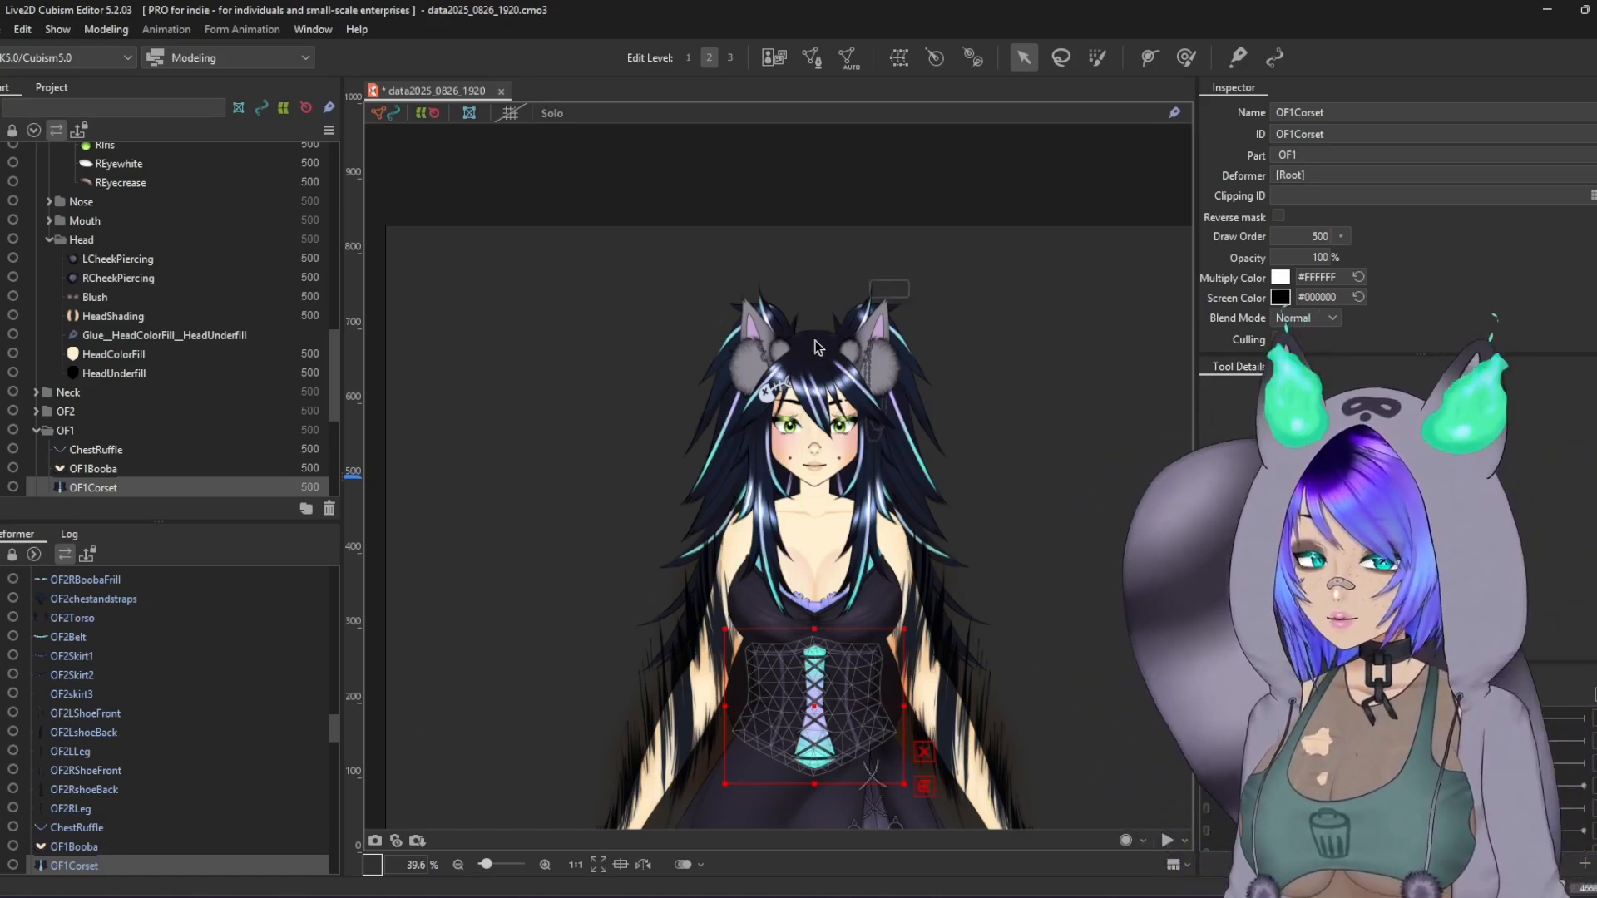
# Step: Select the front hair strand B3 and dock the Parameter palette between the Part and Deformer palettes
pyautogui.click(830, 422)
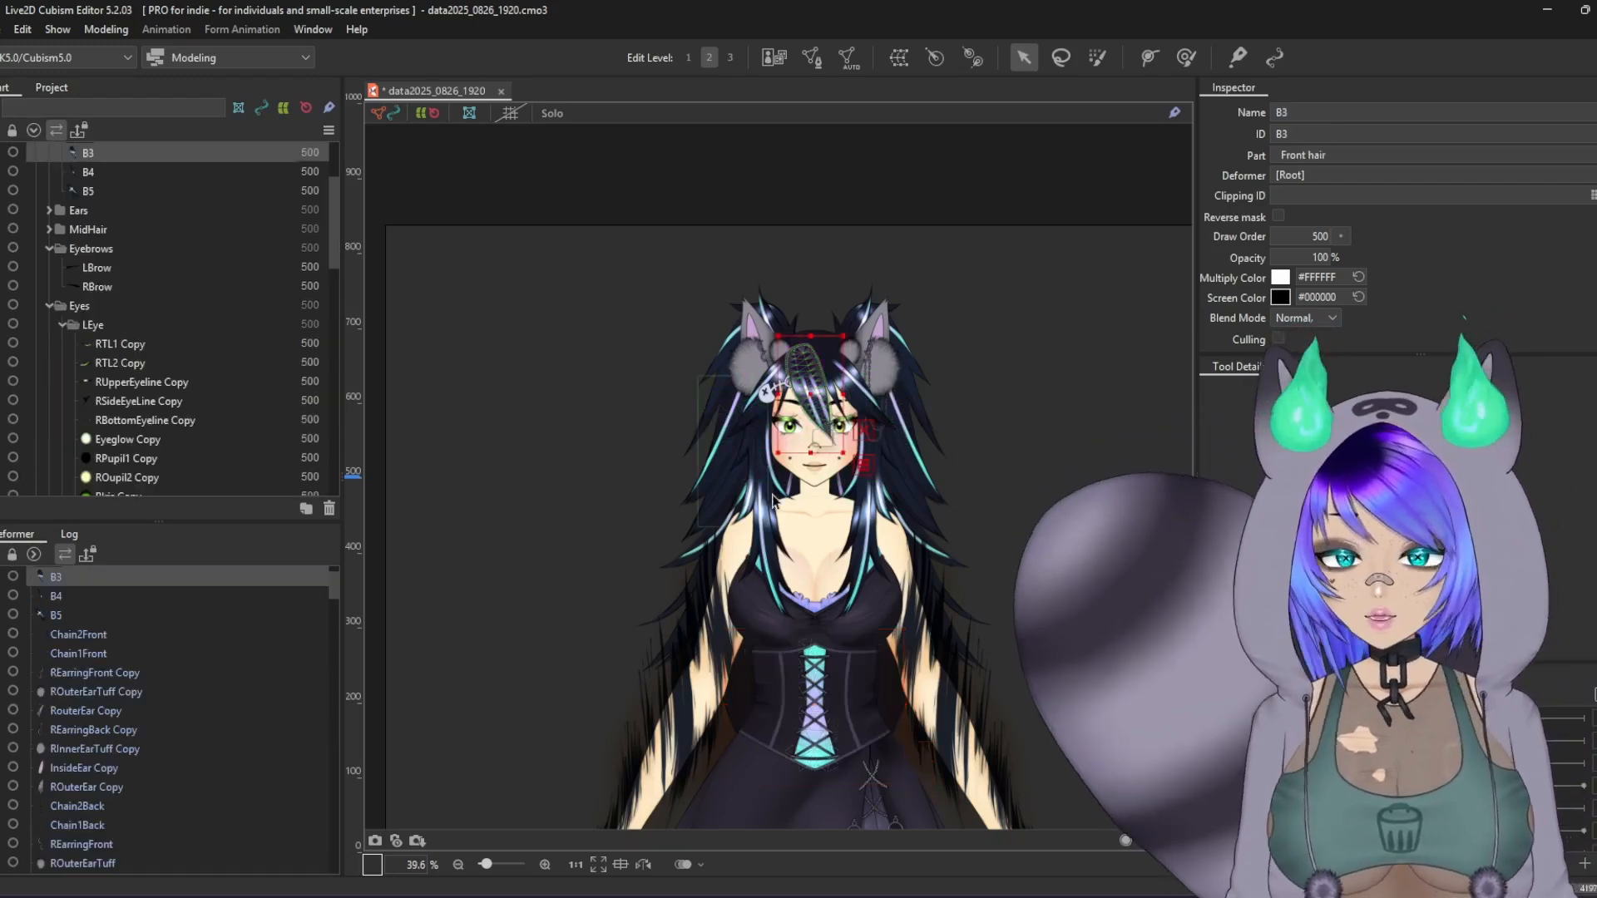
pyautogui.scroll(3, 785, 379)
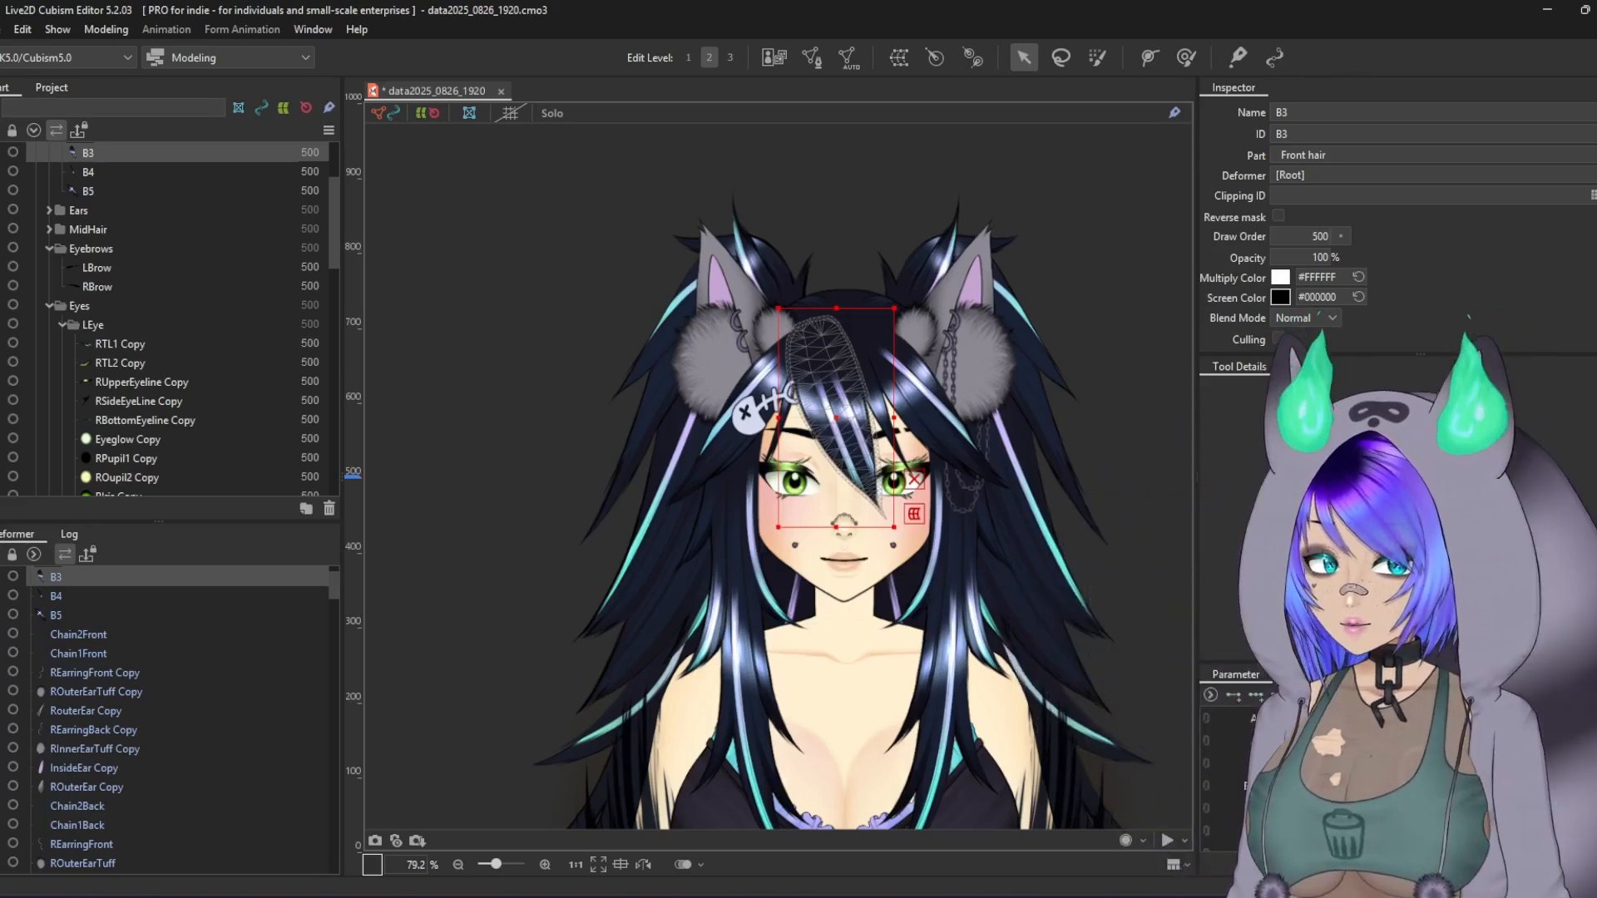
pyautogui.moveTo(1341, 672); pyautogui.dragTo(138, 507)
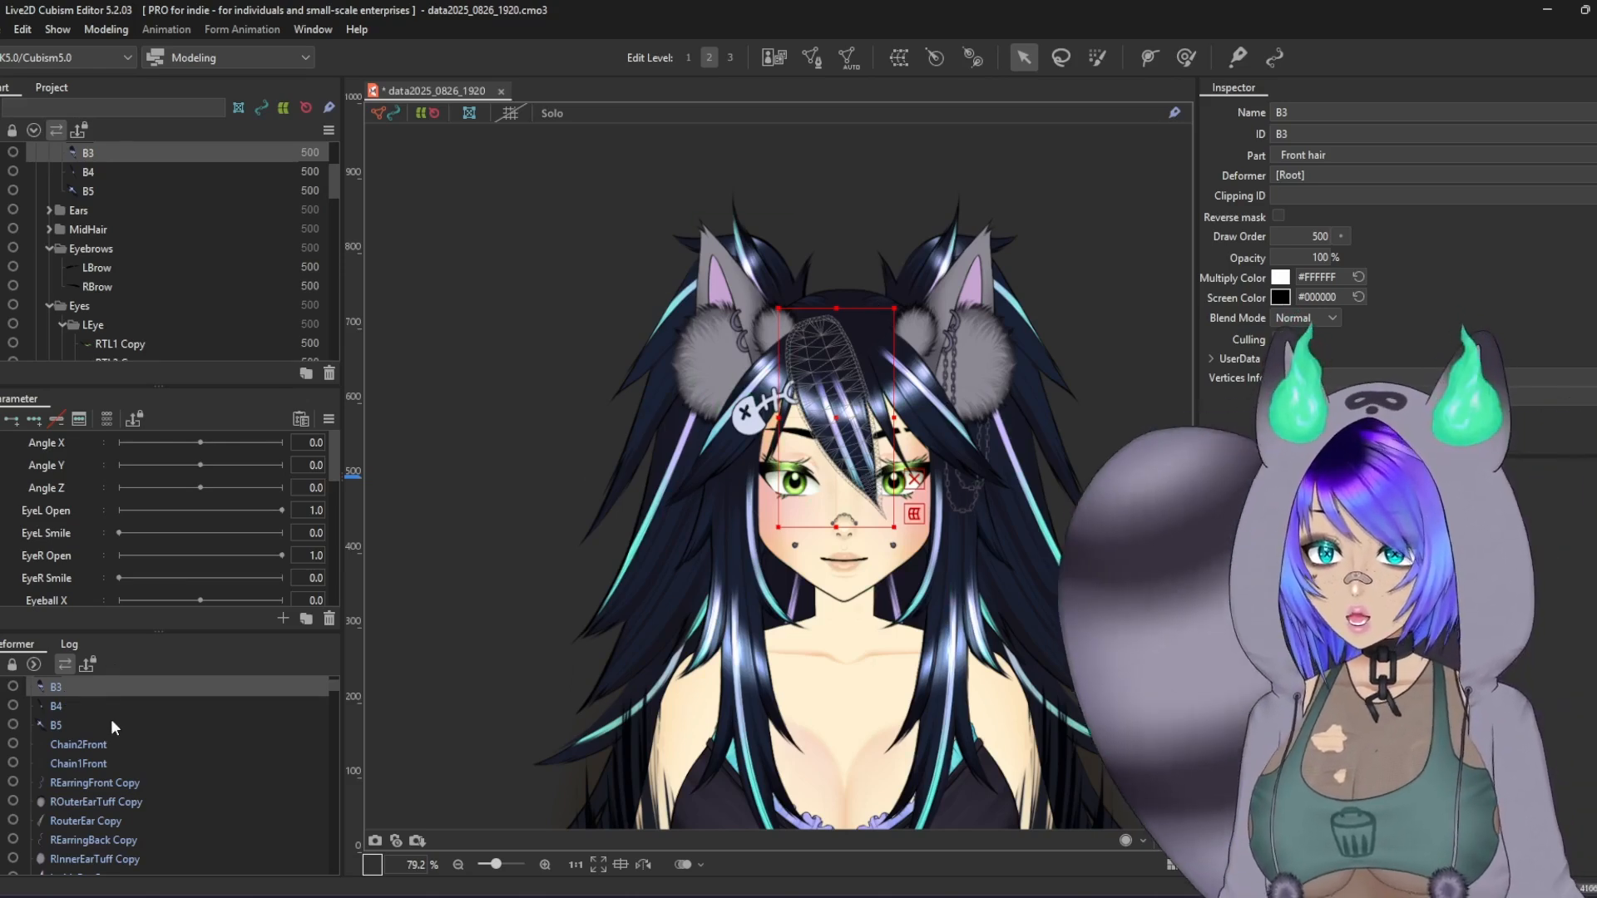
# Step: Add three keys to the Angle X parameter for hair strand B3, and delete those keys again
pyautogui.click(41, 440)
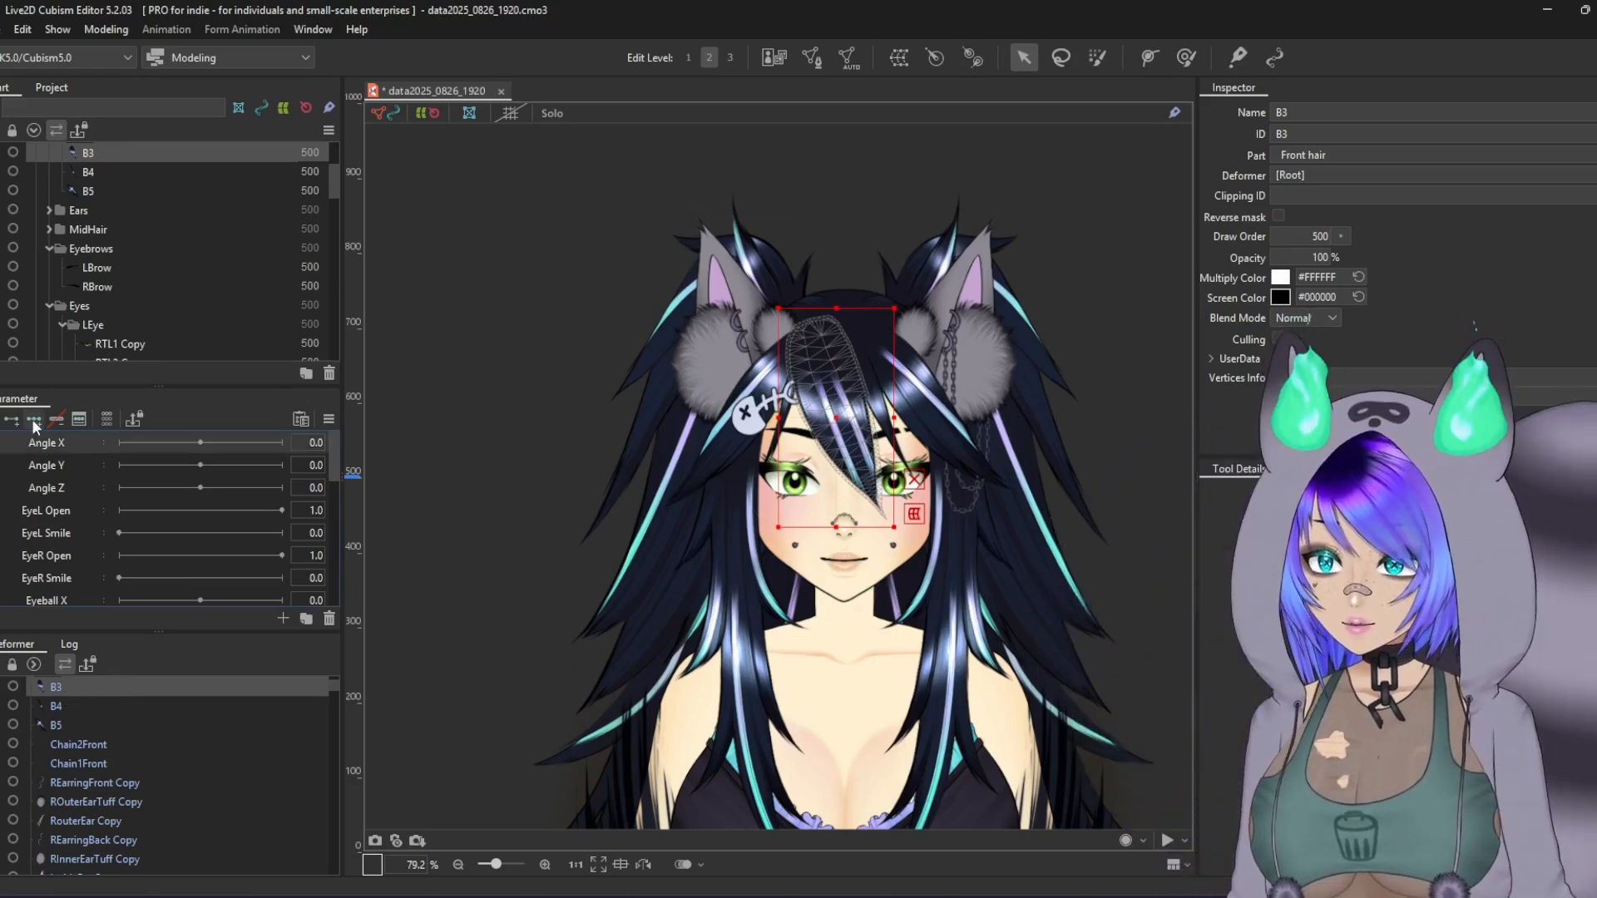
pyautogui.click(33, 419)
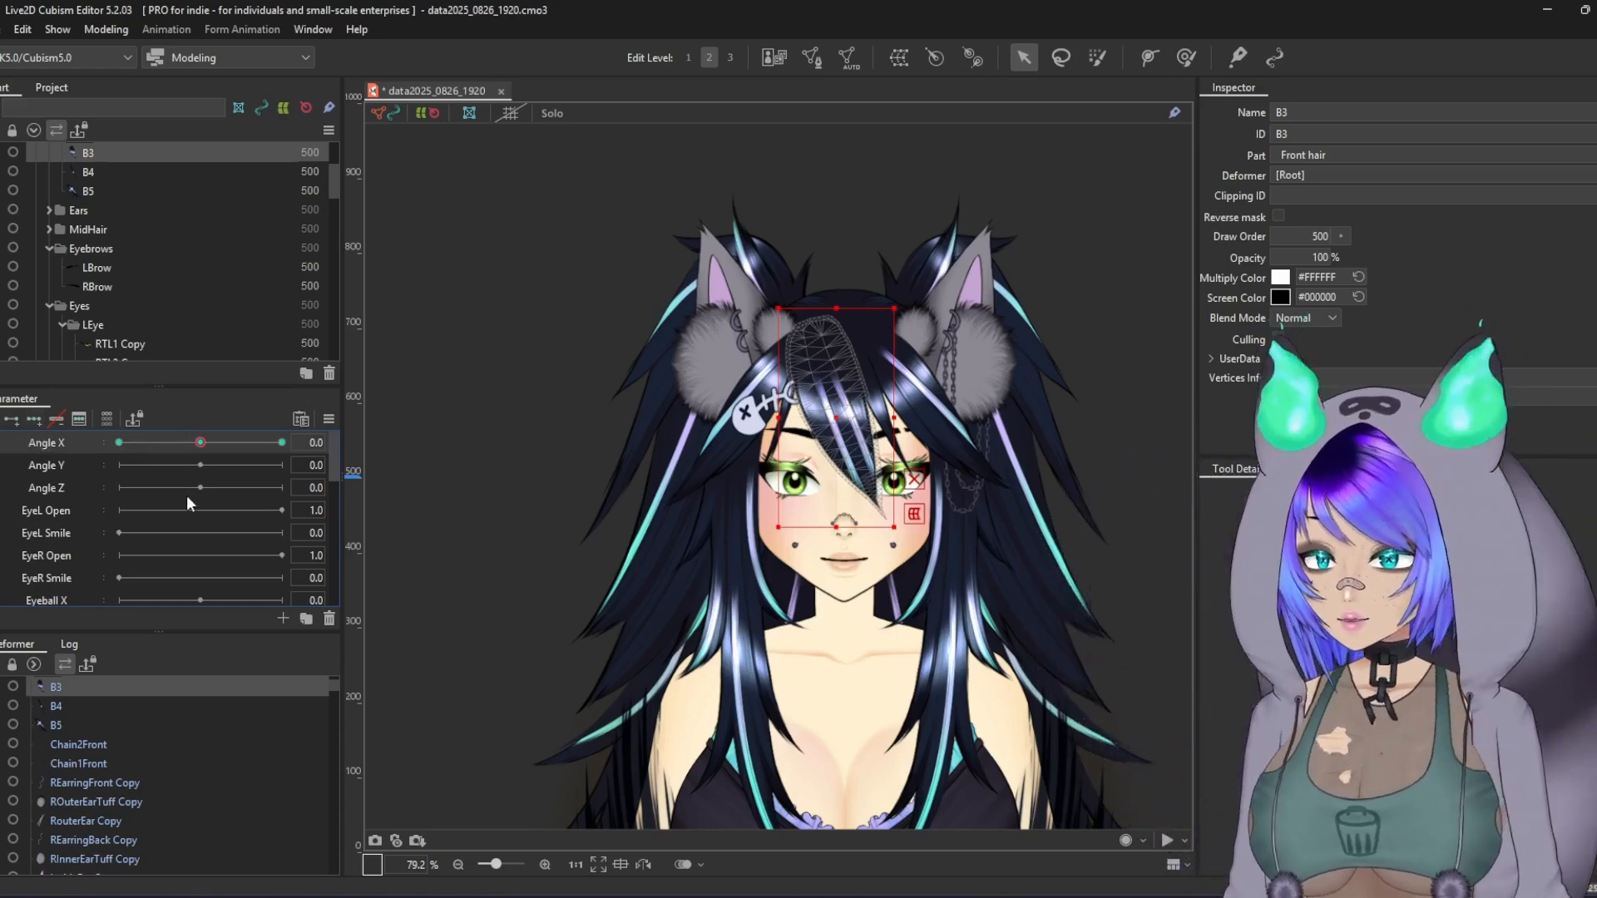
pyautogui.click(55, 420)
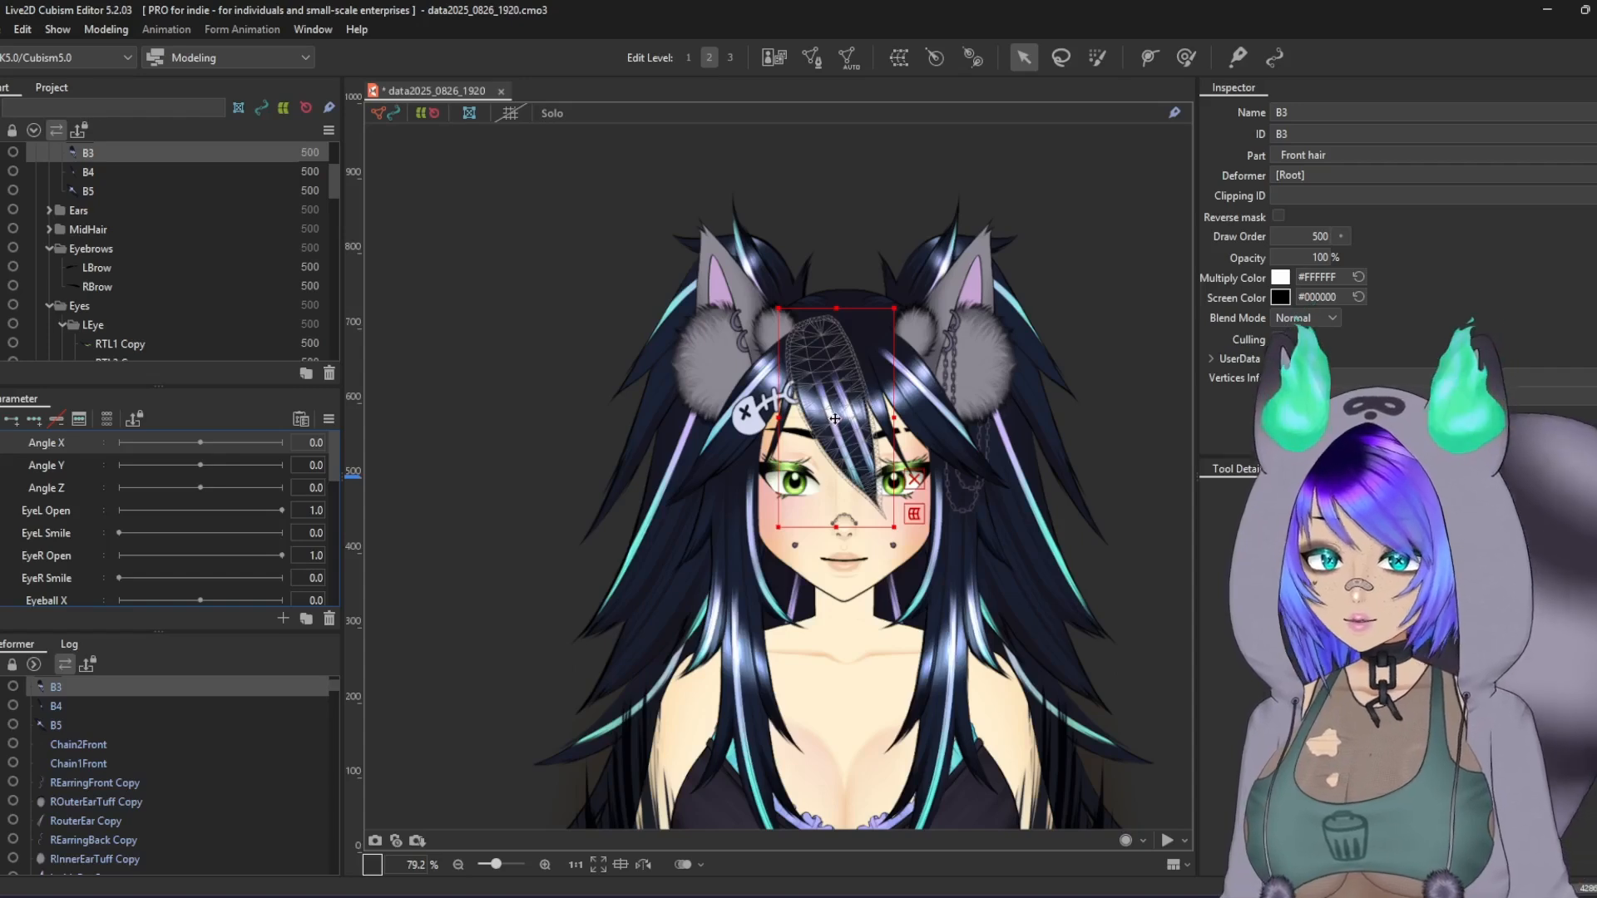
# Step: Try shifting strand B3 to the right without any keys, test it by sliding Angle X, and undo the shift
pyautogui.moveTo(835, 419); pyautogui.dragTo(901, 420)
pyautogui.moveTo(202, 443); pyautogui.dragTo(290, 484)
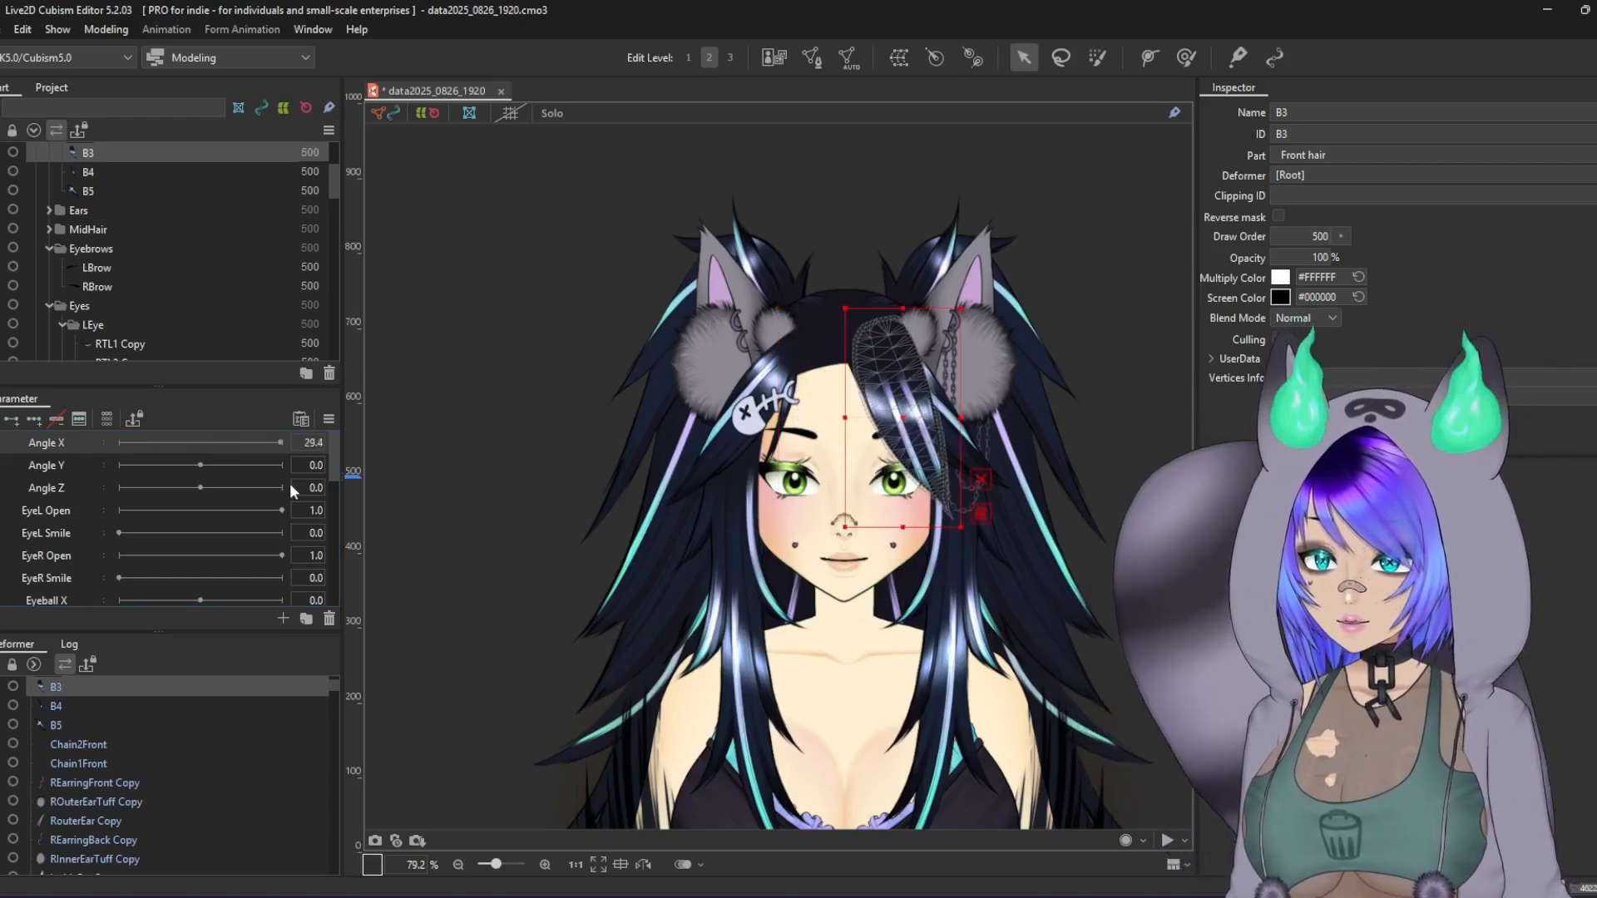
pyautogui.hotkey('ctrl', 'z')
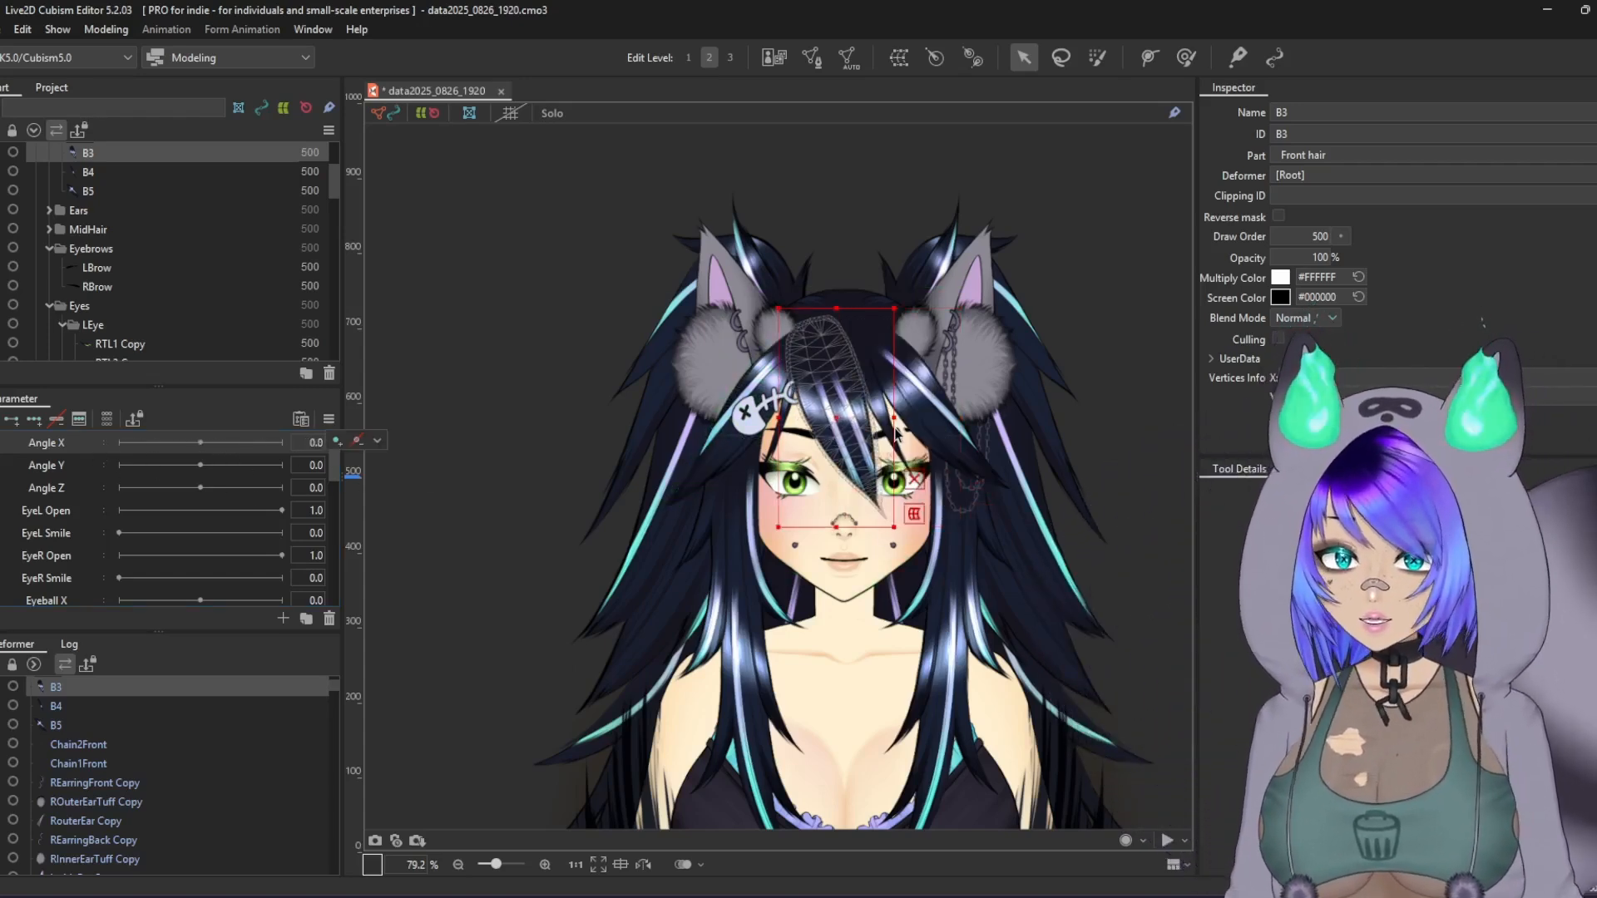
# Step: Add three keys to Angle X, shift strand B3 to the right at value 30, test the slider, and undo the changes
pyautogui.click(33, 420)
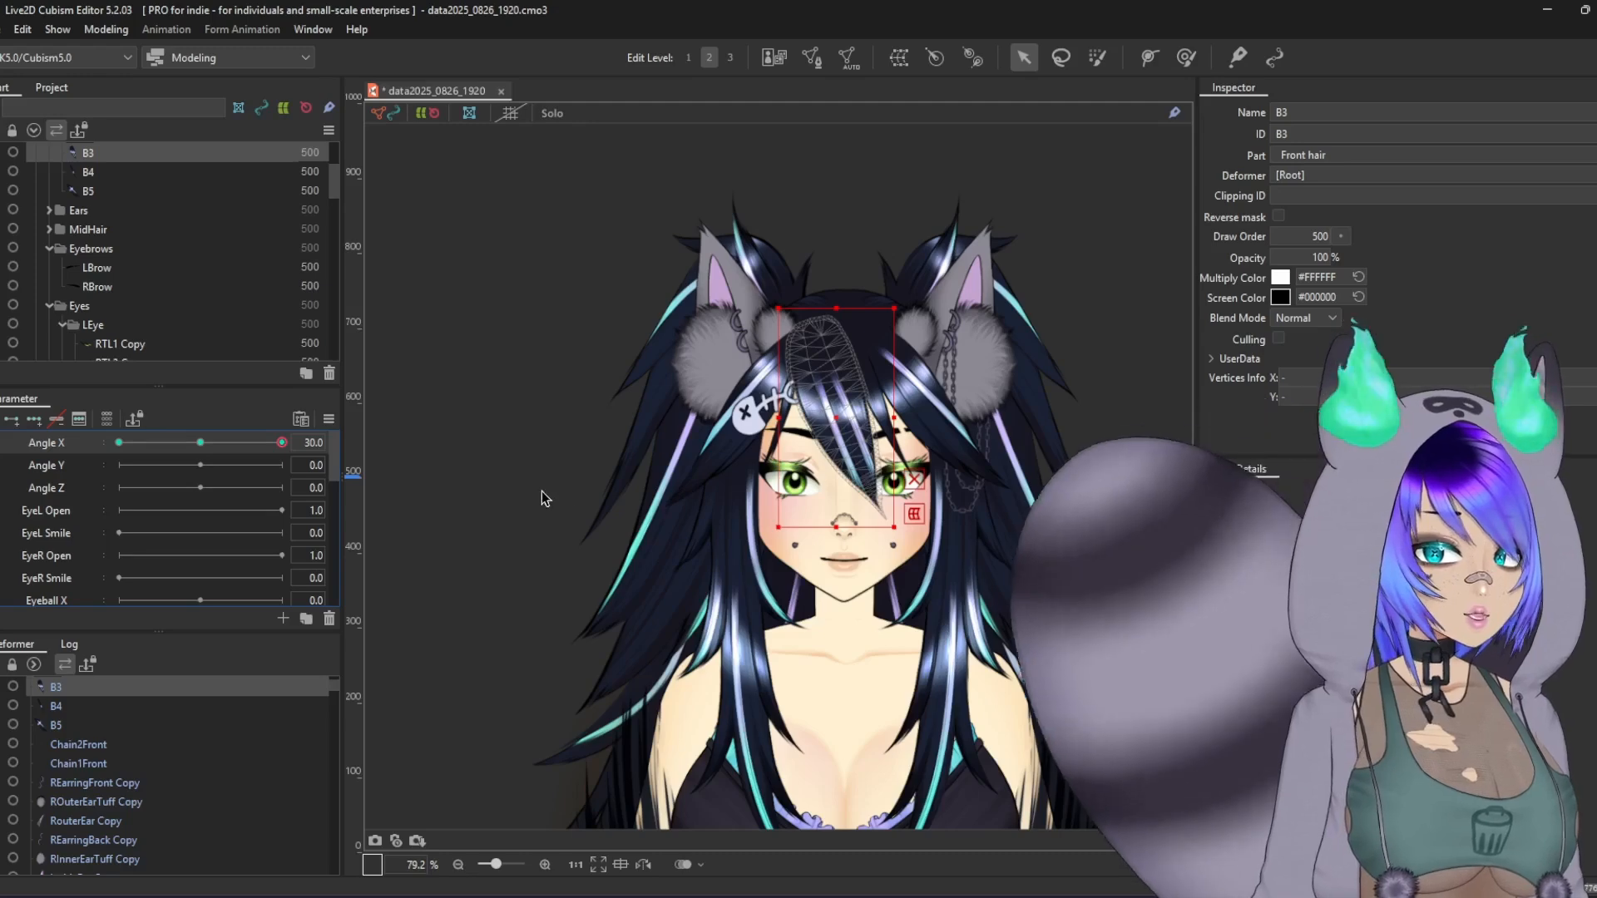
pyautogui.moveTo(830, 445); pyautogui.dragTo(905, 446)
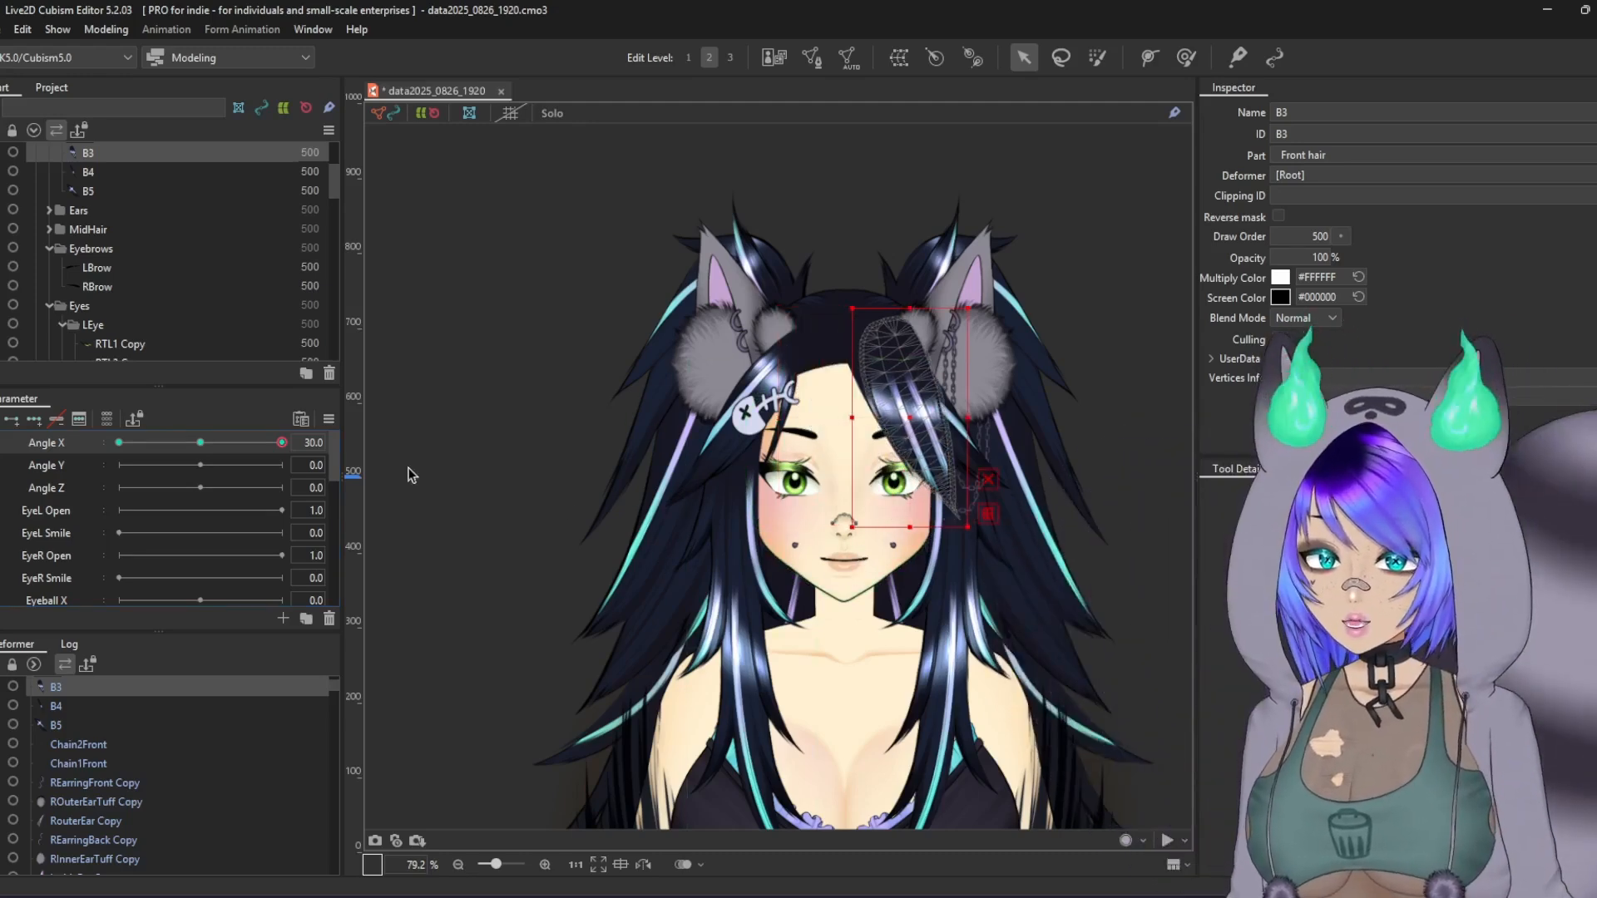
pyautogui.moveTo(206, 441)
pyautogui.mouseDown()
pyautogui.moveTo(332, 436)
pyautogui.moveTo(247, 422)
pyautogui.moveTo(206, 441)
pyautogui.moveTo(296, 449)
pyautogui.moveTo(221, 449)
pyautogui.moveTo(116, 431)
pyautogui.moveTo(301, 466)
pyautogui.mouseUp()
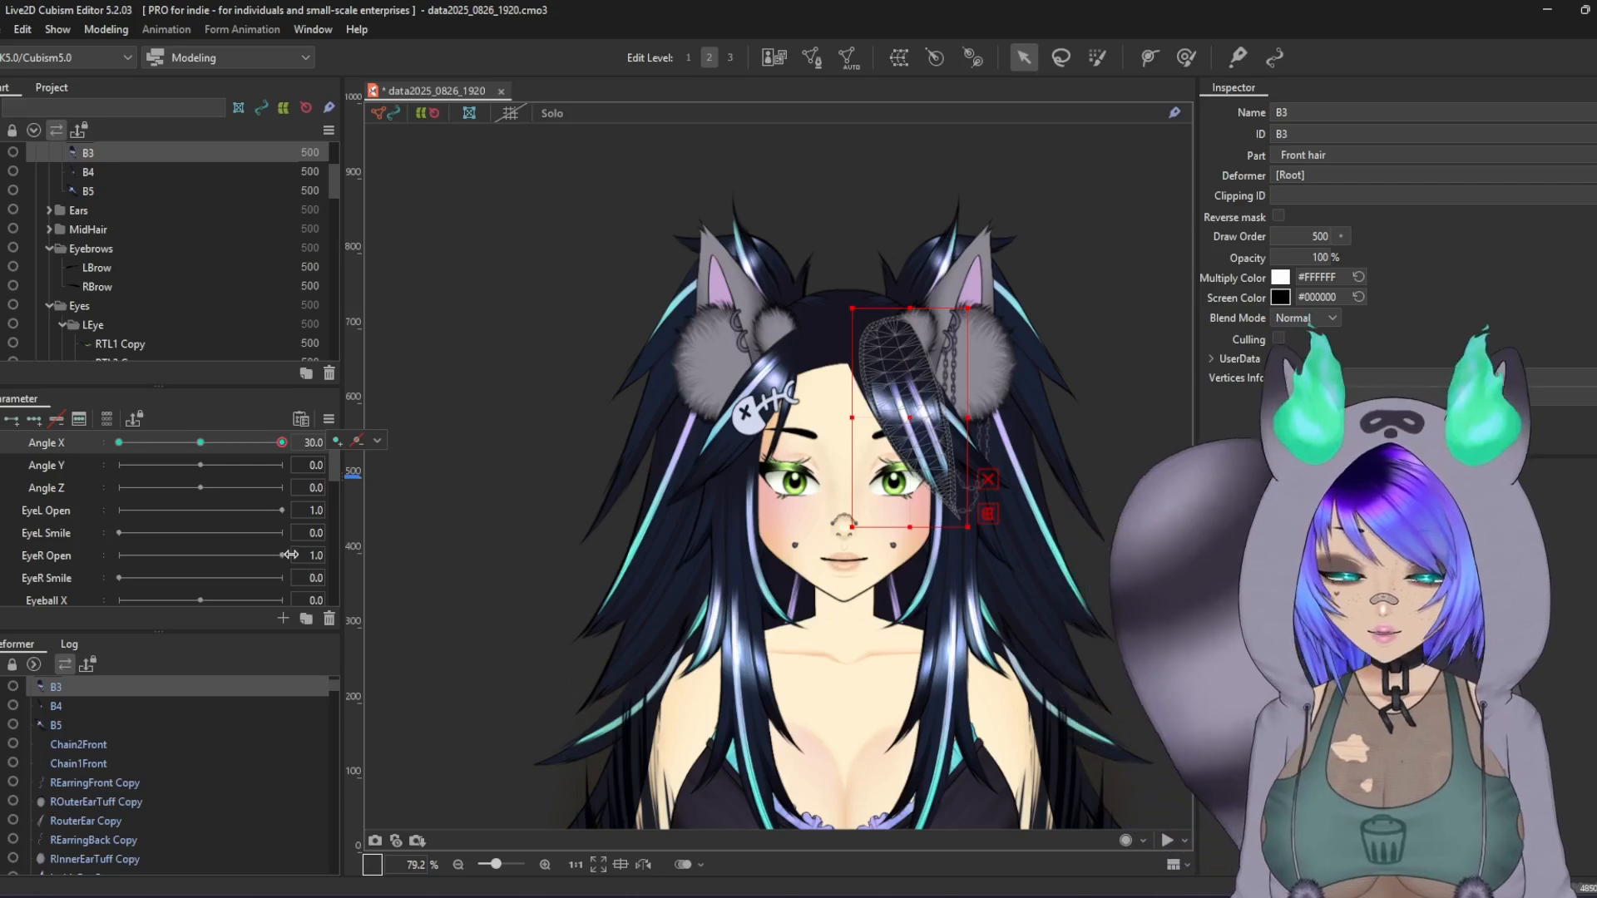
pyautogui.hotkey('ctrl', 'z')
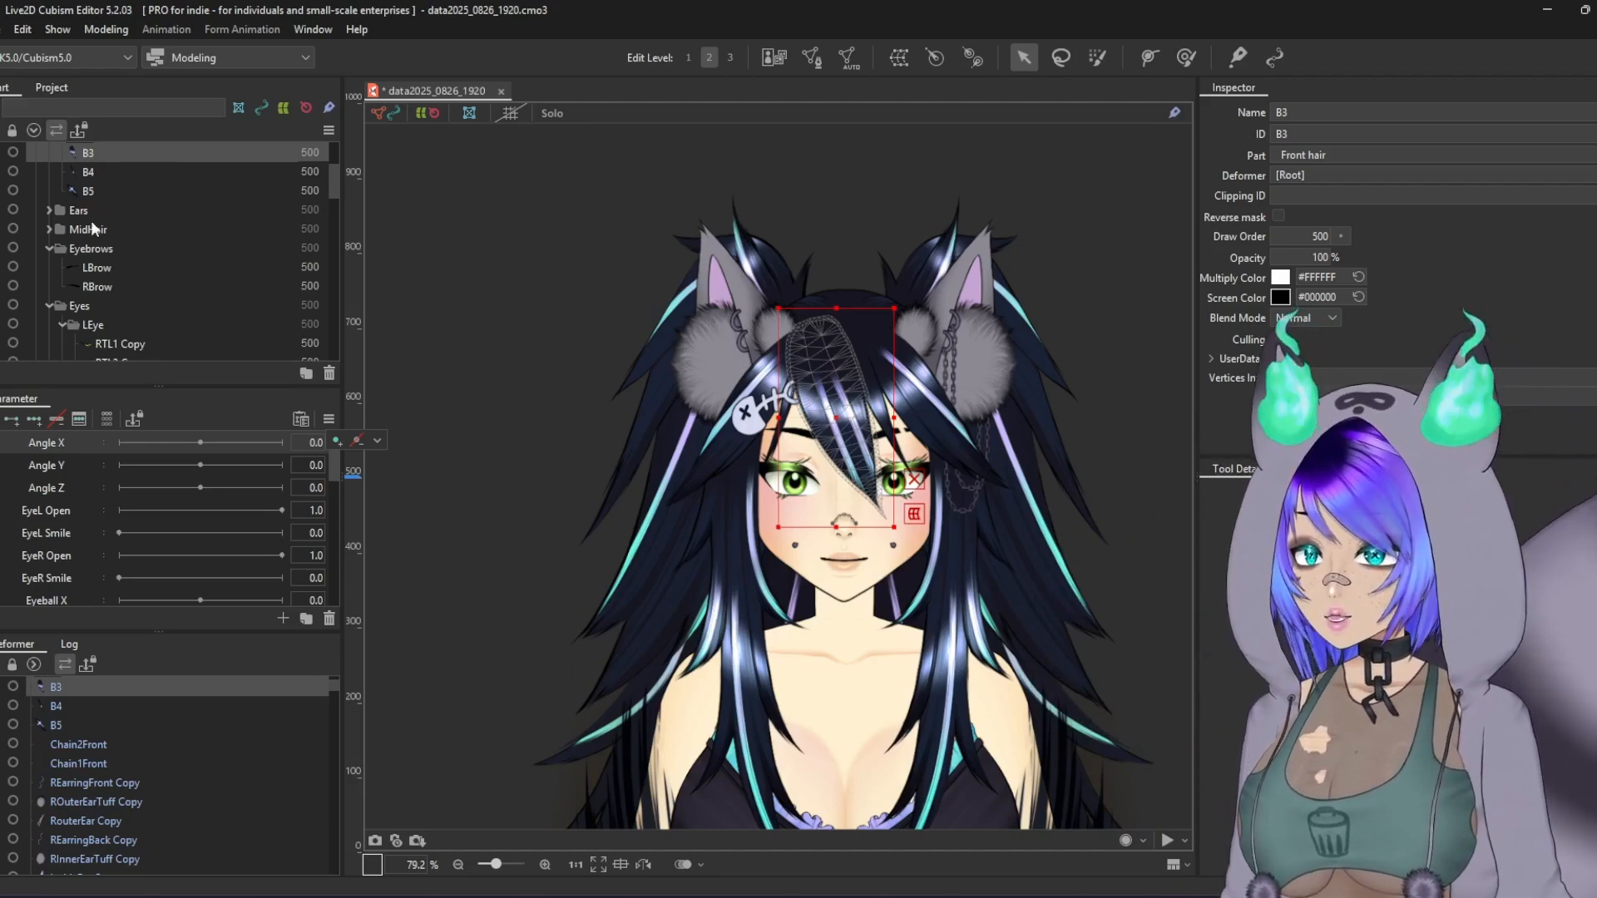
# Step: Assign three keys to B3 on all parameters from Angle X through EyeR Smile despite the mapping cautions, and delete them again
pyautogui.scroll(-5, 66, 477)
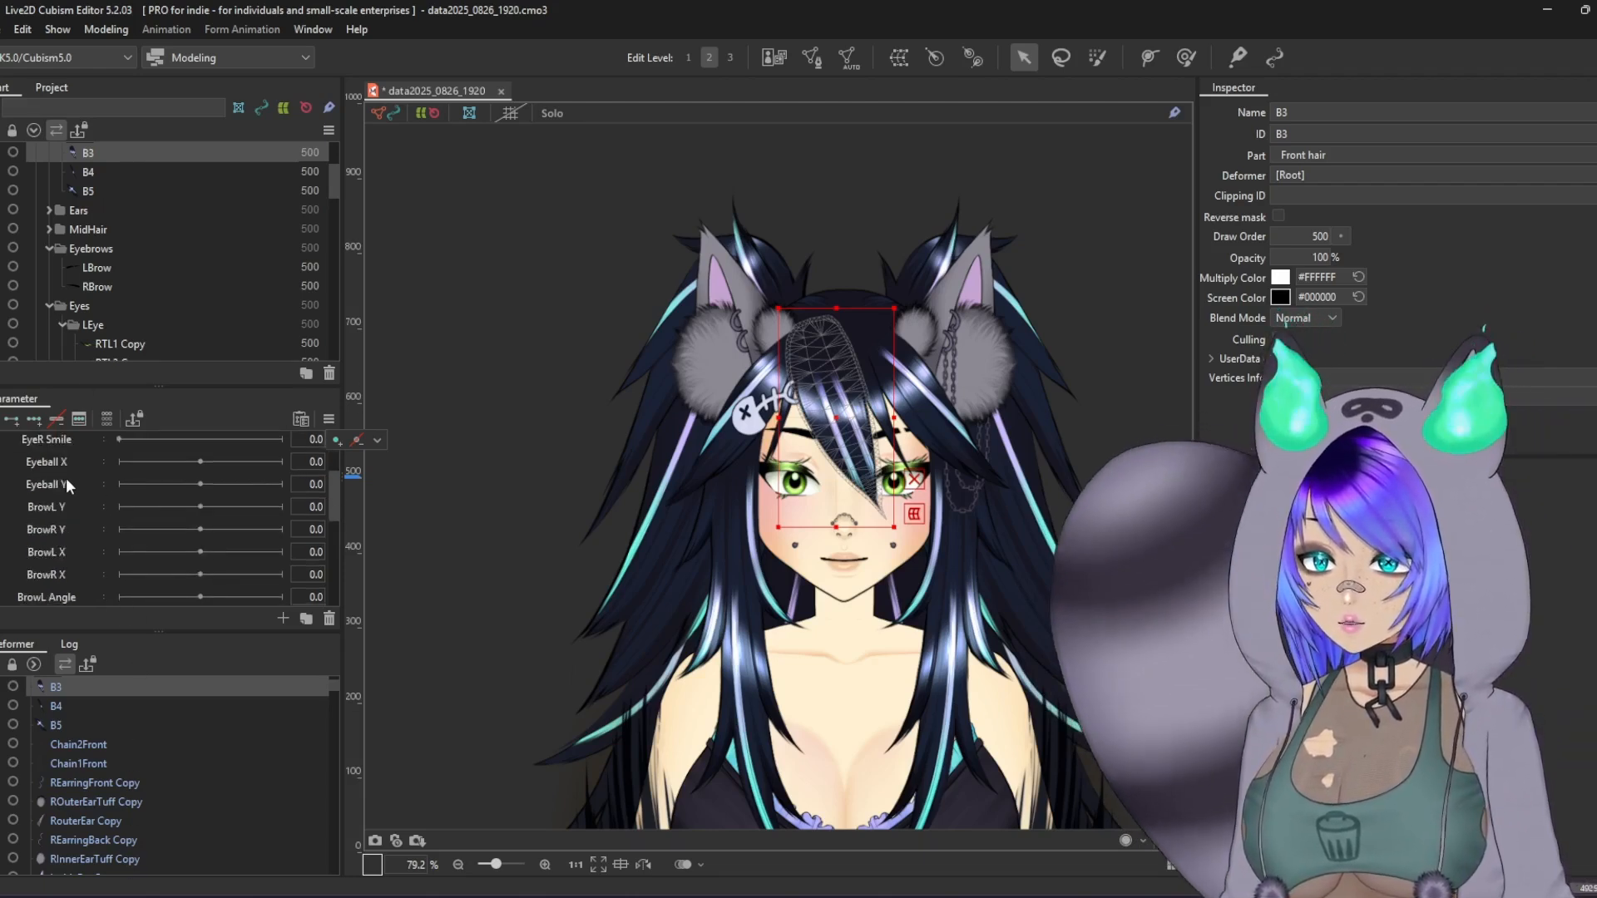
pyautogui.scroll(5, 97, 566)
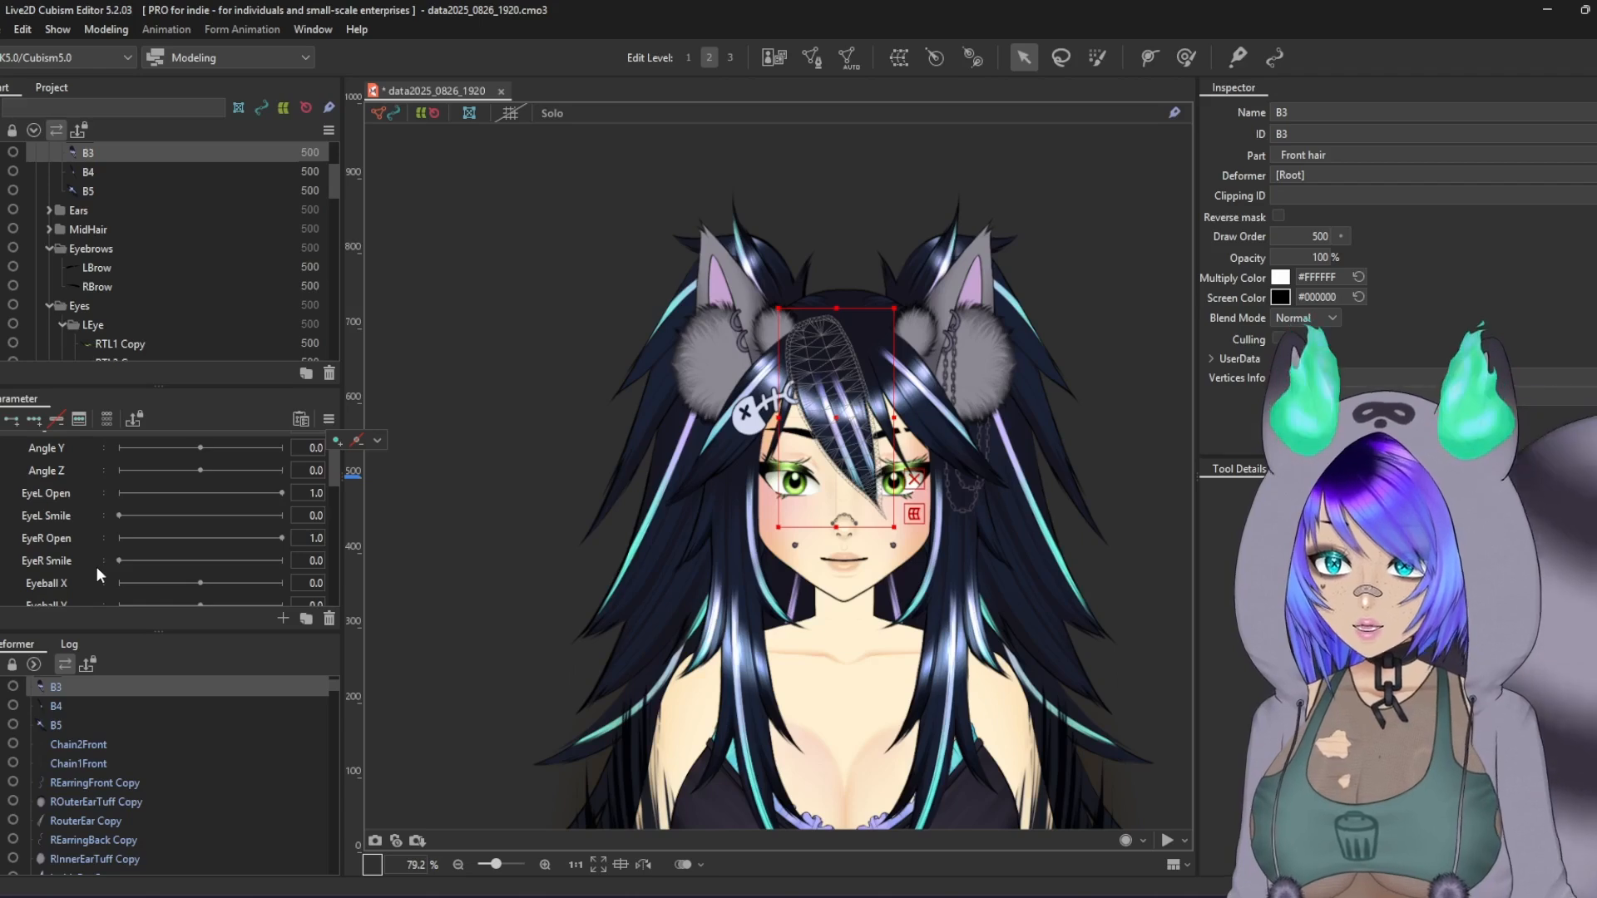
pyautogui.scroll(1, 97, 566)
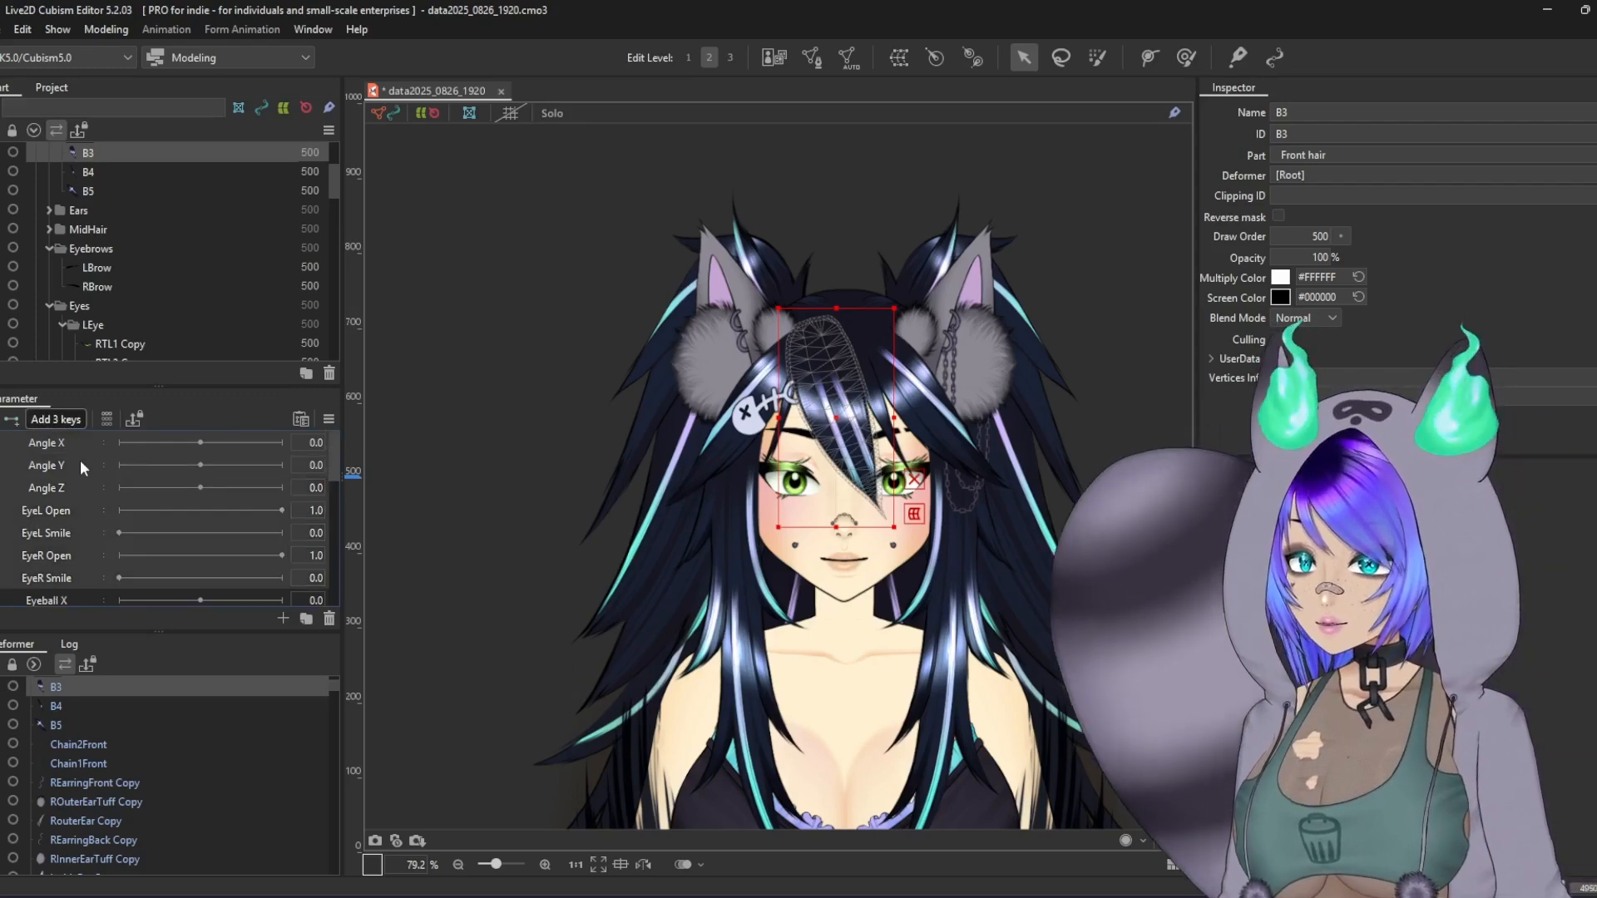
pyautogui.click(34, 419)
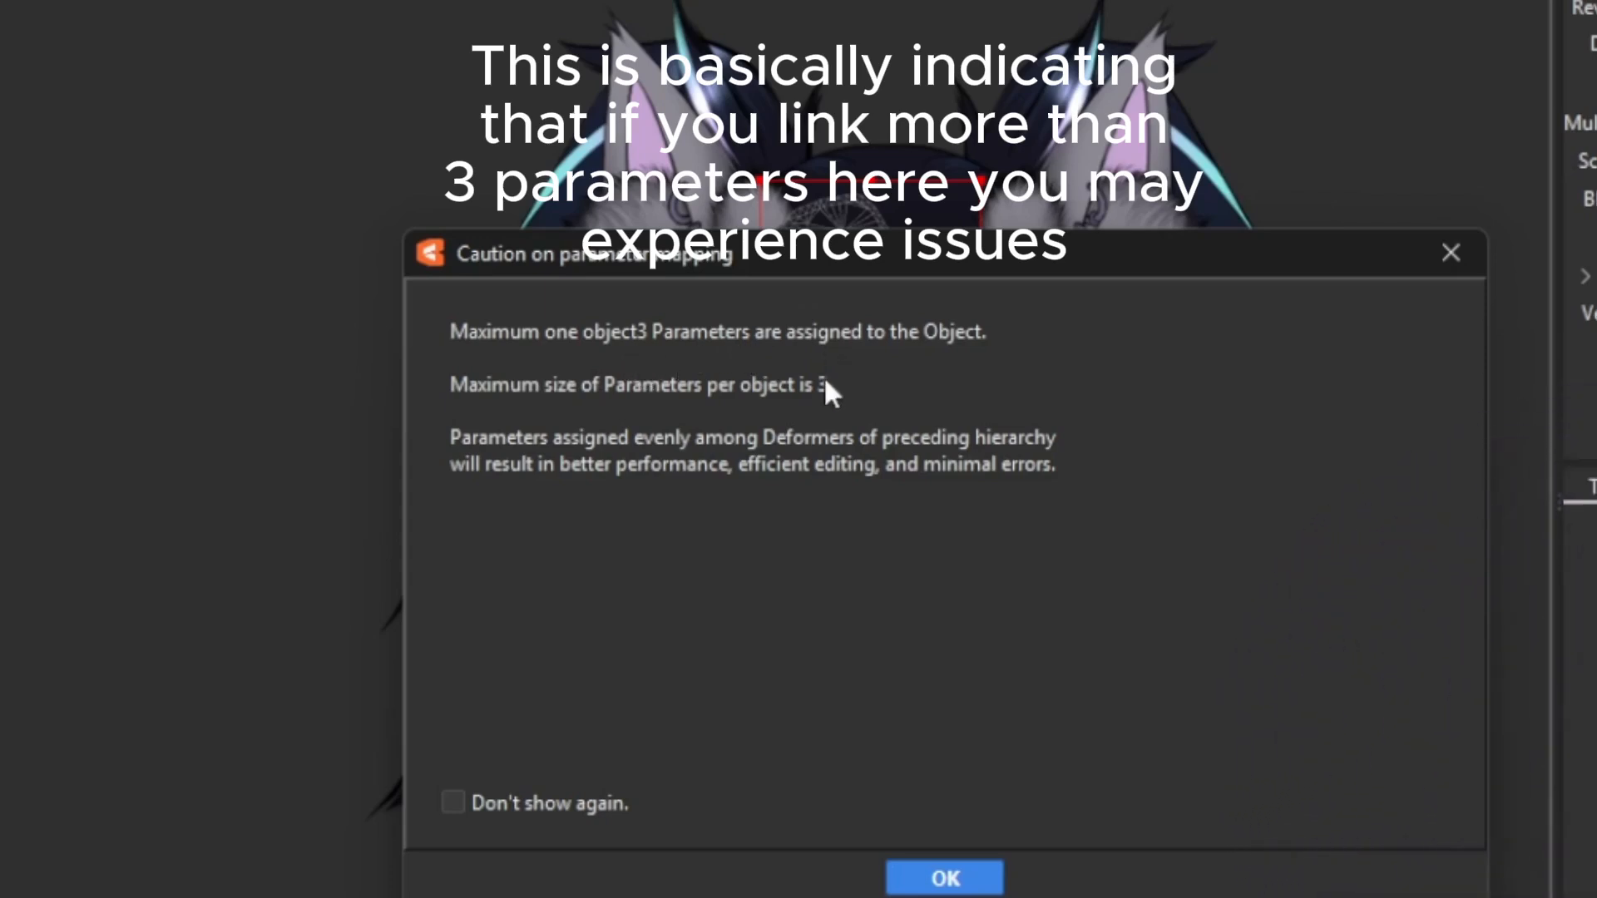
pyautogui.click(1451, 253)
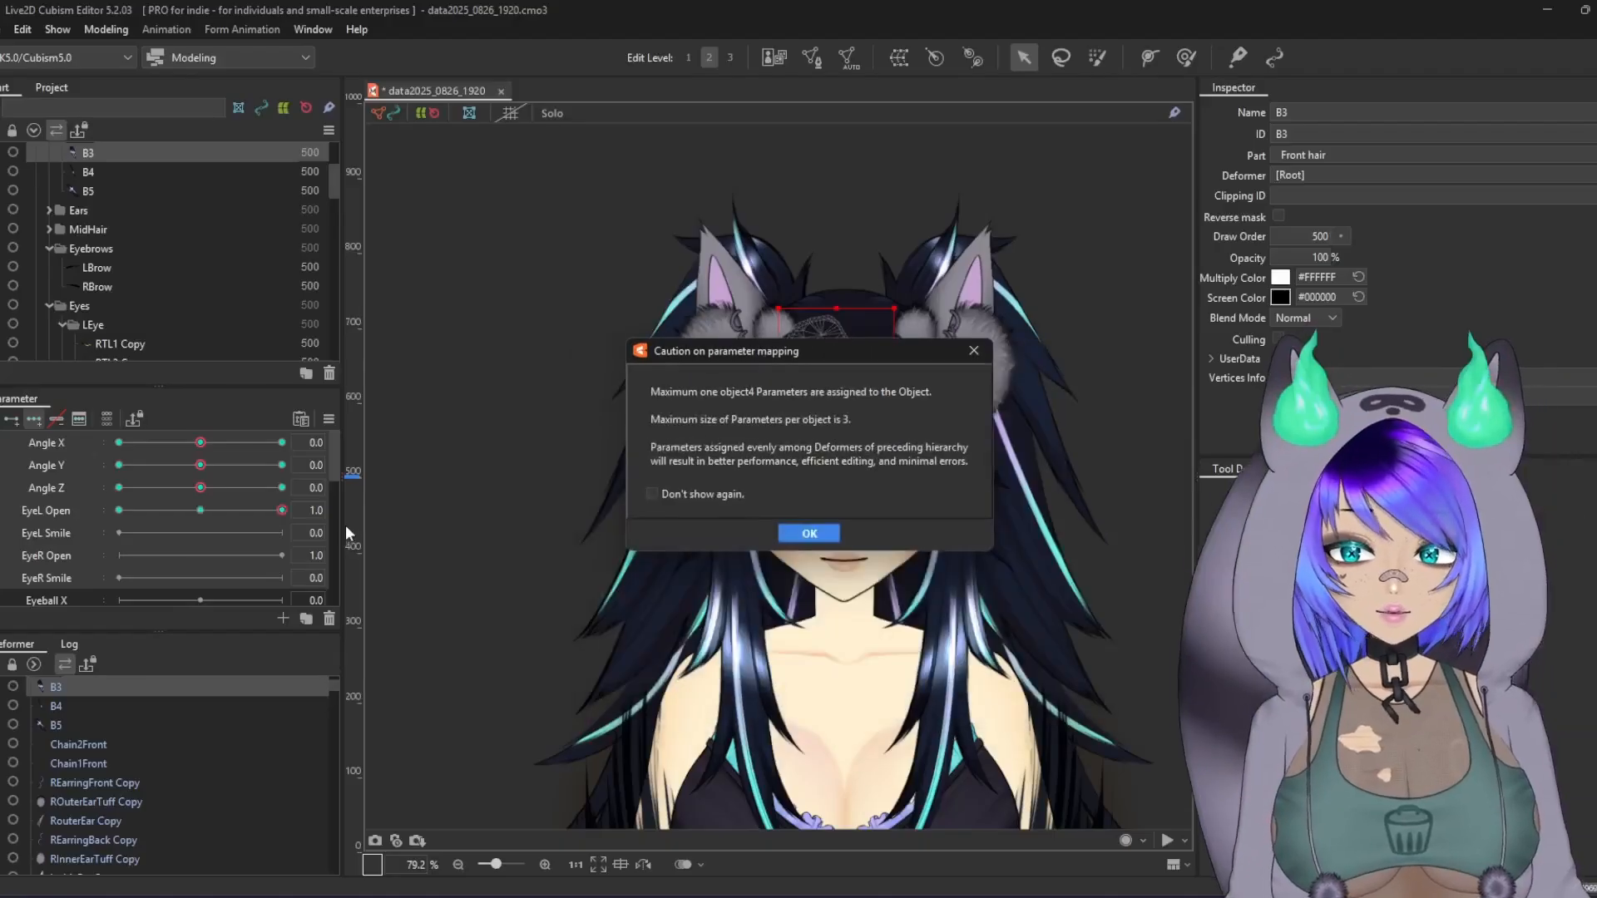
pyautogui.click(827, 529)
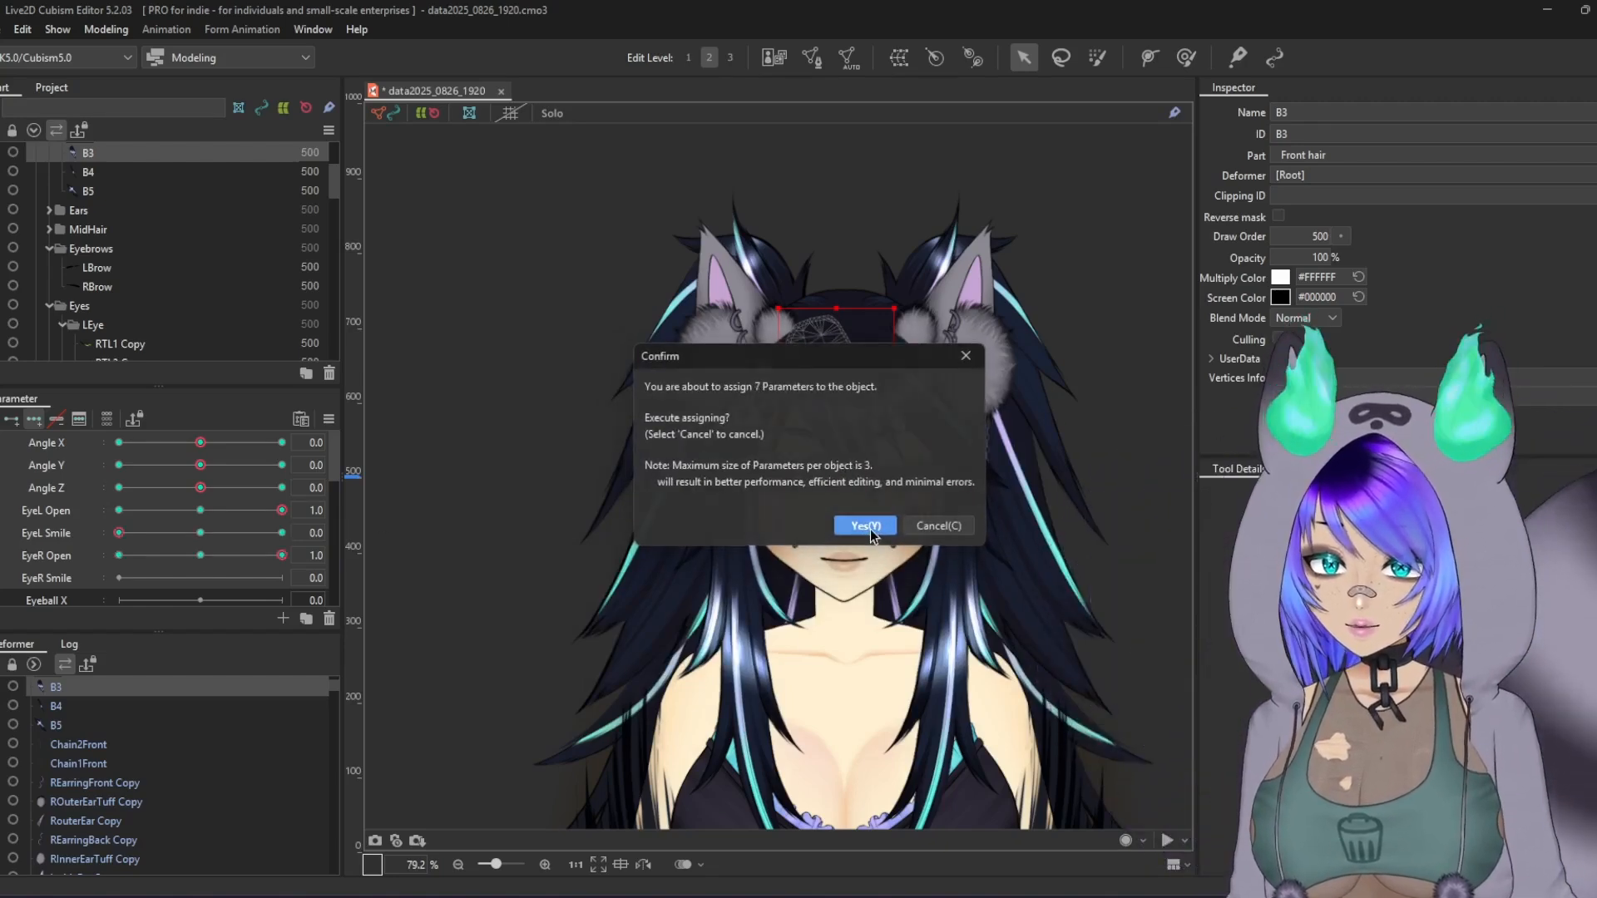
pyautogui.click(865, 526)
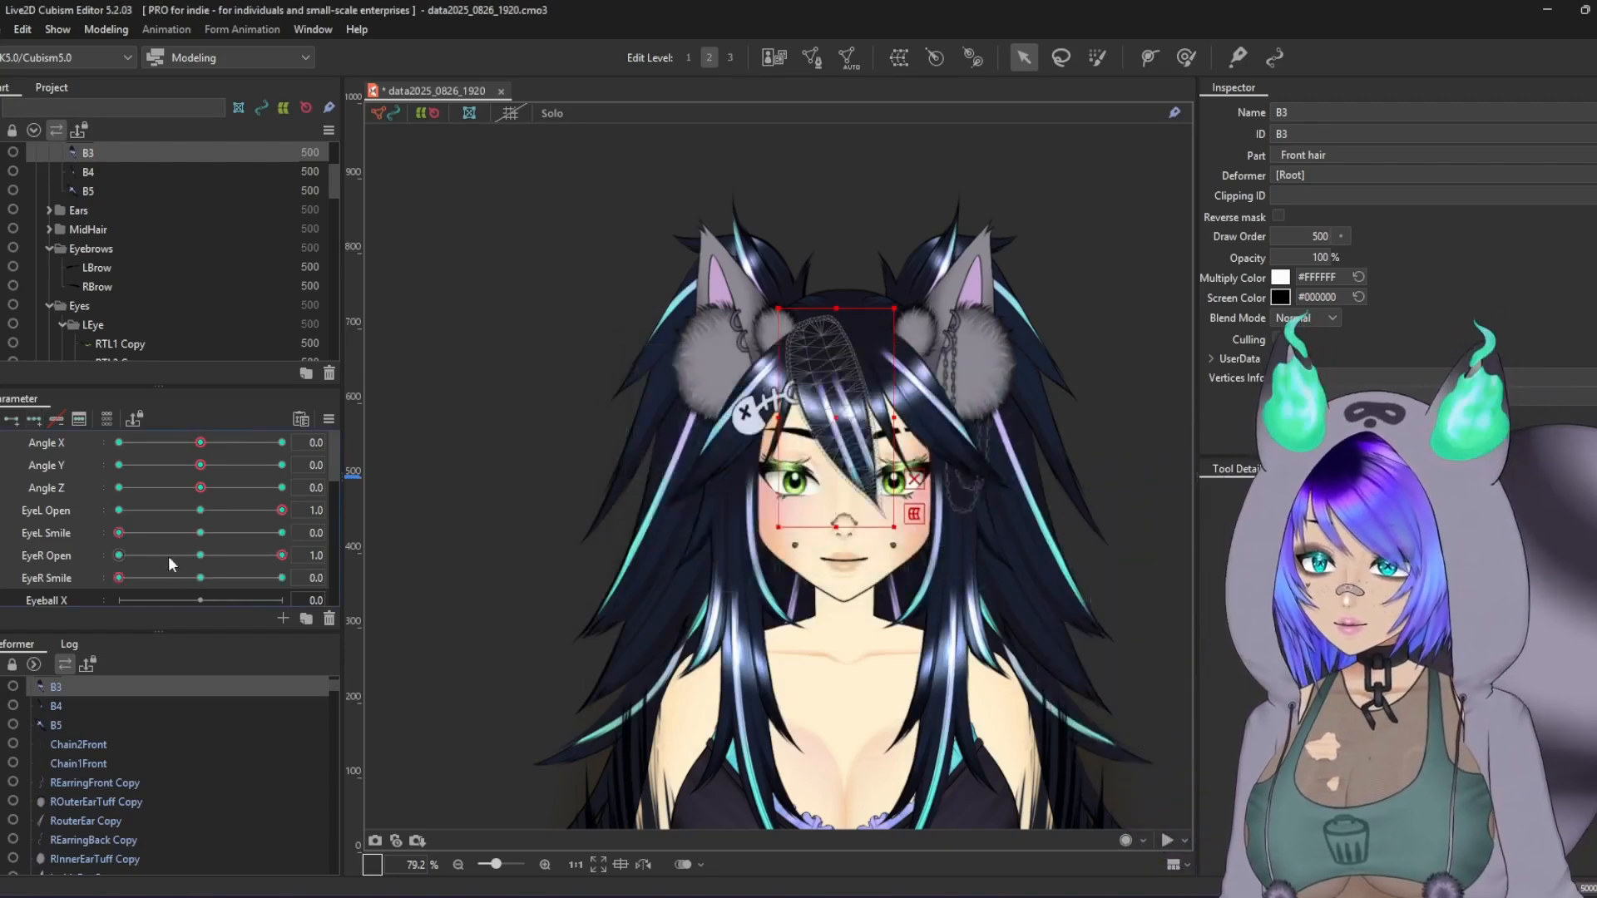
pyautogui.click(58, 420)
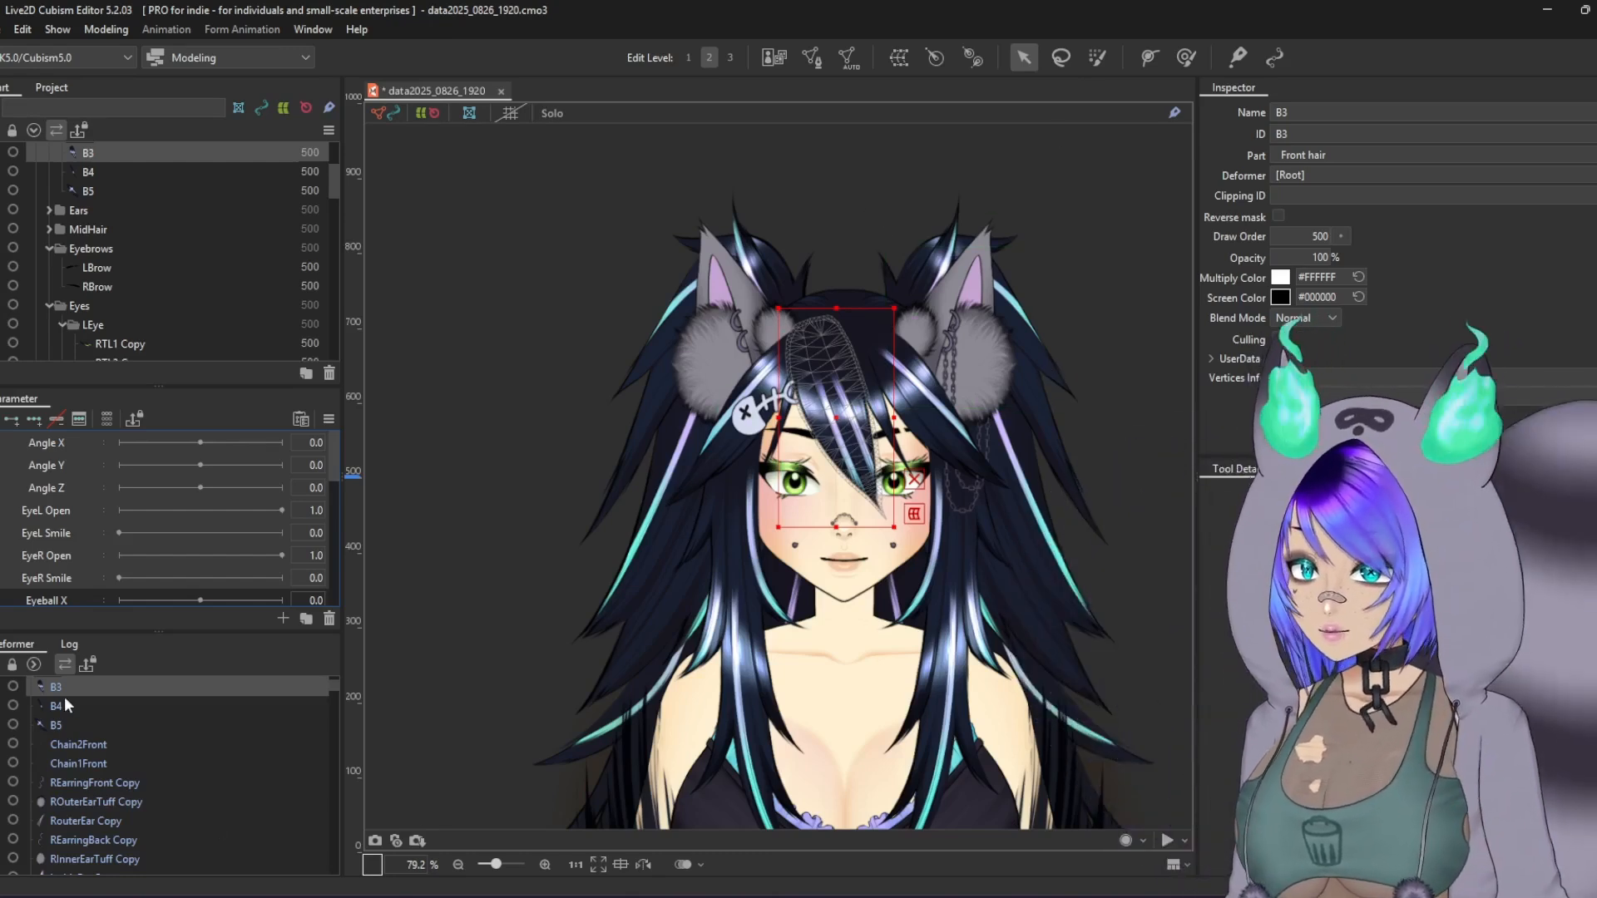
# Step: Create a warp deformer named BangX in the Front hair part as the parent of B3, with a 5 × 5 warp division
pyautogui.hotkey('ctrl', 's')
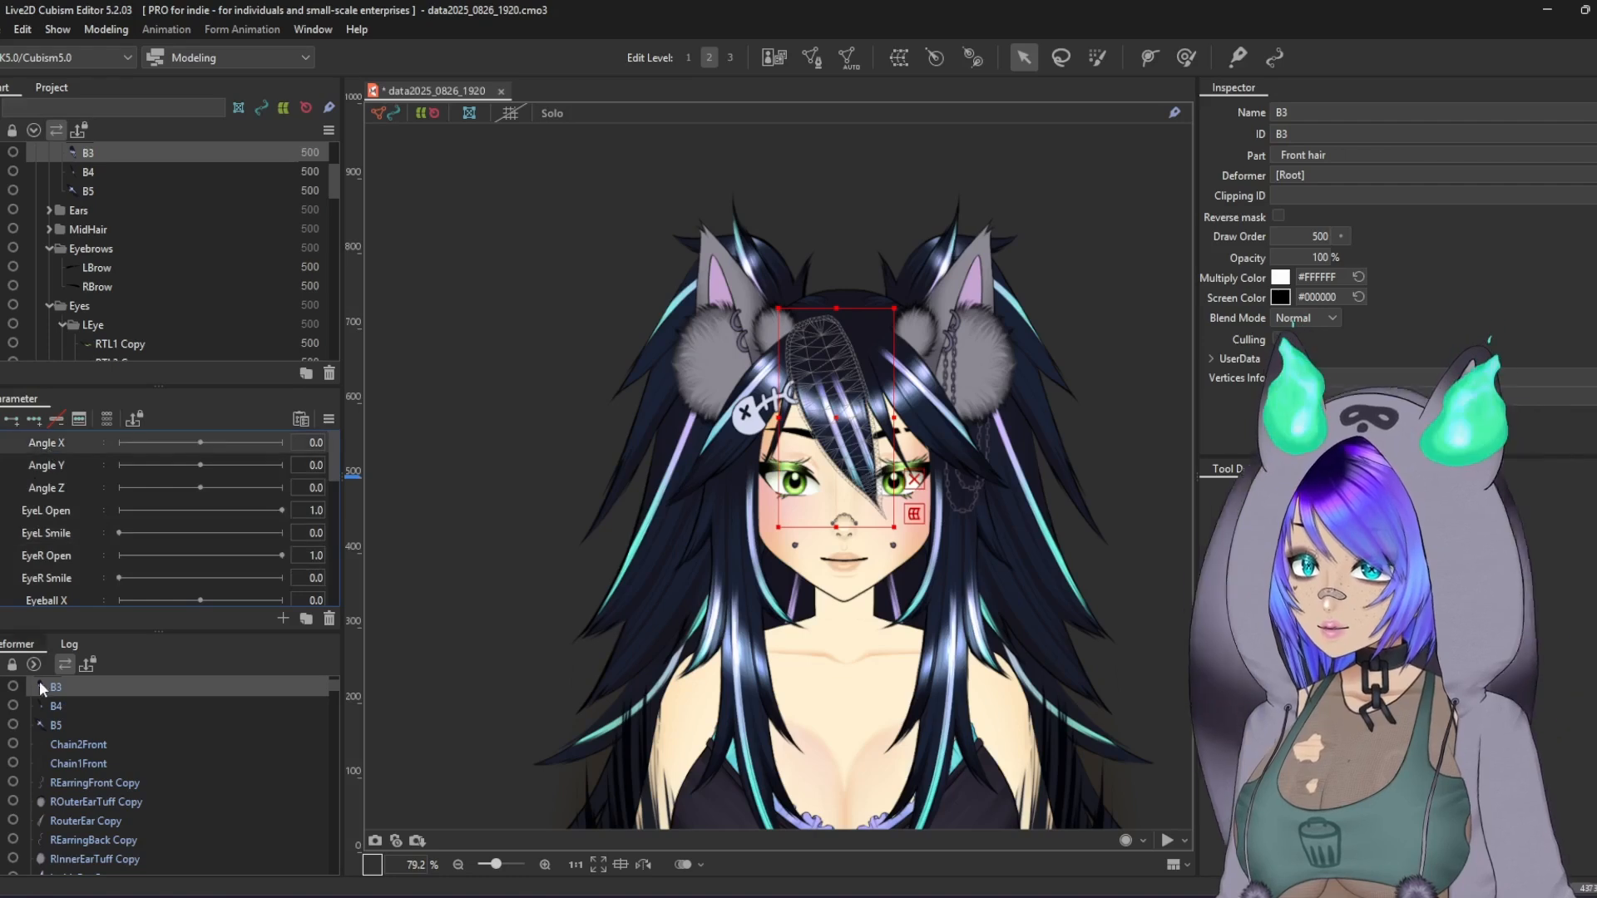
pyautogui.hotkey('ctrl', 's')
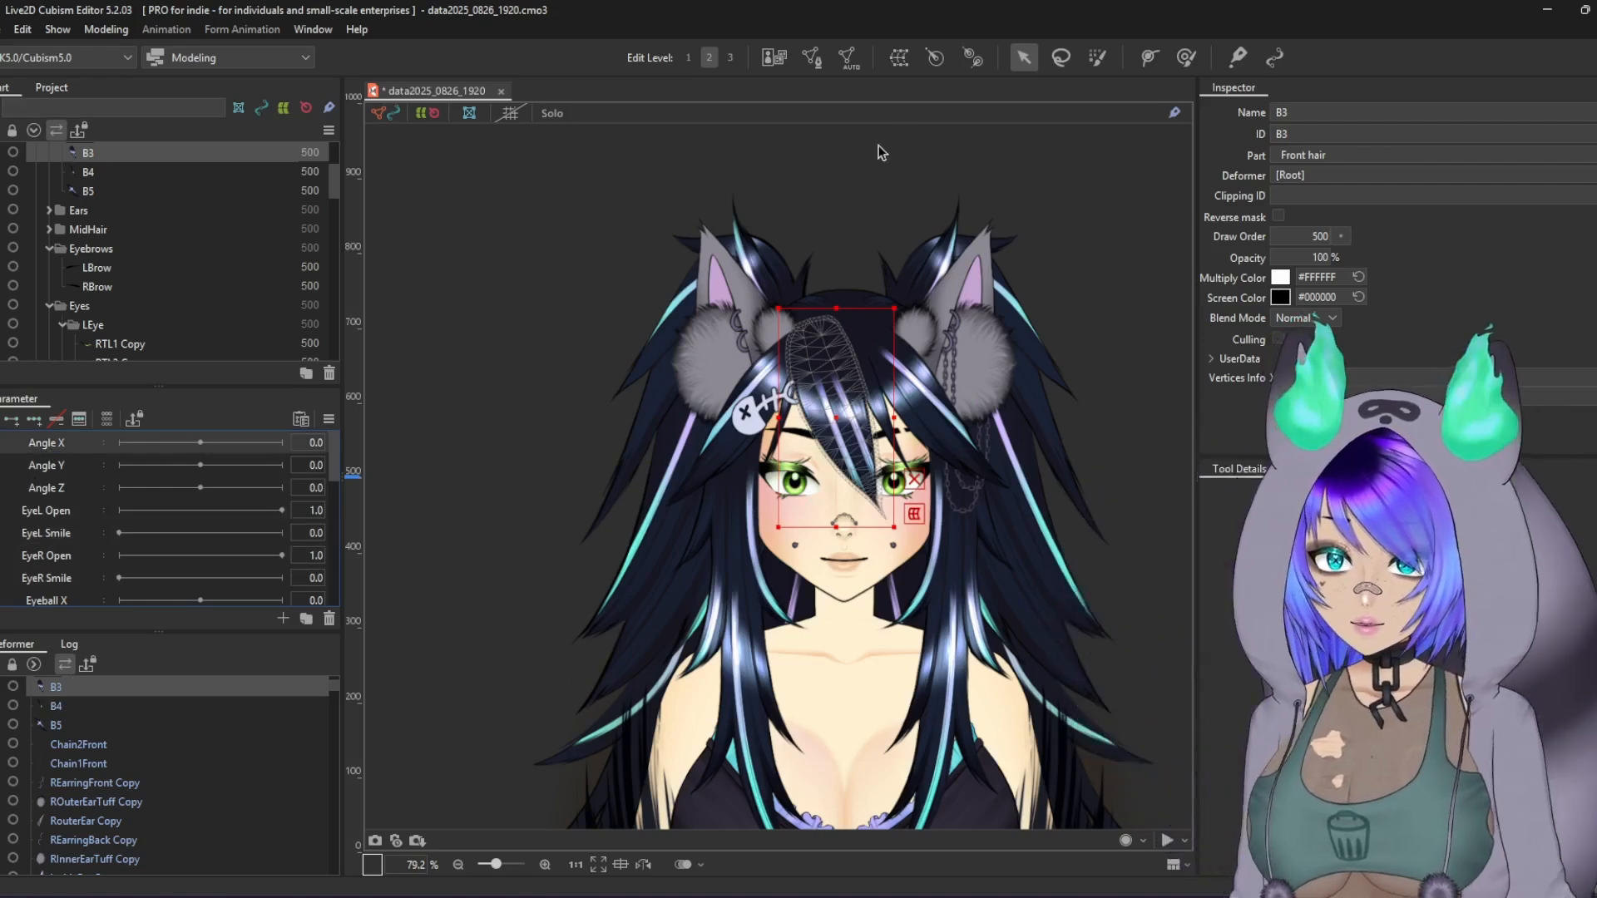
pyautogui.click(900, 60)
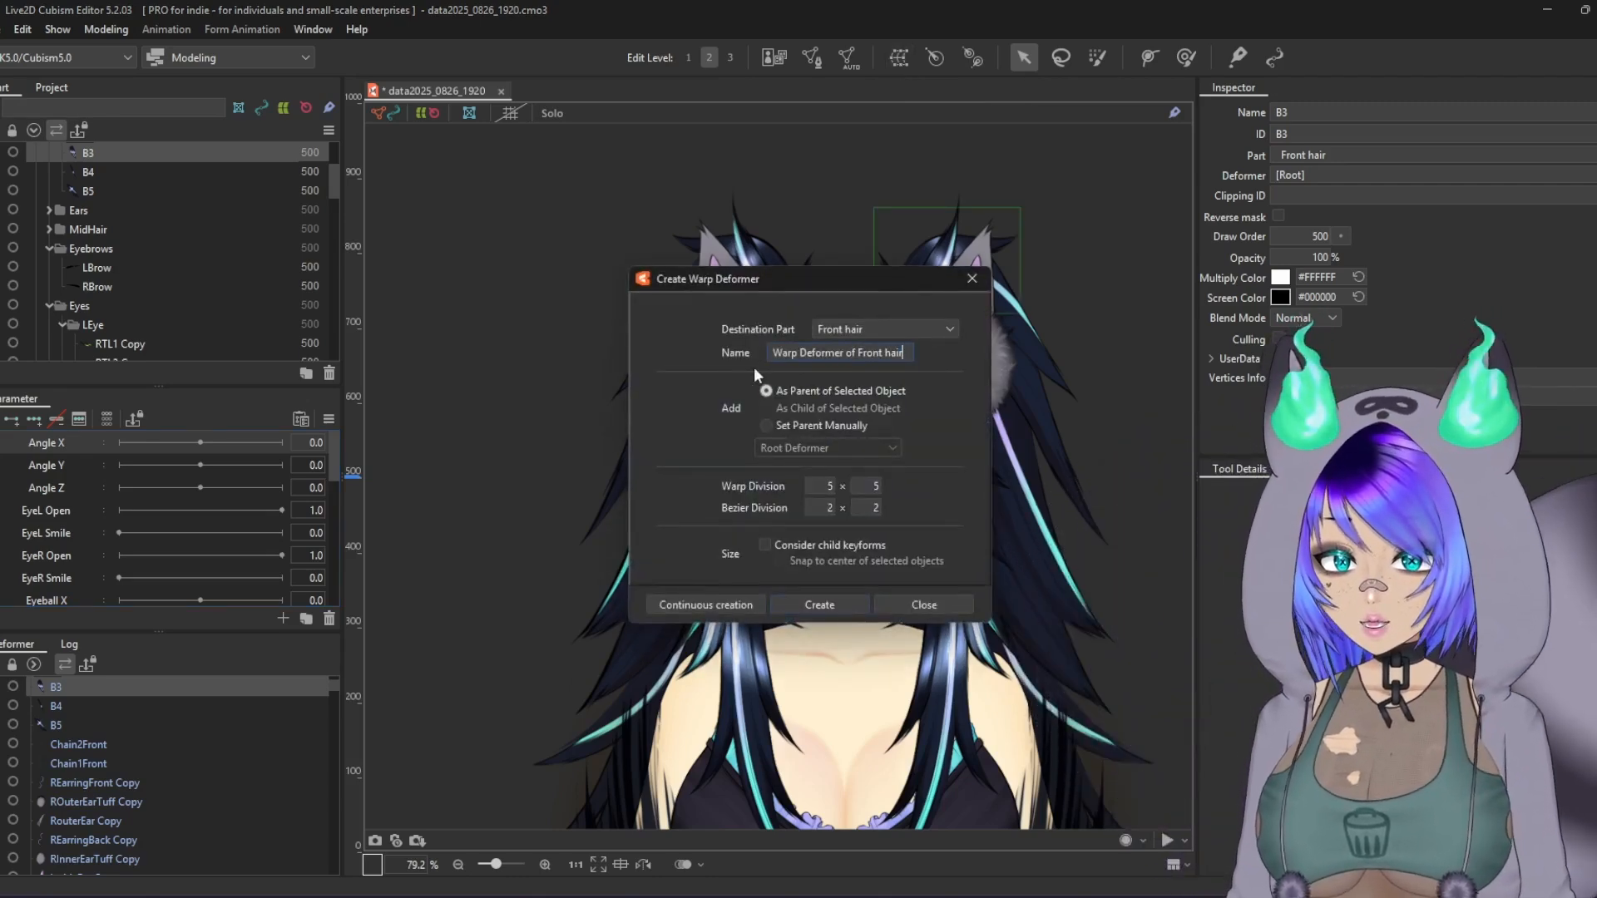
pyautogui.moveTo(904, 343); pyautogui.dragTo(752, 338)
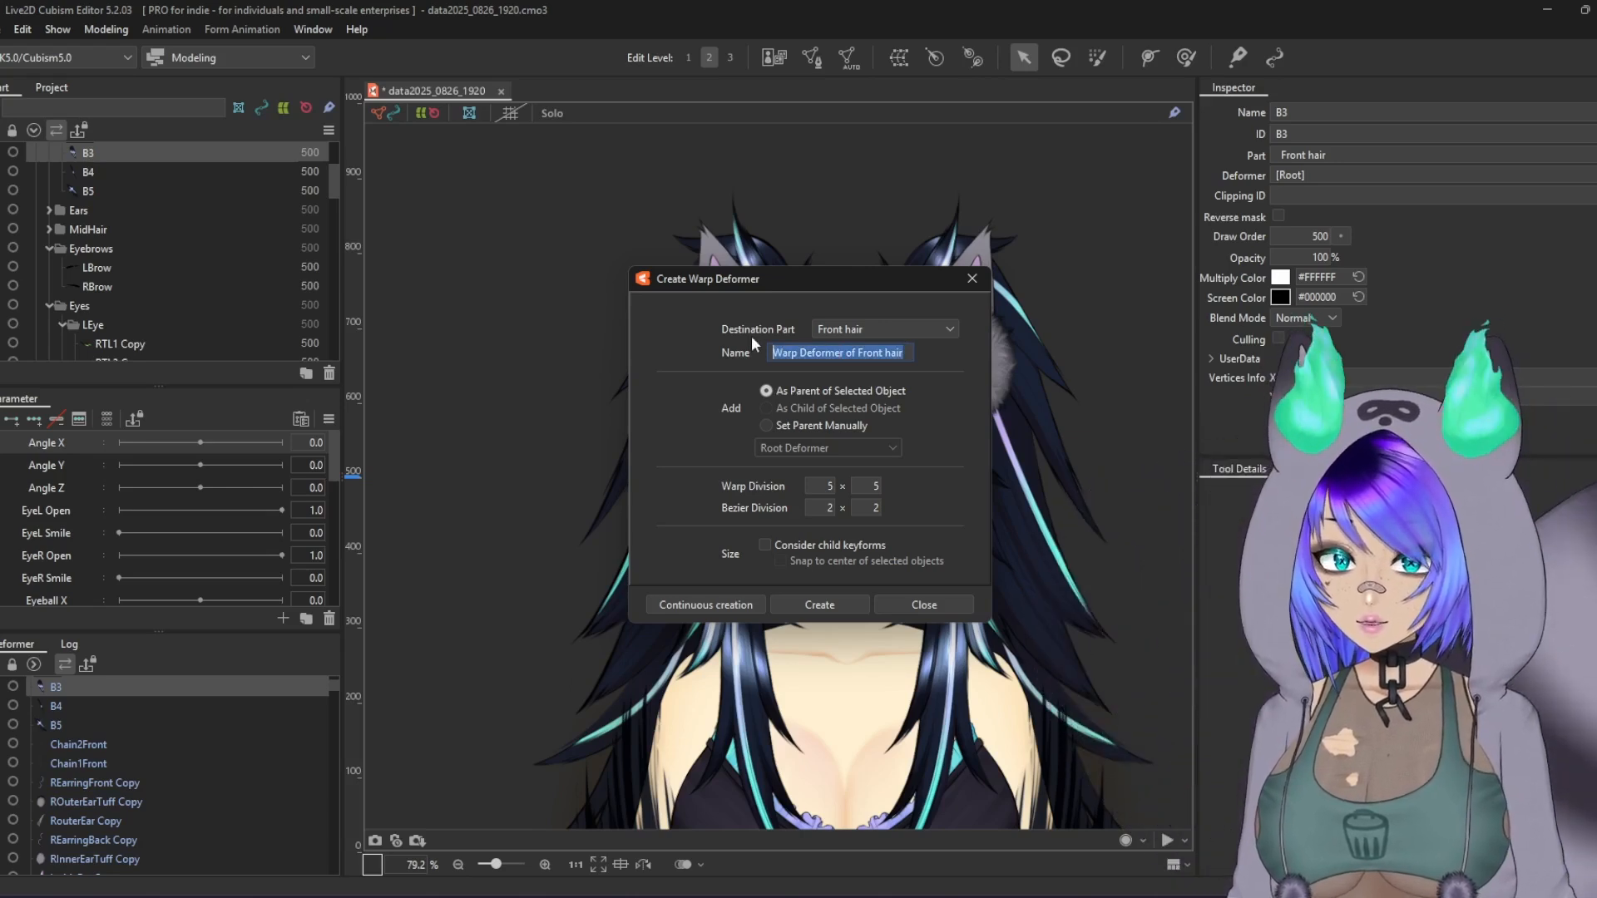
pyautogui.write('BangX')
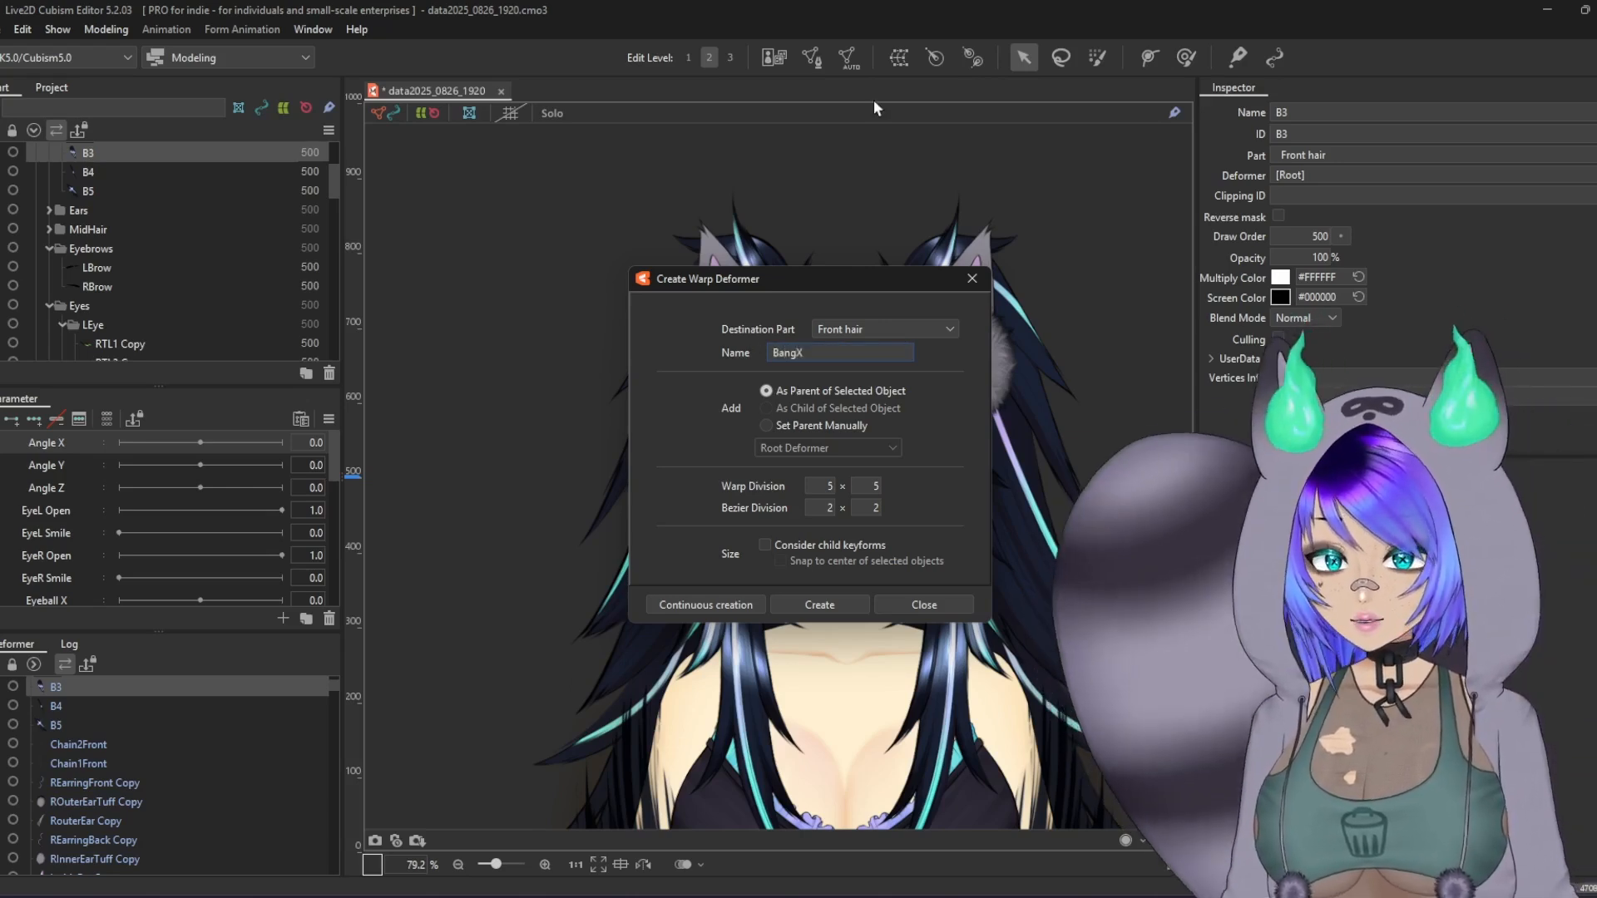
pyautogui.click(820, 606)
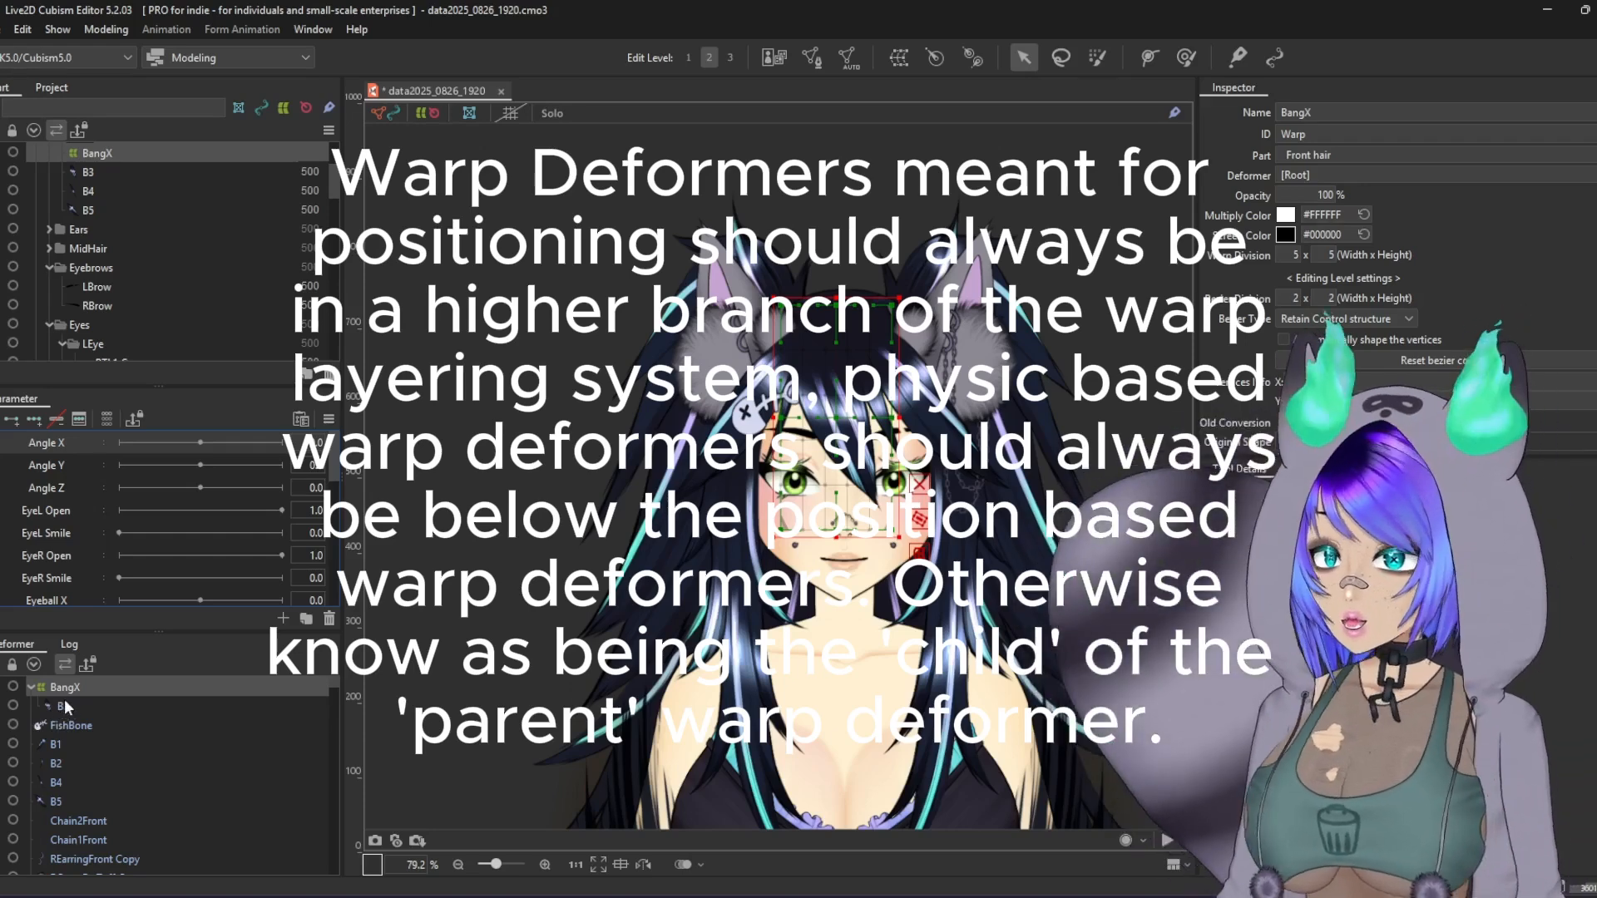
# Step: Create a warp deformer named BangXSway in the Front hair part as the parent of B3, with a 5 × 5 warp division
pyautogui.click(70, 706)
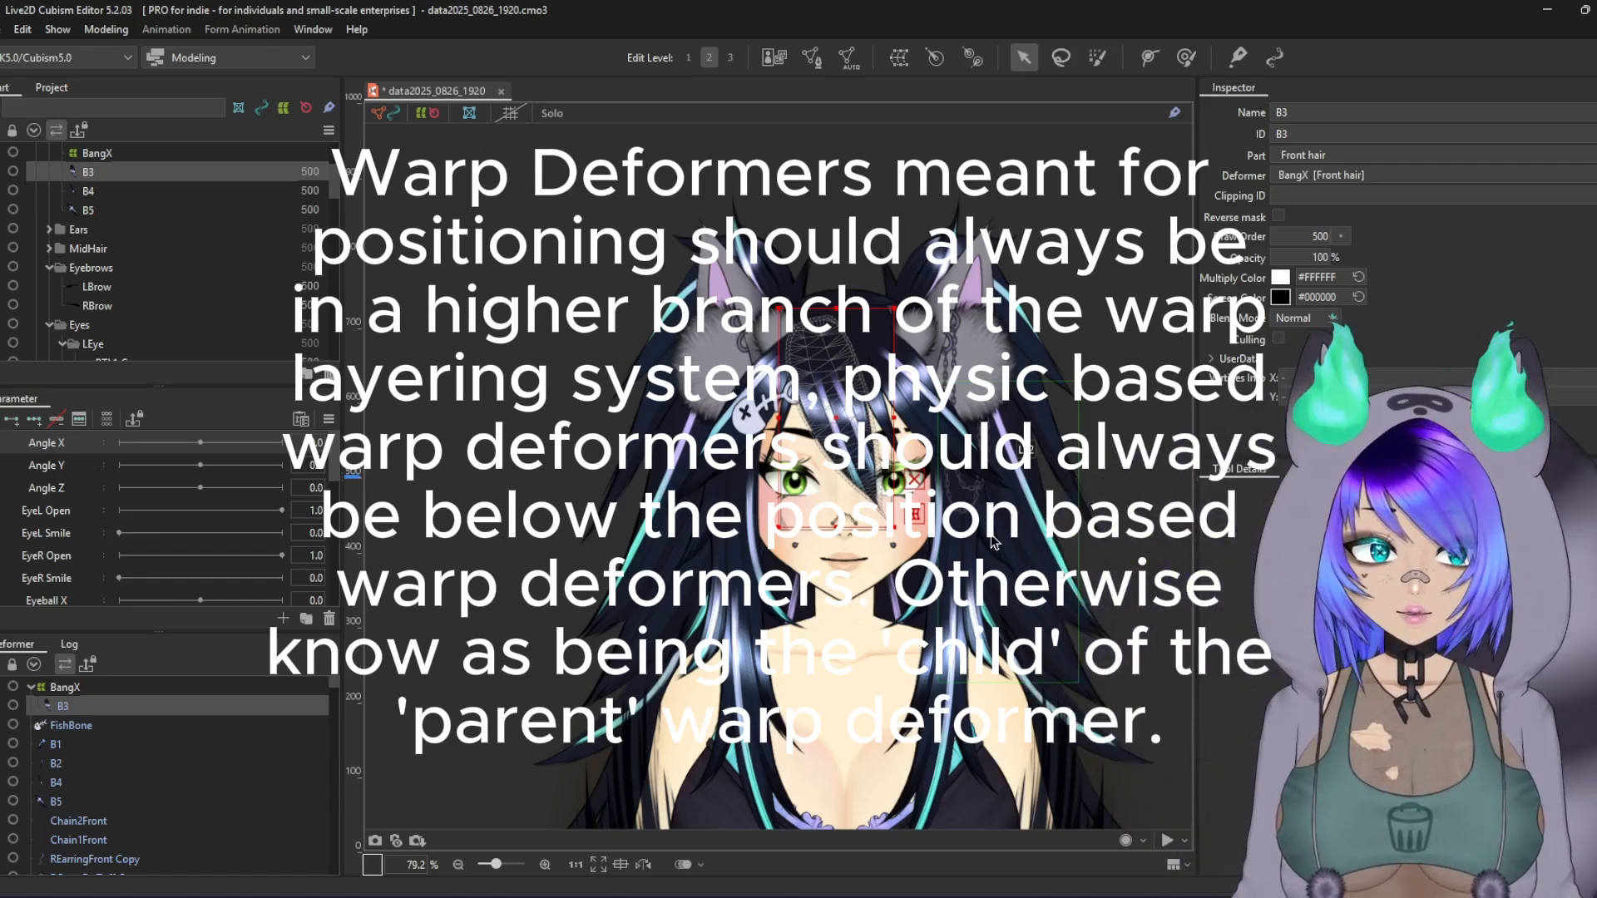
pyautogui.click(936, 60)
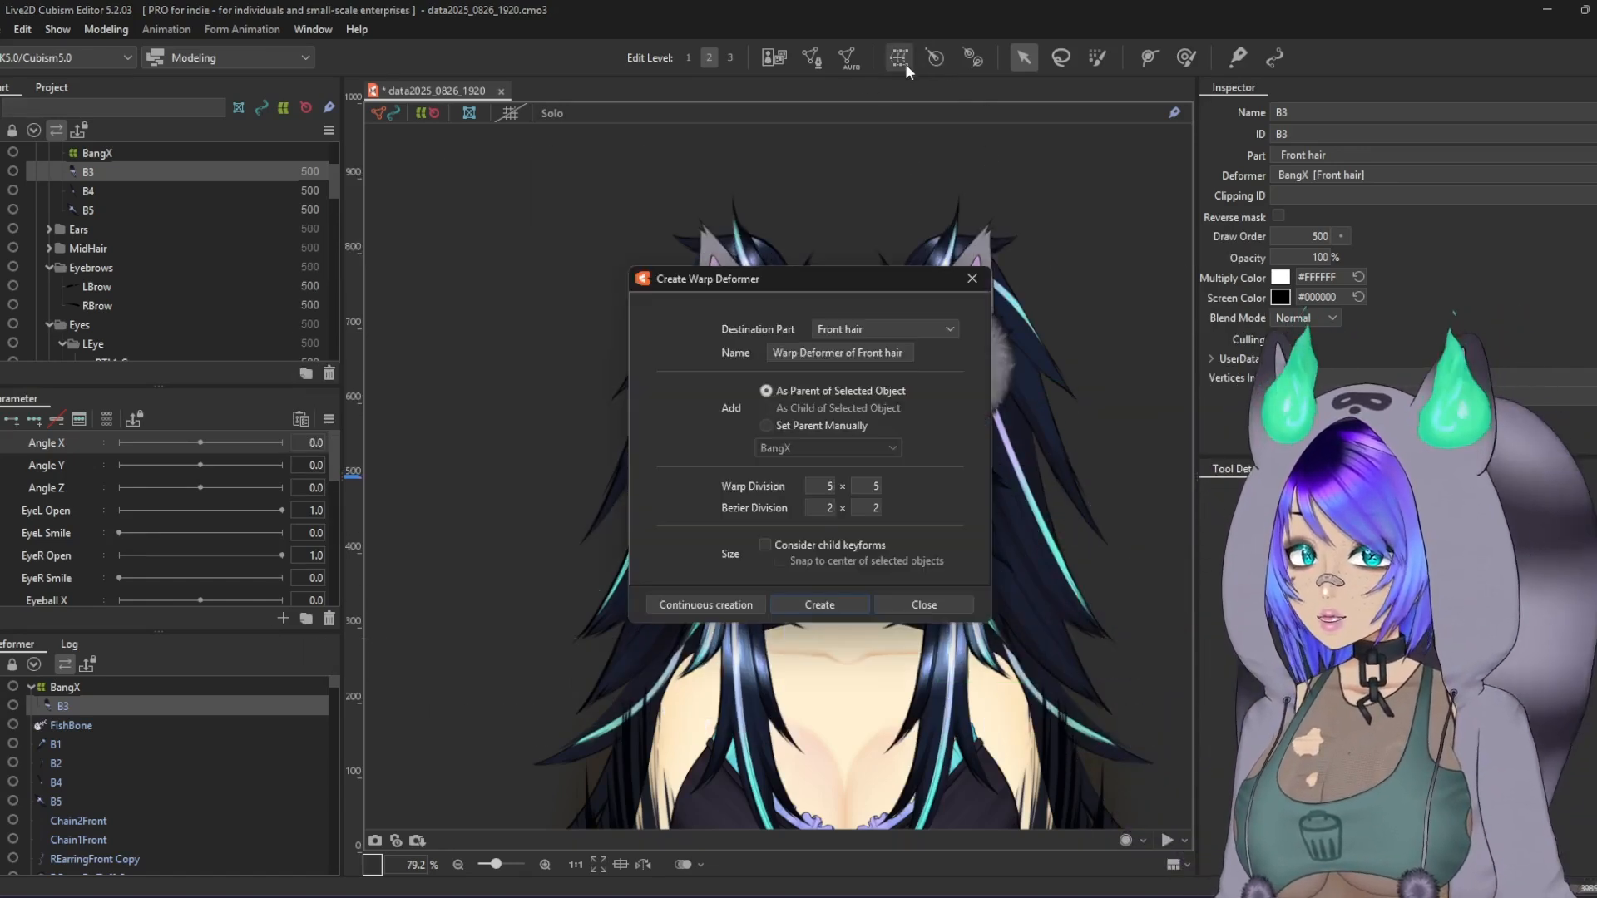
pyautogui.tripleClick(903, 354)
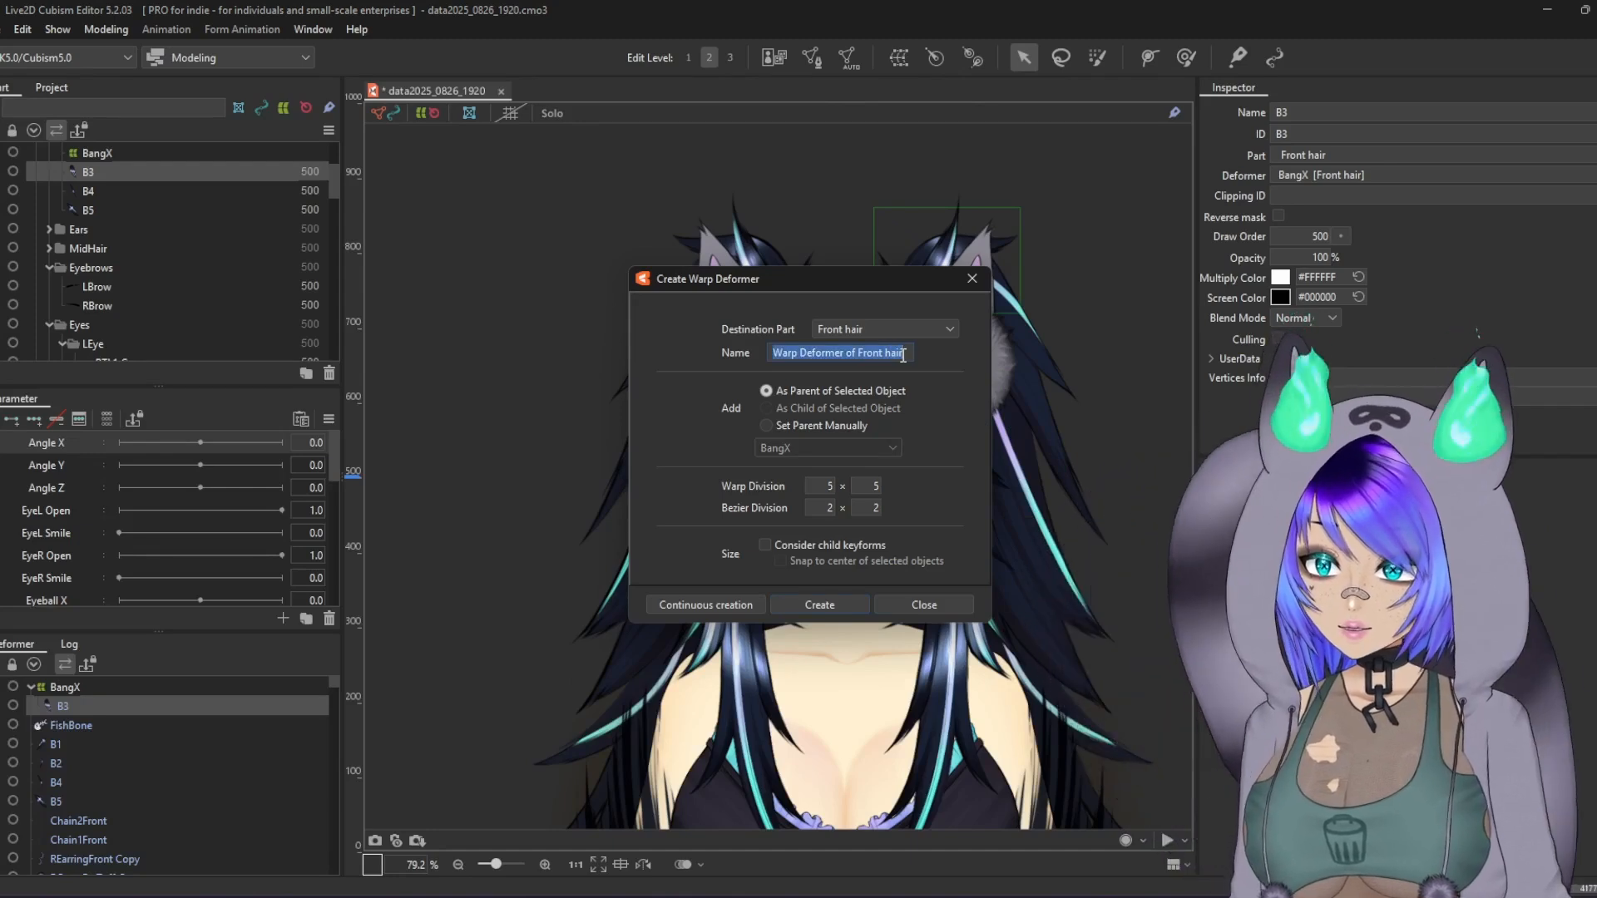
pyautogui.write('Ban')
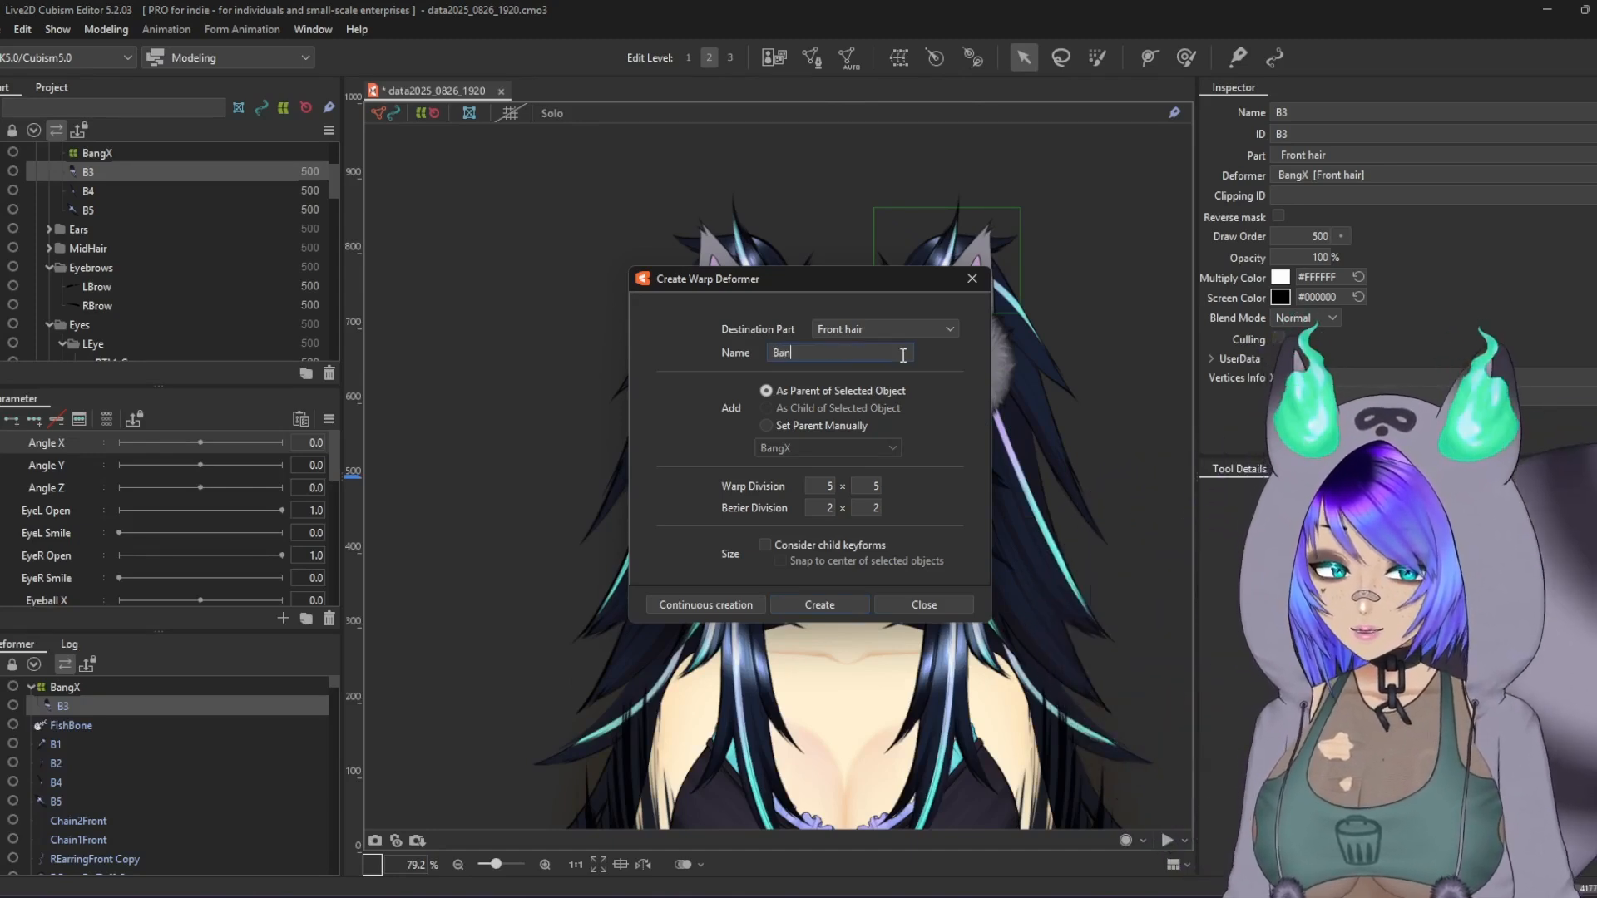
pyautogui.write('gXSway')
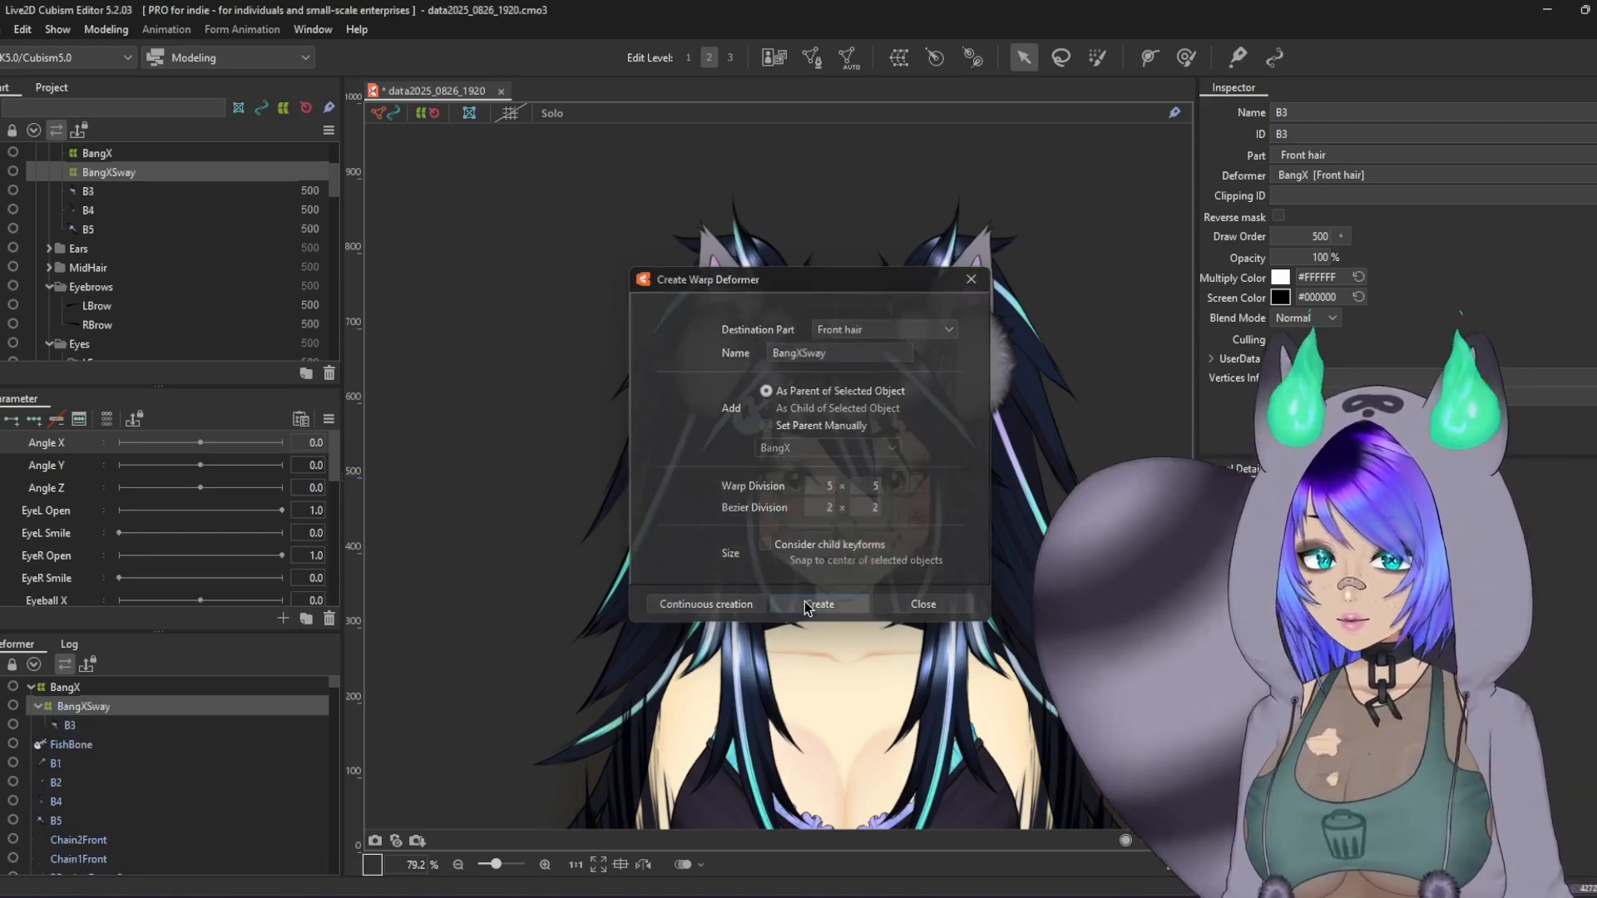
pyautogui.click(805, 601)
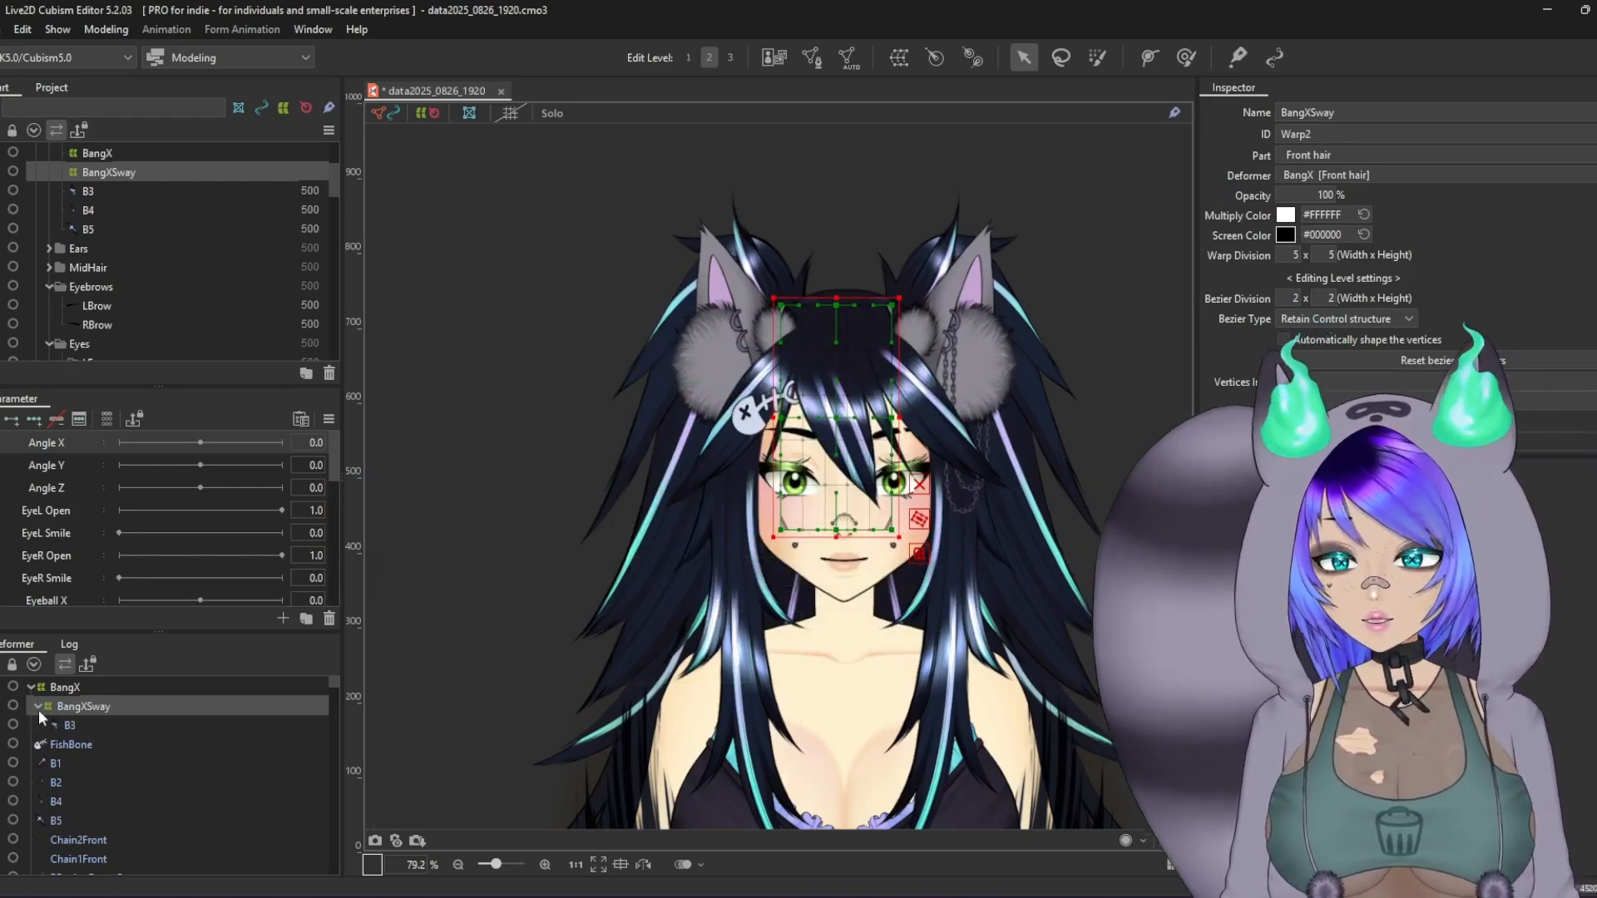
# Step: Add a new parameter named BangXSway with the ID ParamBangXSway after Hair Move Back
pyautogui.click(128, 684)
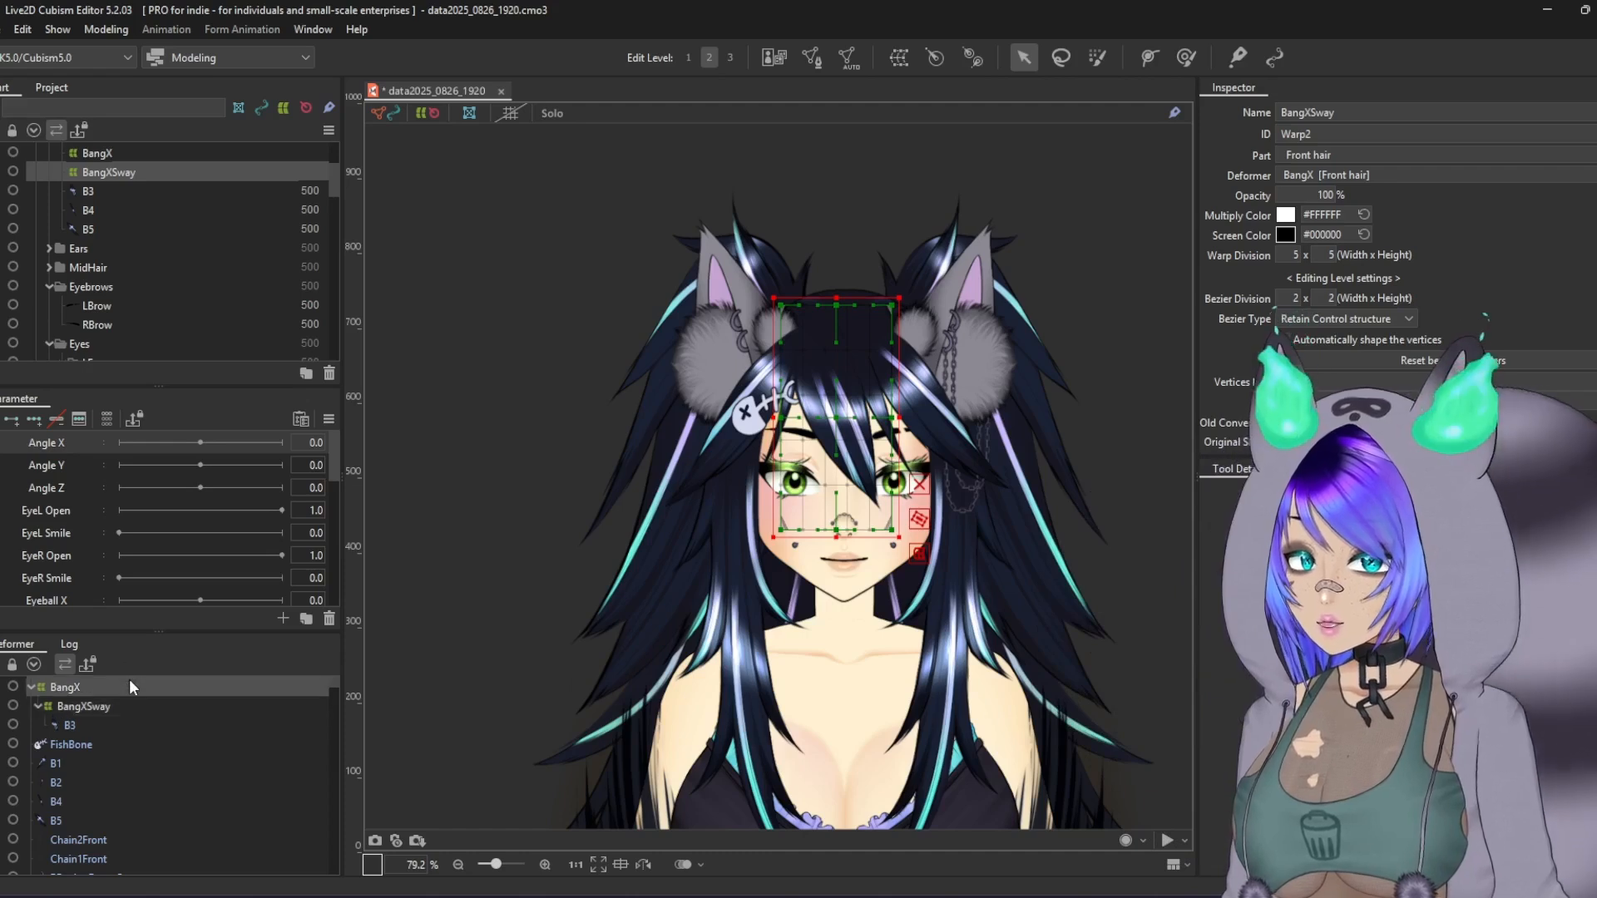
pyautogui.click(133, 707)
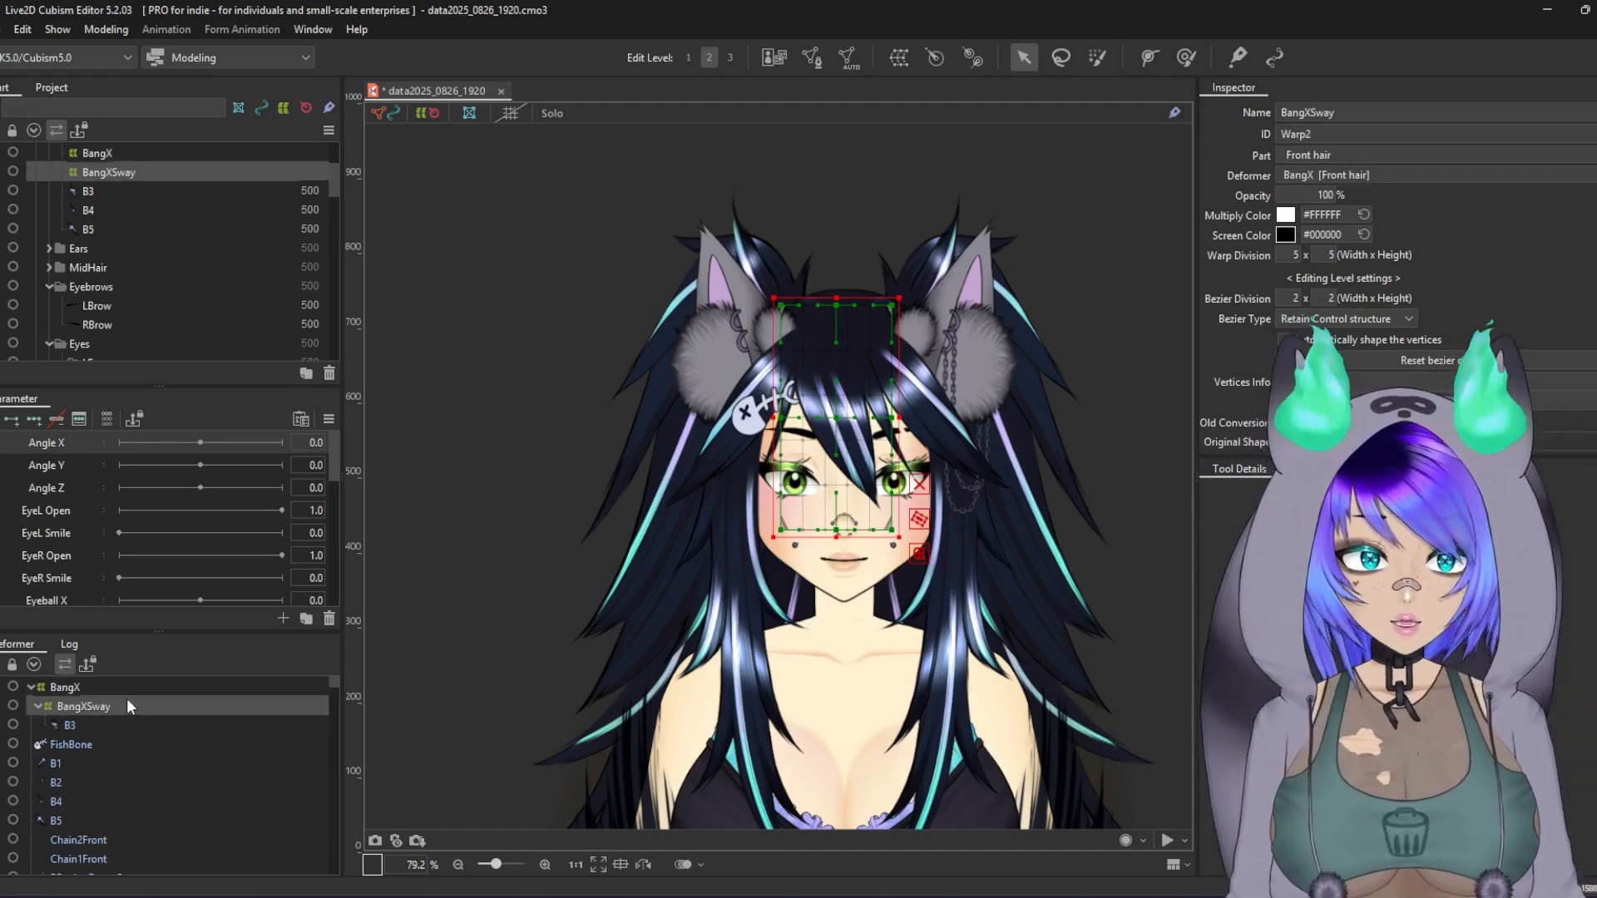
pyautogui.scroll(-5, 204, 559)
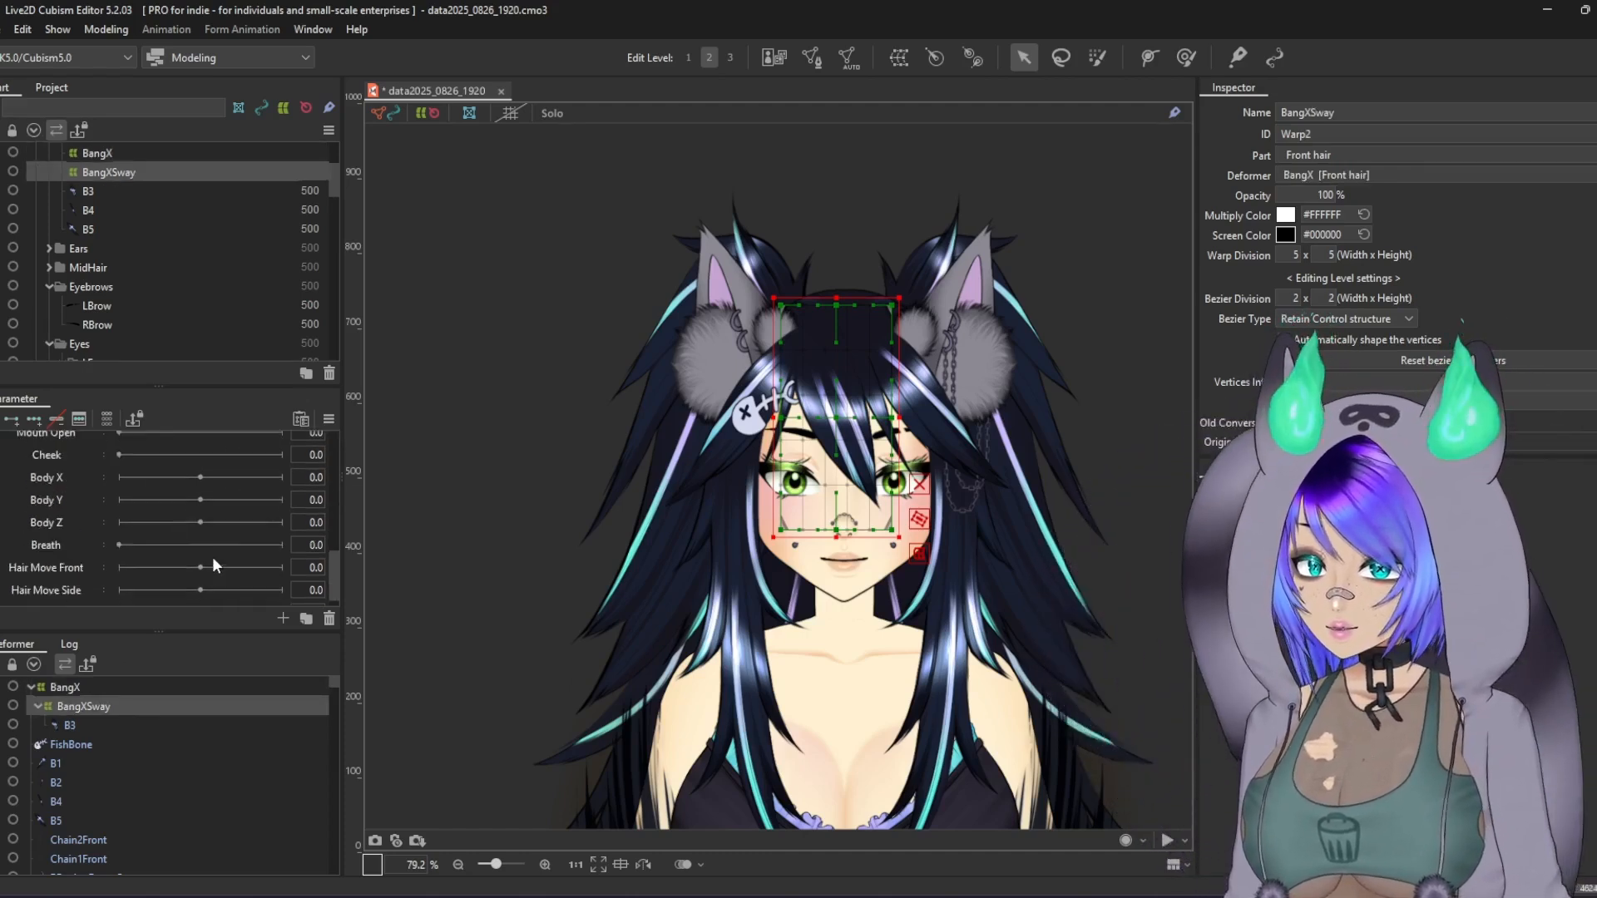
pyautogui.scroll(-1, 212, 564)
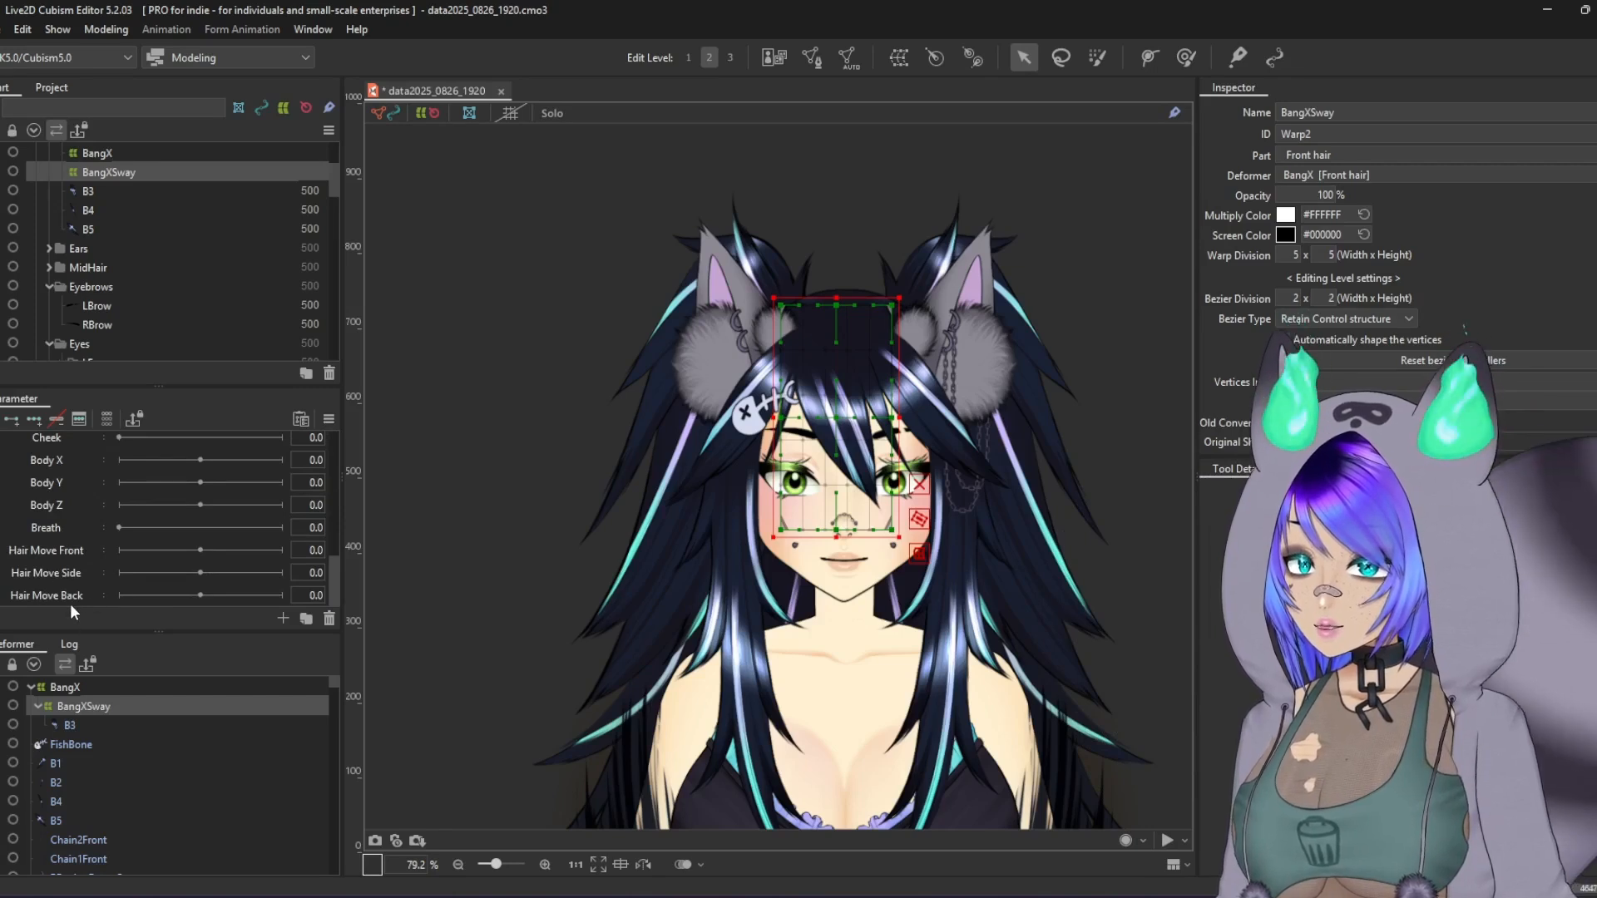
pyautogui.click(283, 619)
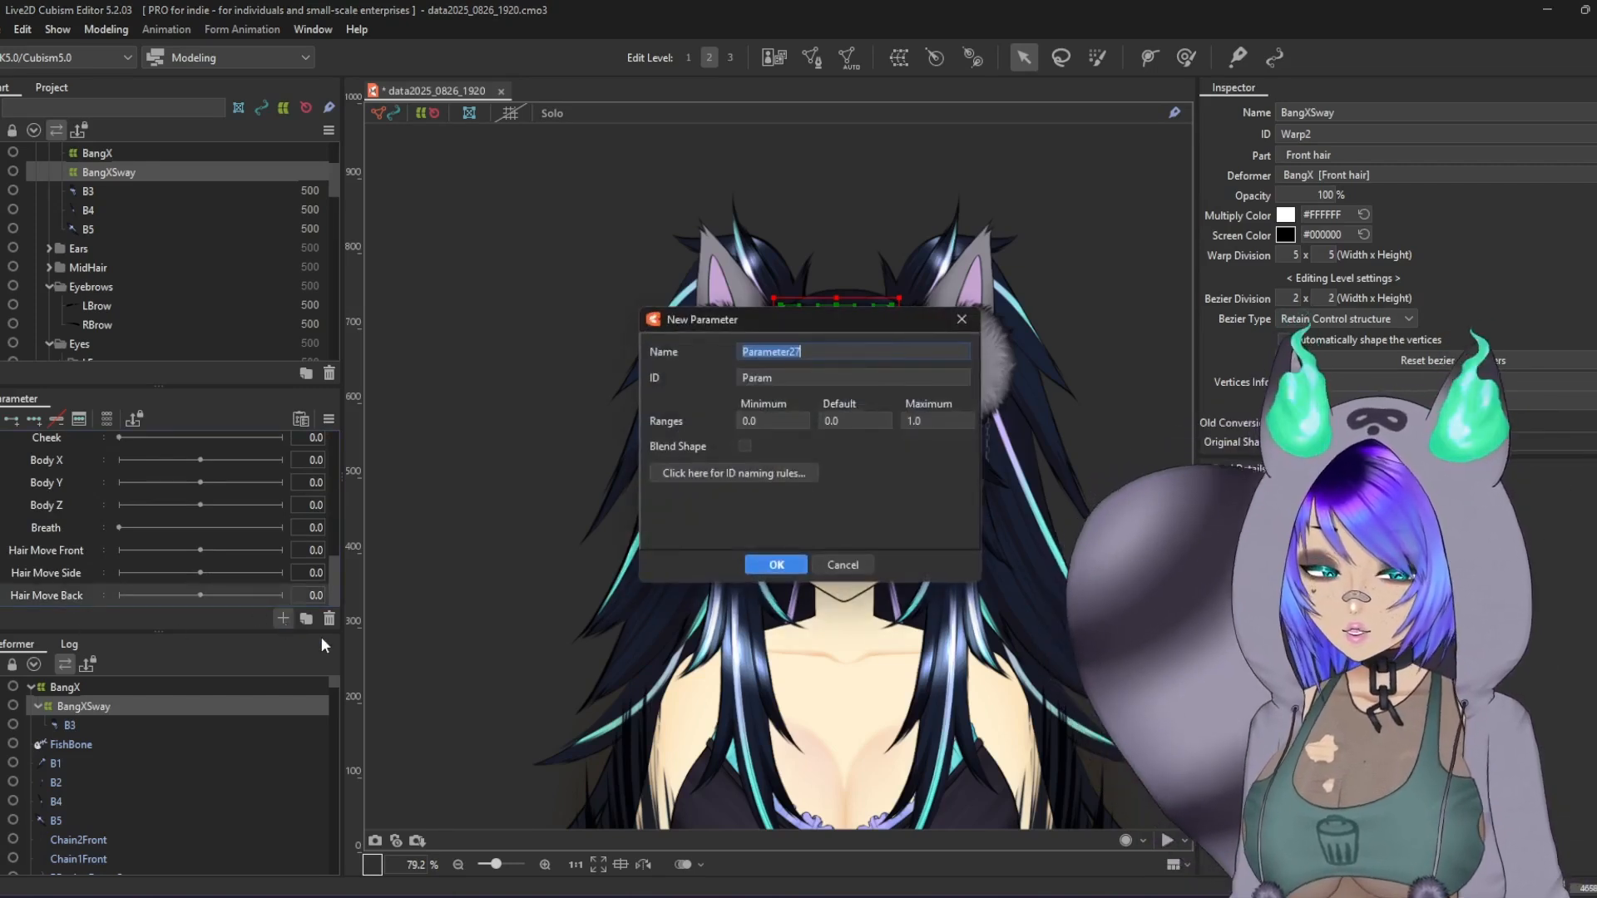
pyautogui.write('BangXSway')
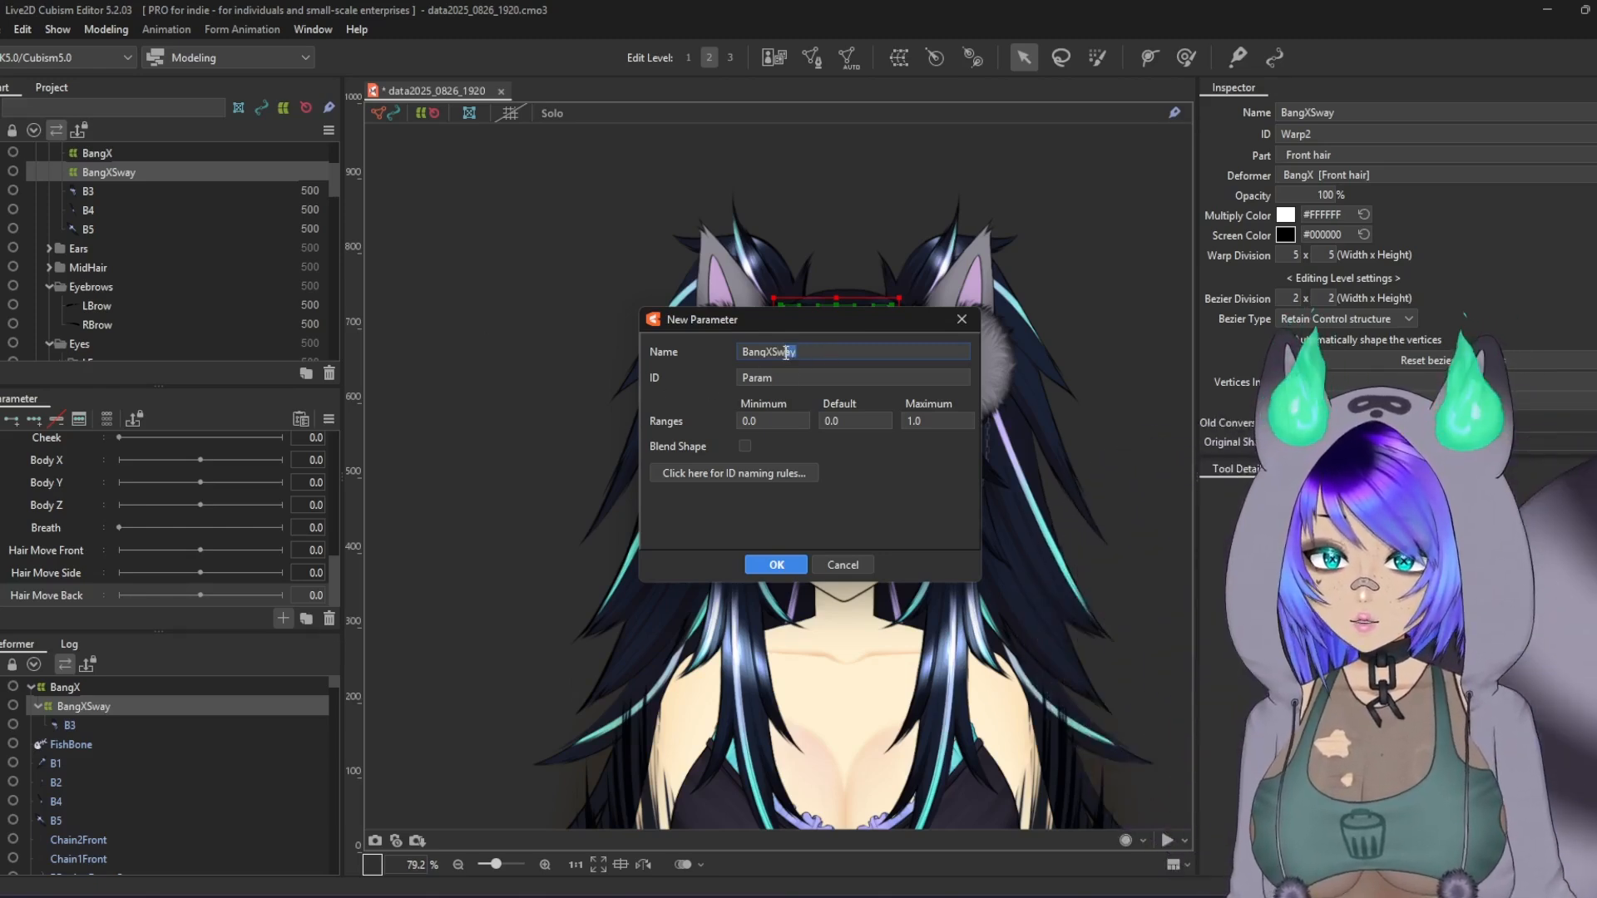
pyautogui.moveTo(786, 353); pyautogui.dragTo(731, 331)
pyautogui.hotkey('ctrl', 'c')
pyautogui.doubleClick(828, 381)
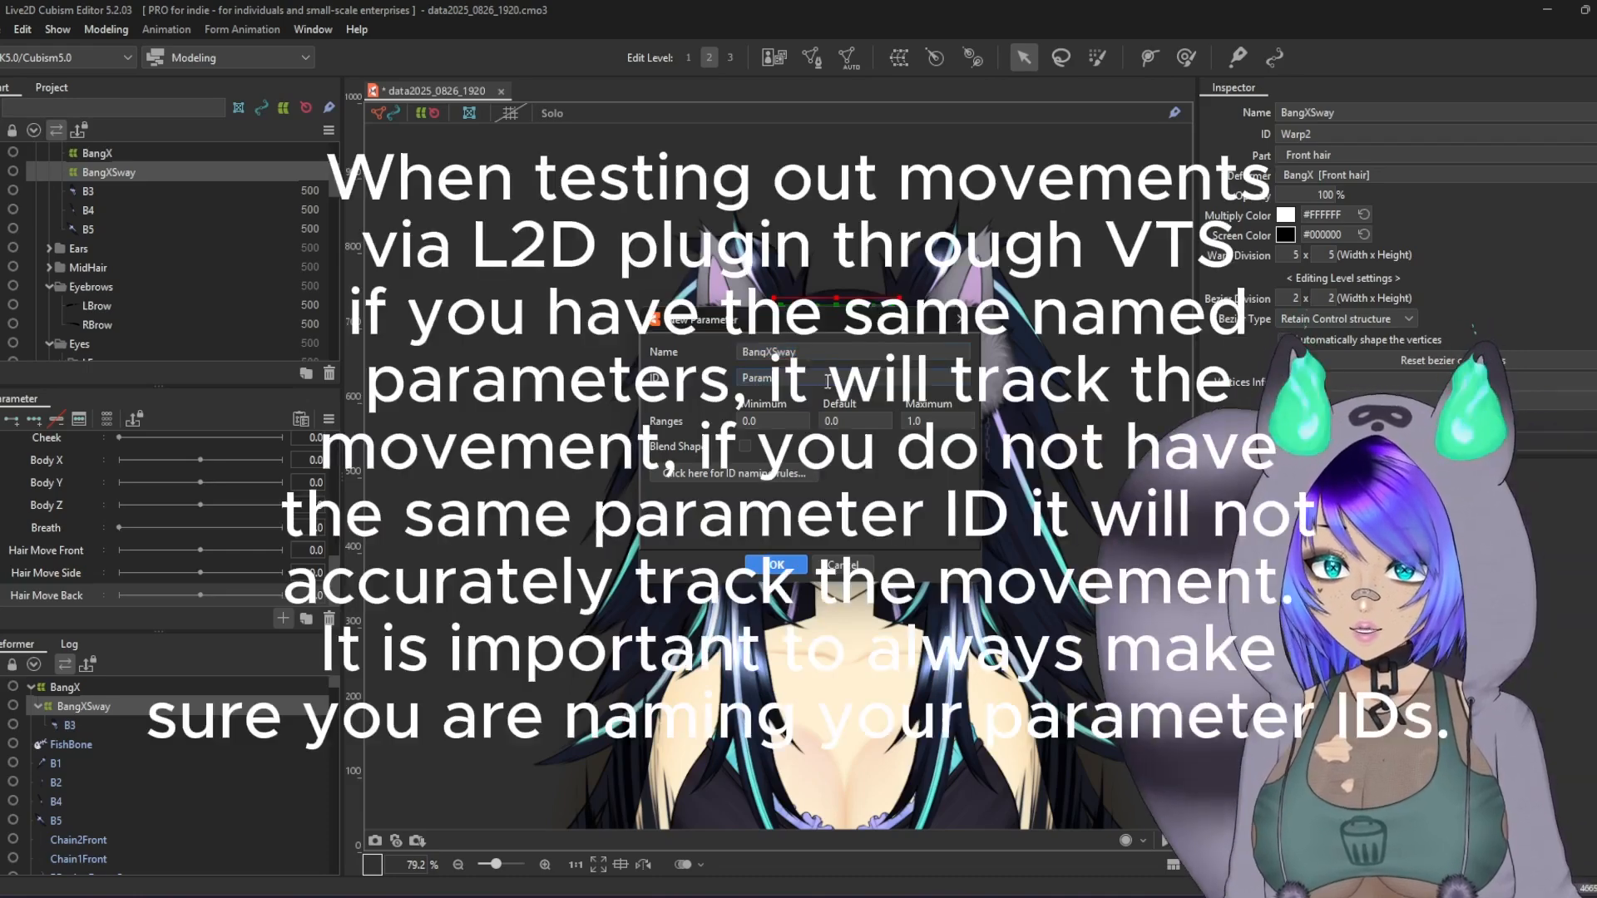
pyautogui.hotkey('ctrl', 'v')
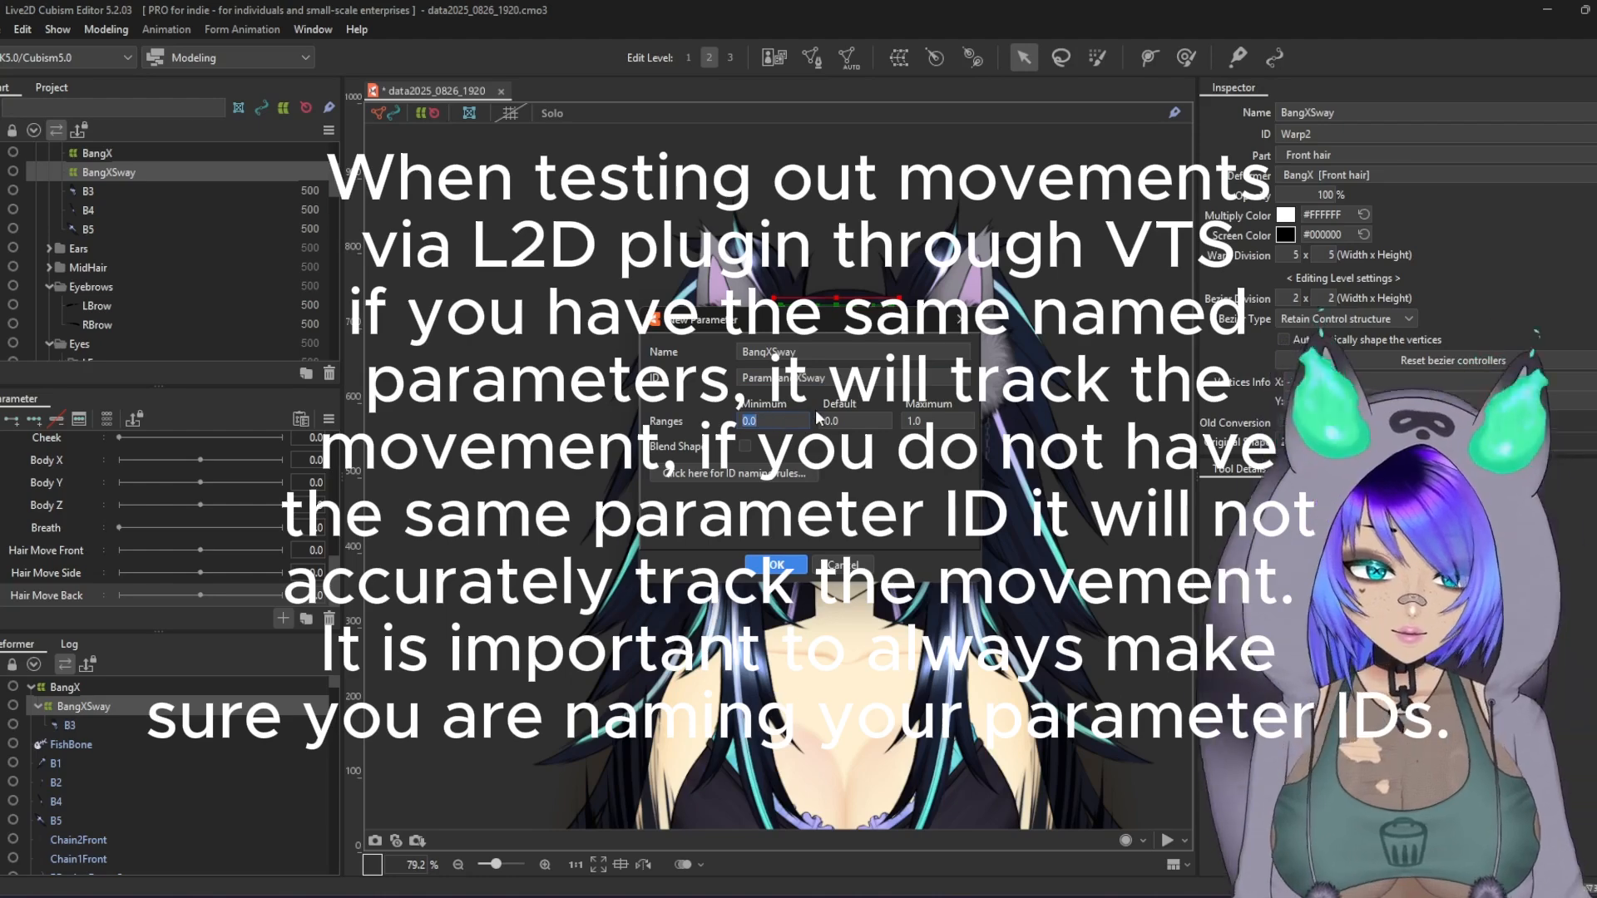
pyautogui.press('Return')
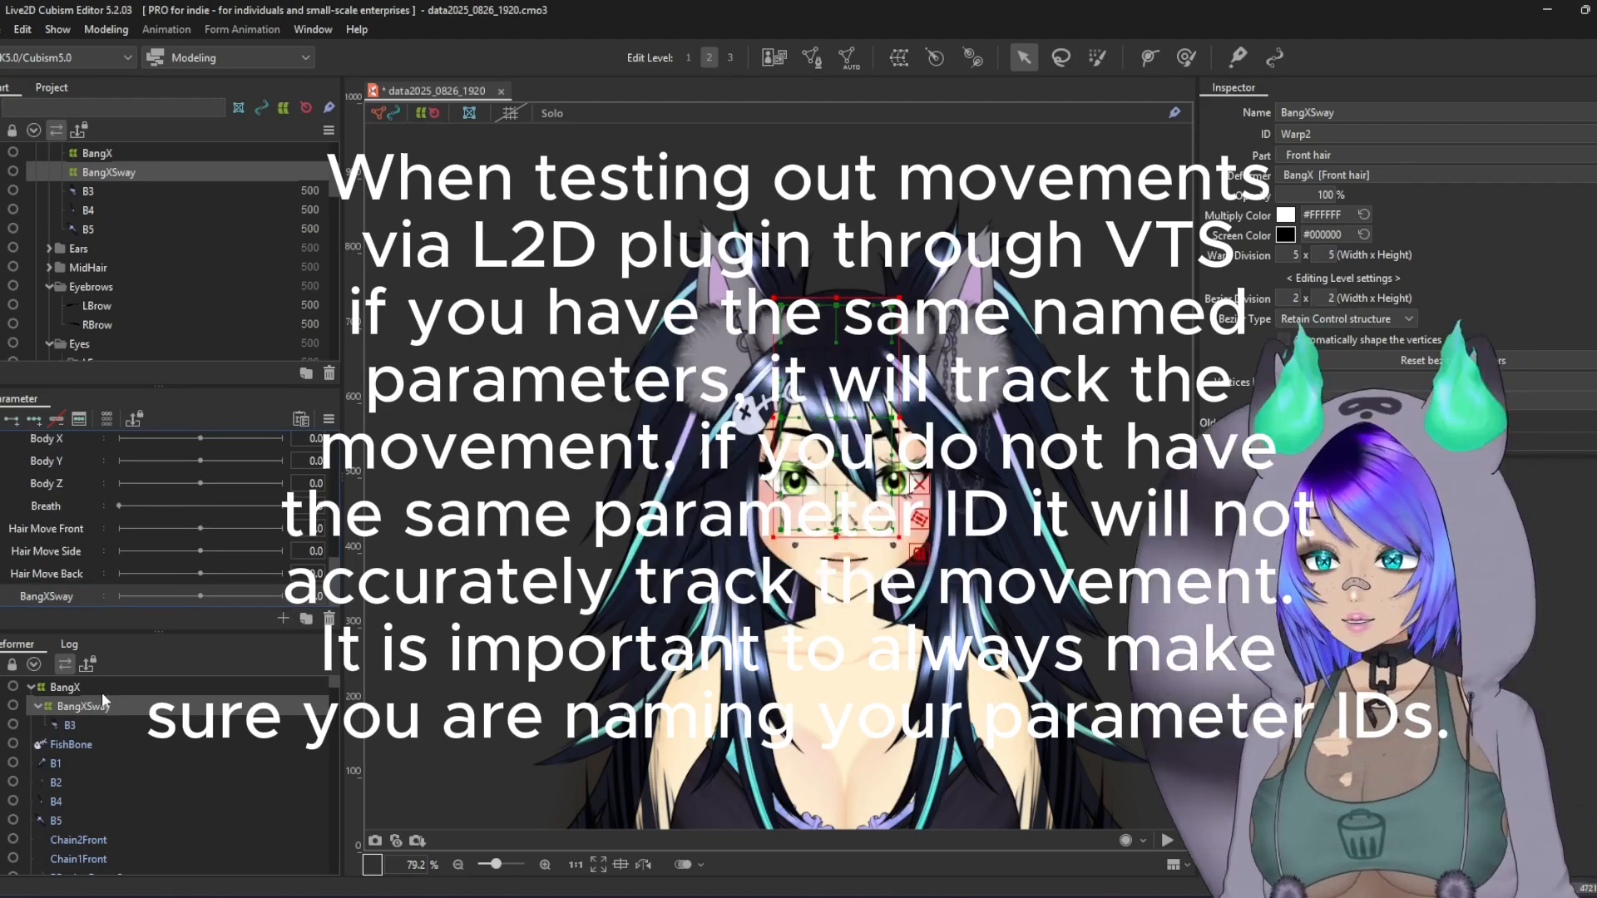
# Step: Examine the nesting and box sizes of BangX and its child BangXSway above B3
pyautogui.click(101, 691)
pyautogui.click(101, 707)
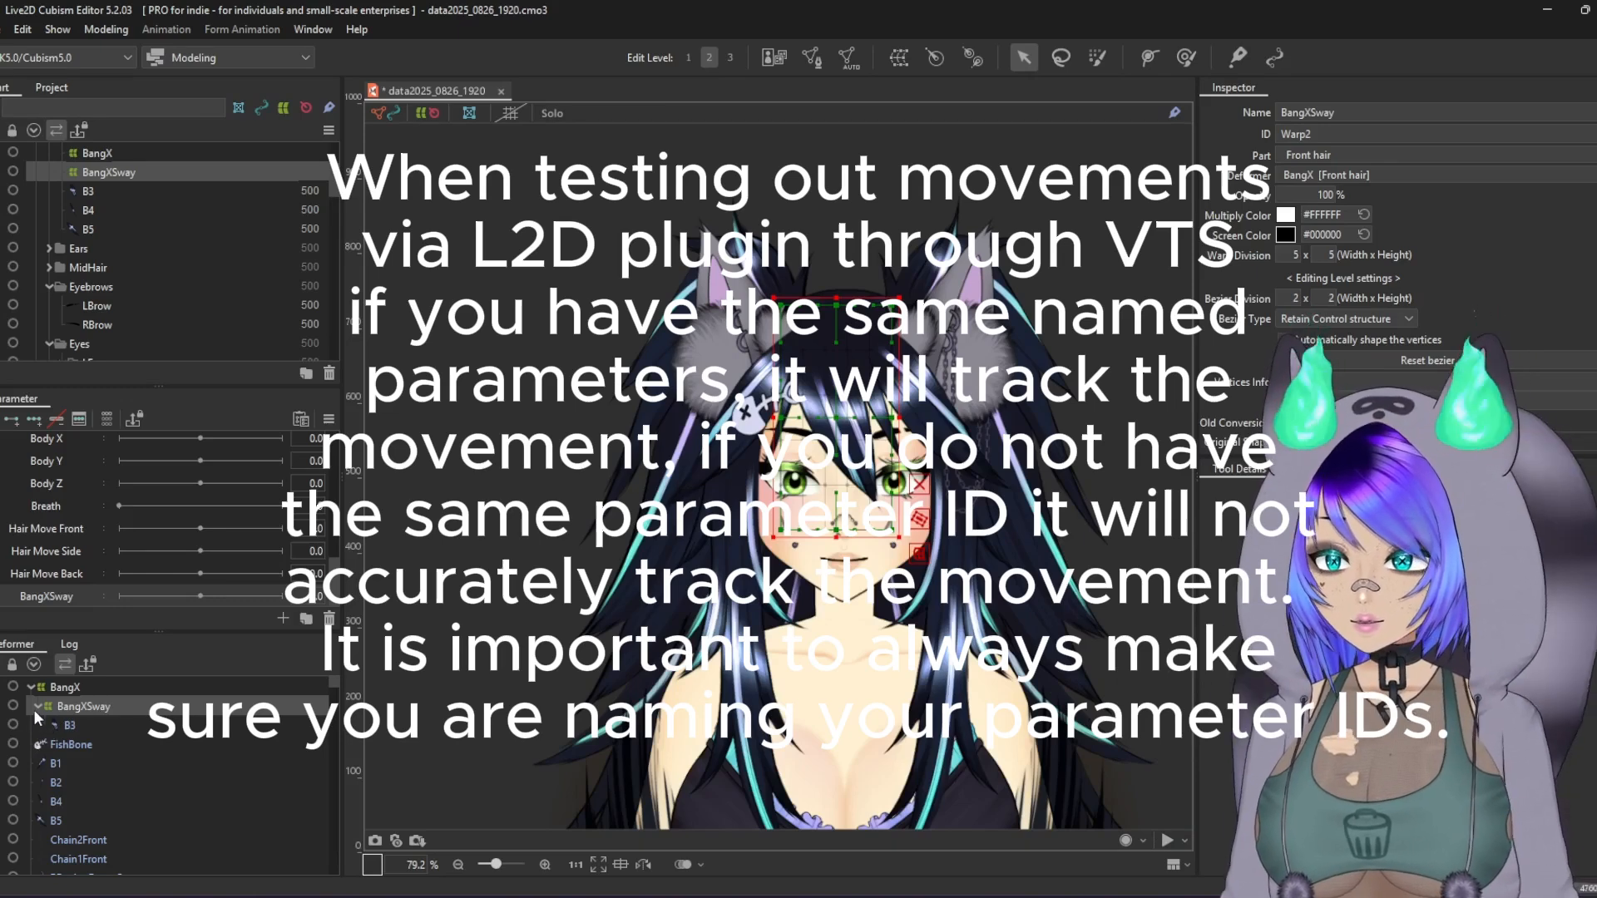
pyautogui.click(92, 726)
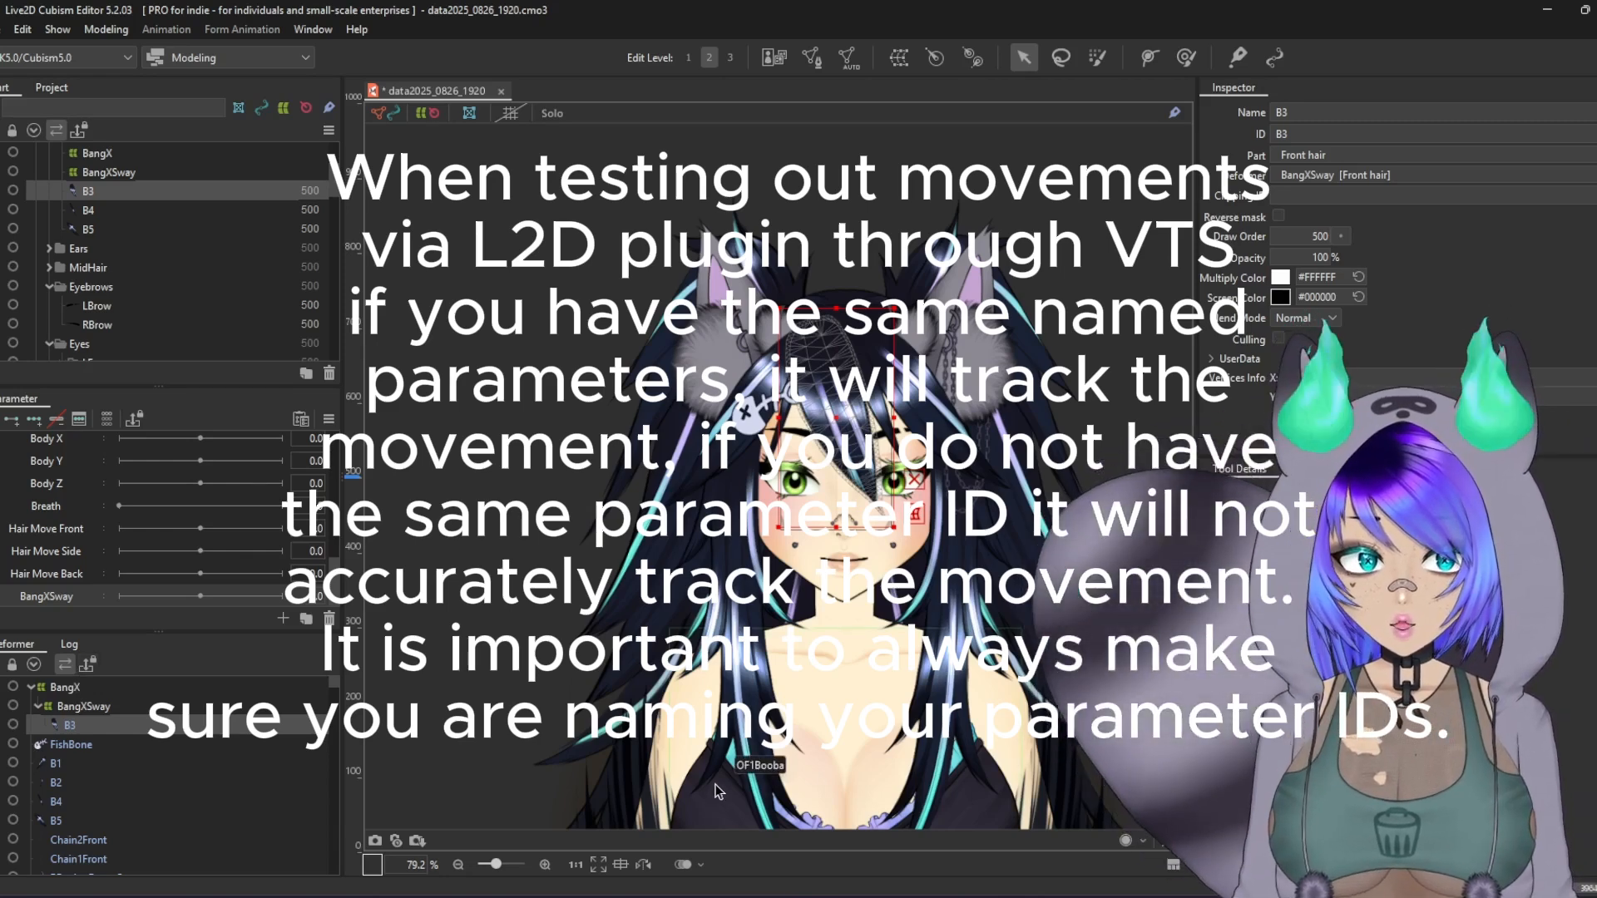
pyautogui.click(87, 689)
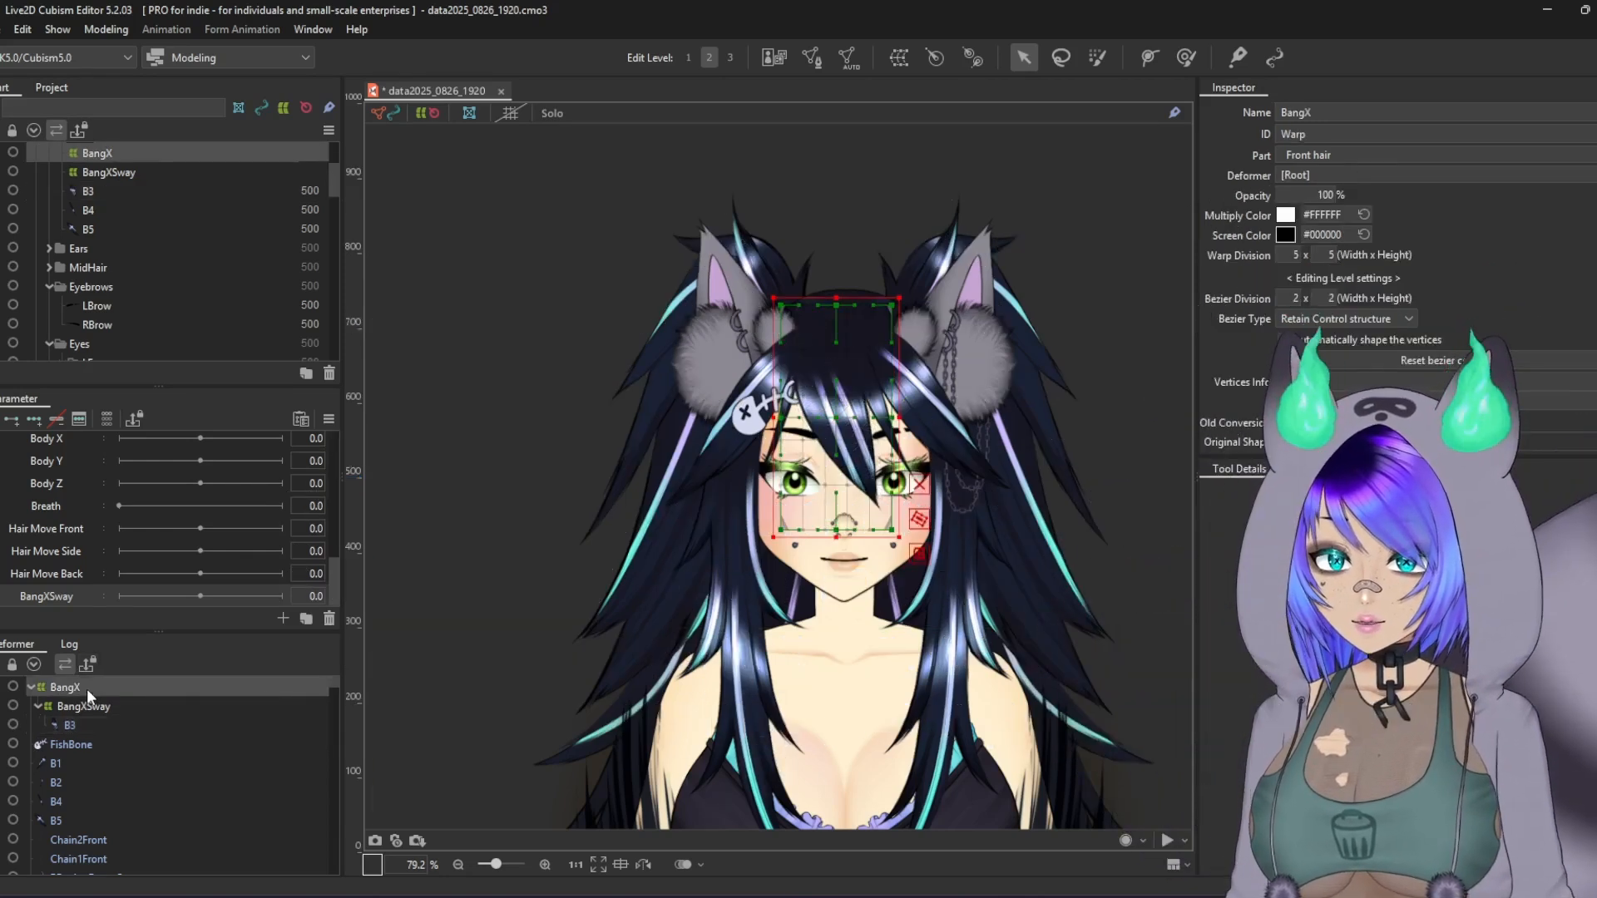
pyautogui.click(92, 703)
pyautogui.click(81, 685)
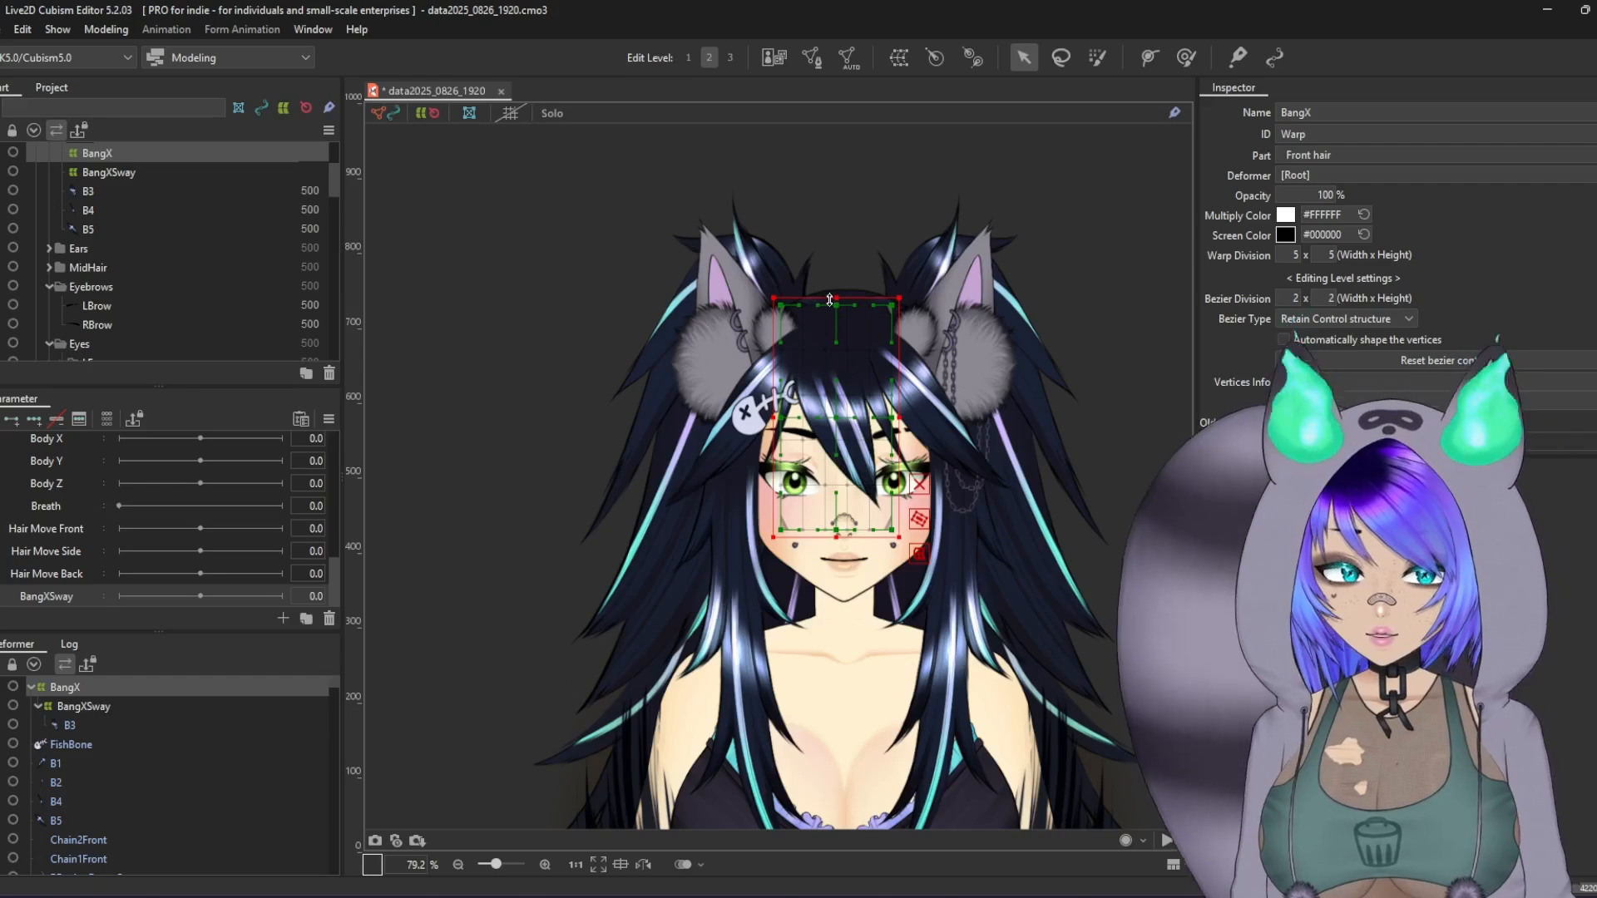
pyautogui.click(106, 704)
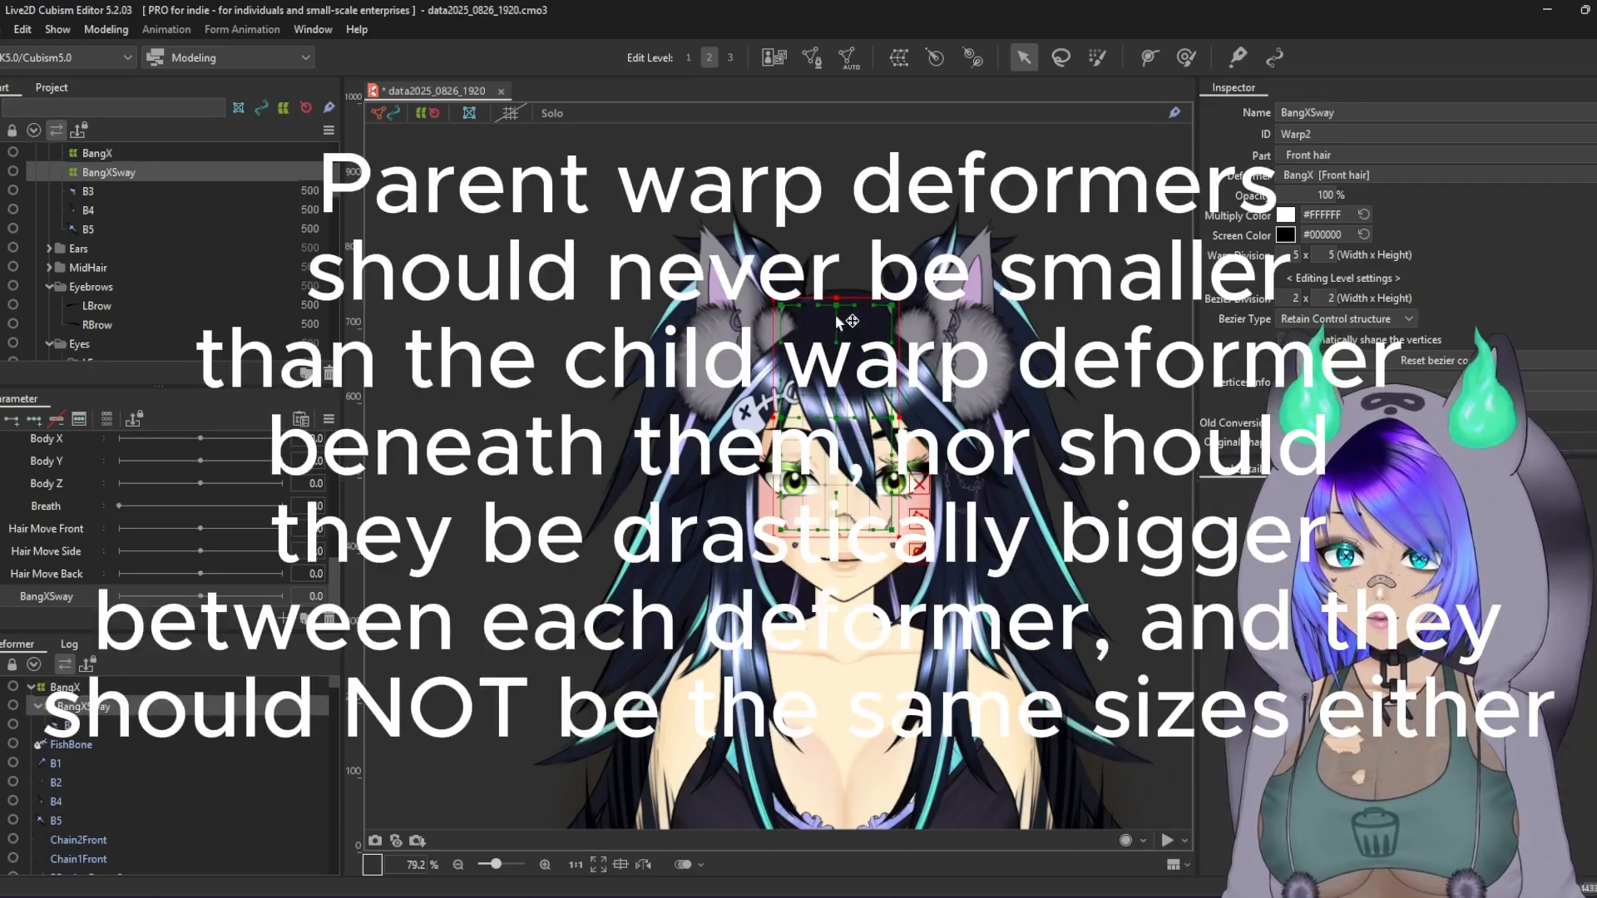
pyautogui.click(135, 689)
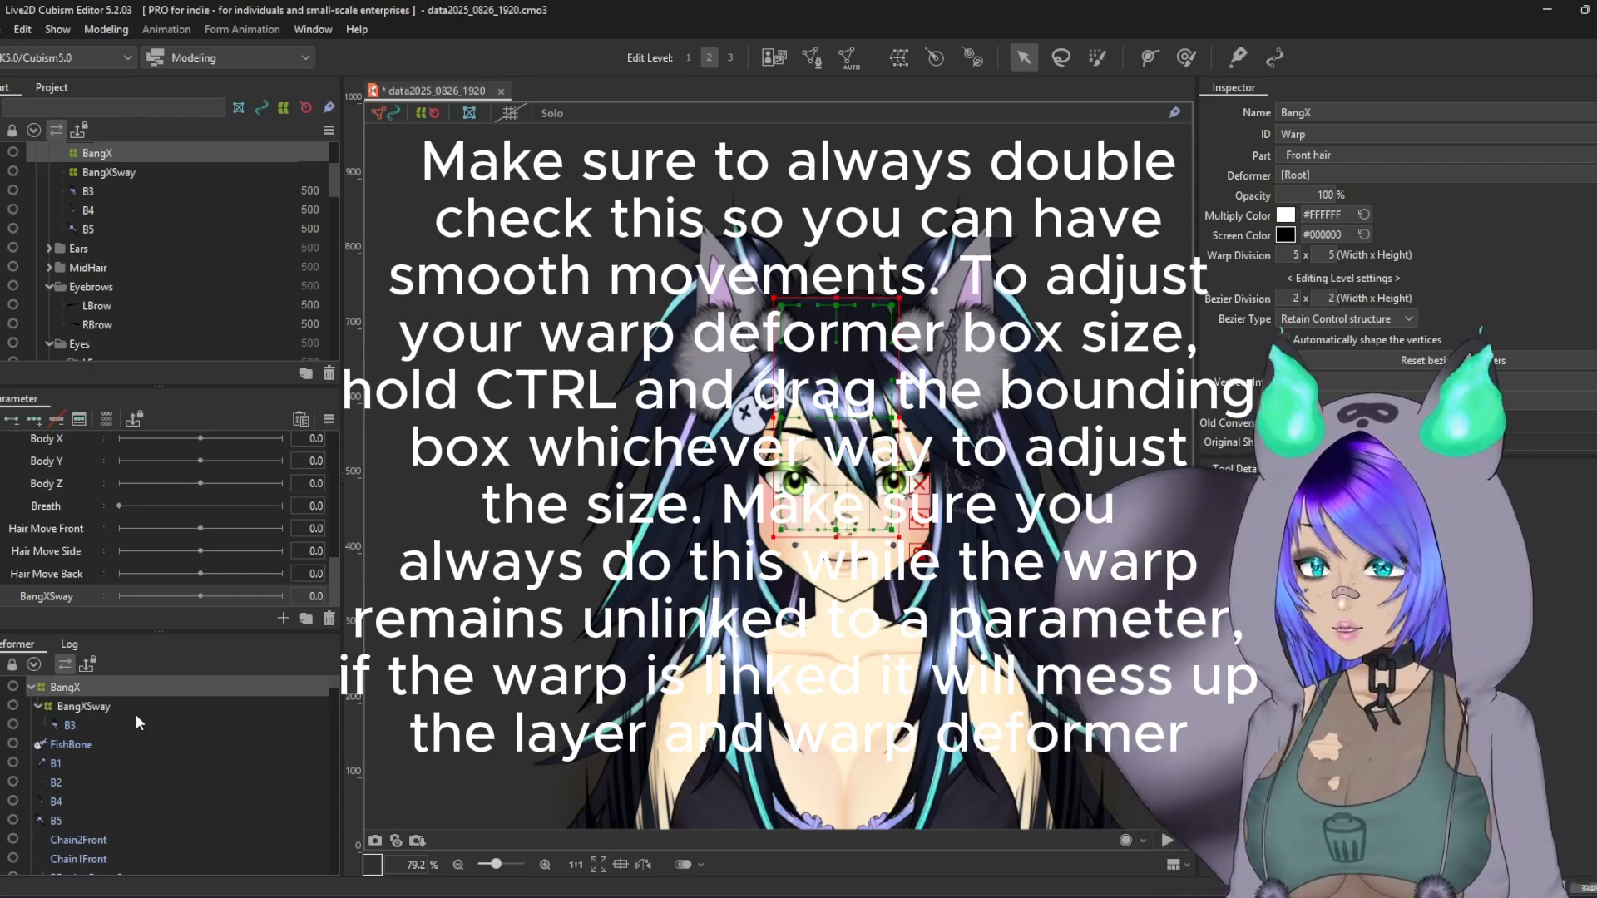
pyautogui.click(147, 708)
# Step: Create three nested warp deformers with default names and settings between BangXSway and B3 in the Front hair part
pyautogui.click(142, 726)
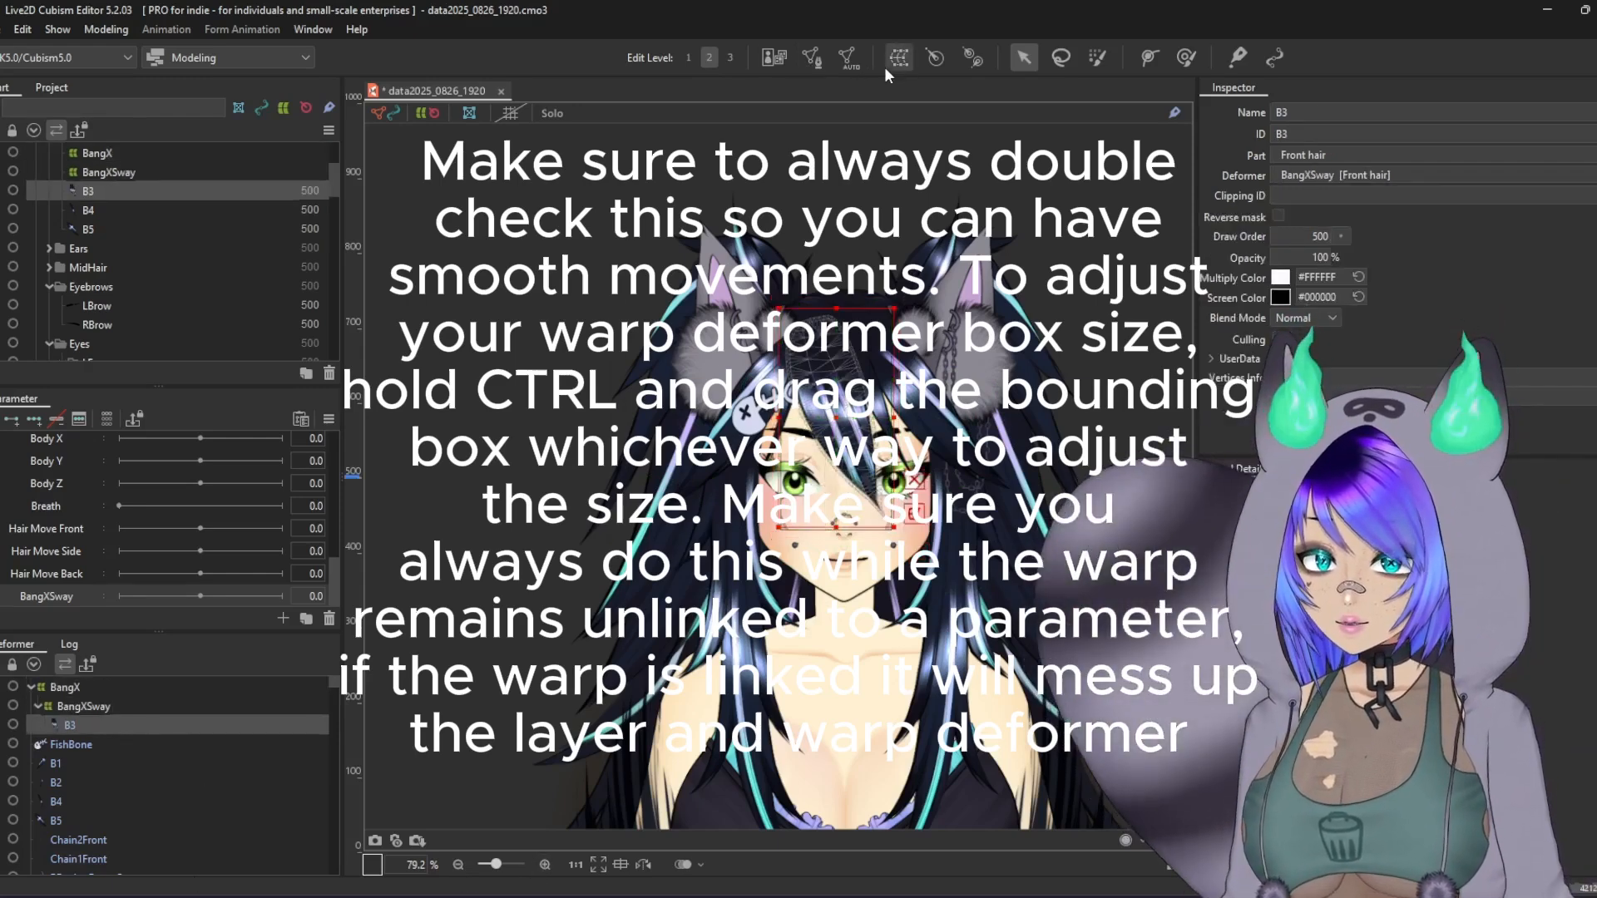
pyautogui.click(809, 58)
pyautogui.click(735, 611)
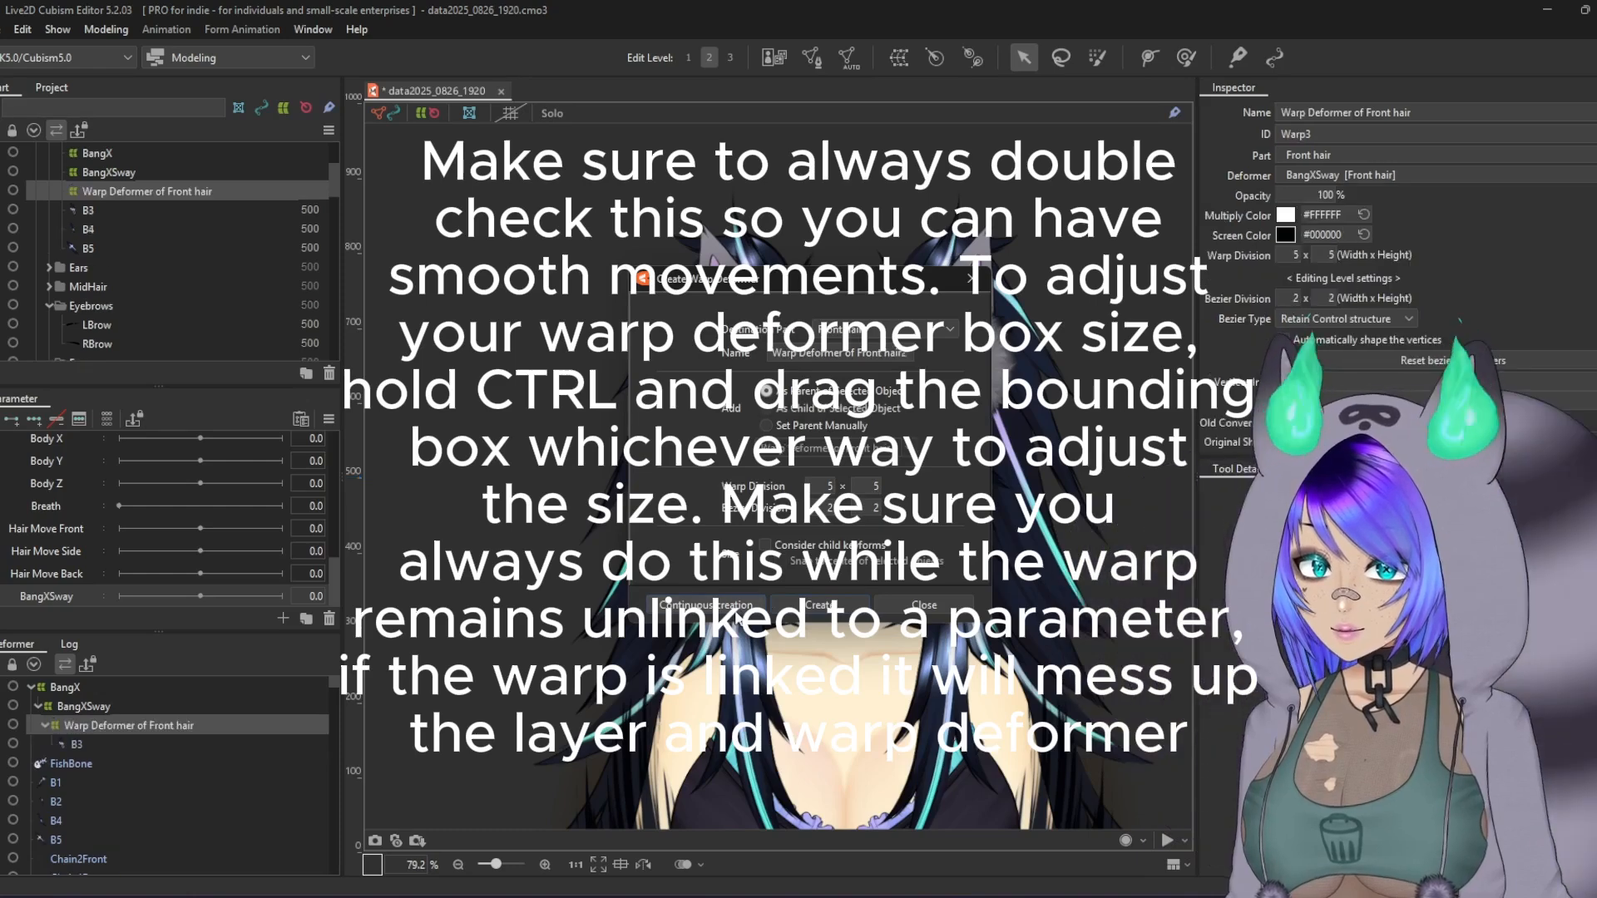
pyautogui.click(822, 601)
# Step: Expand the hierarchy of the three new Front hair warp deformers down to B3
pyautogui.rightClick(102, 740)
pyautogui.click(79, 728)
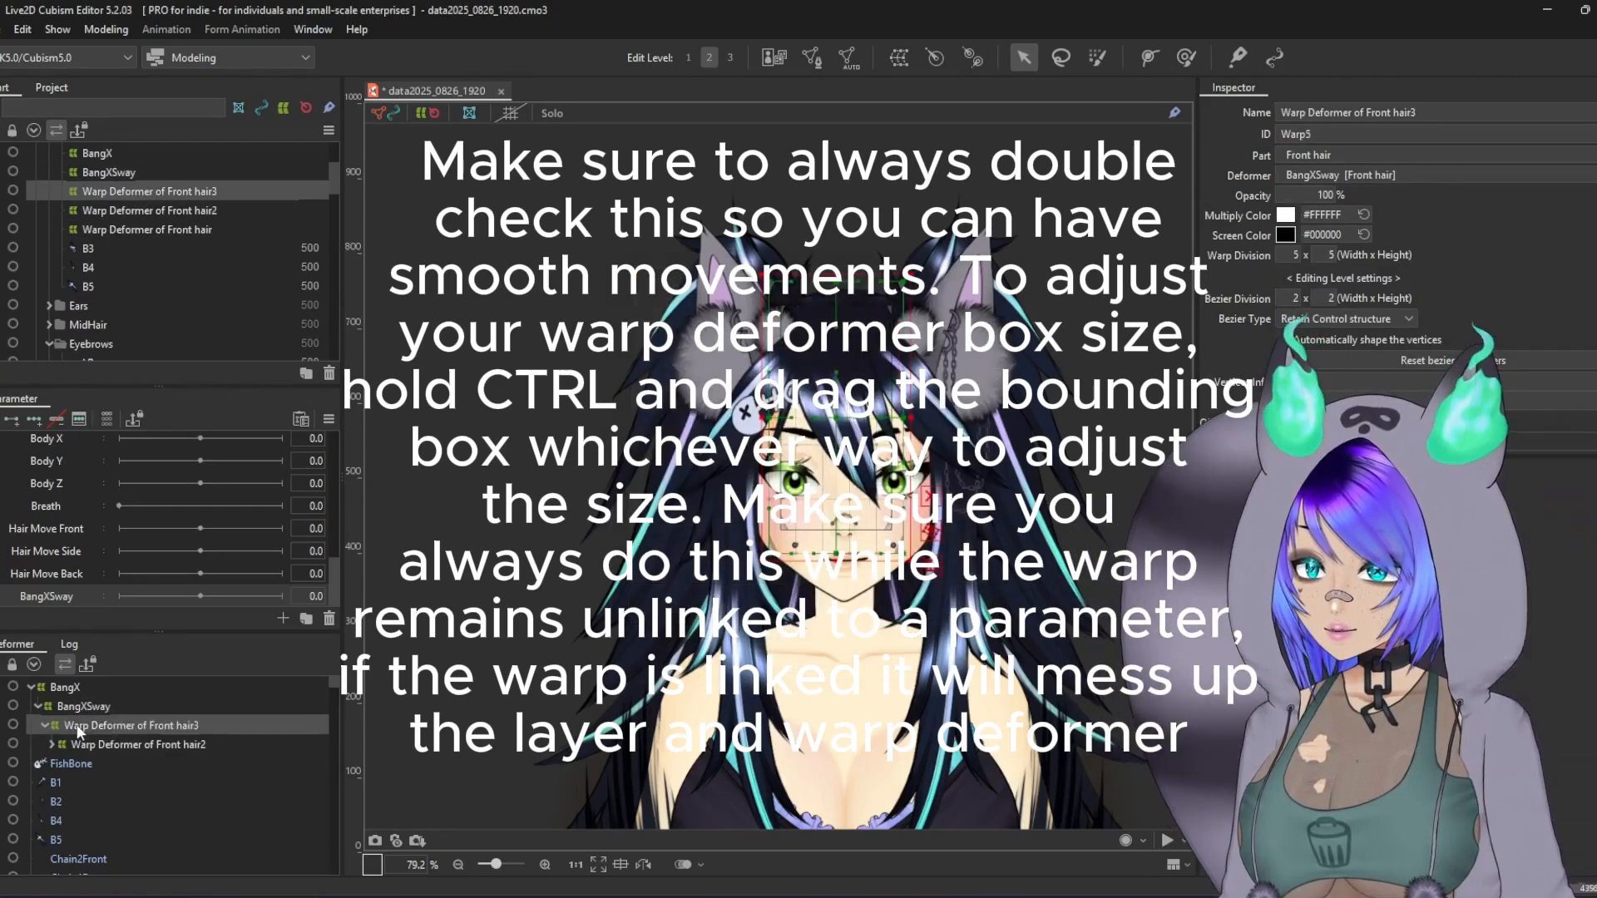
pyautogui.rightClick(78, 728)
pyautogui.click(132, 723)
pyautogui.click(146, 757)
pyautogui.click(143, 741)
pyautogui.click(133, 729)
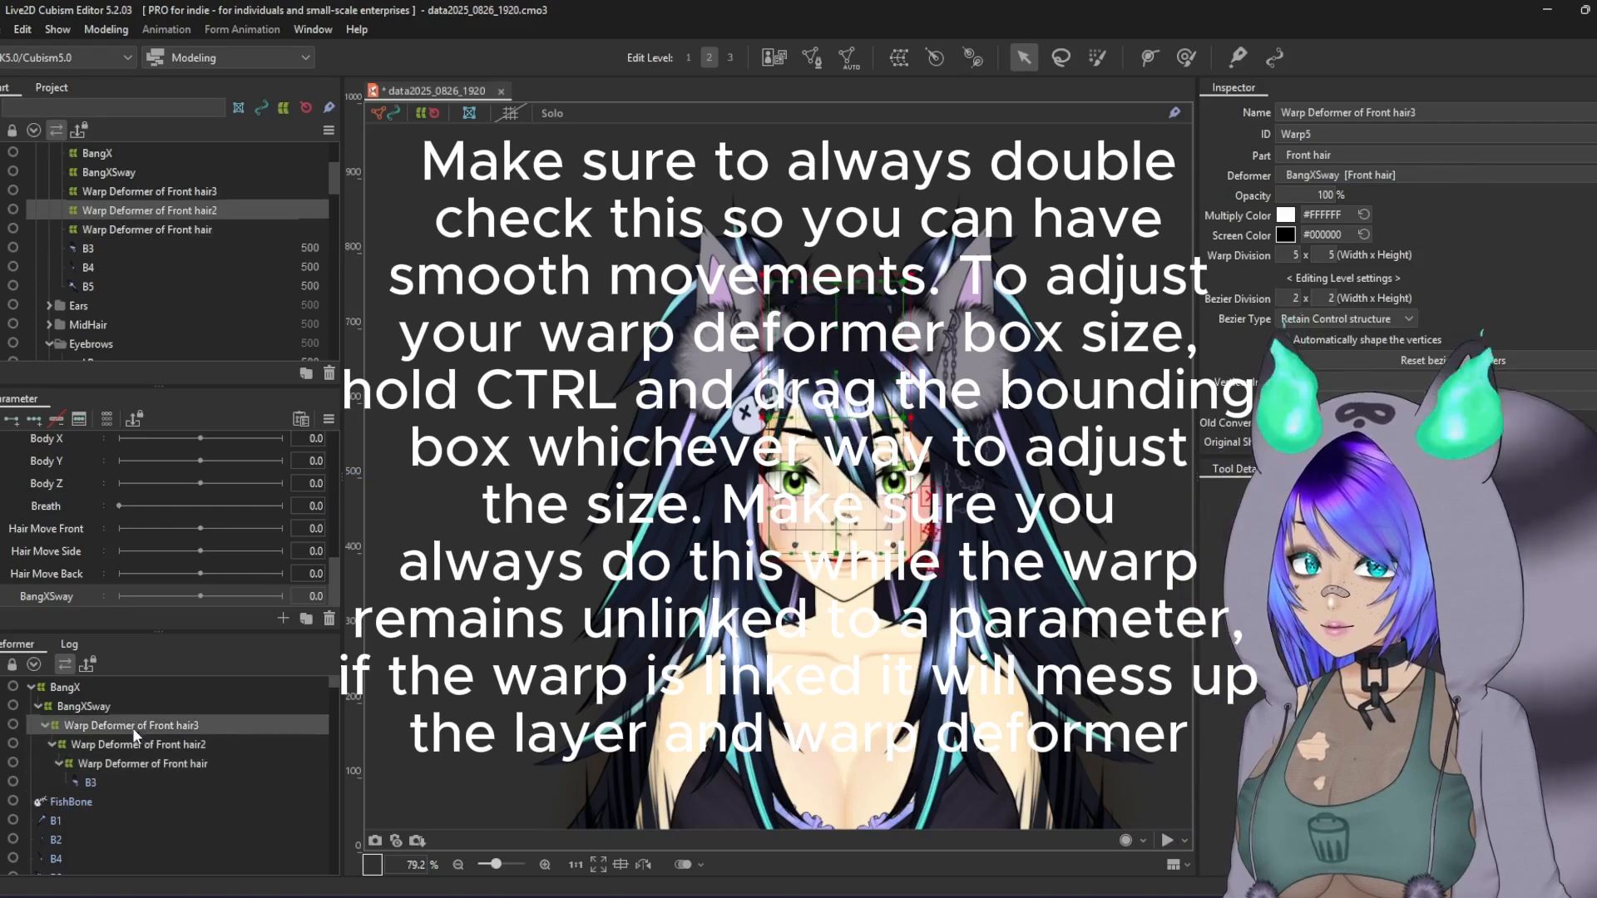
# Step: Compare the bounding boxes of BangX, BangXSway and the innermost warp deformer around B3
pyautogui.click(123, 704)
pyautogui.click(121, 683)
pyautogui.click(131, 703)
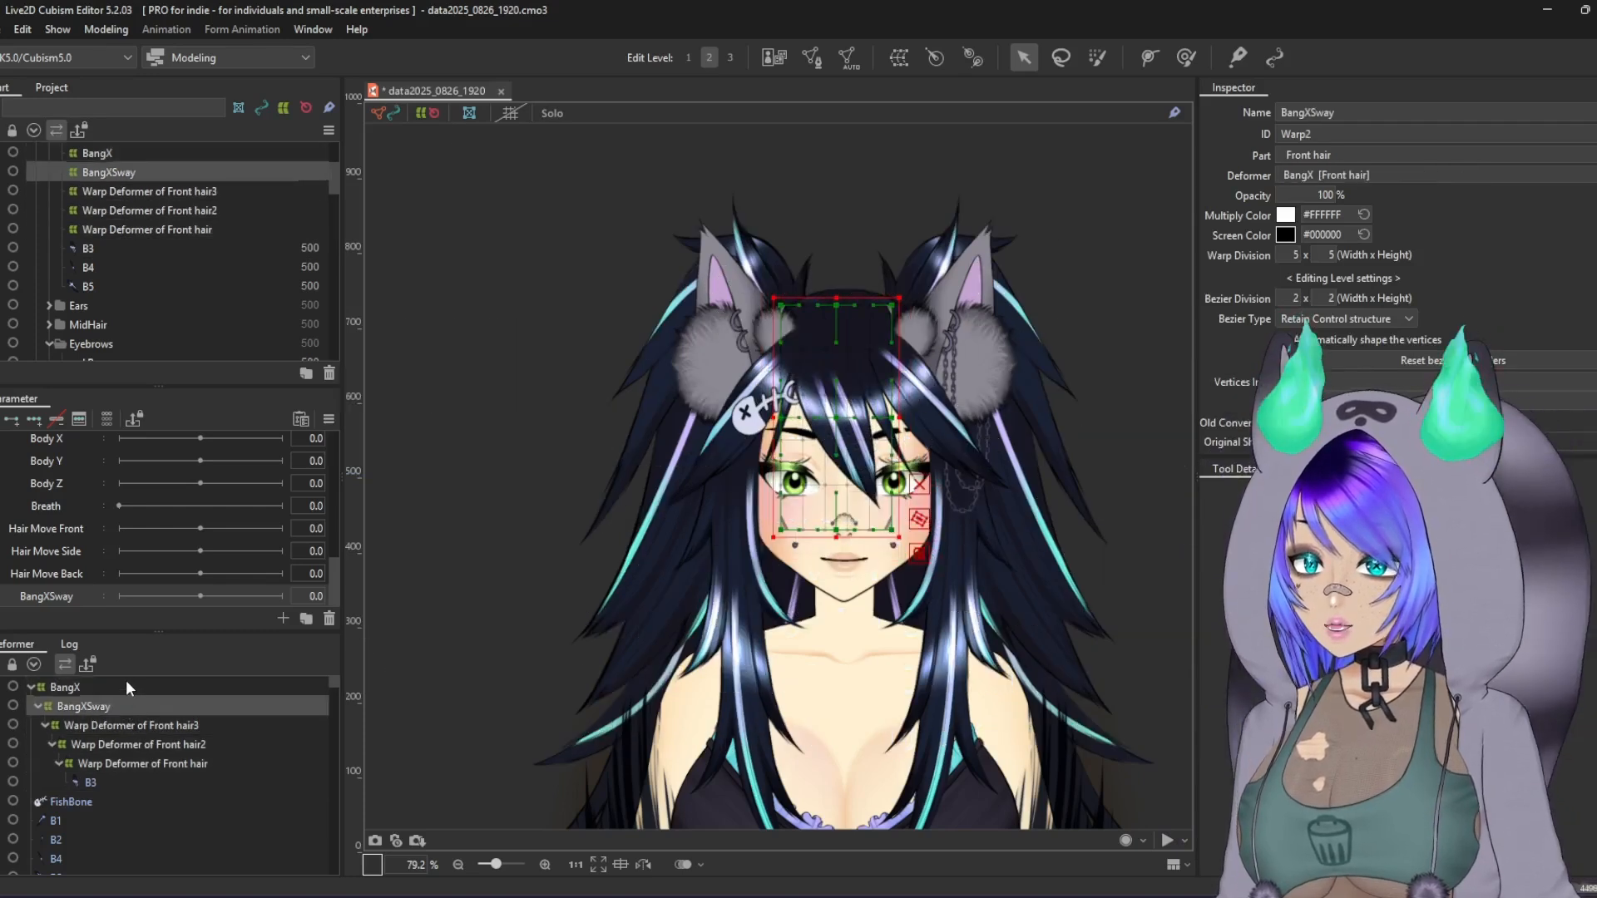
pyautogui.click(128, 687)
pyautogui.click(133, 707)
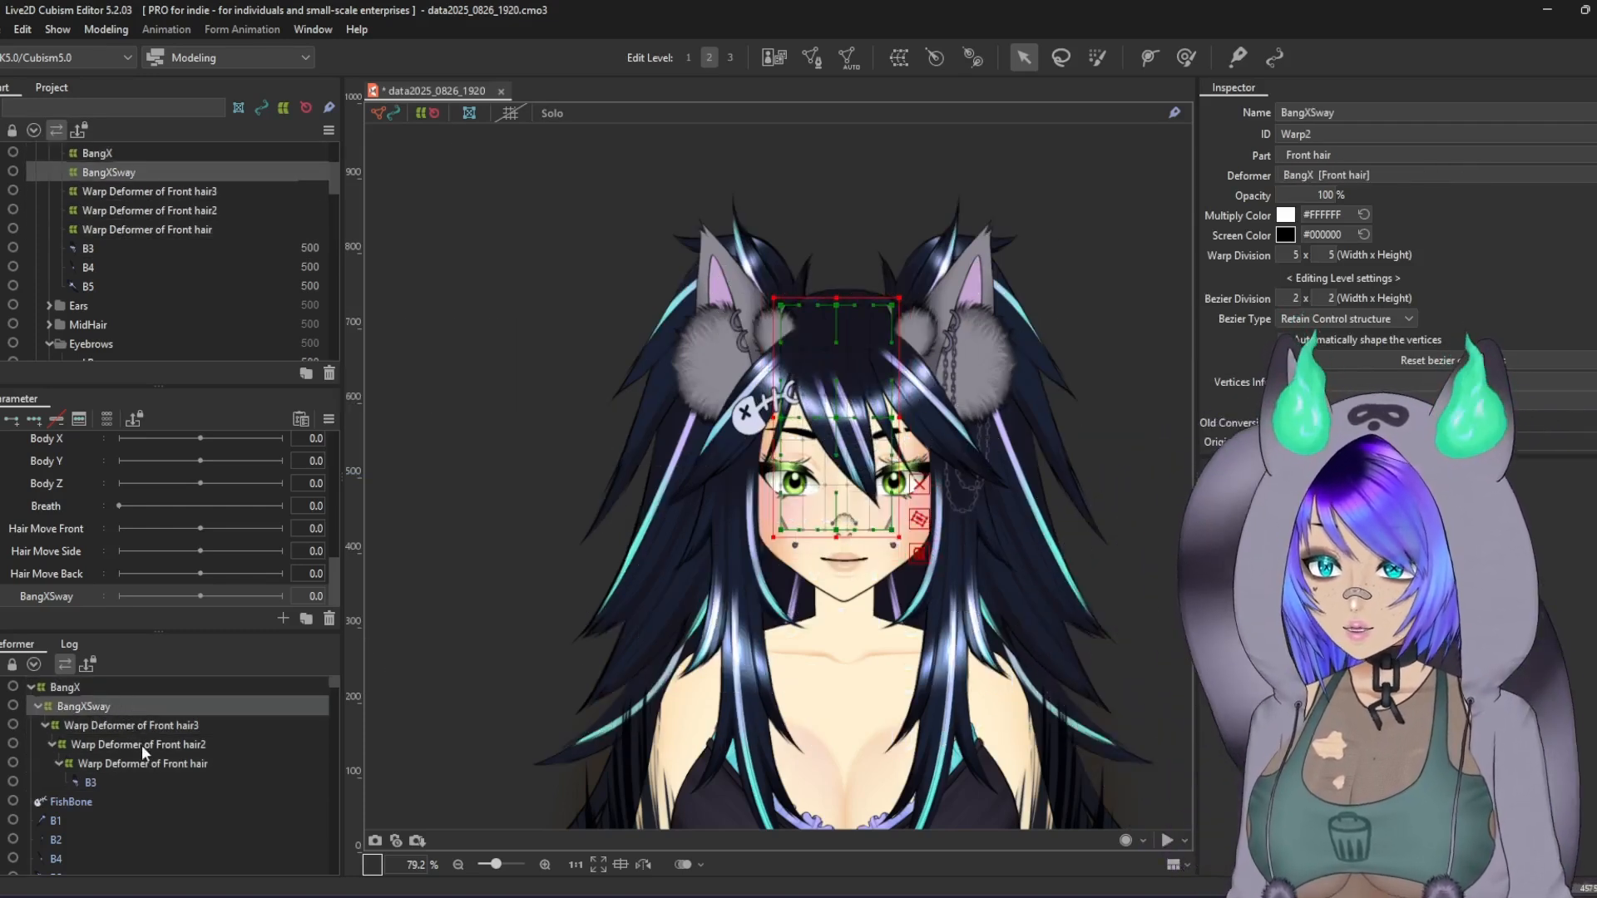
pyautogui.click(160, 762)
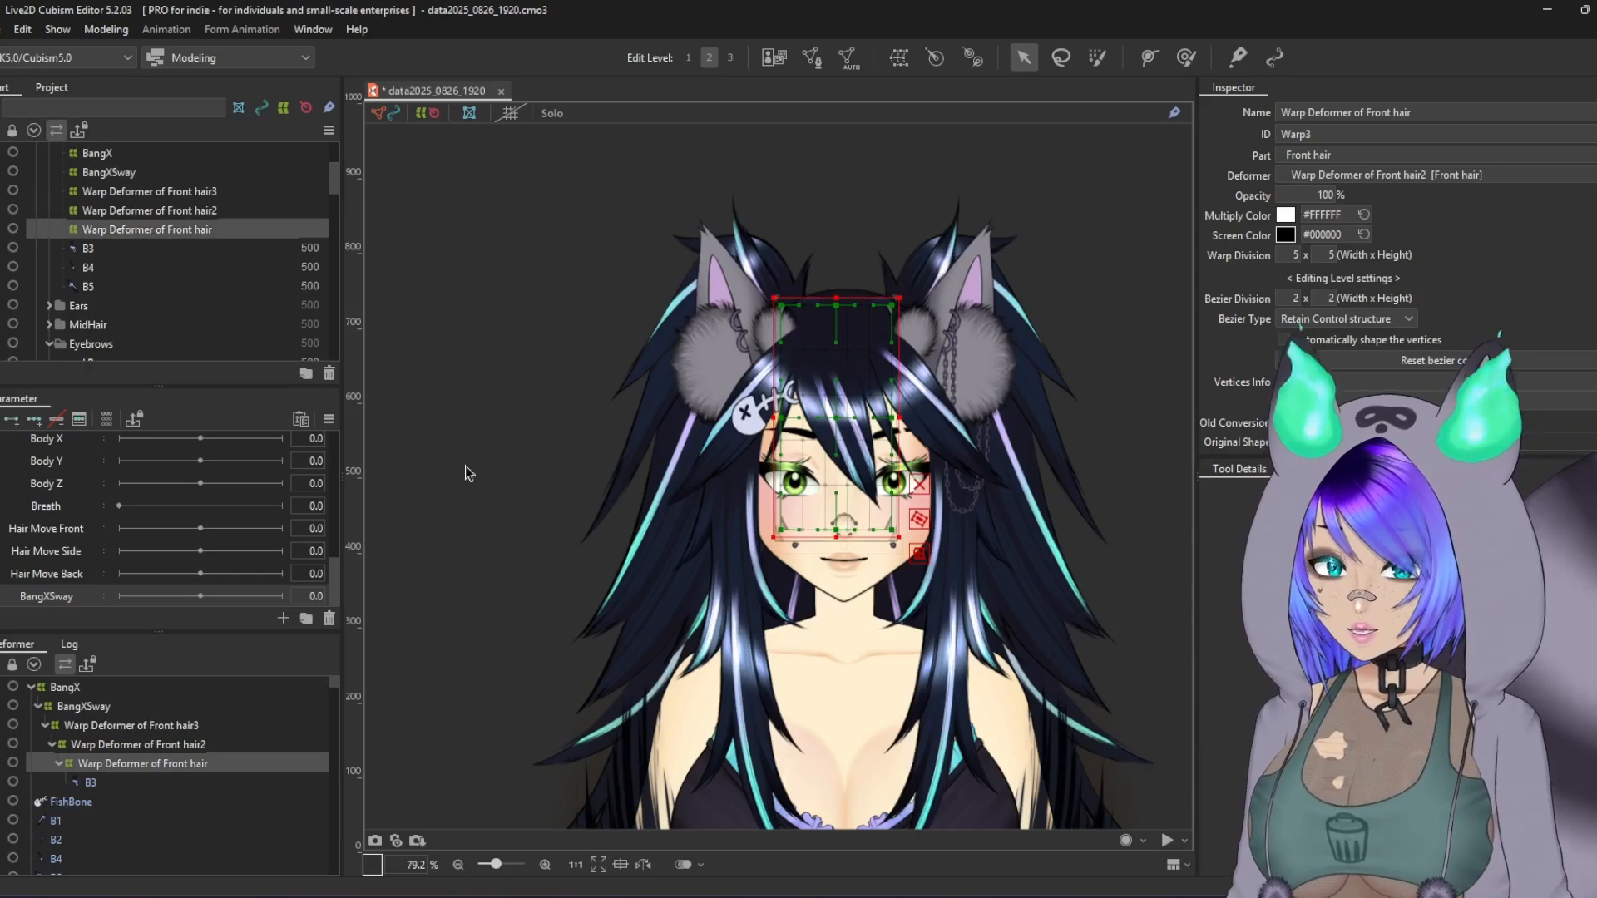
pyautogui.keyDown('ctrl'); pyautogui.click(144, 774); pyautogui.keyUp('ctrl')
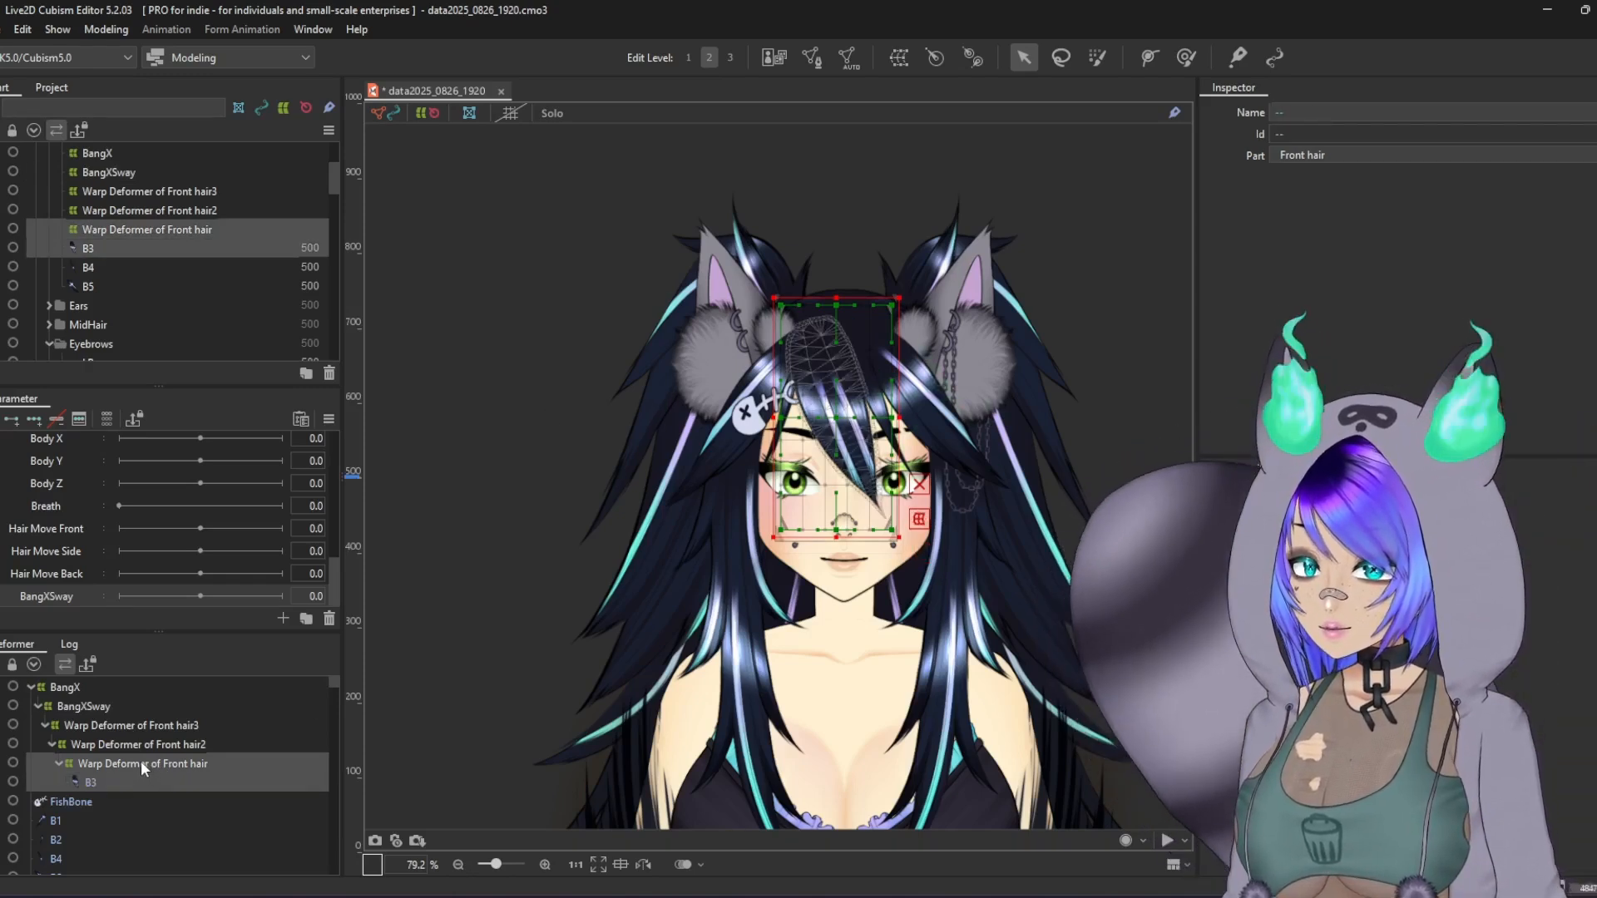
# Step: Isolate the innermost Front hair warp deformer in Solo view, shrink its box slightly in height and width around B3, and leave Solo view
pyautogui.click(141, 762)
pyautogui.scroll(3, 875, 259)
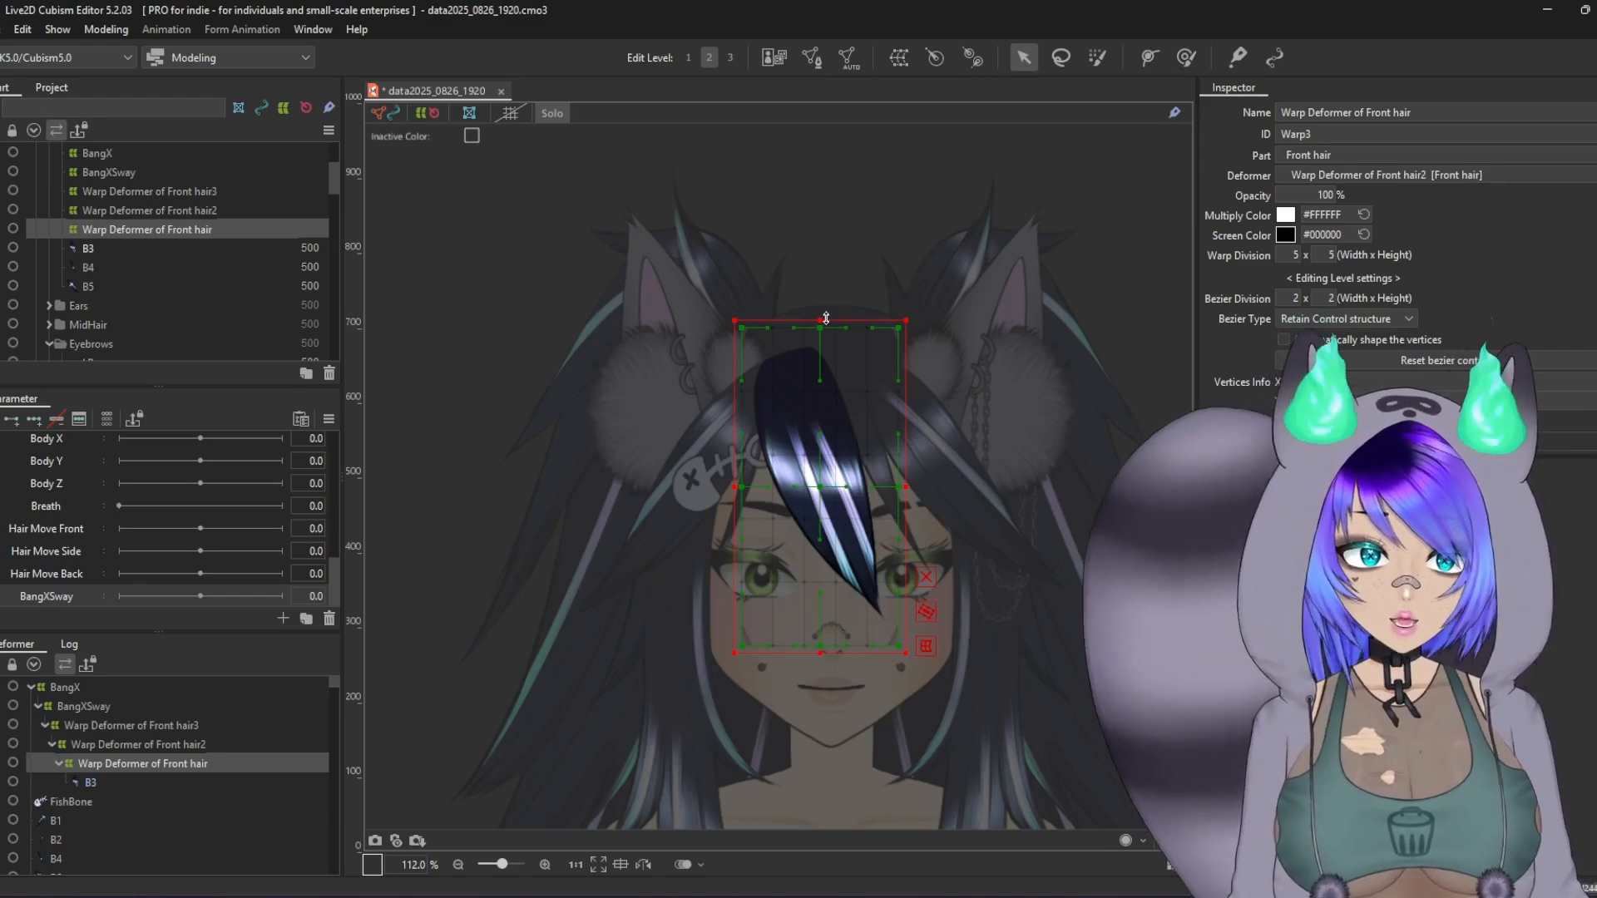
pyautogui.moveTo(826, 319); pyautogui.dragTo(826, 317)
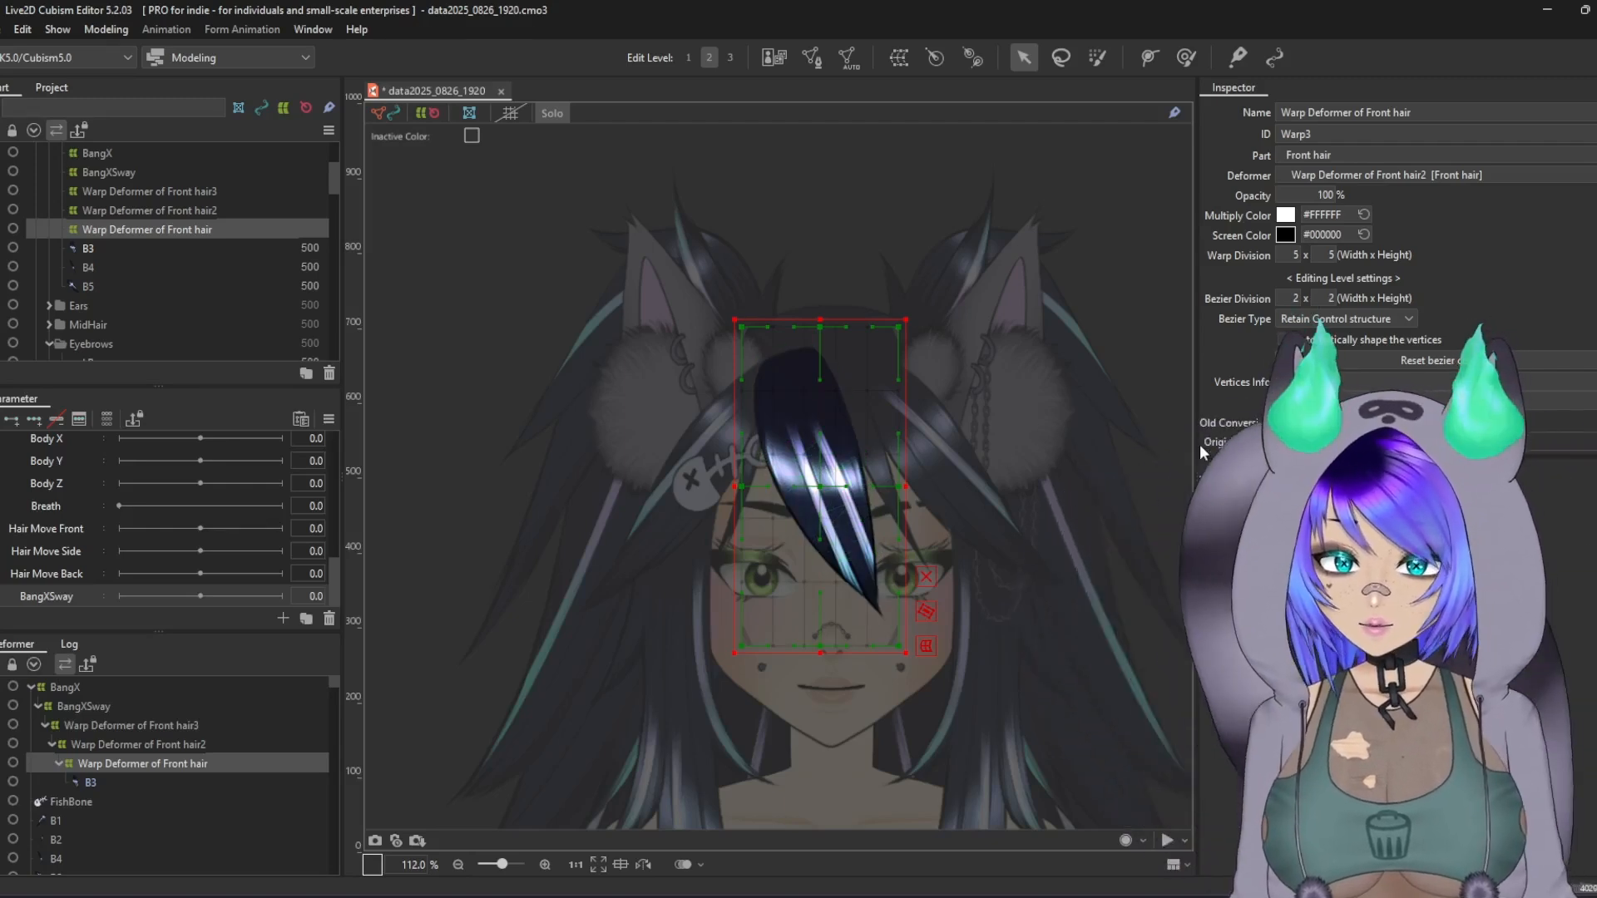
pyautogui.scroll(2, 799, 349)
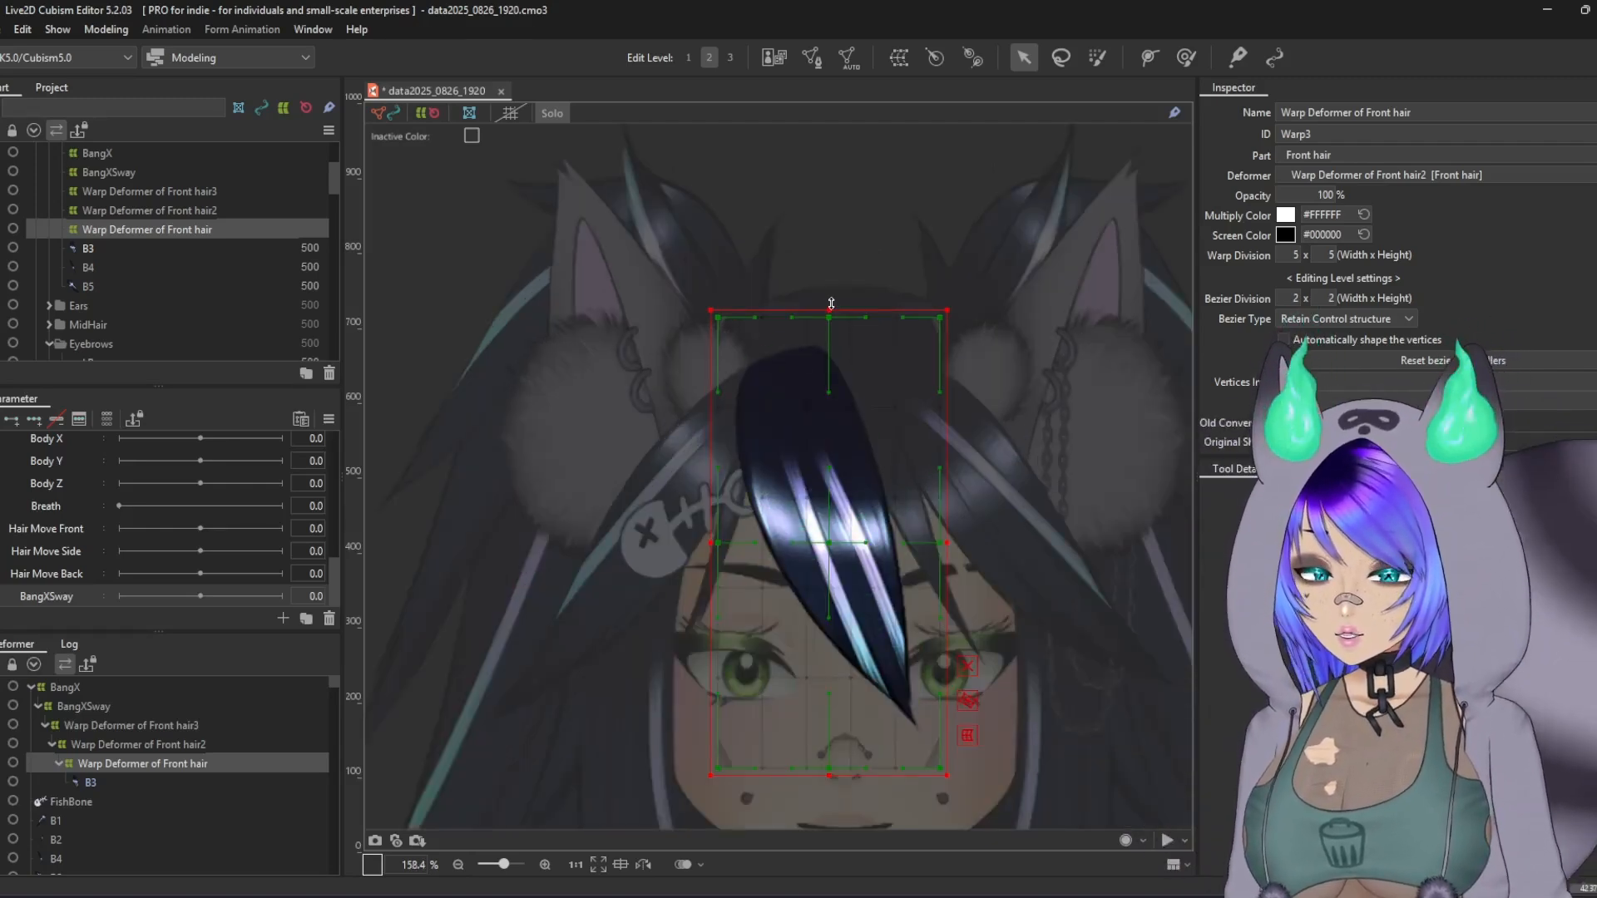
pyautogui.moveTo(831, 303); pyautogui.dragTo(830, 317)
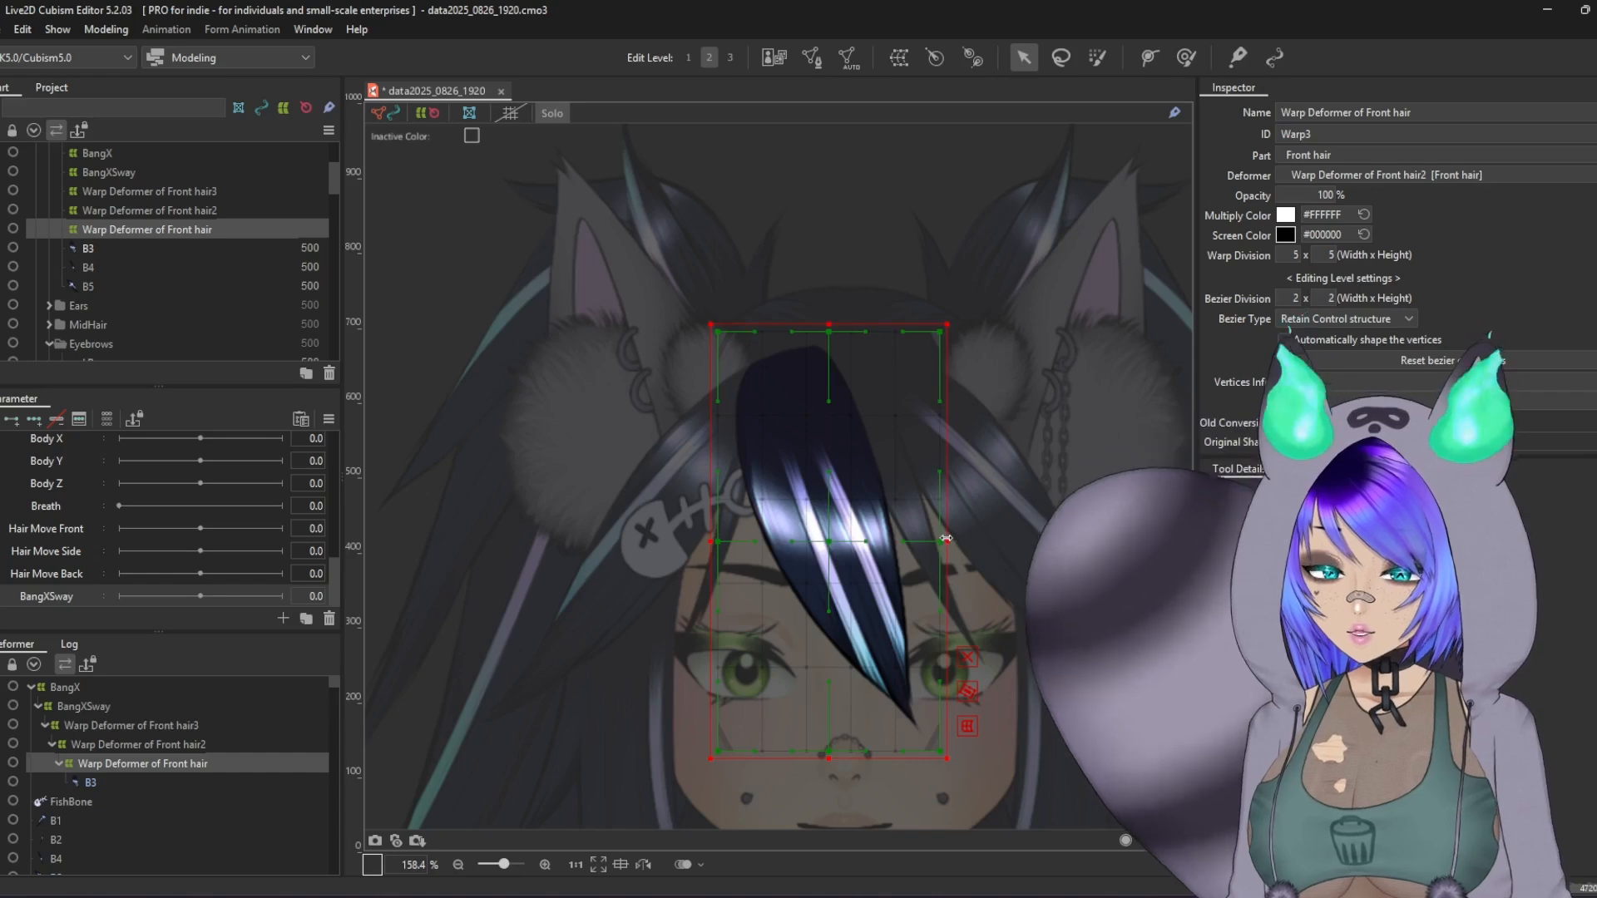
pyautogui.moveTo(948, 545)
pyautogui.mouseDown()
pyautogui.moveTo(944, 563)
pyautogui.moveTo(929, 545)
pyautogui.moveTo(942, 547)
pyautogui.mouseUp()
pyautogui.click(552, 113)
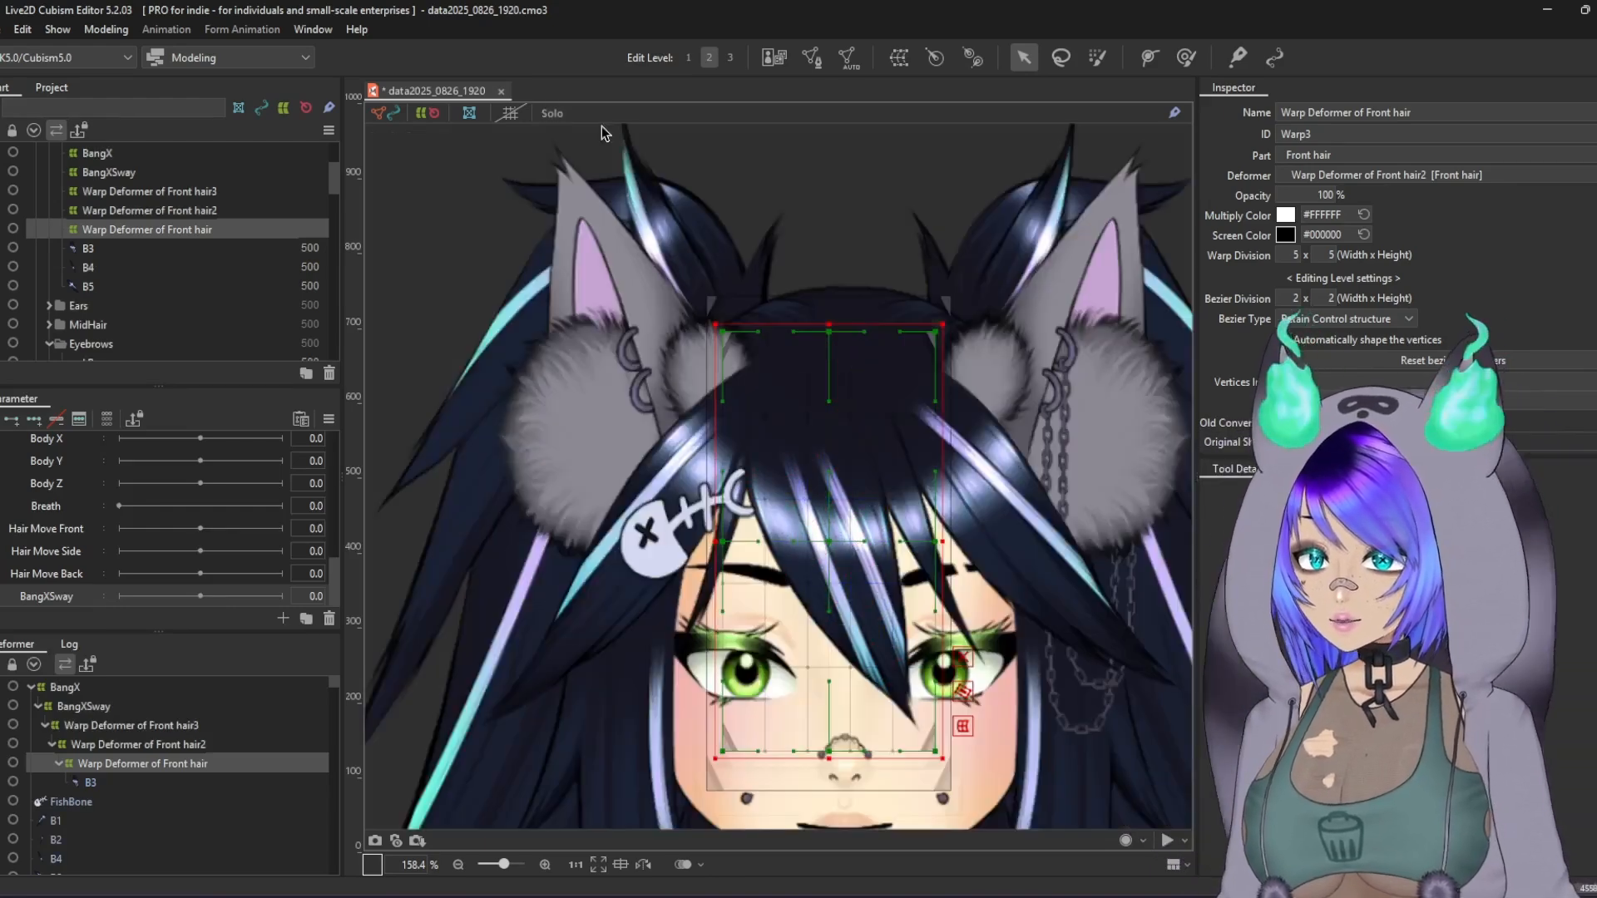
# Step: Shrink the box of the middle Front hair warp deformer in height and width to sit just outside the innermost one
pyautogui.click(182, 744)
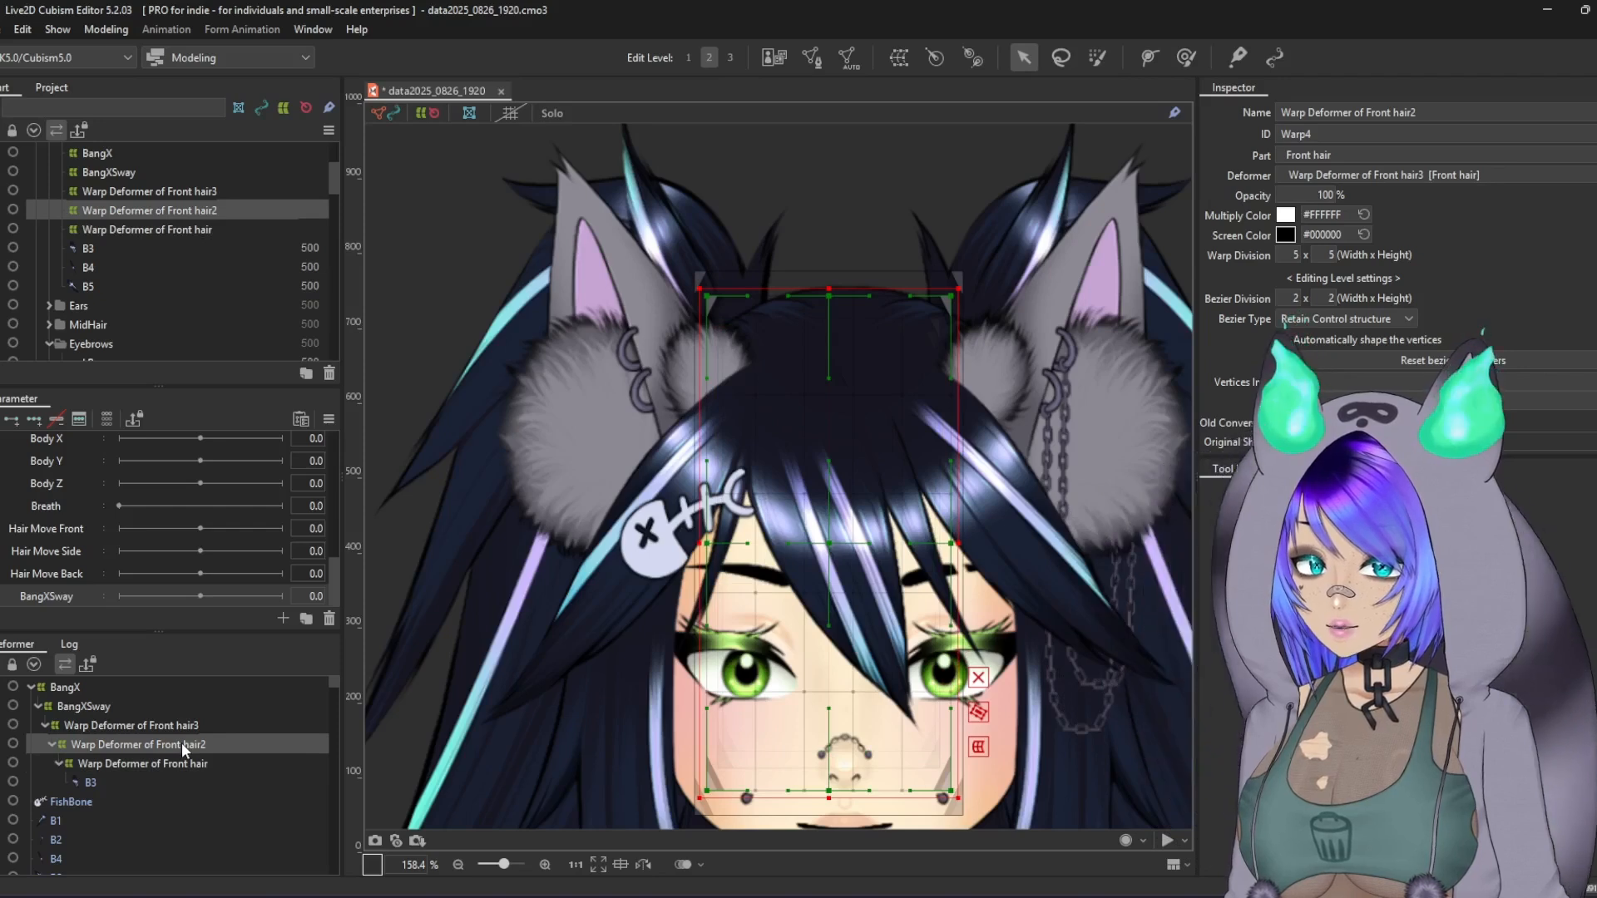
pyautogui.click(832, 287)
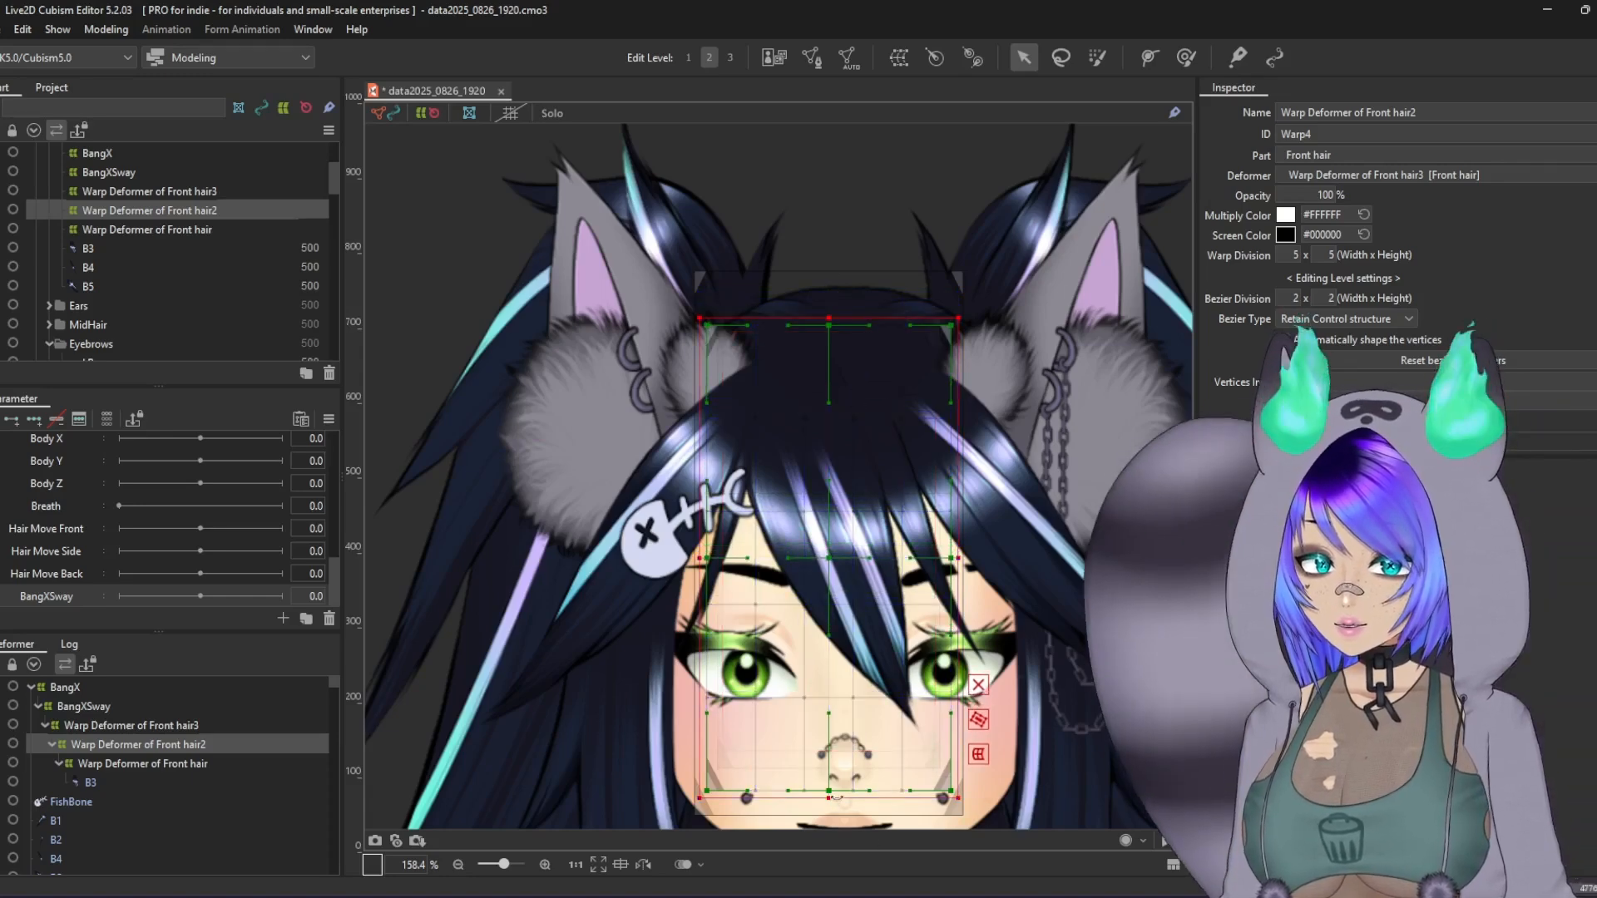
pyautogui.moveTo(875, 795); pyautogui.dragTo(867, 759)
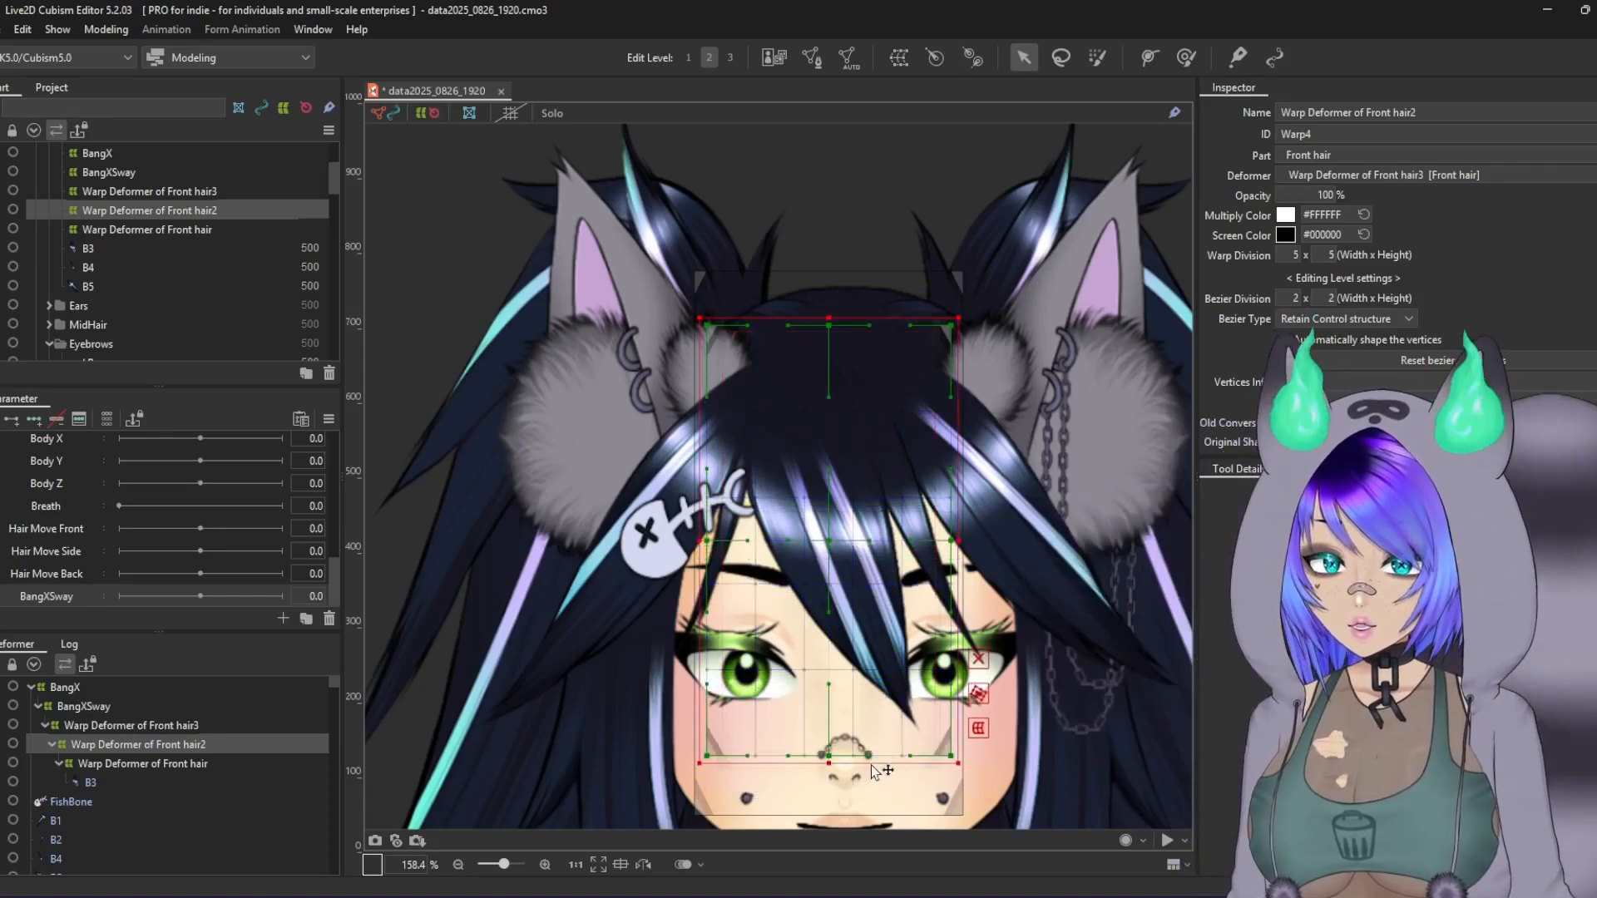
pyautogui.moveTo(959, 545); pyautogui.dragTo(946, 545)
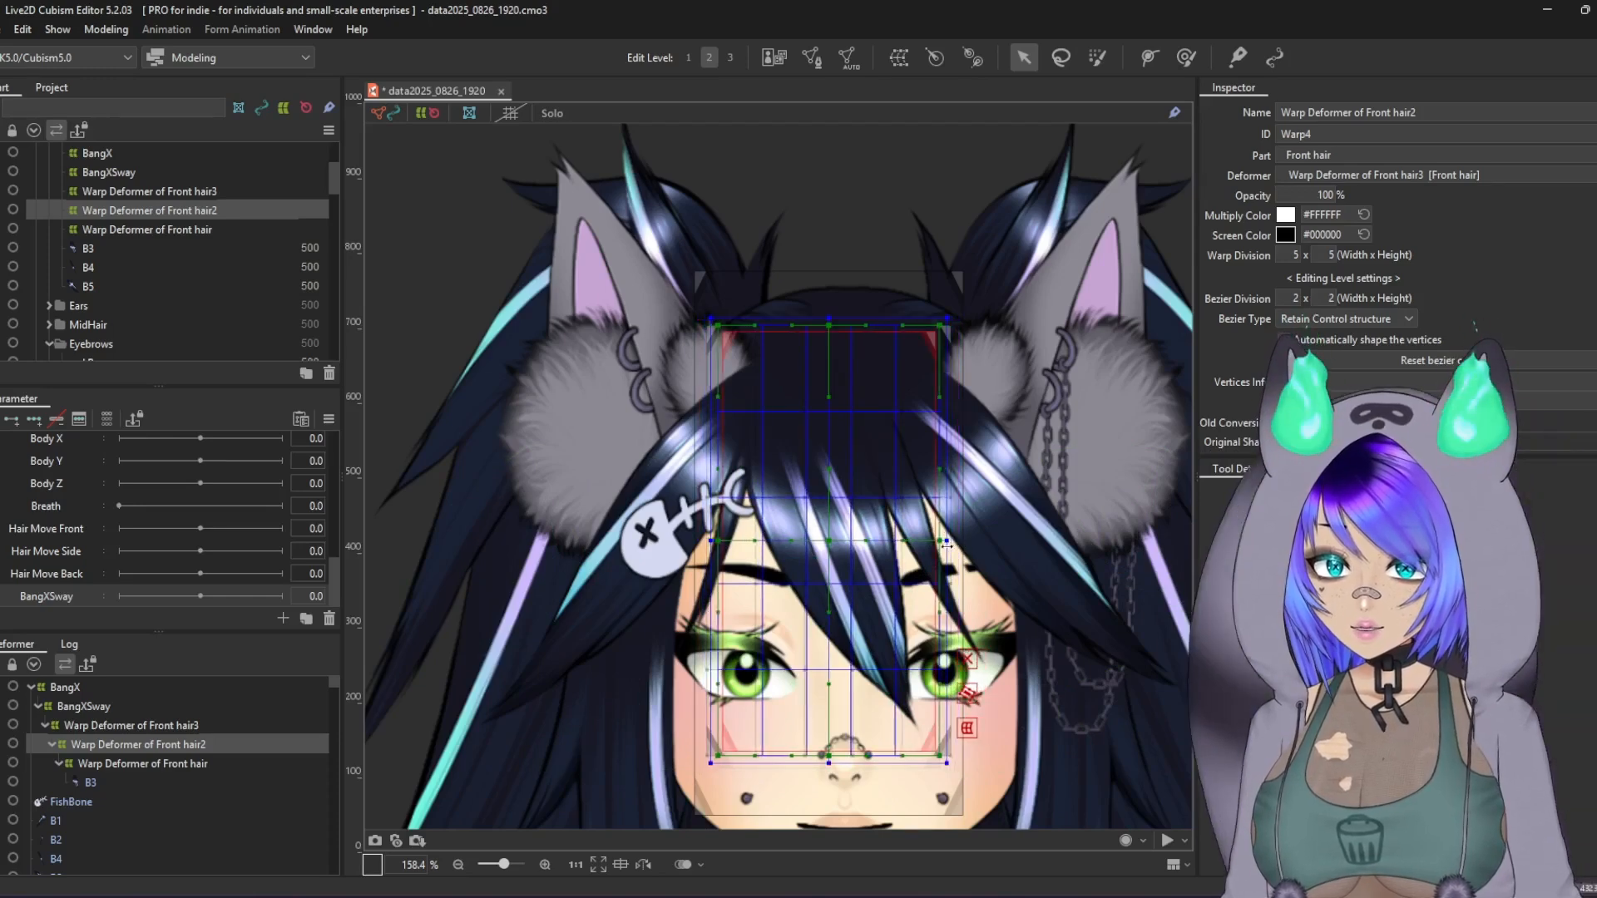
# Step: Shrink the box of the outermost Front hair warp deformer in height and width to sit just outside the middle one
pyautogui.click(145, 725)
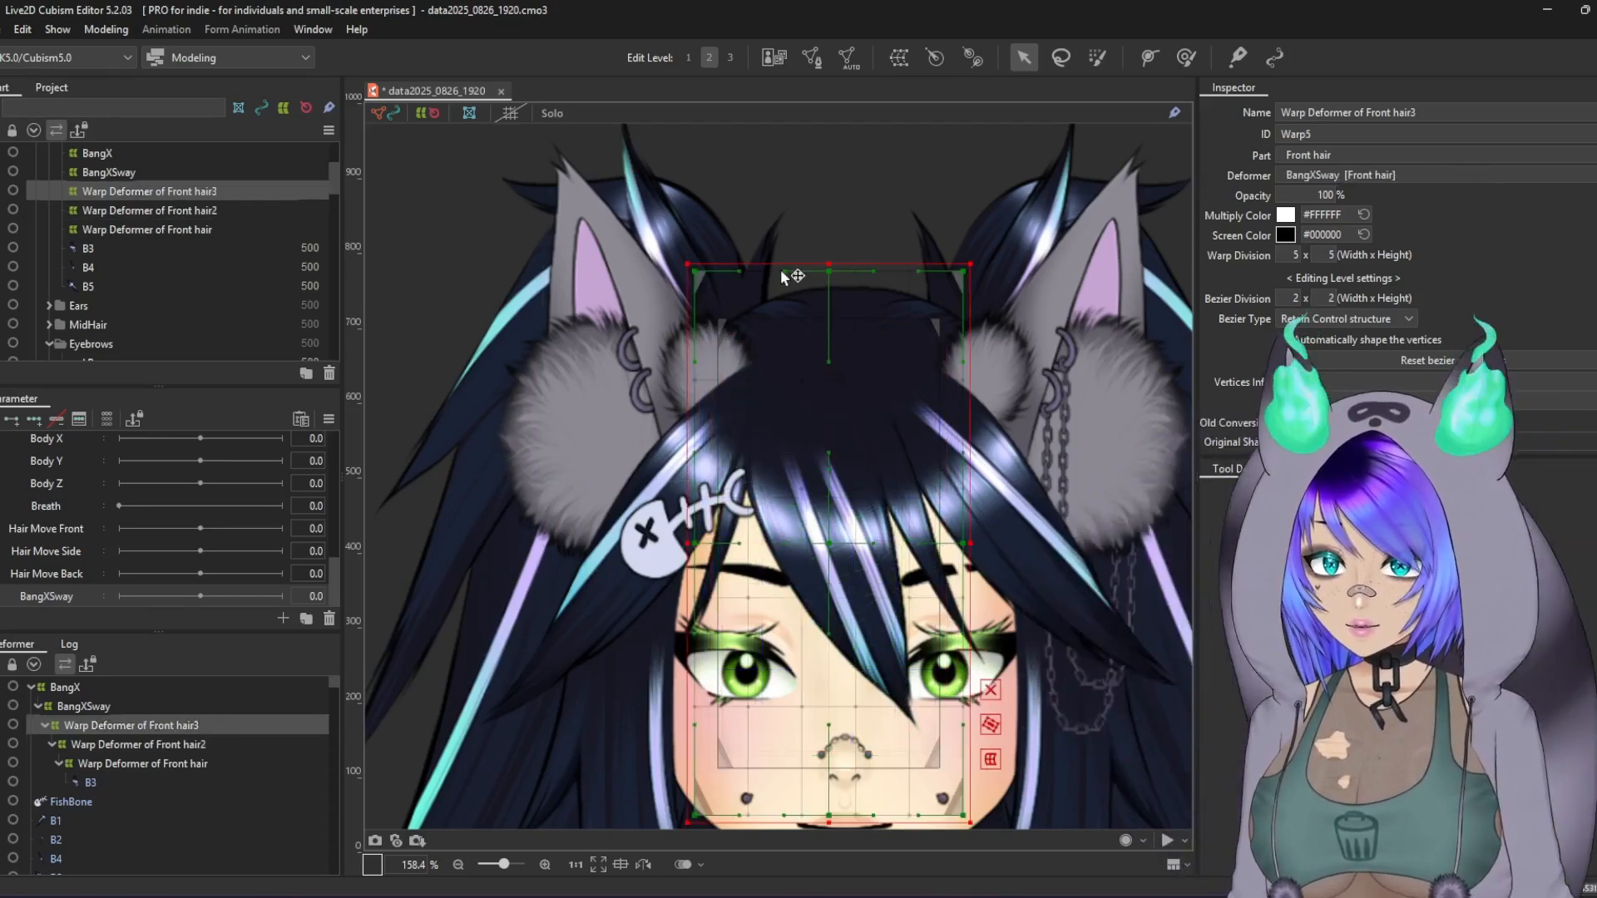
pyautogui.moveTo(829, 259); pyautogui.dragTo(870, 312)
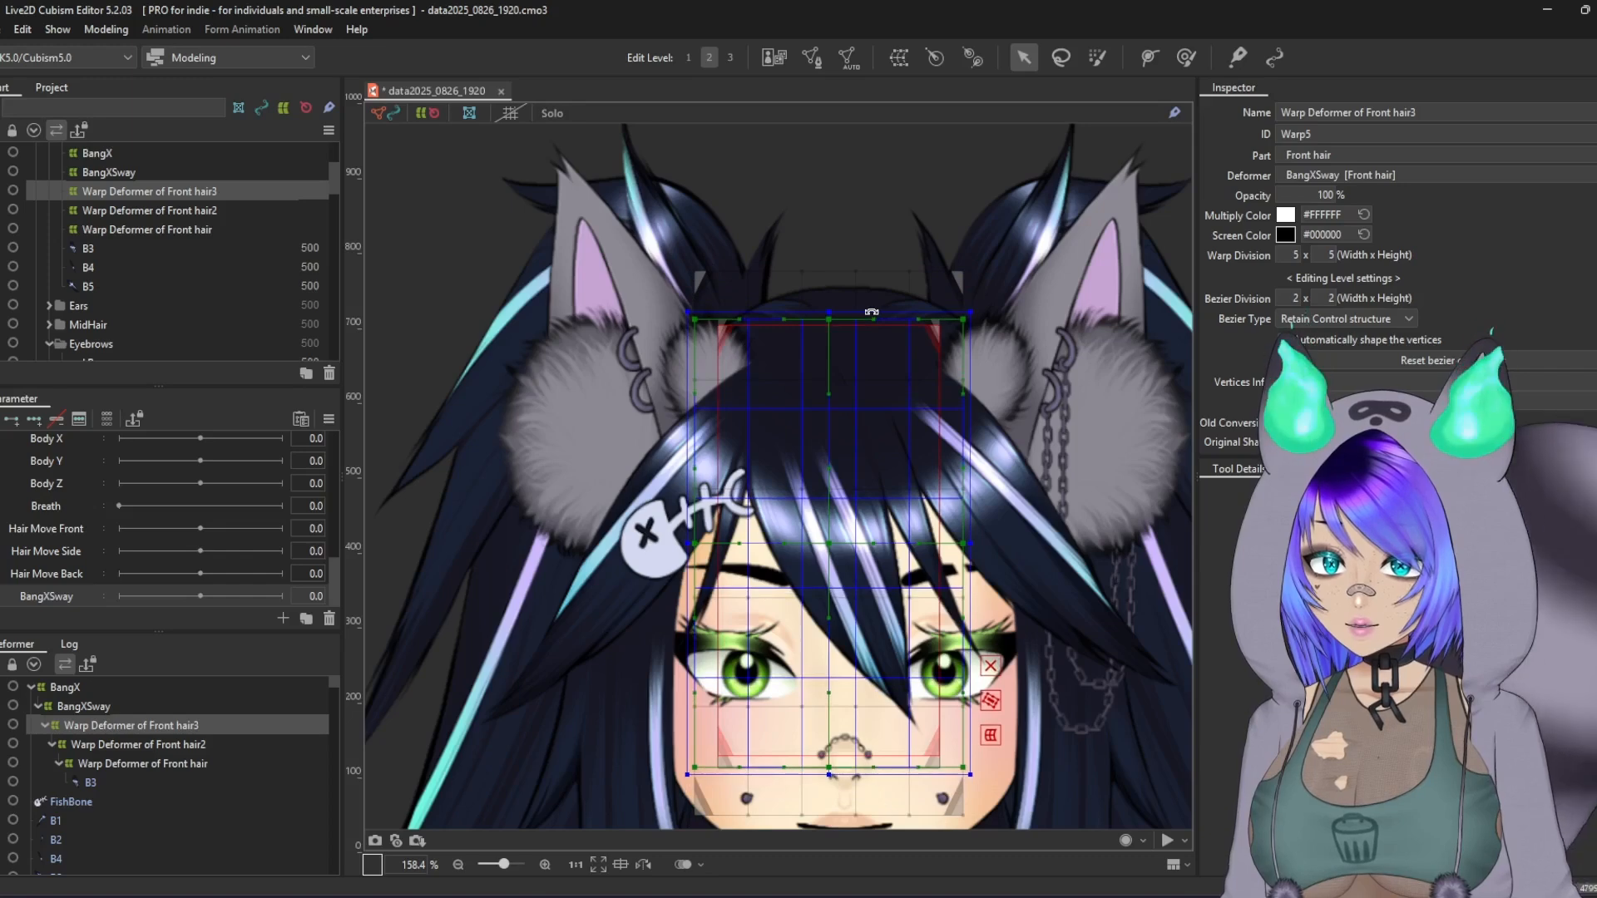
pyautogui.moveTo(829, 775); pyautogui.dragTo(830, 770)
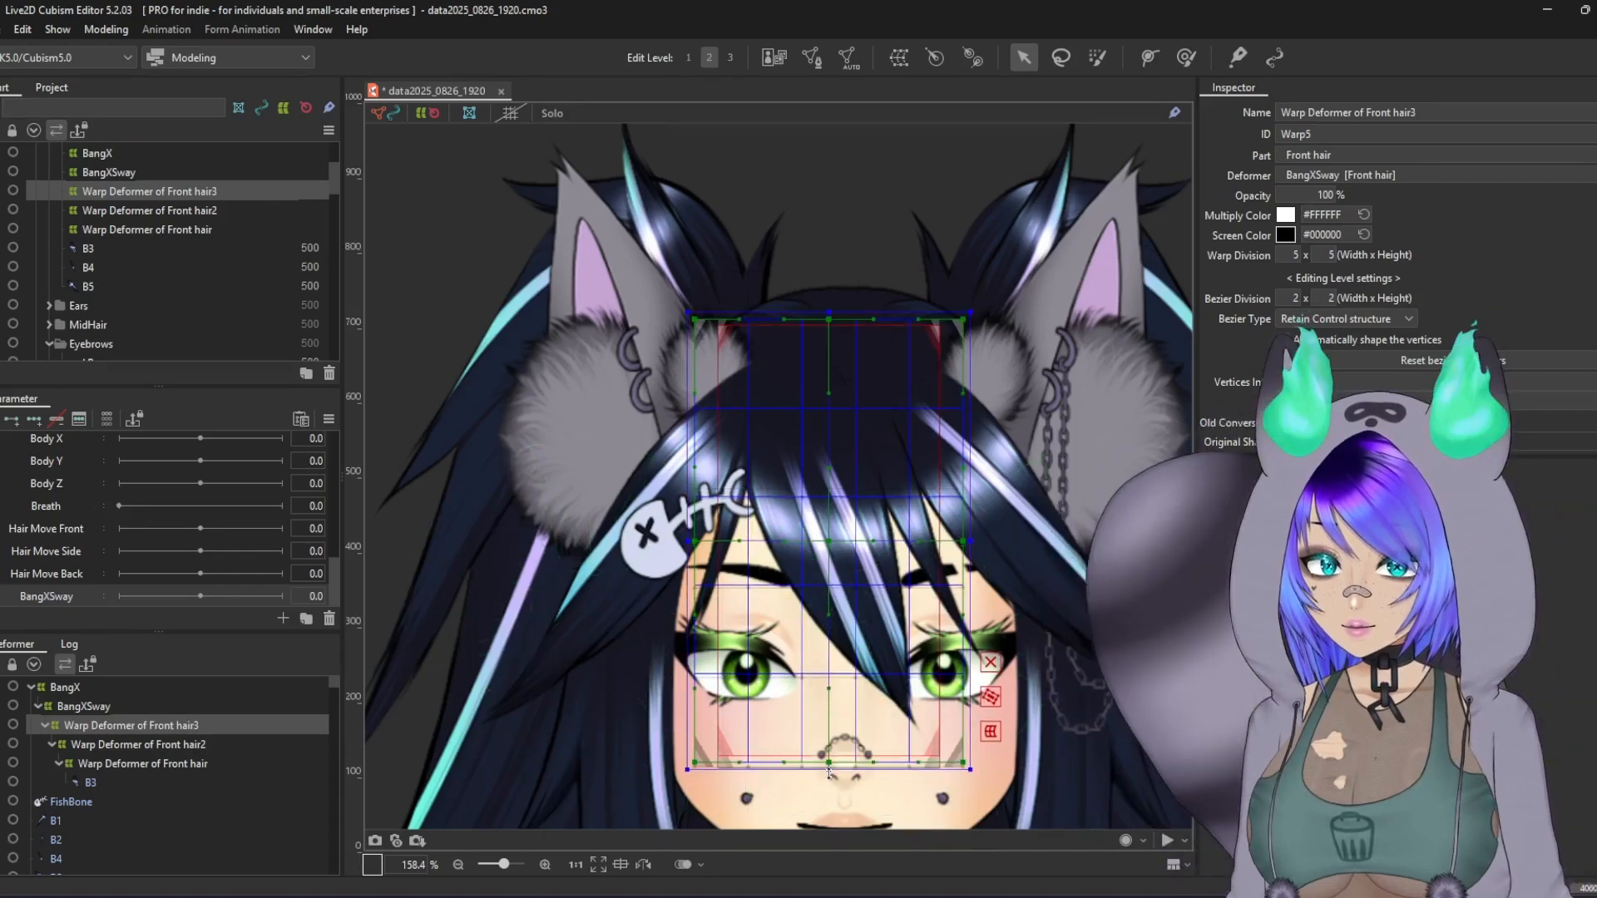
pyautogui.moveTo(973, 536); pyautogui.dragTo(951, 537)
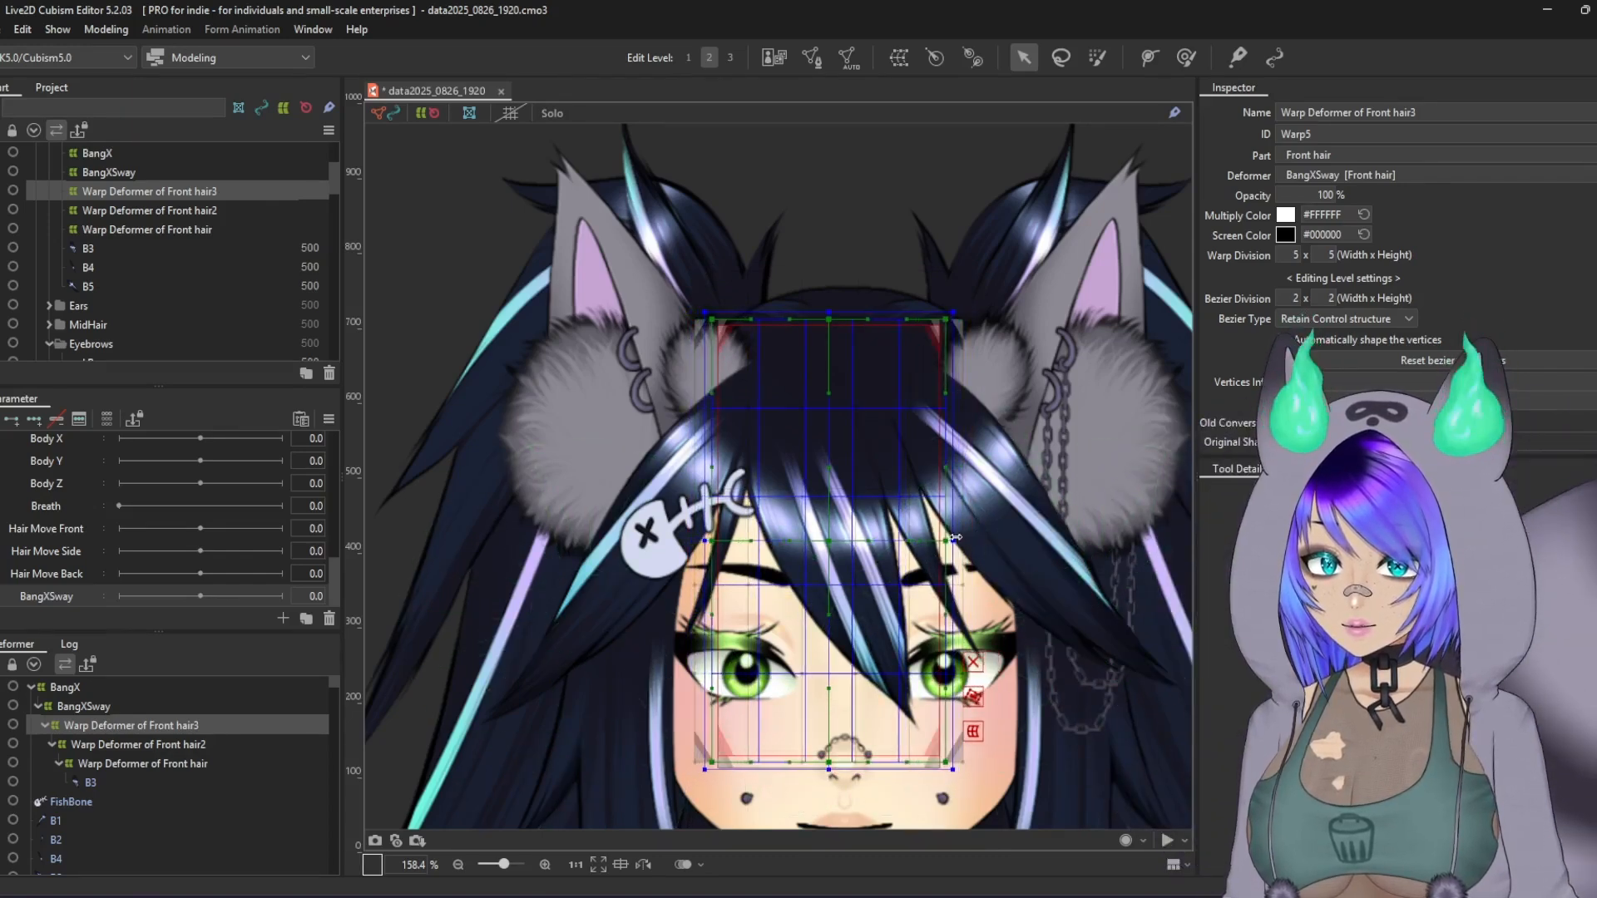
# Step: Enlarge the BangXSway warp deformer box slightly in height and width so it surrounds the Front hair deformers
pyautogui.click(162, 703)
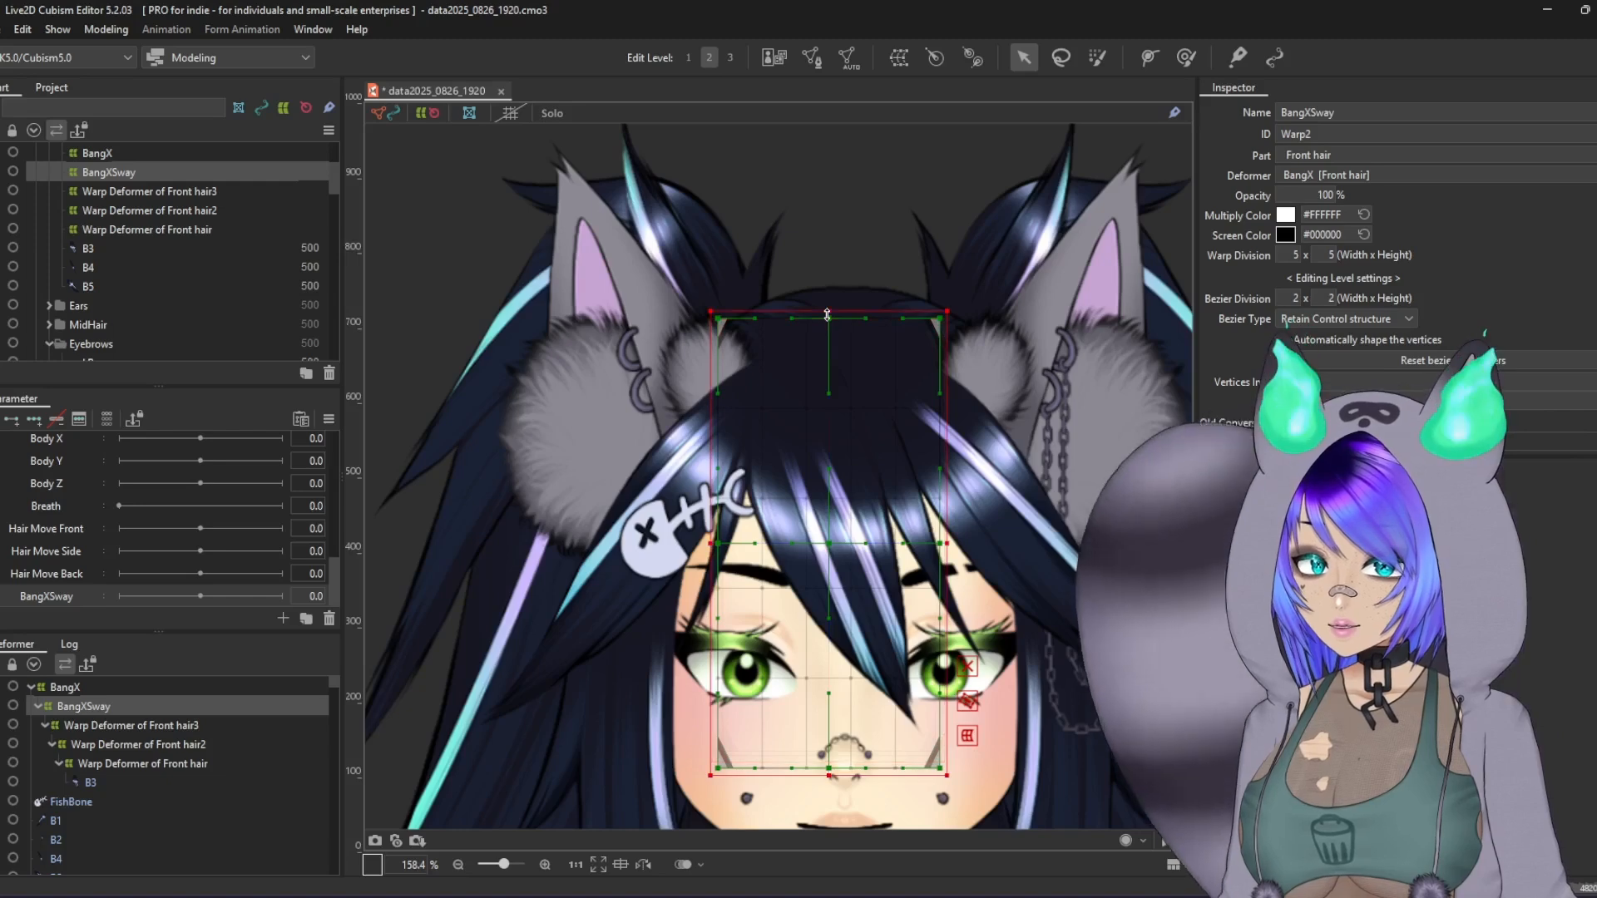
pyautogui.moveTo(827, 314); pyautogui.dragTo(827, 308)
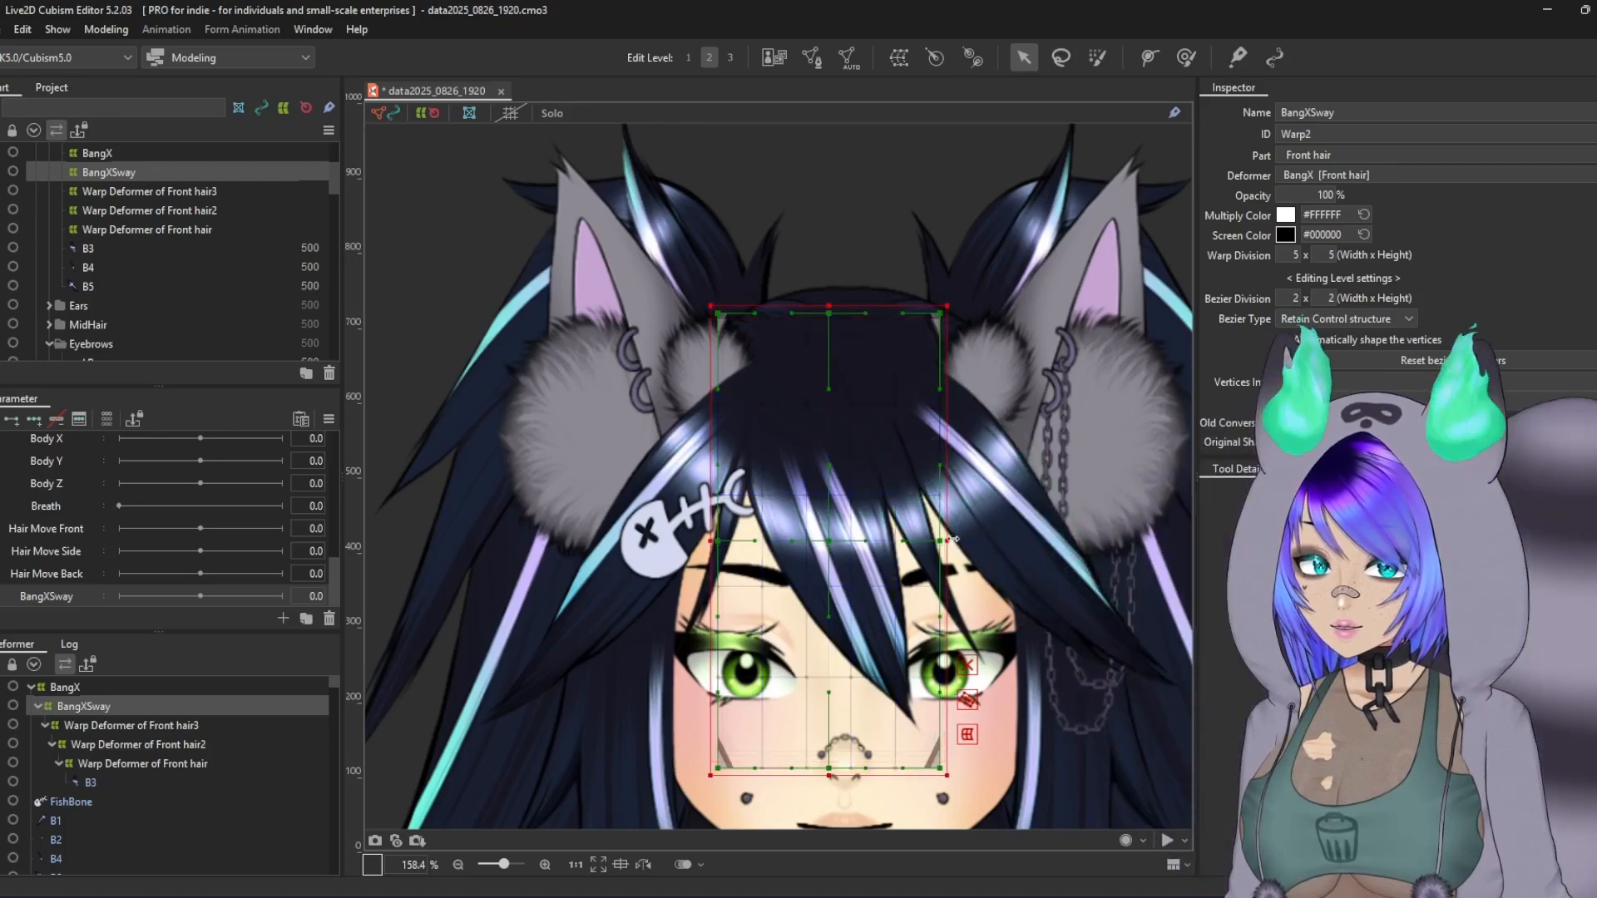
pyautogui.moveTo(955, 539); pyautogui.dragTo(963, 539)
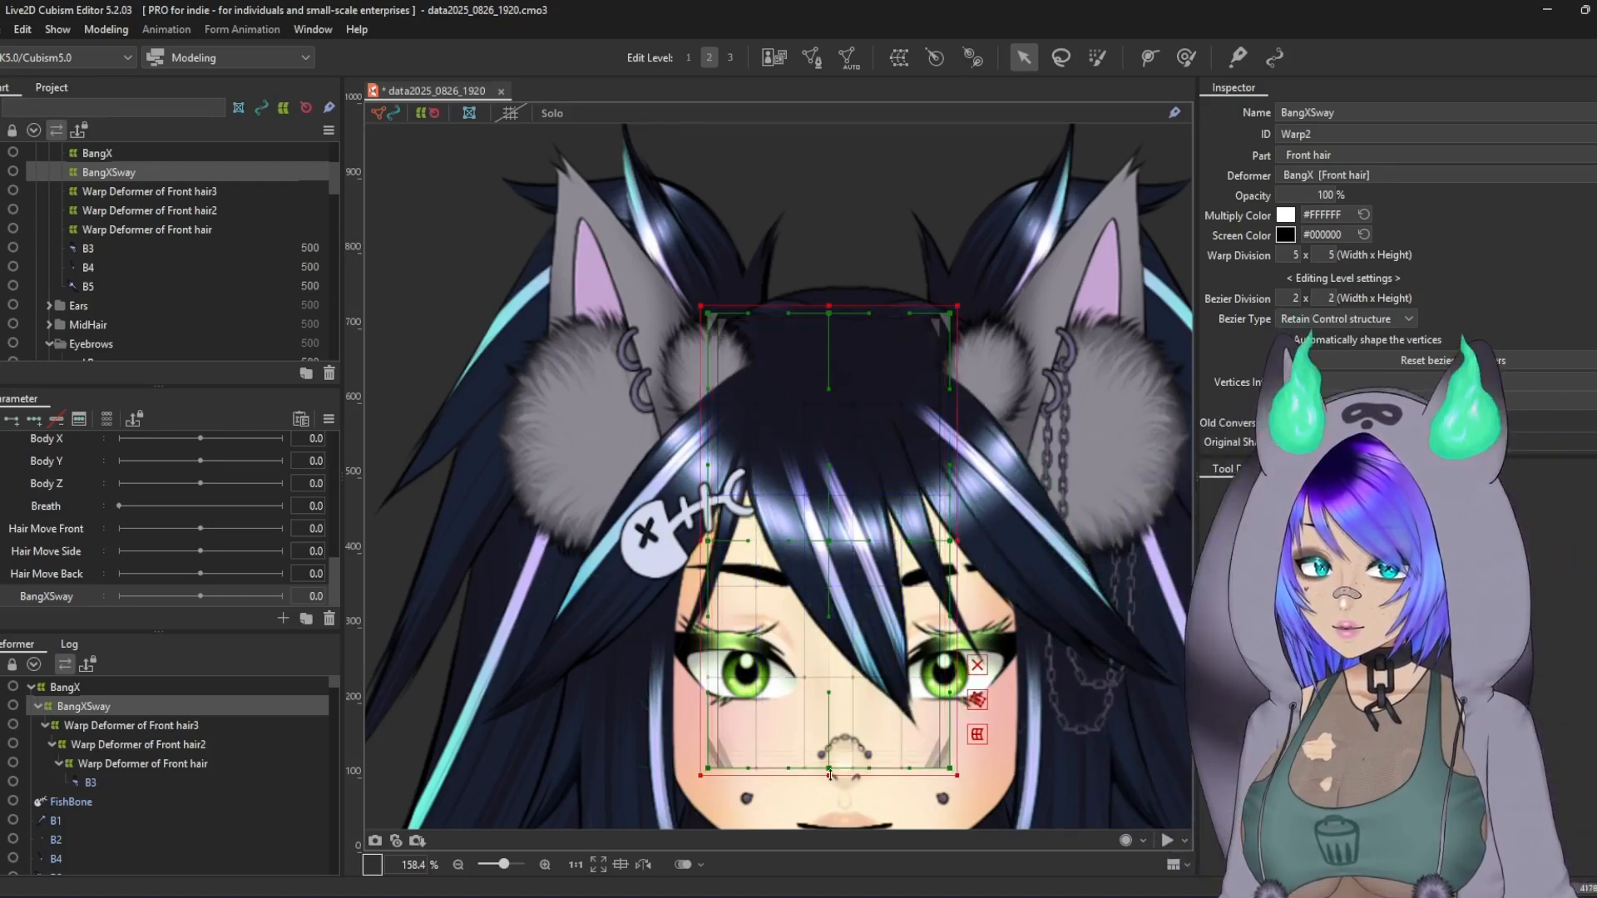
pyautogui.moveTo(830, 776); pyautogui.dragTo(834, 778)
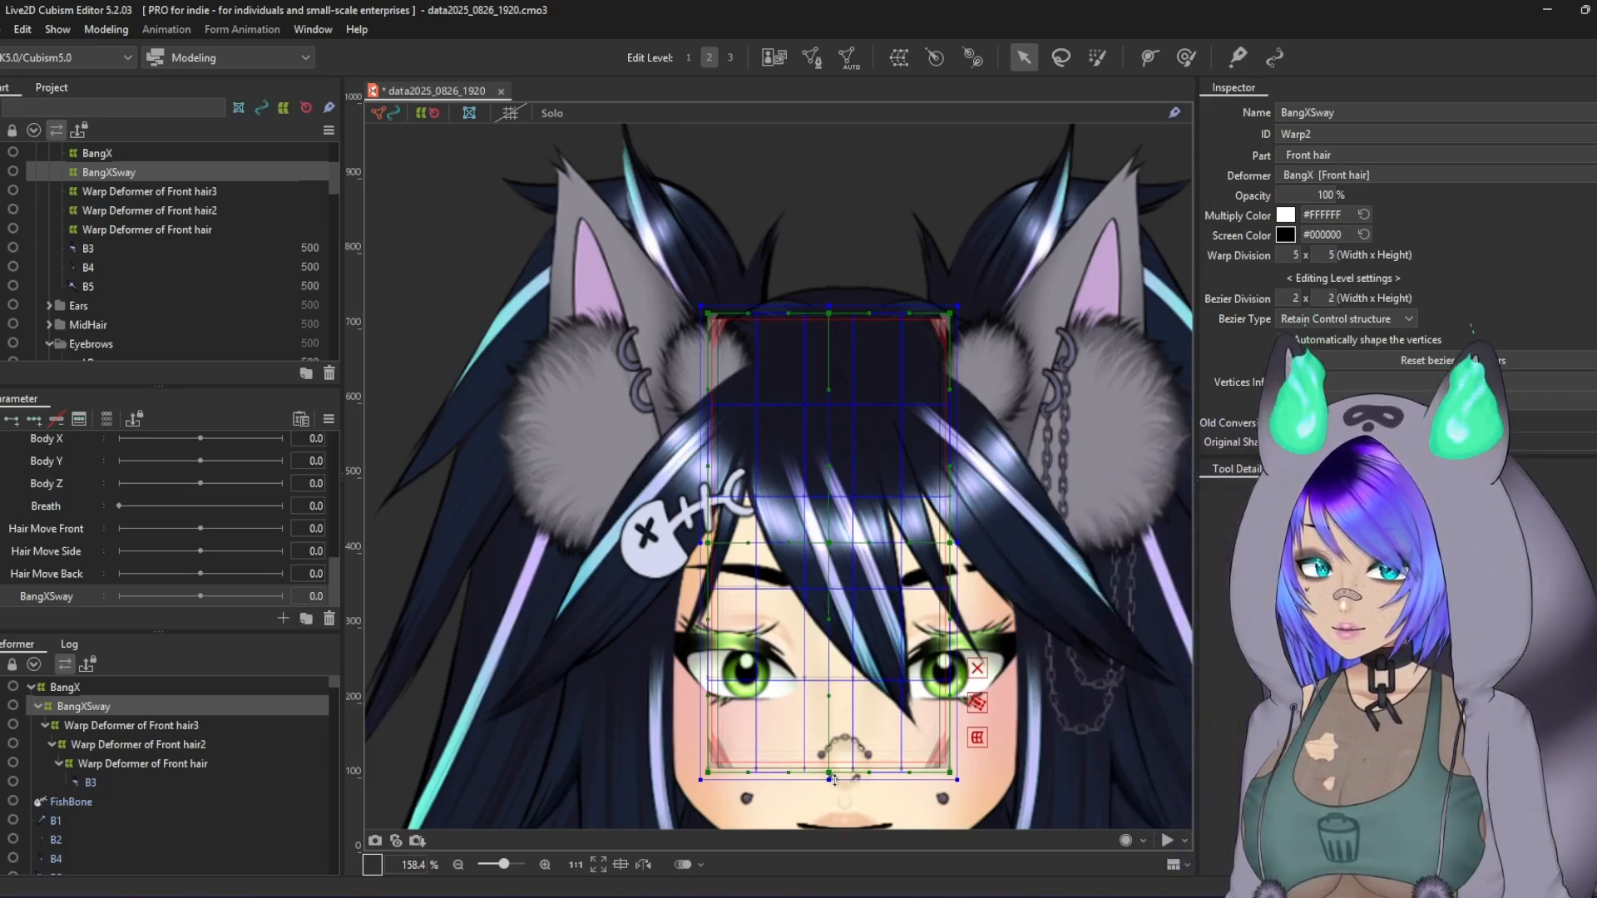
# Step: Enlarge the BangX warp deformer box slightly in height and width so it sits just outside BangXSway
pyautogui.click(171, 689)
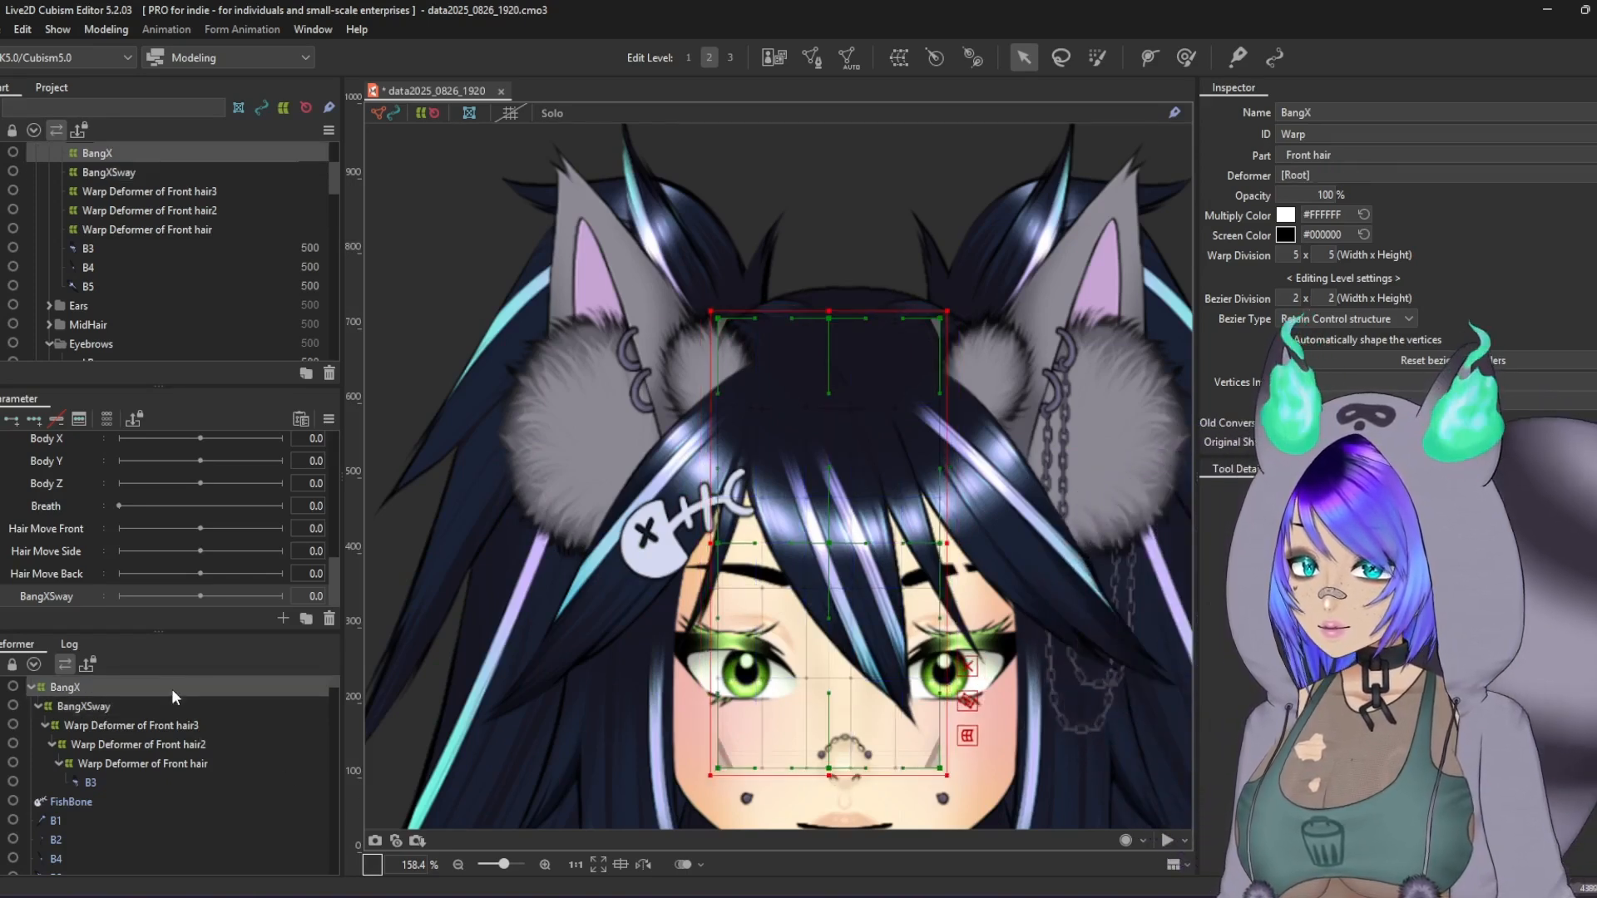
pyautogui.moveTo(828, 306); pyautogui.dragTo(829, 297)
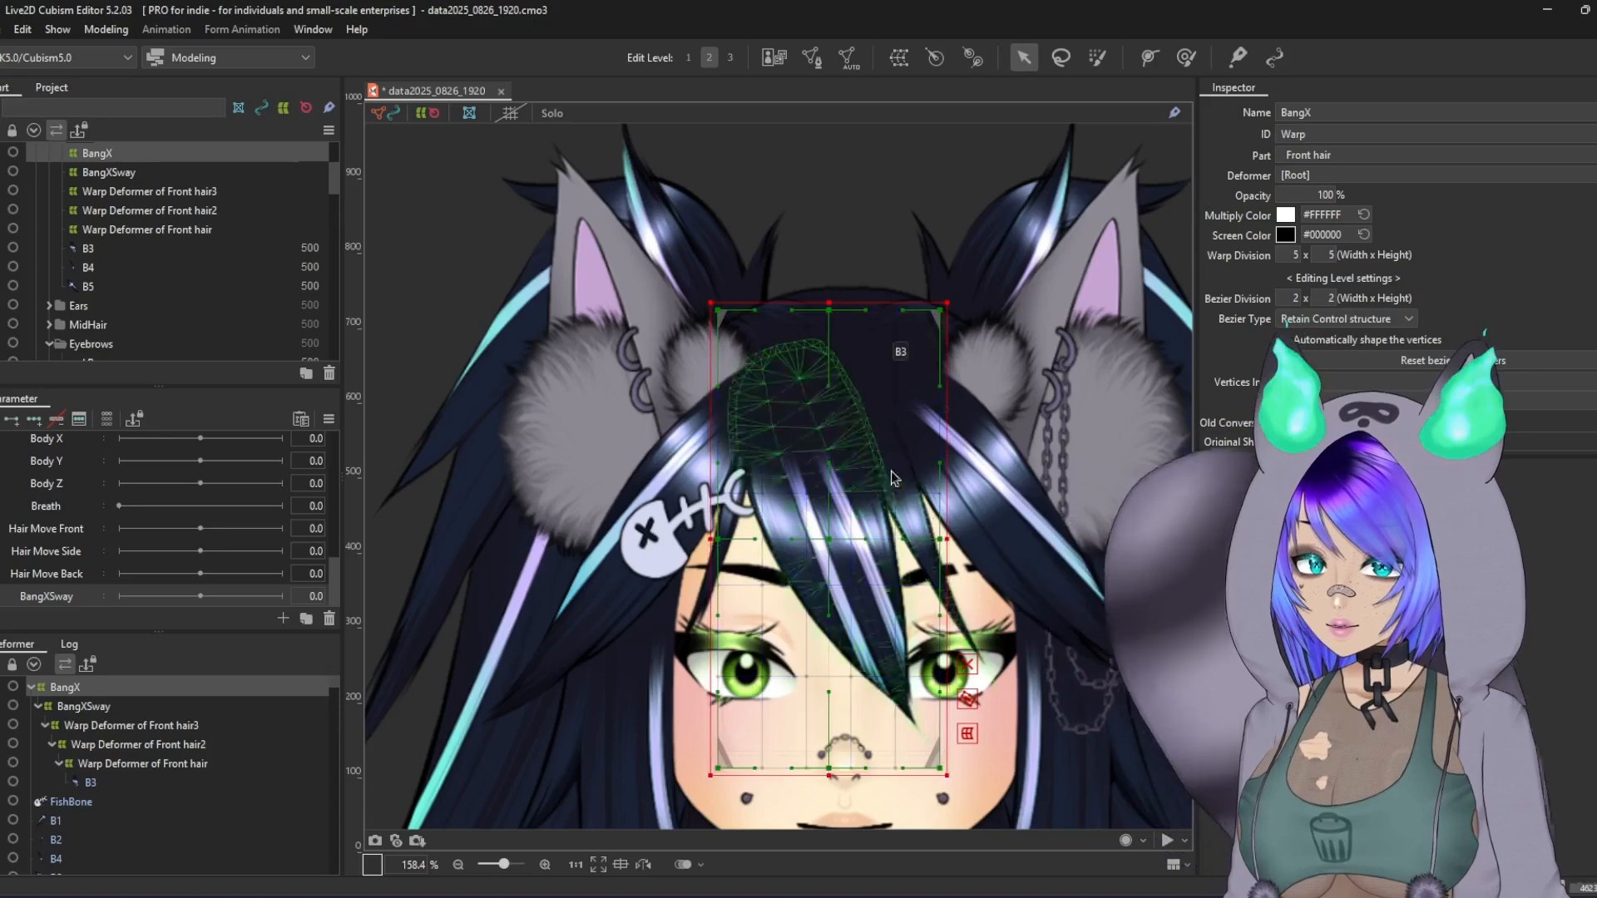
pyautogui.moveTo(829, 776); pyautogui.dragTo(834, 791)
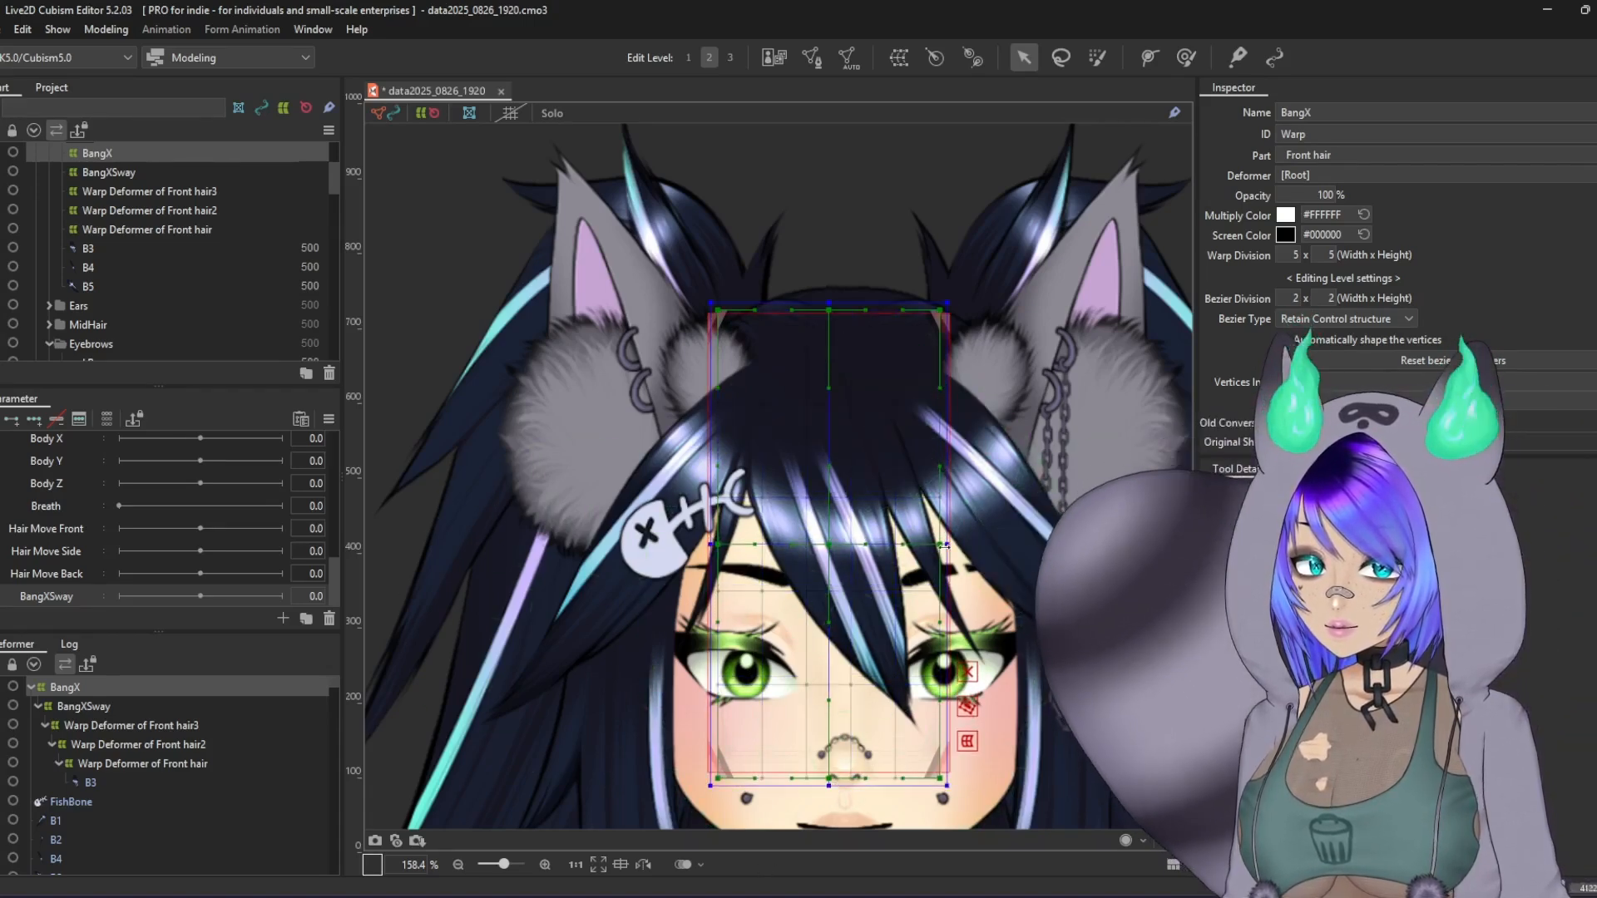
pyautogui.moveTo(947, 549); pyautogui.dragTo(964, 550)
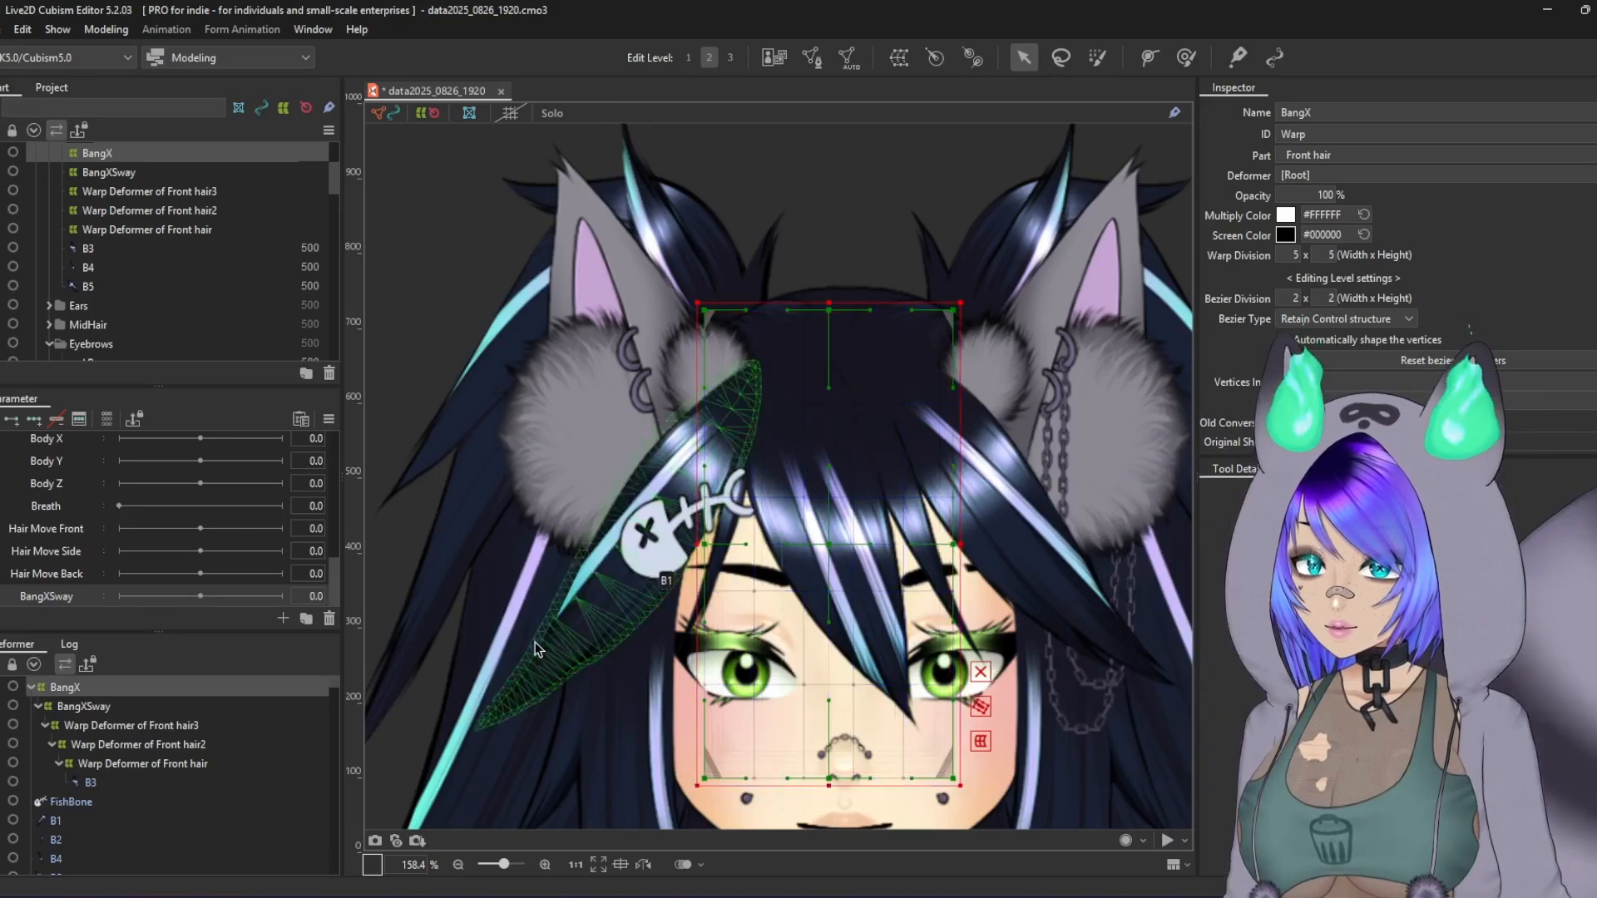
# Step: Check the nested deformer boxes in order and enlarge the BangX box evenly on all sides, well beyond the BangXSway box
pyautogui.click(204, 762)
pyautogui.click(208, 742)
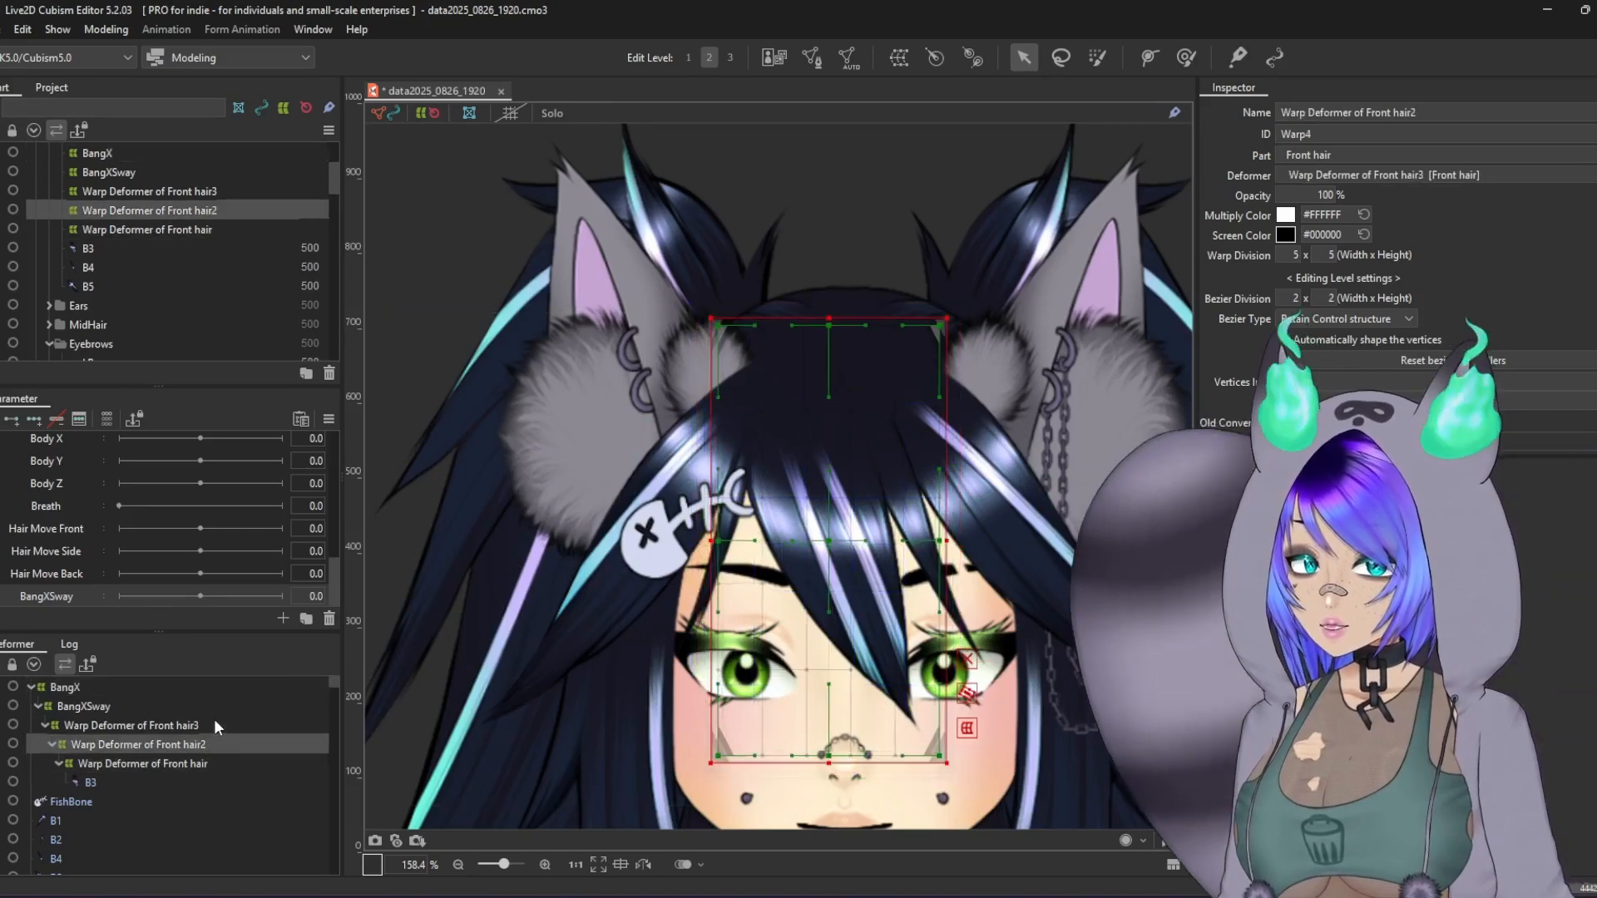
pyautogui.click(213, 720)
pyautogui.click(214, 706)
pyautogui.click(216, 689)
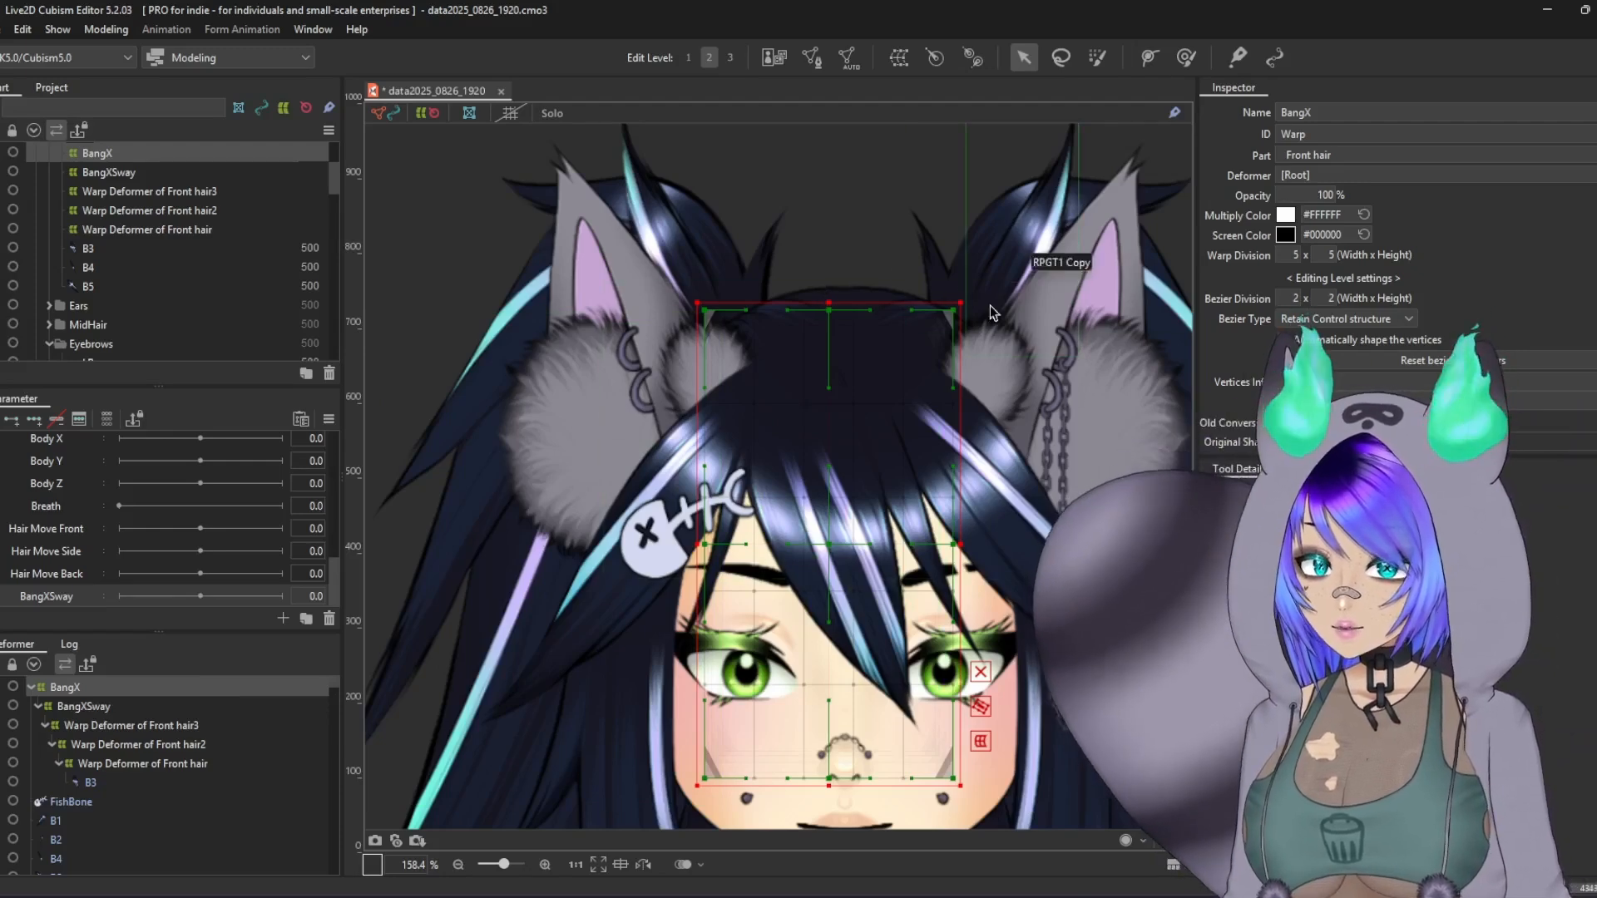
pyautogui.moveTo(961, 302); pyautogui.dragTo(1019, 250)
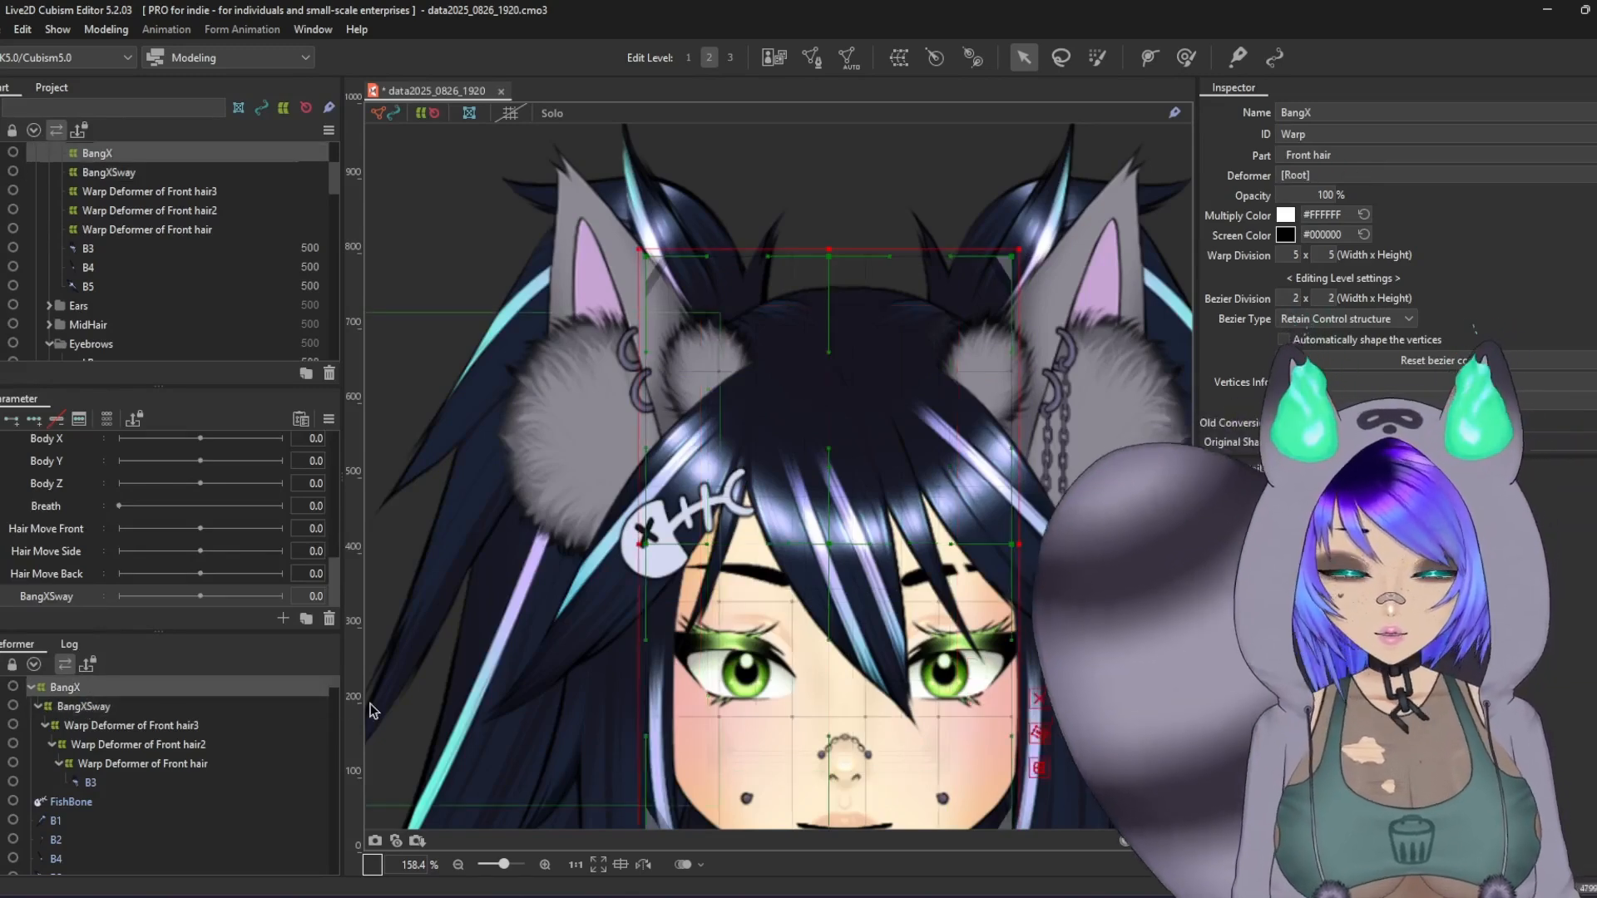
pyautogui.click(90, 707)
pyautogui.click(53, 690)
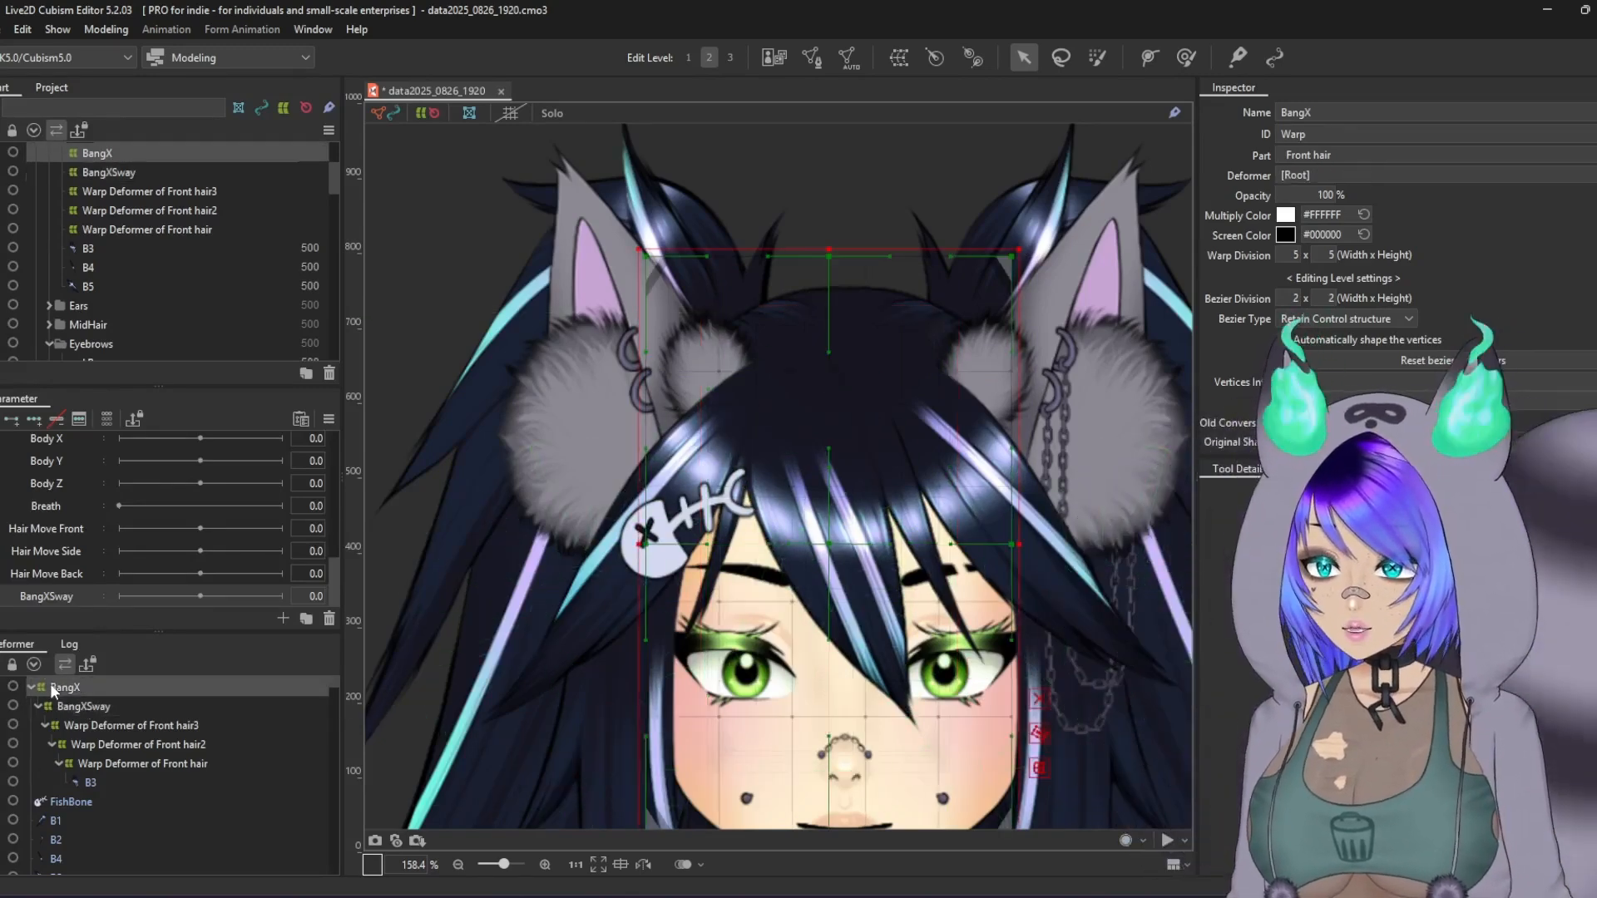
pyautogui.click(87, 703)
pyautogui.click(83, 687)
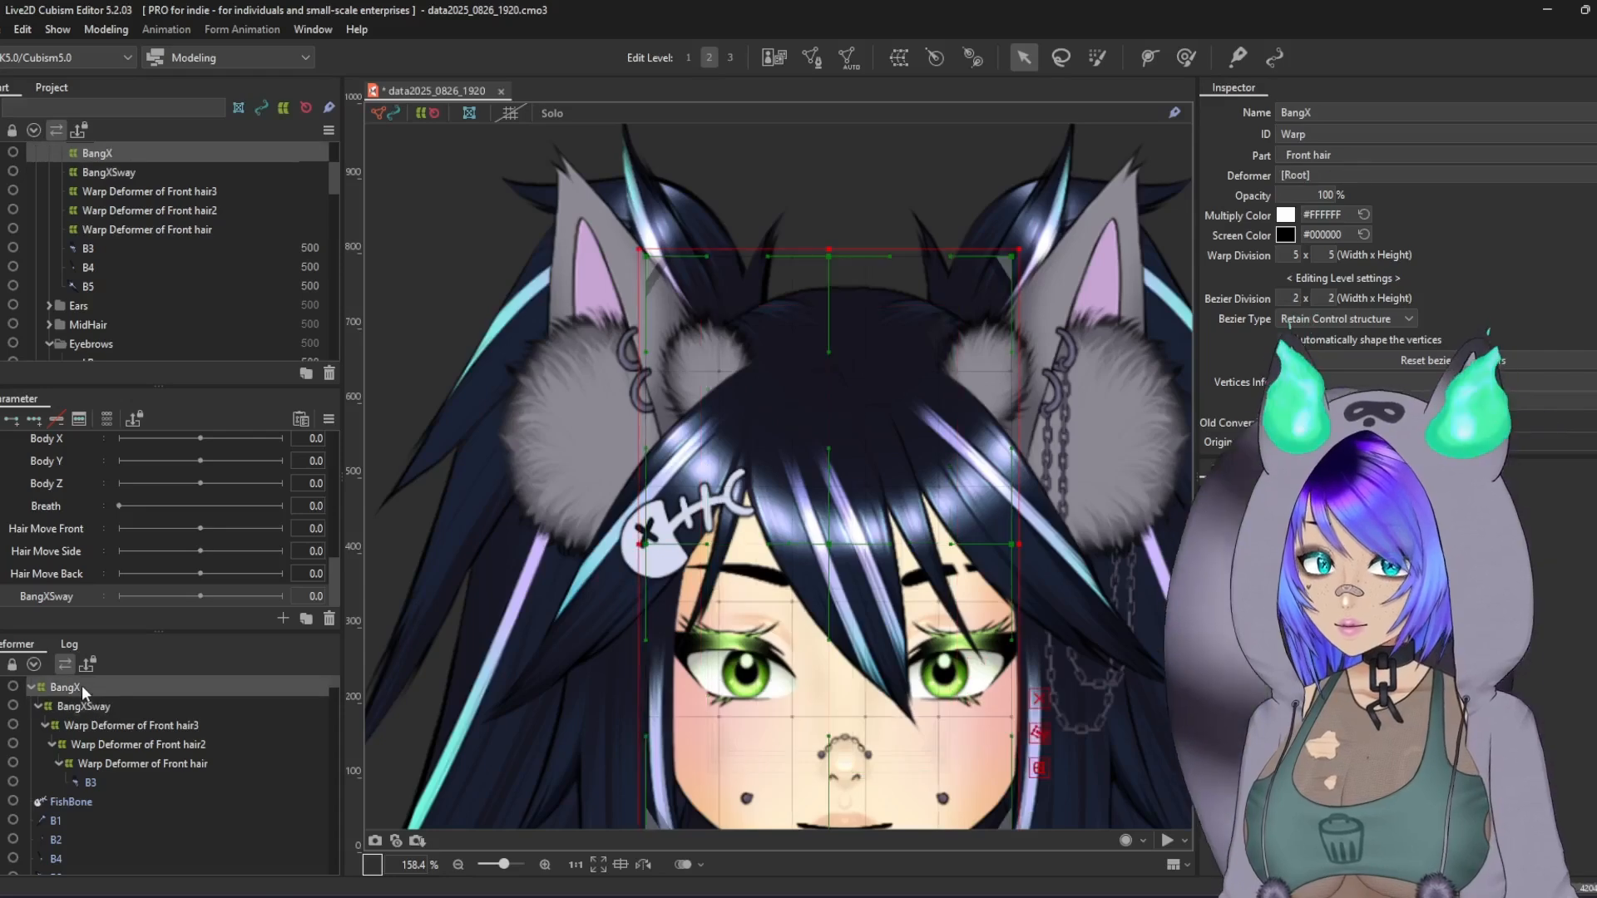
pyautogui.press('Down')
# Step: Delete the three Front hair warp deformers nested between BangXSway and B3
pyautogui.click(168, 762)
pyautogui.keyDown('shift'); pyautogui.click(161, 732); pyautogui.keyUp('shift')
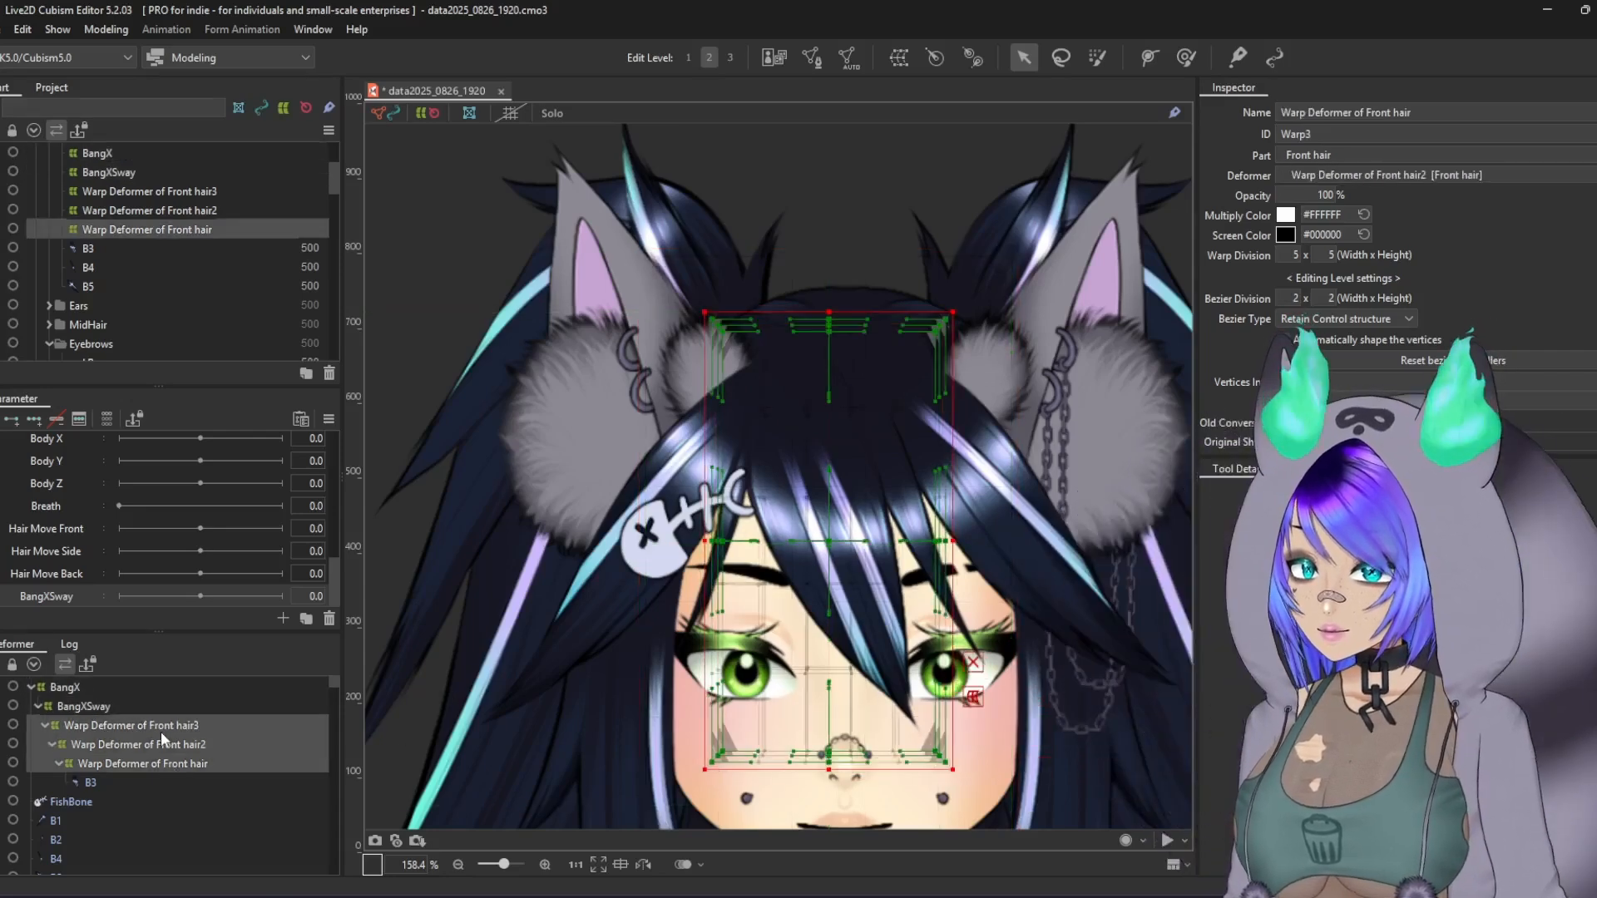
pyautogui.press('Delete')
# Step: Examine the BangXSway and BangX boxes around B3, viewing BangX temporarily in Solo view
pyautogui.click(108, 706)
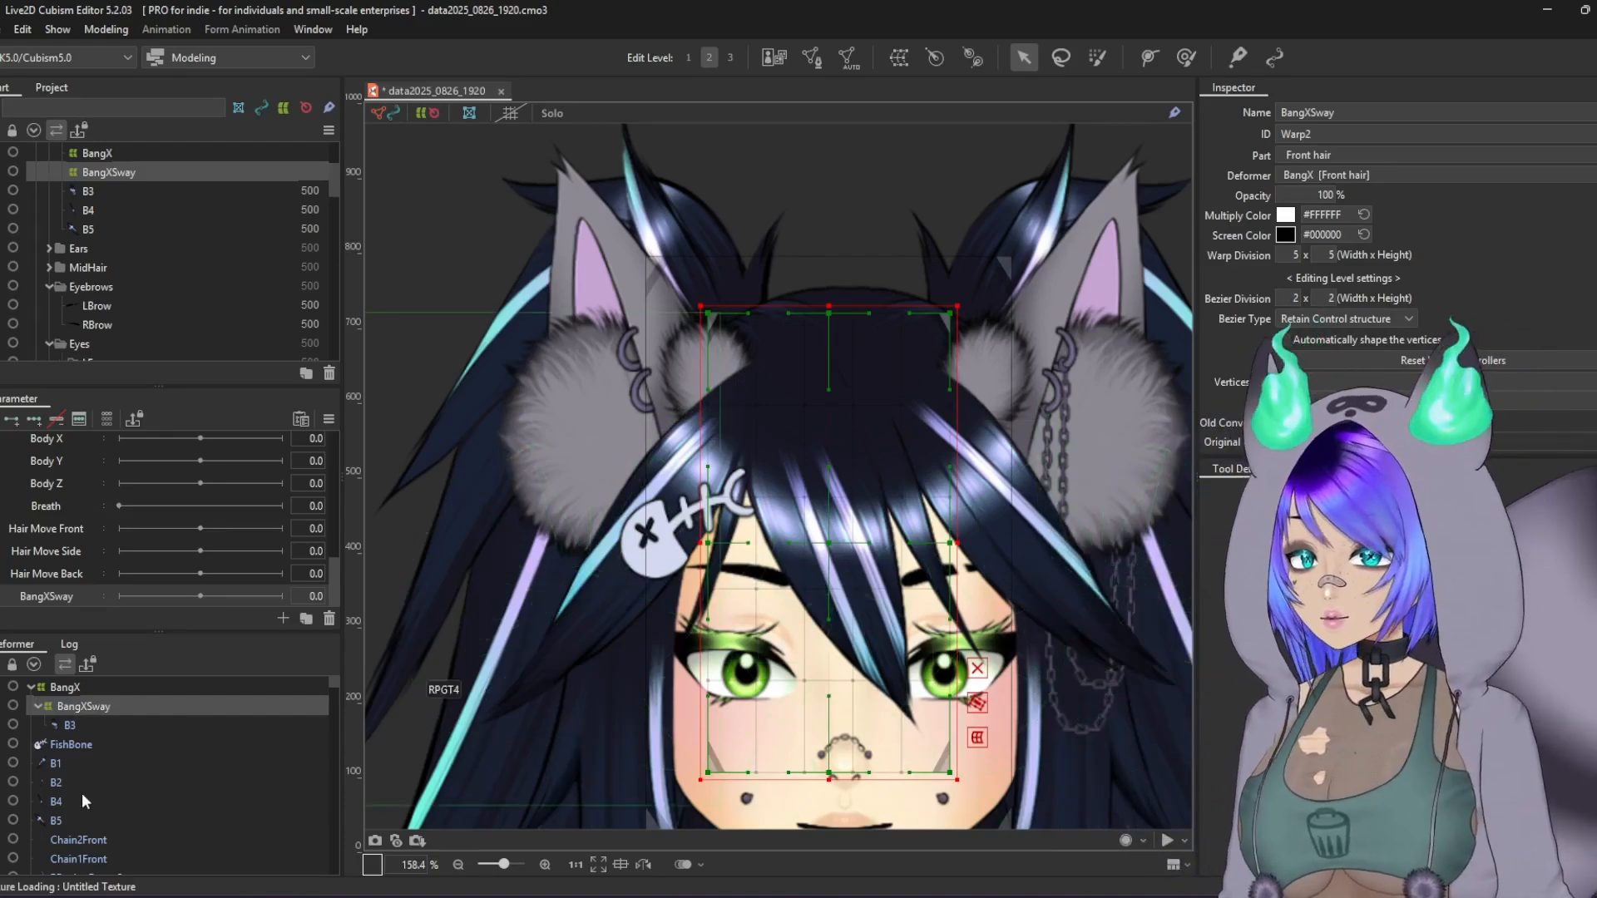
pyautogui.click(123, 690)
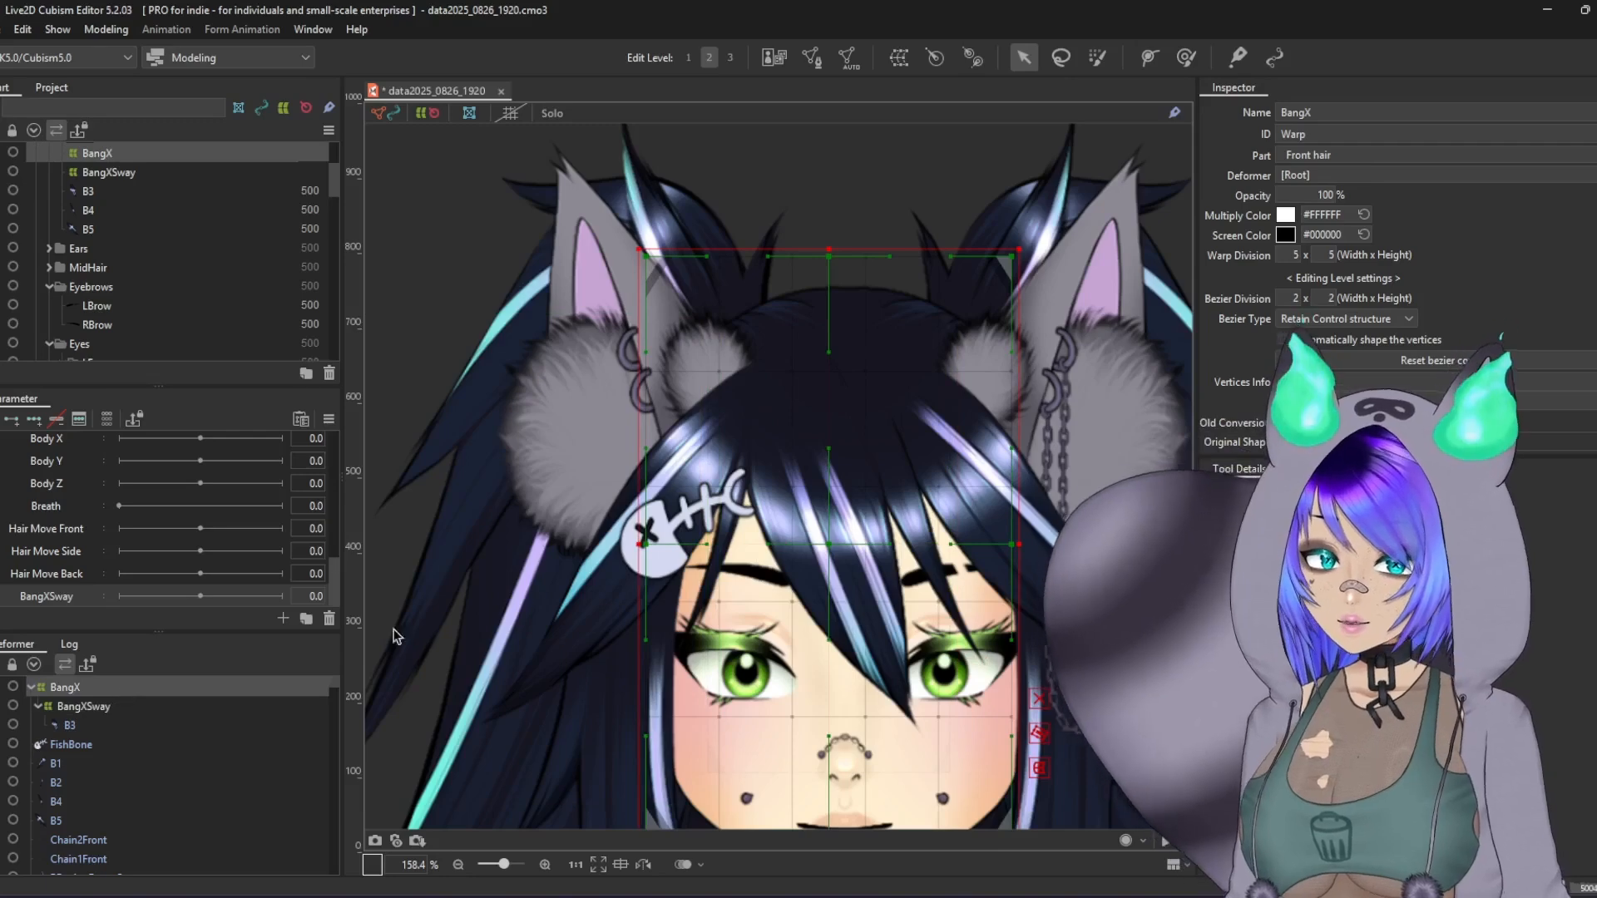
pyautogui.scroll(-2, 1083, 559)
pyautogui.click(552, 113)
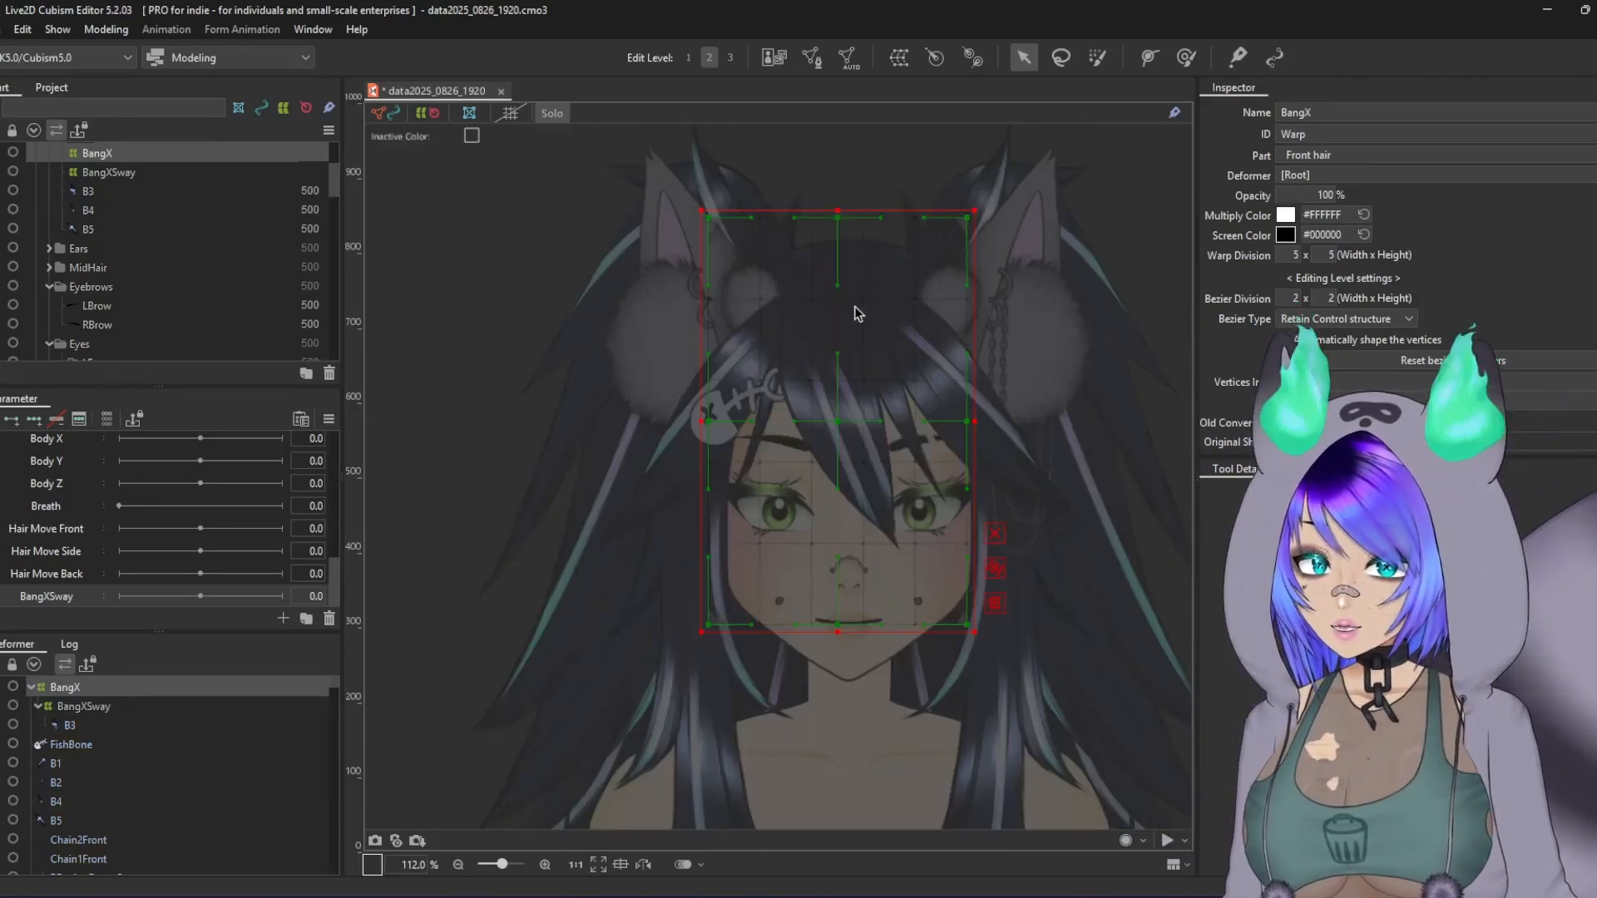
pyautogui.scroll(2, 743, 263)
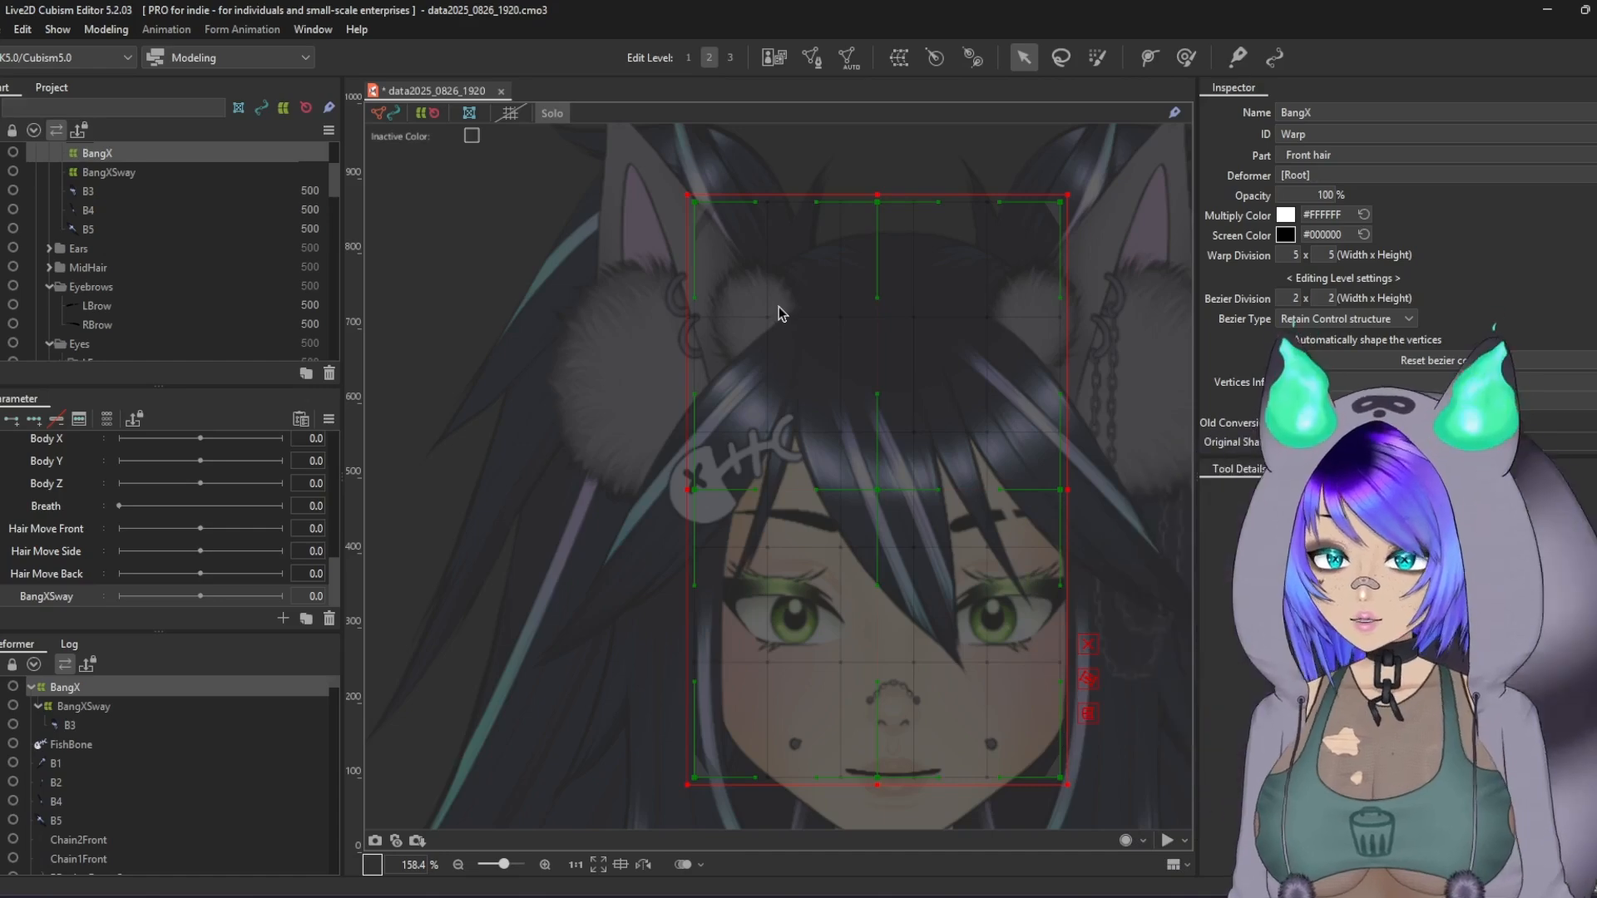
pyautogui.press('s')
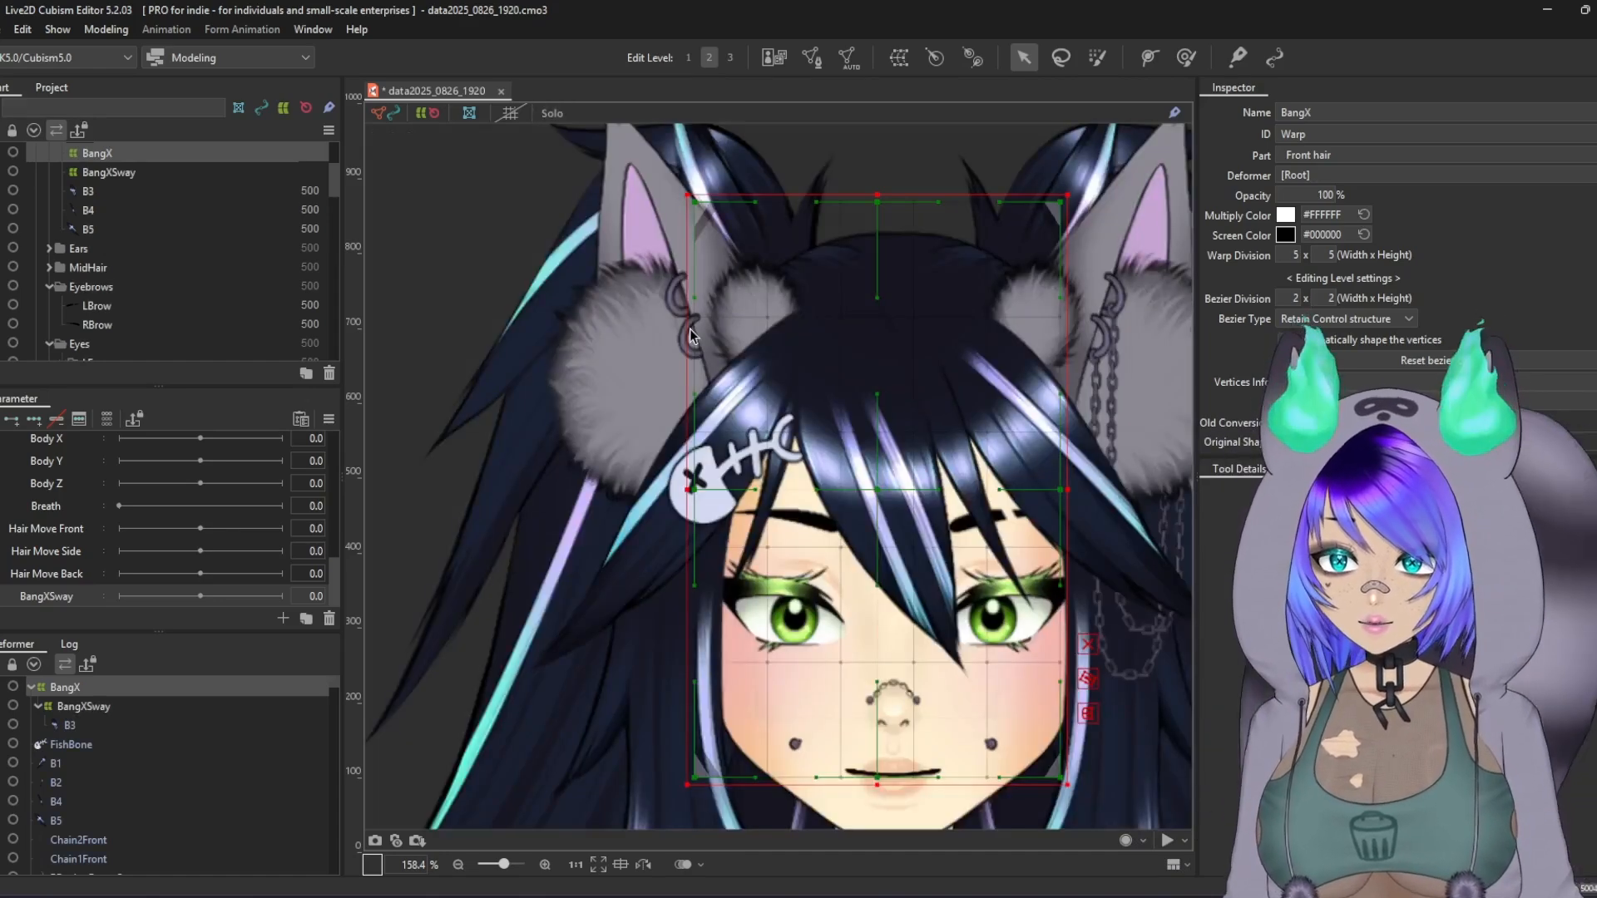
pyautogui.moveTo(979, 462); pyautogui.dragTo(869, 446)
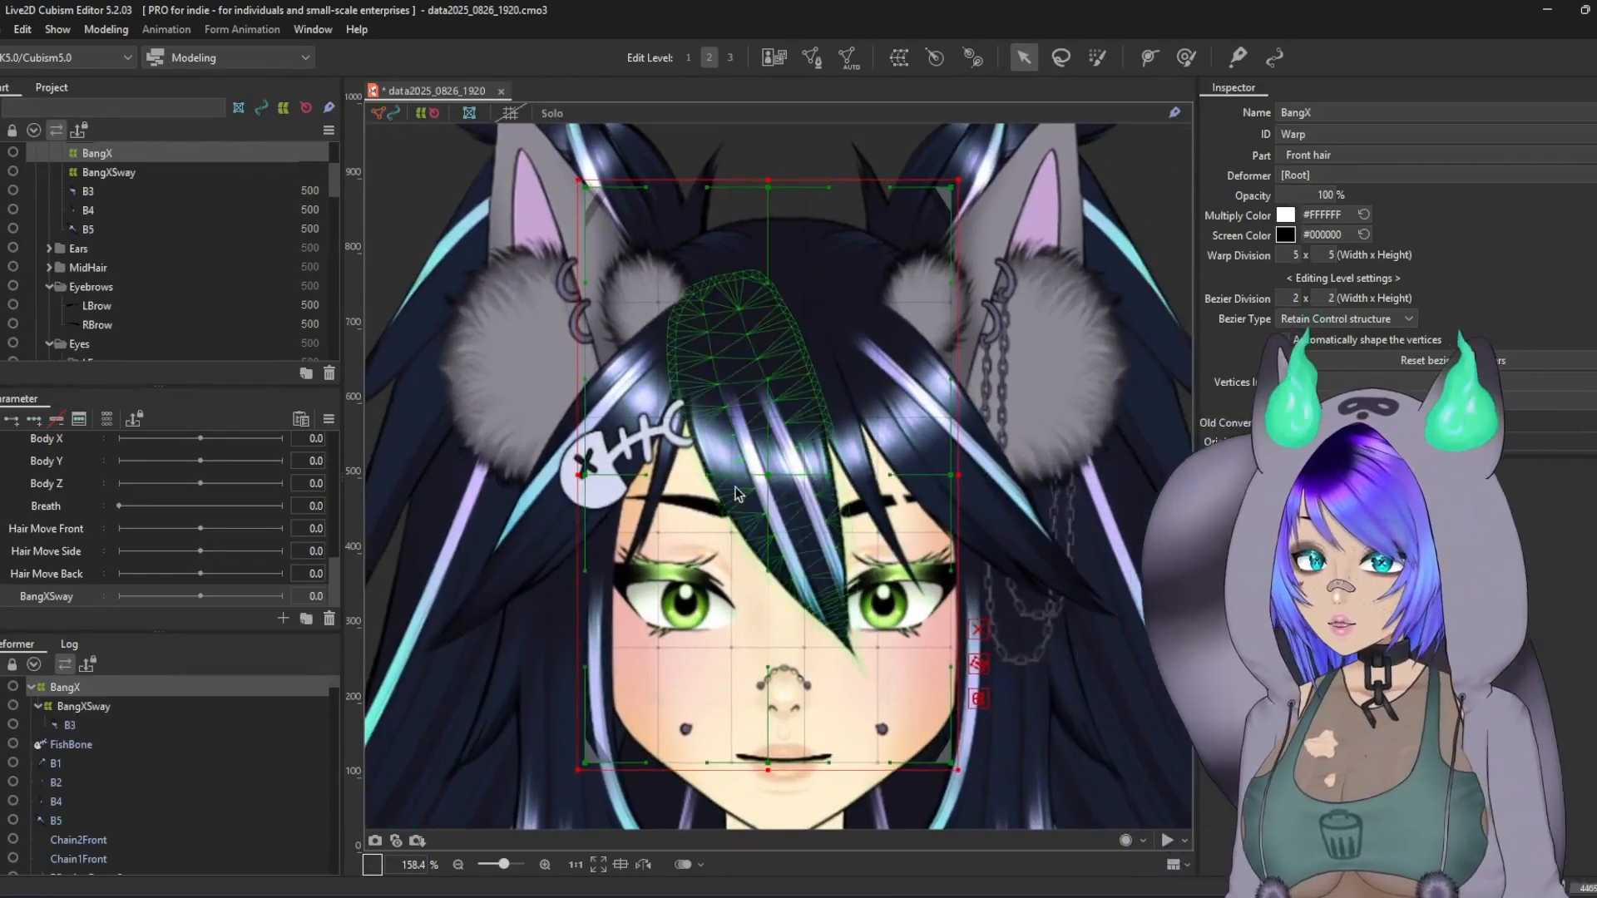
# Step: Try moving an inner grid point and the outer side of the BangX warp deformer, undoing each change
pyautogui.moveTo(732, 534)
pyautogui.mouseDown()
pyautogui.moveTo(767, 489)
pyautogui.moveTo(661, 526)
pyautogui.moveTo(775, 589)
pyautogui.moveTo(736, 515)
pyautogui.moveTo(684, 529)
pyautogui.moveTo(732, 499)
pyautogui.moveTo(827, 581)
pyautogui.moveTo(796, 370)
pyautogui.moveTo(730, 535)
pyautogui.mouseUp()
pyautogui.hotkey('ctrl', 'z')
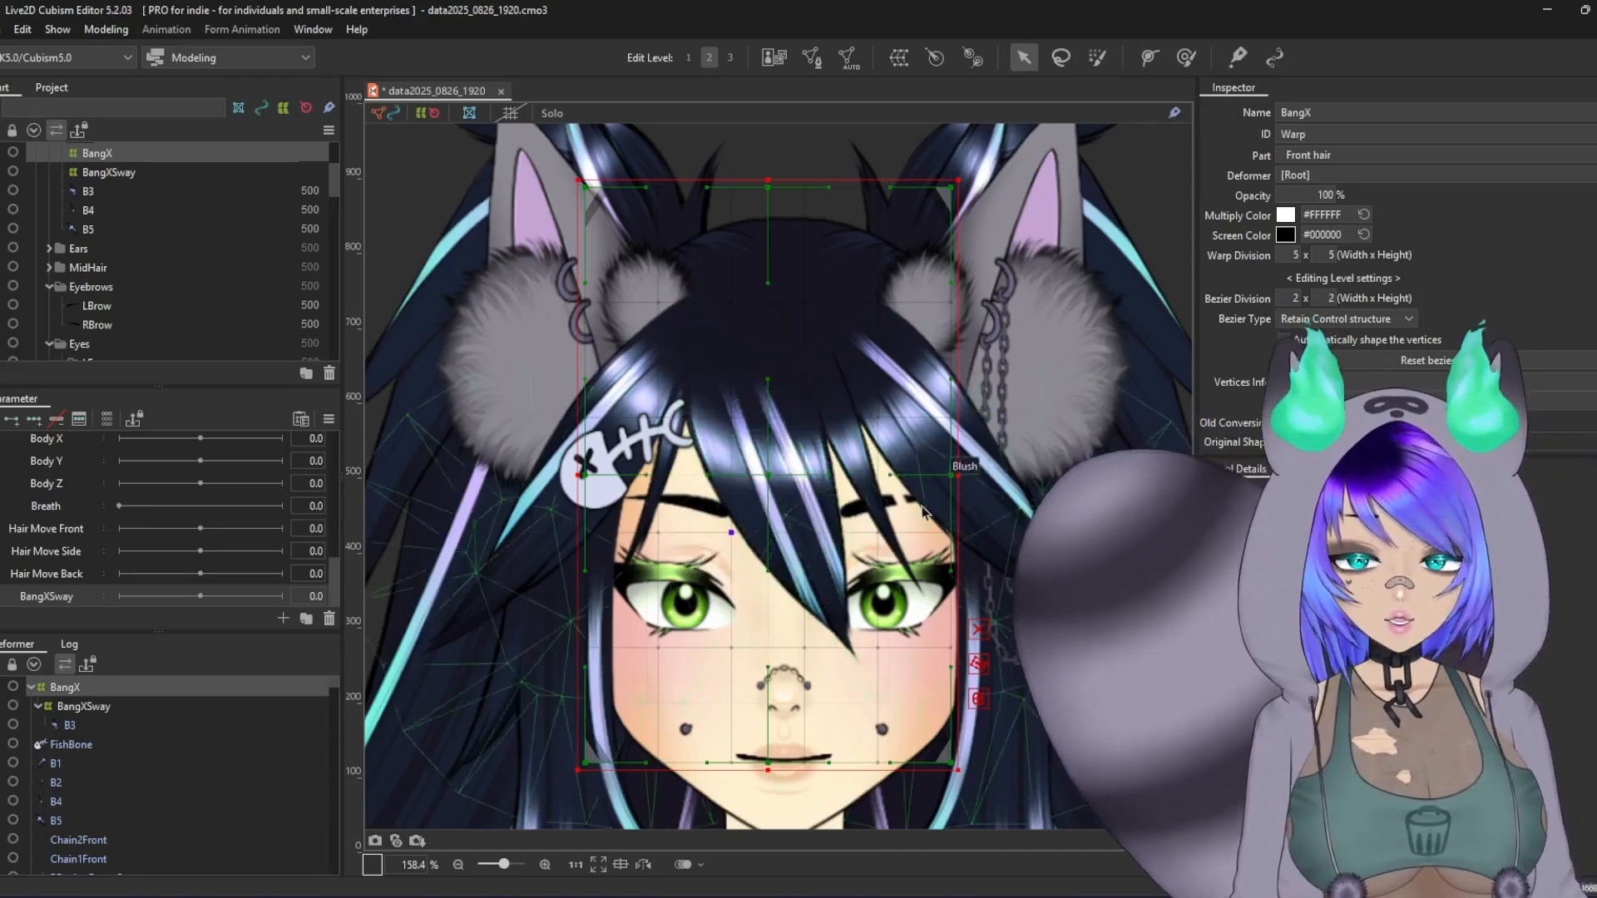
pyautogui.moveTo(954, 475); pyautogui.dragTo(1034, 453)
pyautogui.hotkey('ctrl', 'z')
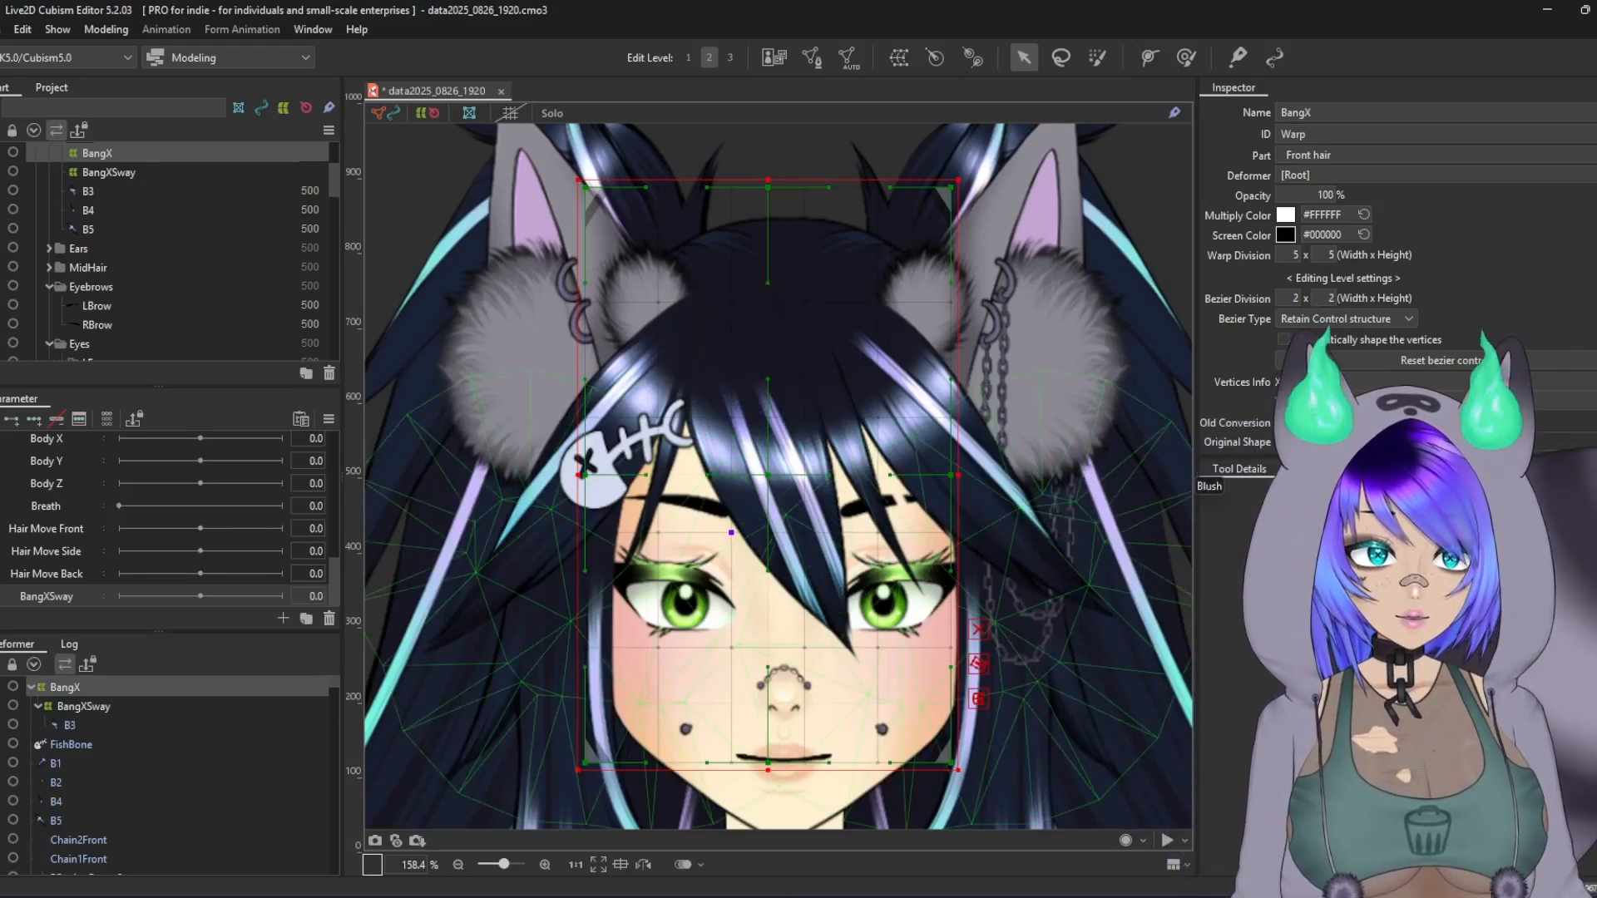
# Step: Rearrange the workspace by docking the Inspector above the Parameter palette and the Part and Project palettes beside Tool Details
pyautogui.moveTo(1341, 90); pyautogui.dragTo(102, 396)
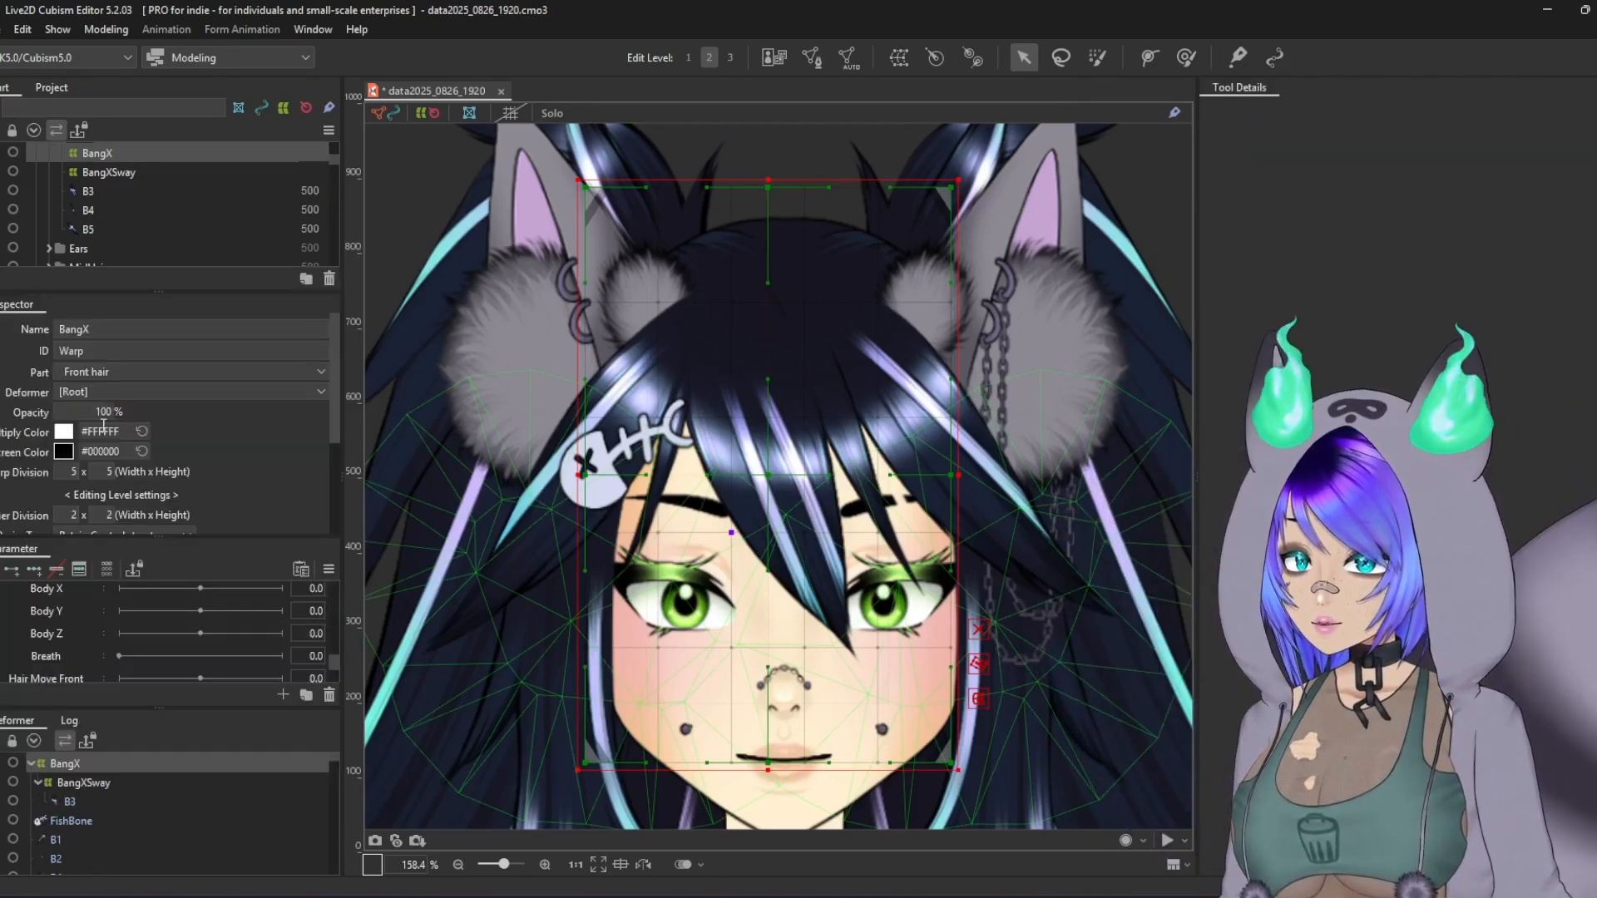
pyautogui.moveTo(968, 270); pyautogui.dragTo(1364, 157)
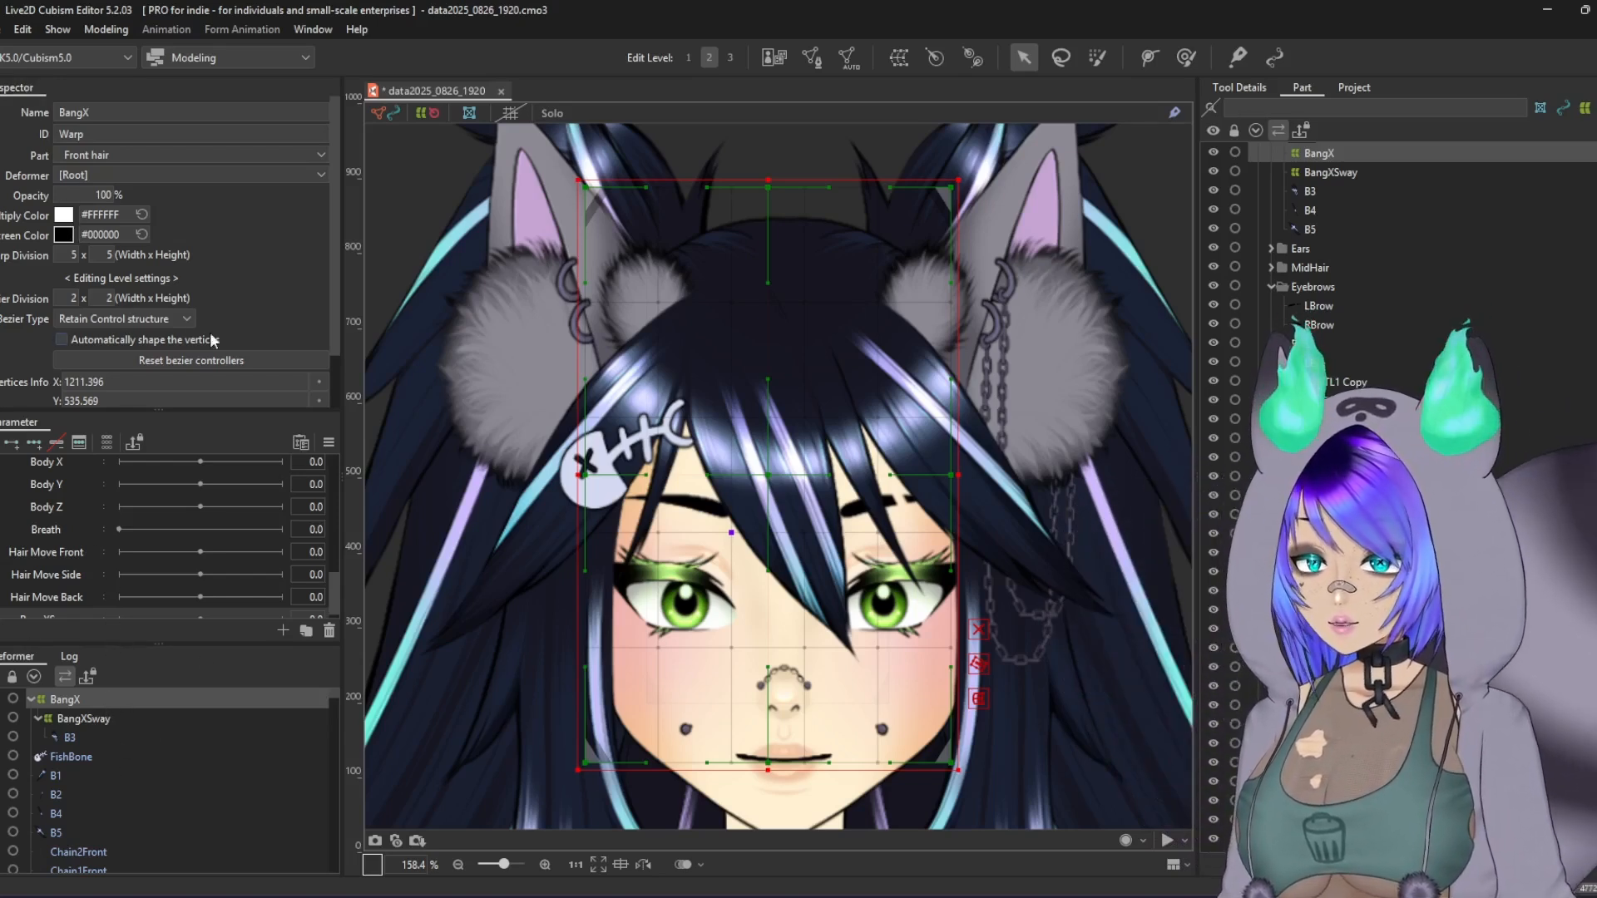
# Step: Set the warp division of the BangX deformer to 7 × 12
pyautogui.moveTo(64, 255); pyautogui.dragTo(74, 256)
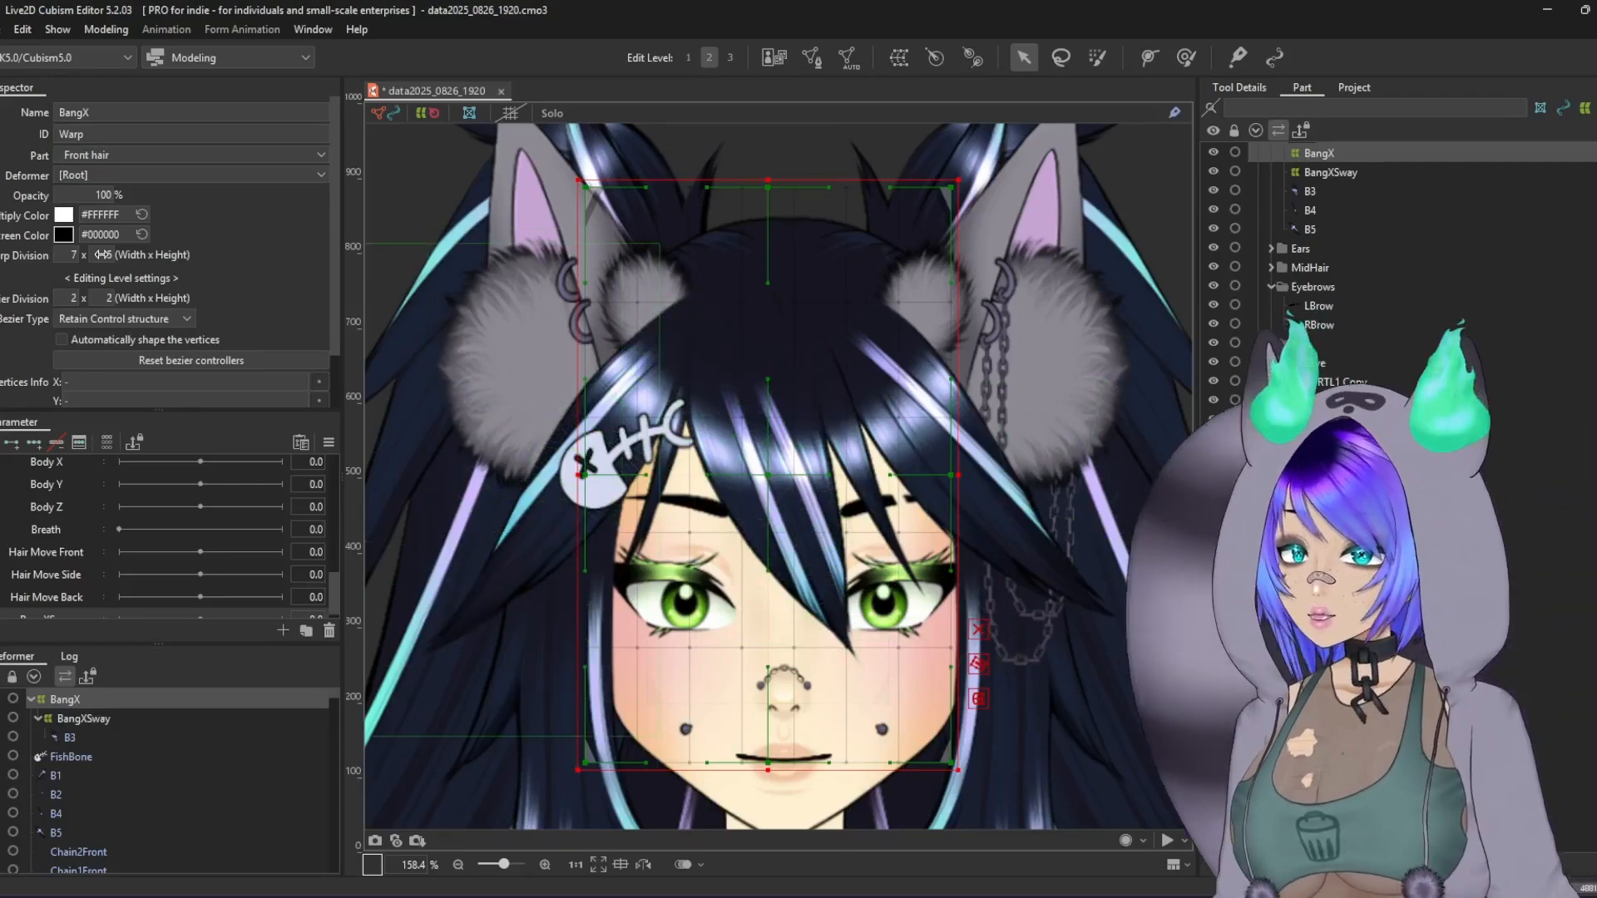
pyautogui.moveTo(100, 254); pyautogui.dragTo(158, 252)
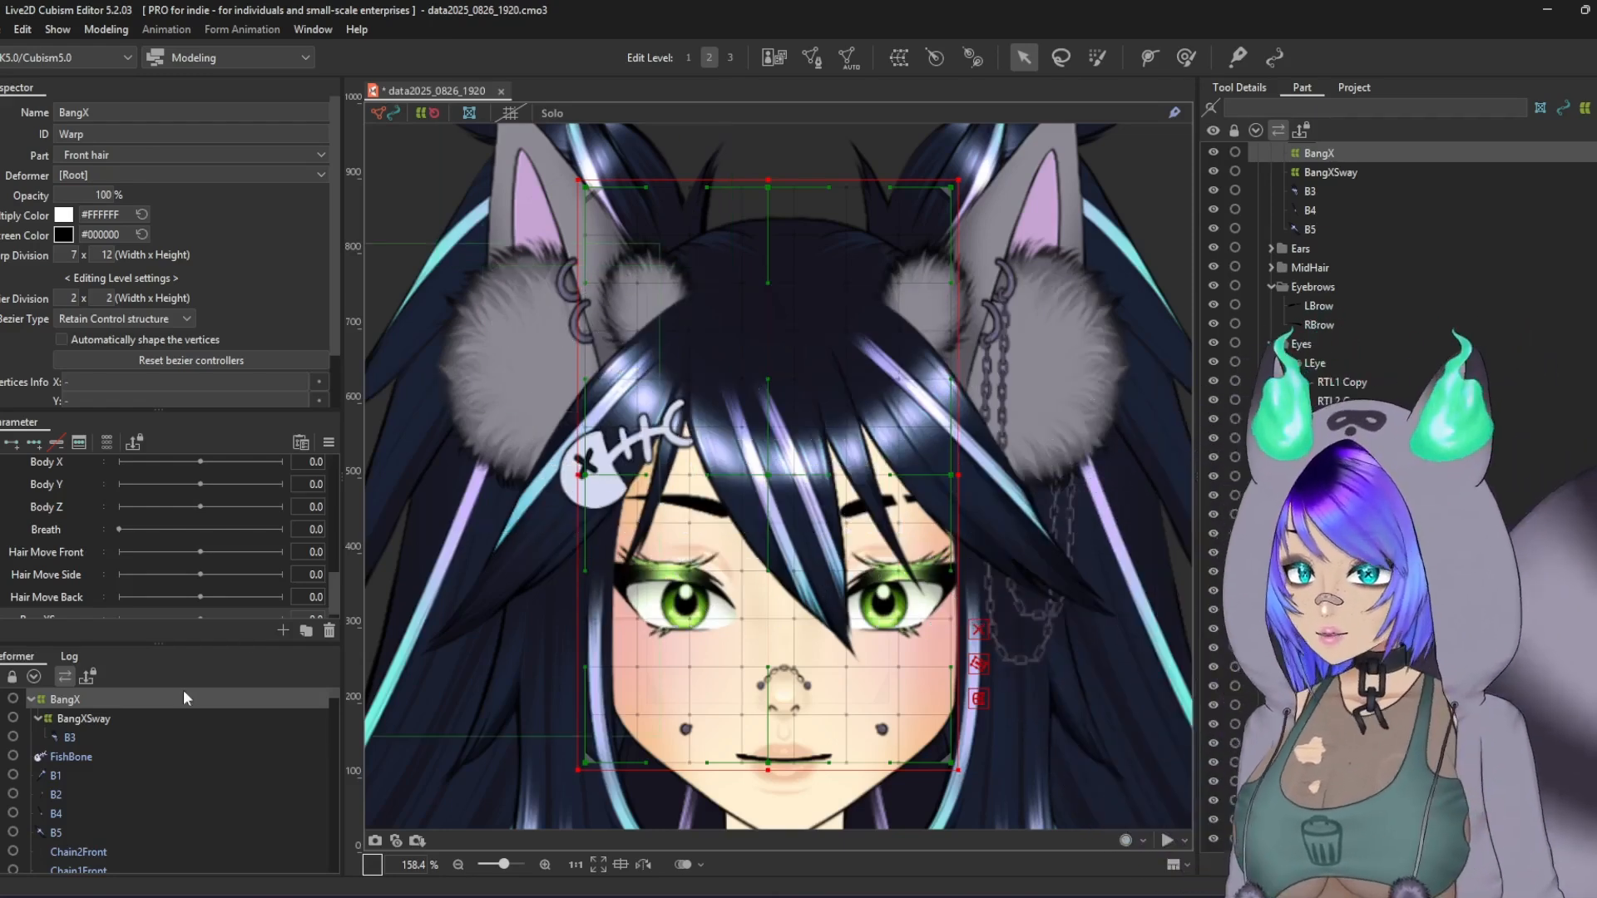
# Step: Undo the enlargement of the BangX and BangXSway warp boxes, keeping them fitted closely around the B3 strand
pyautogui.click(166, 720)
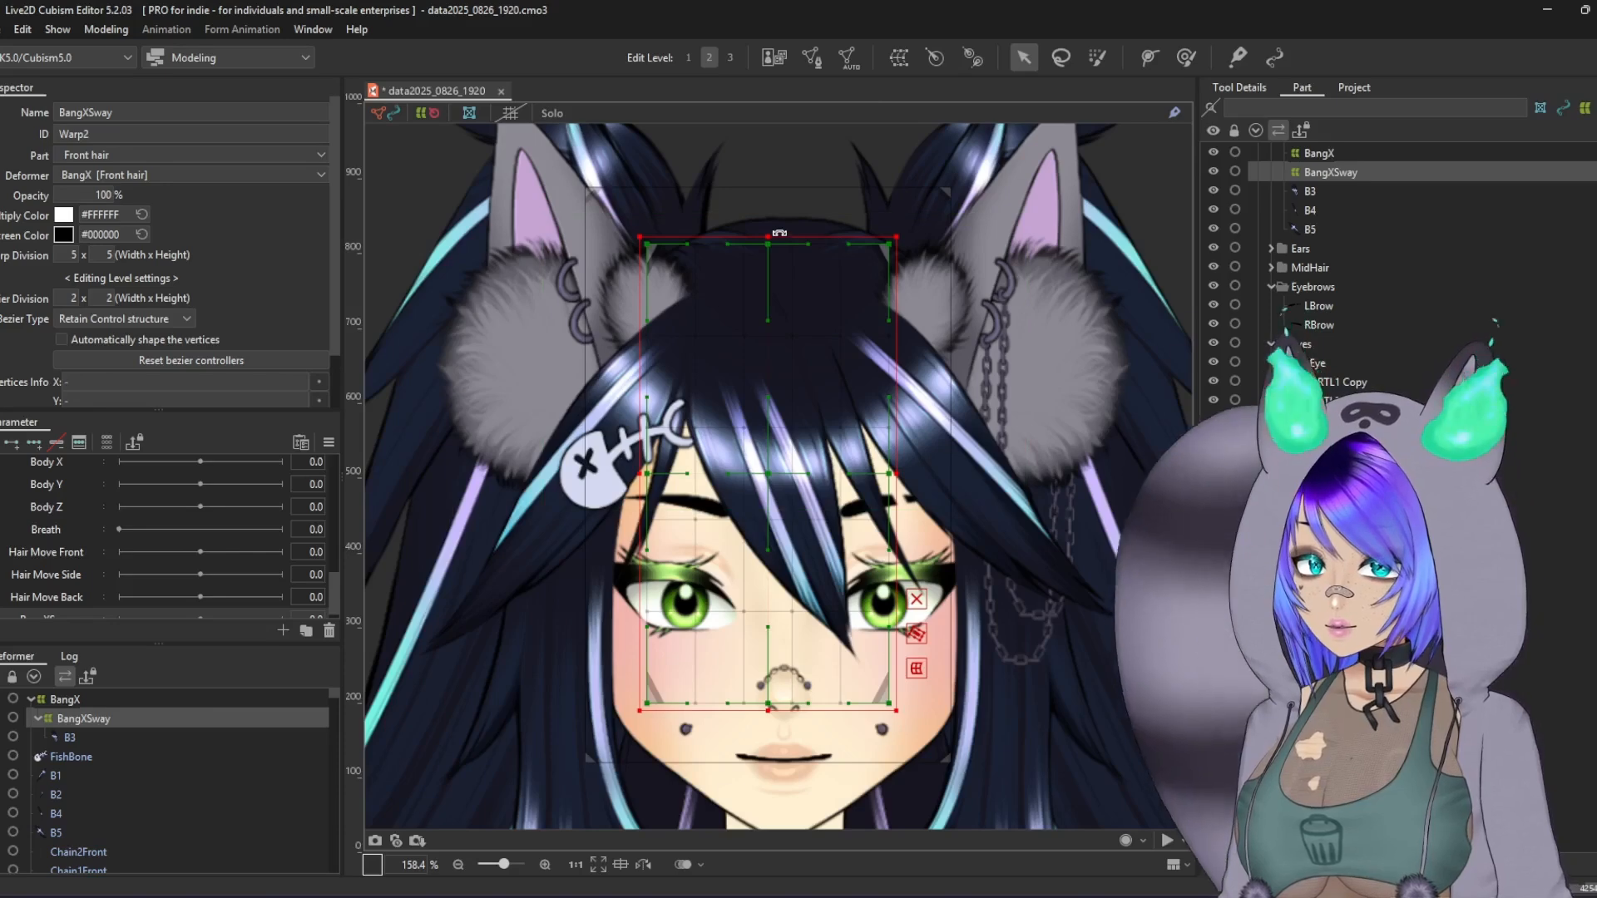
pyautogui.hotkey('ctrl', 'z')
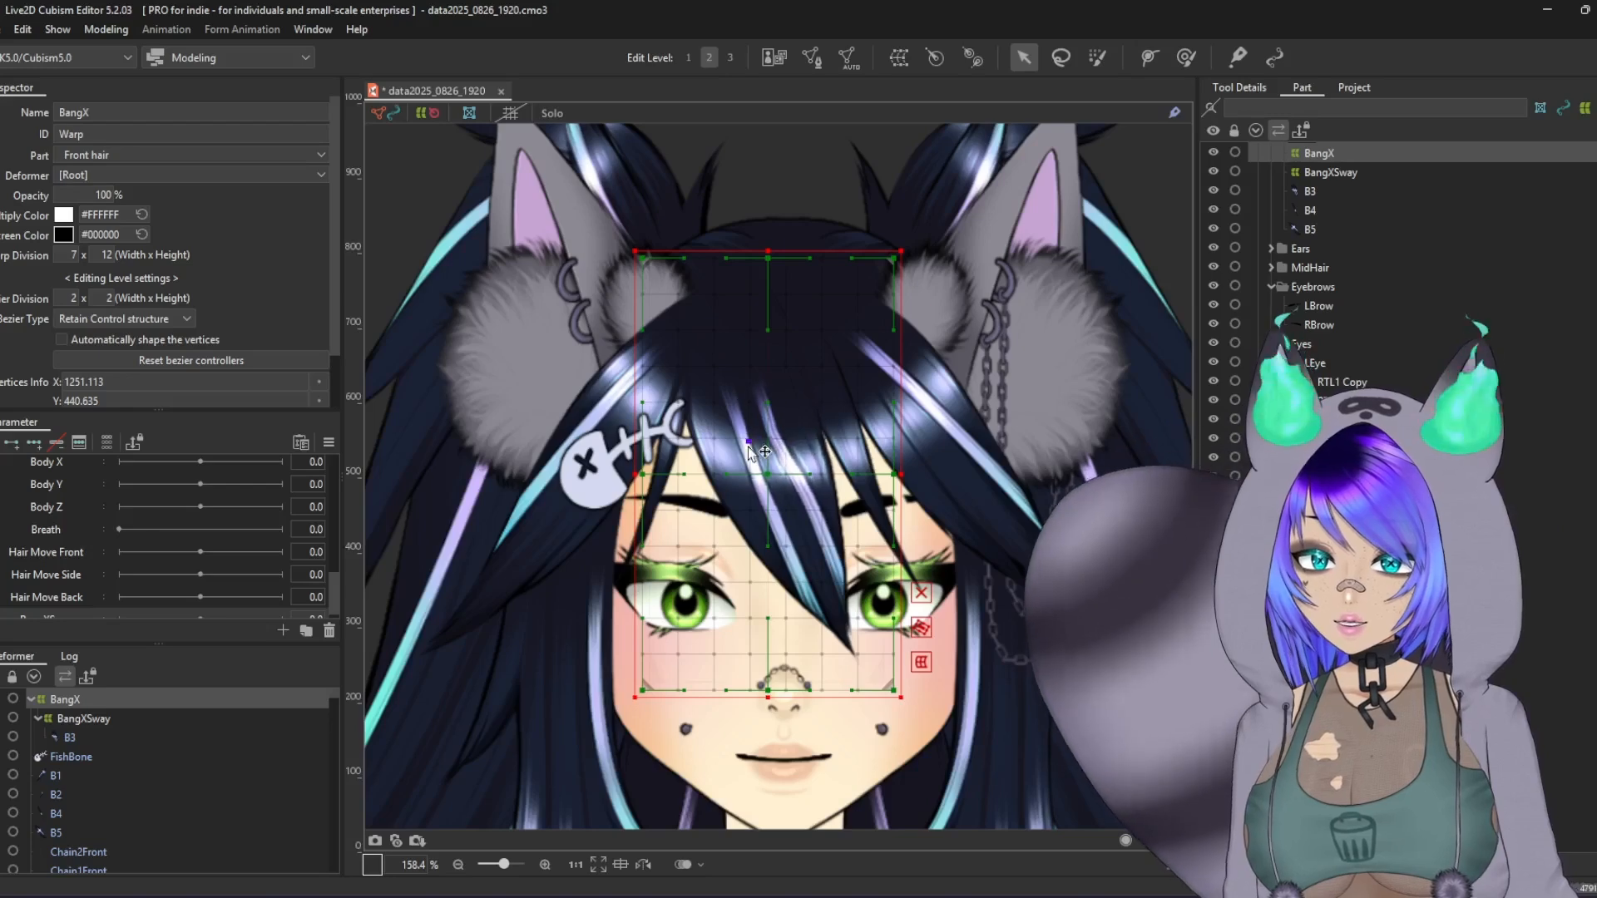
# Step: Try moving a single inner grid point of the BangX warp deformer beside B3's highlights, and undo it
pyautogui.scroll(8, 774, 453)
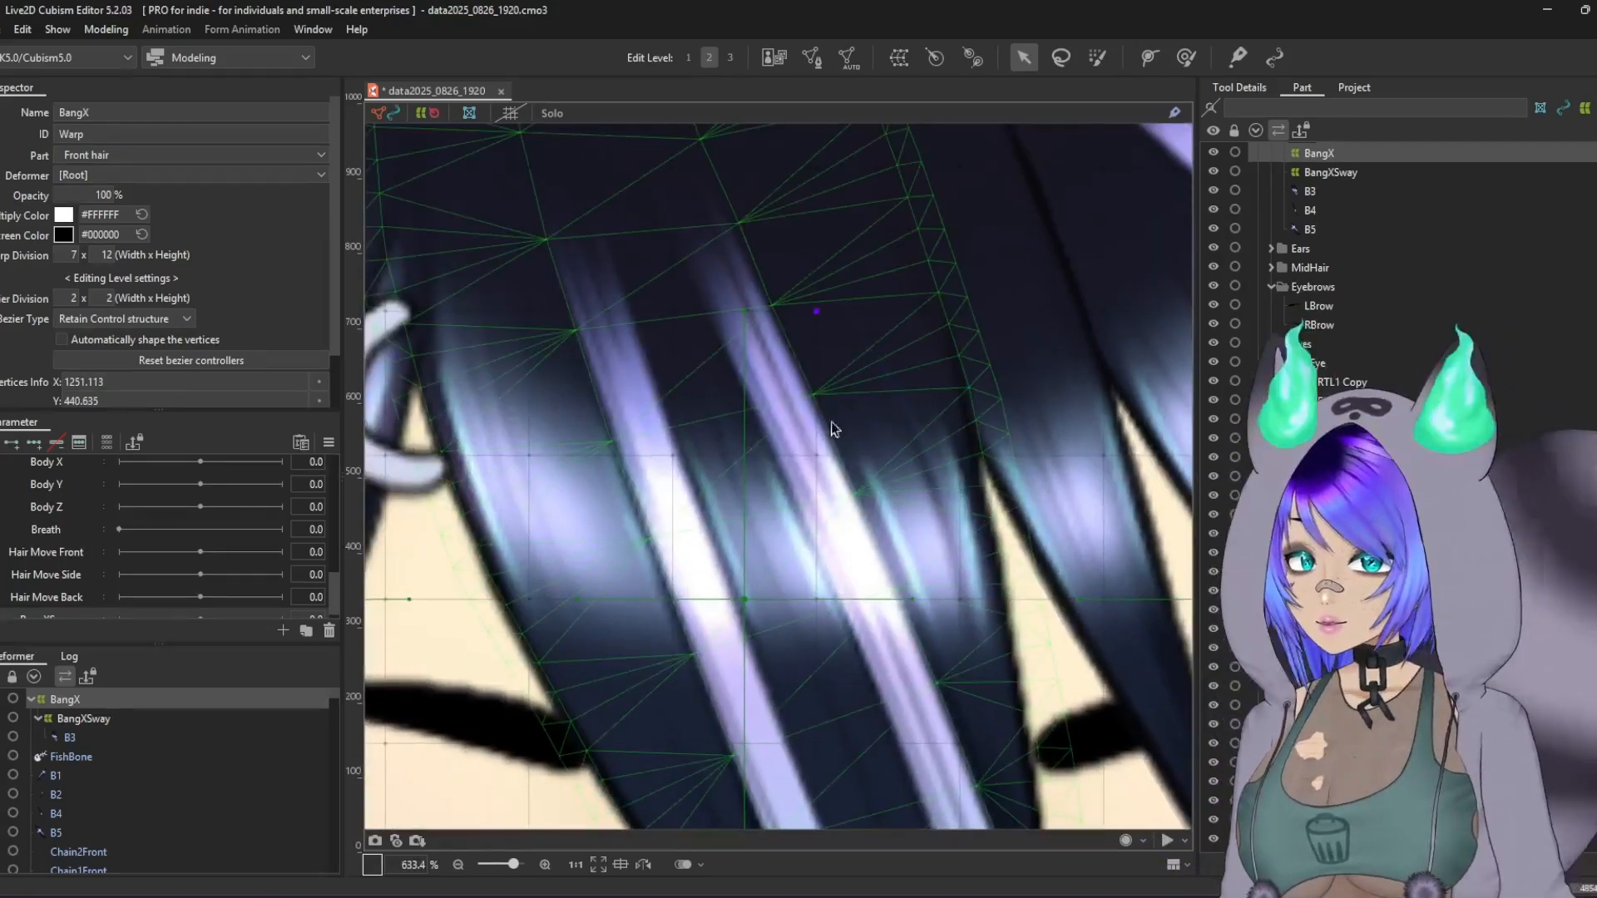
pyautogui.moveTo(818, 314); pyautogui.dragTo(943, 372)
pyautogui.hotkey('ctrl', 'z')
pyautogui.scroll(-2, 228, 686)
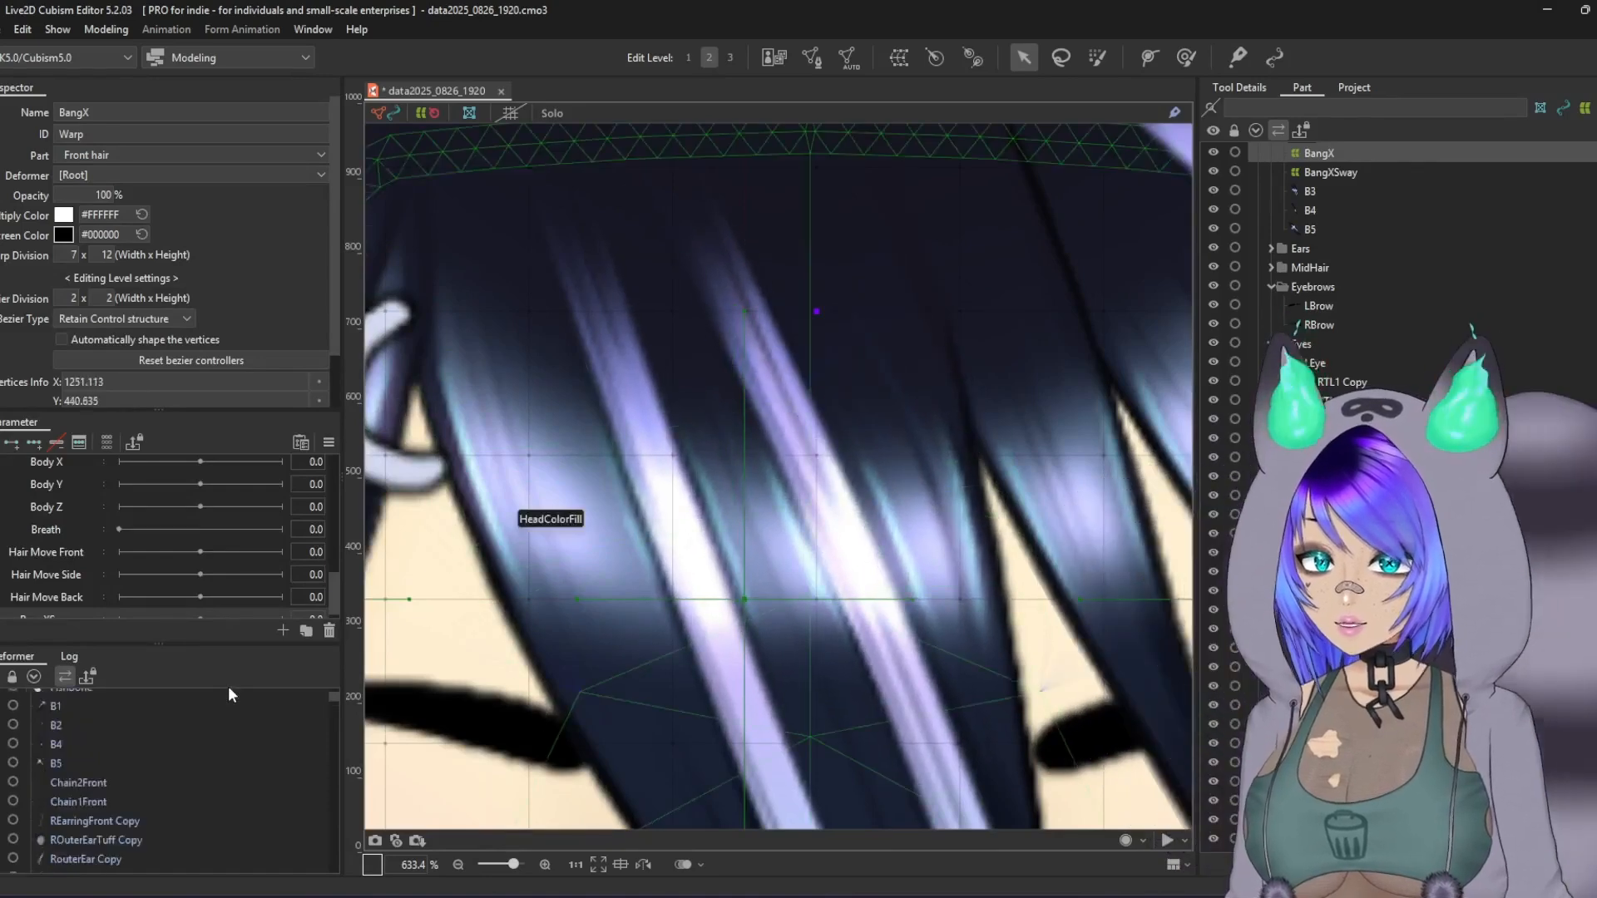
# Step: Try pulling the side and upper corner control points of the BangX deformer out of place, undoing each change
pyautogui.scroll(-4, 585, 625)
pyautogui.moveTo(684, 617); pyautogui.dragTo(745, 604)
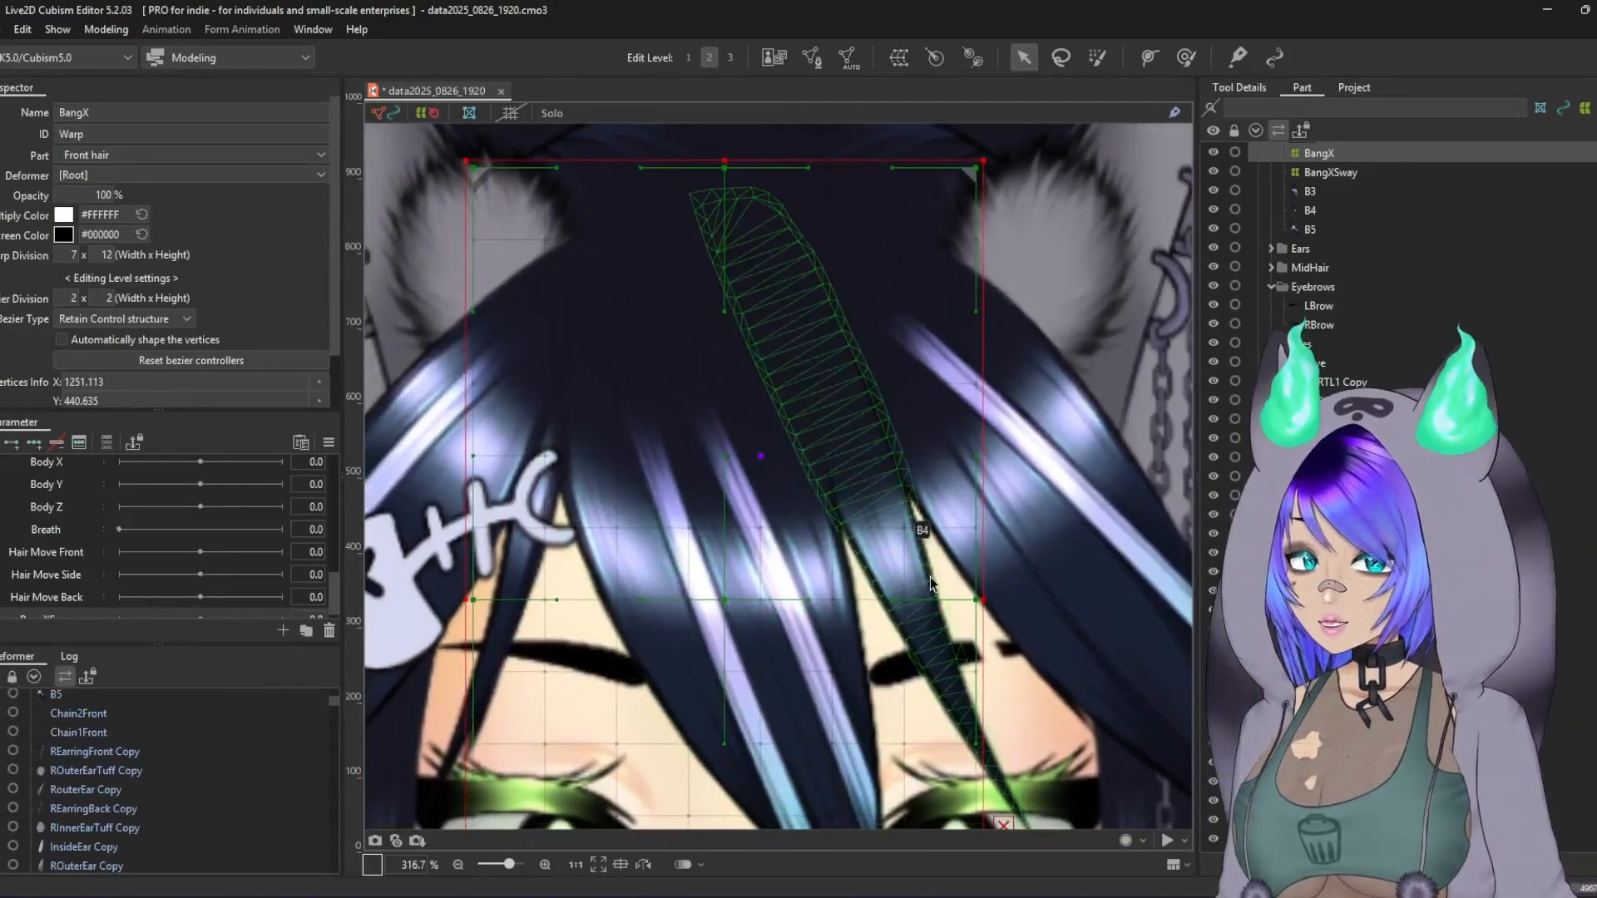
pyautogui.moveTo(978, 601); pyautogui.dragTo(930, 420)
pyautogui.scroll(-4, 957, 584)
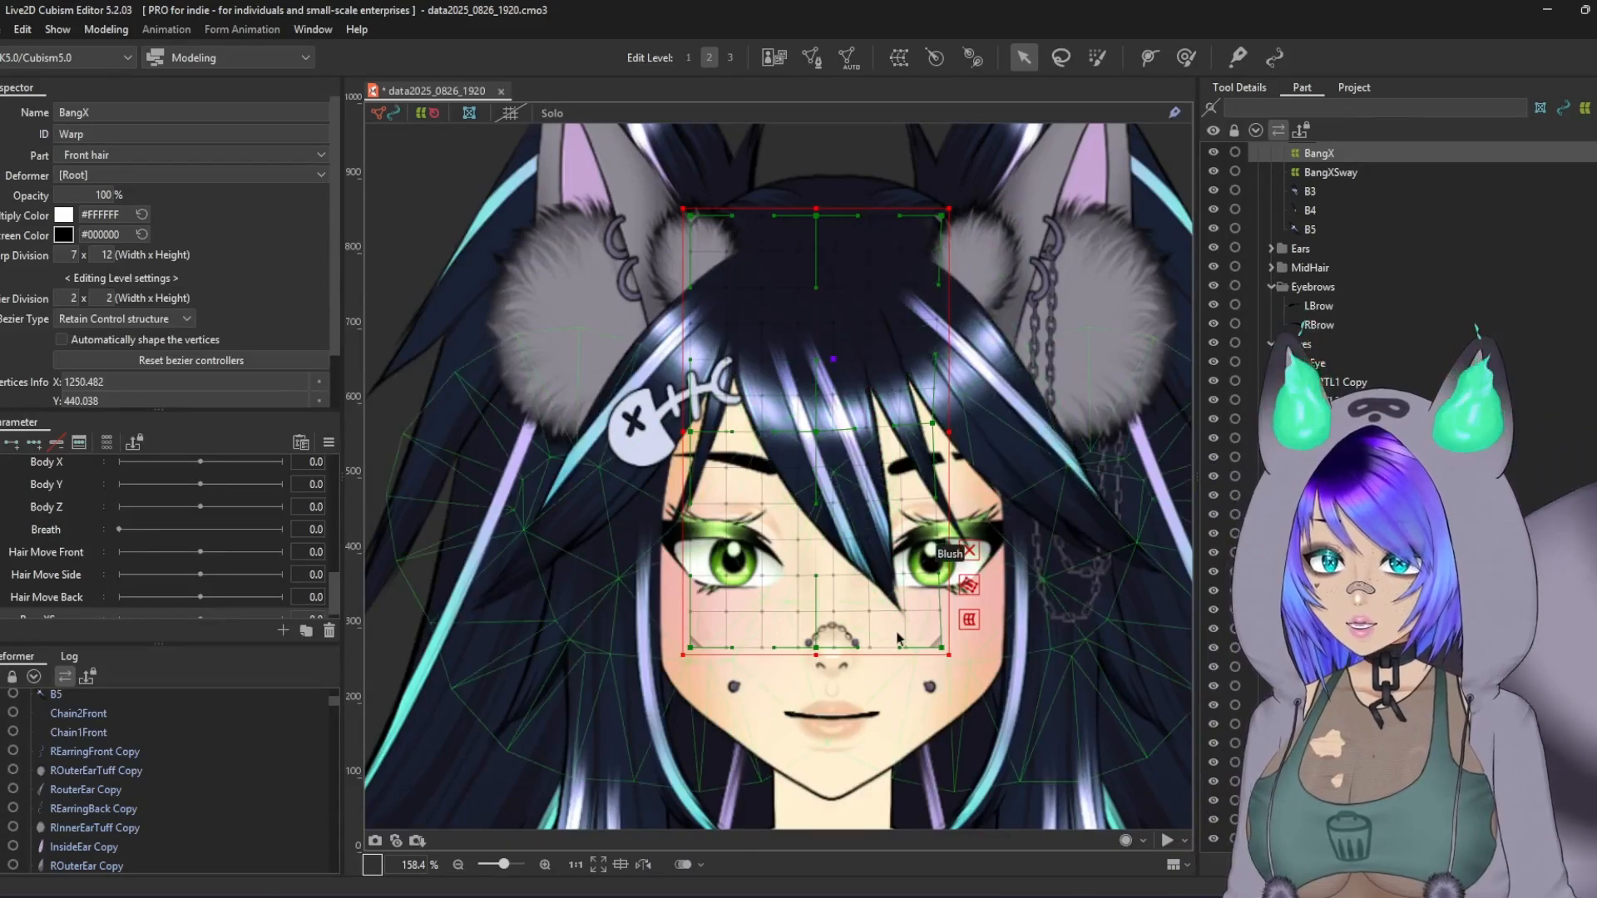
pyautogui.click(943, 556)
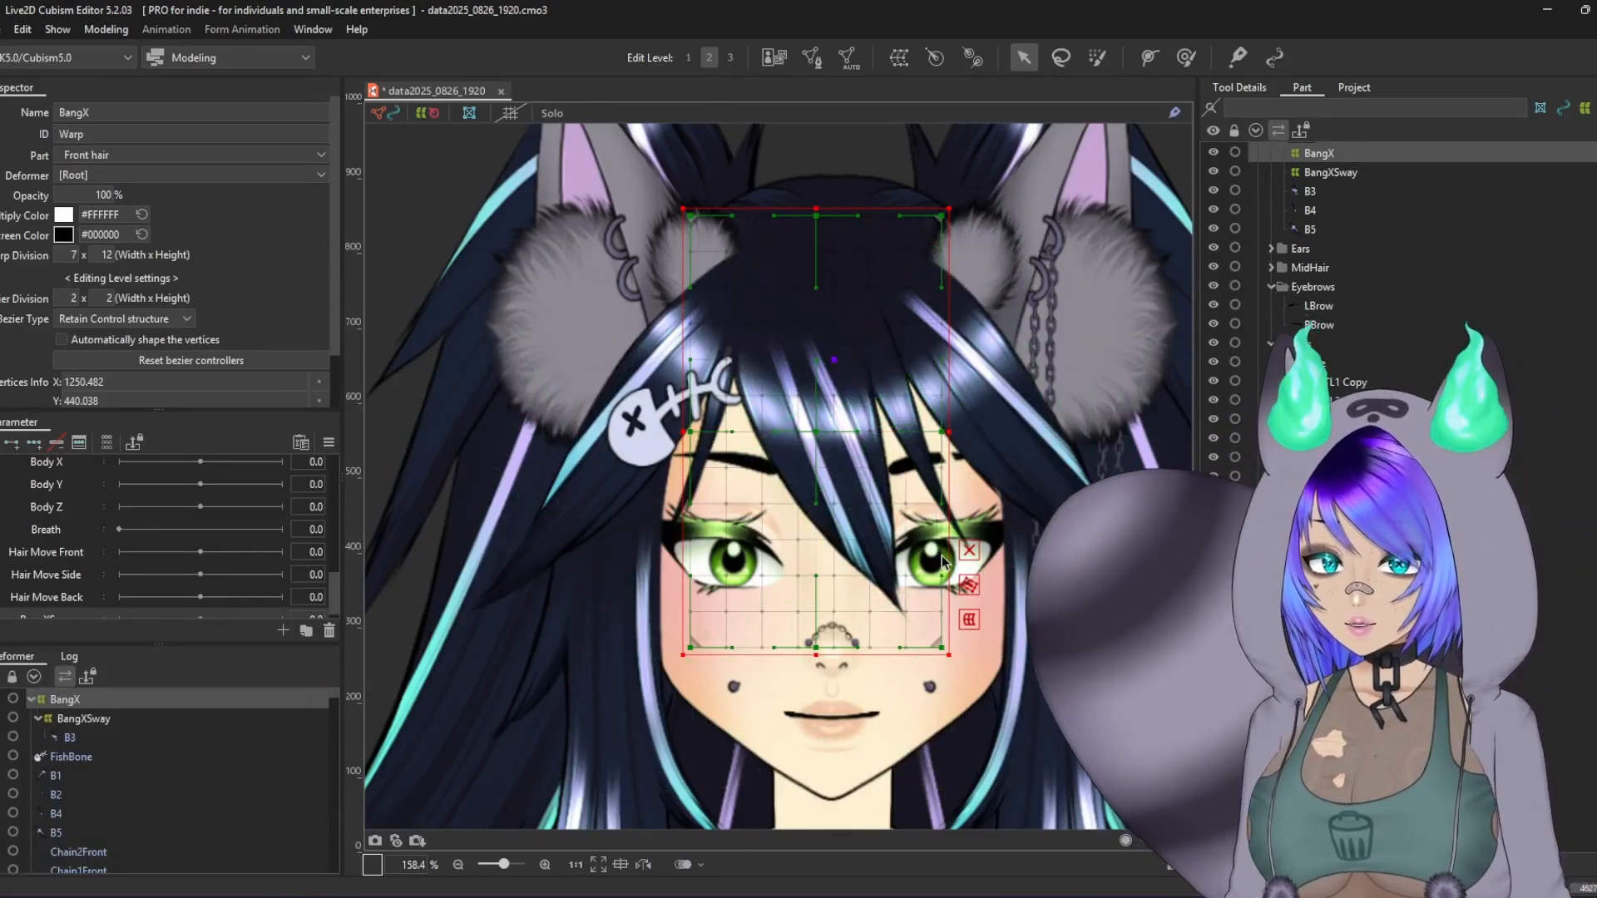
pyautogui.moveTo(941, 218); pyautogui.dragTo(995, 197)
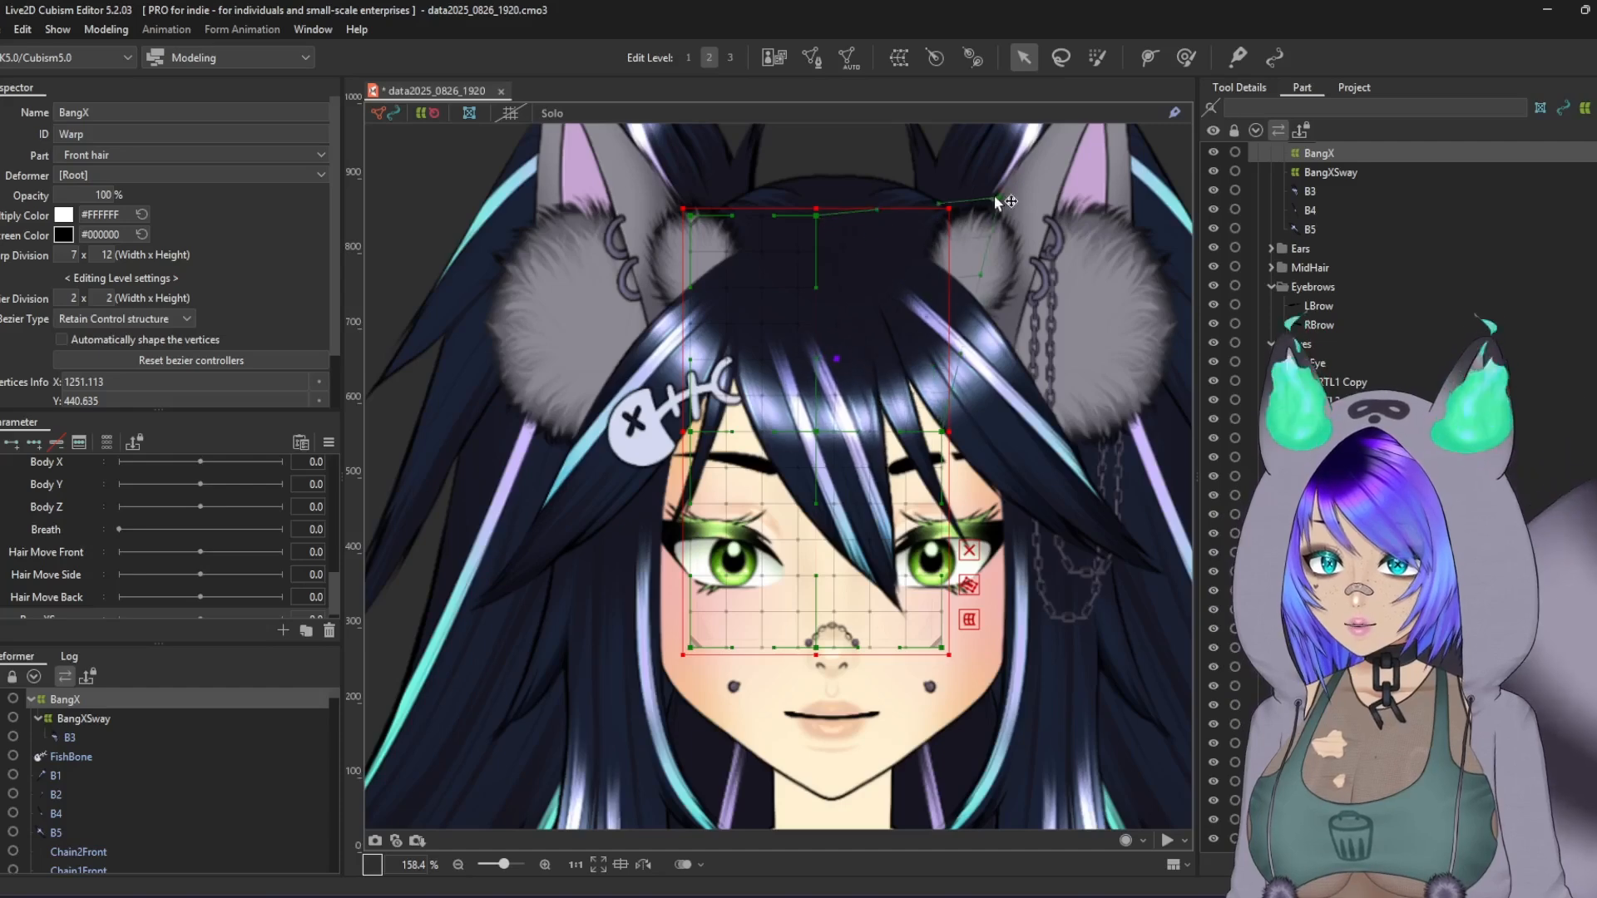
pyautogui.hotkey('ctrl', 'z')
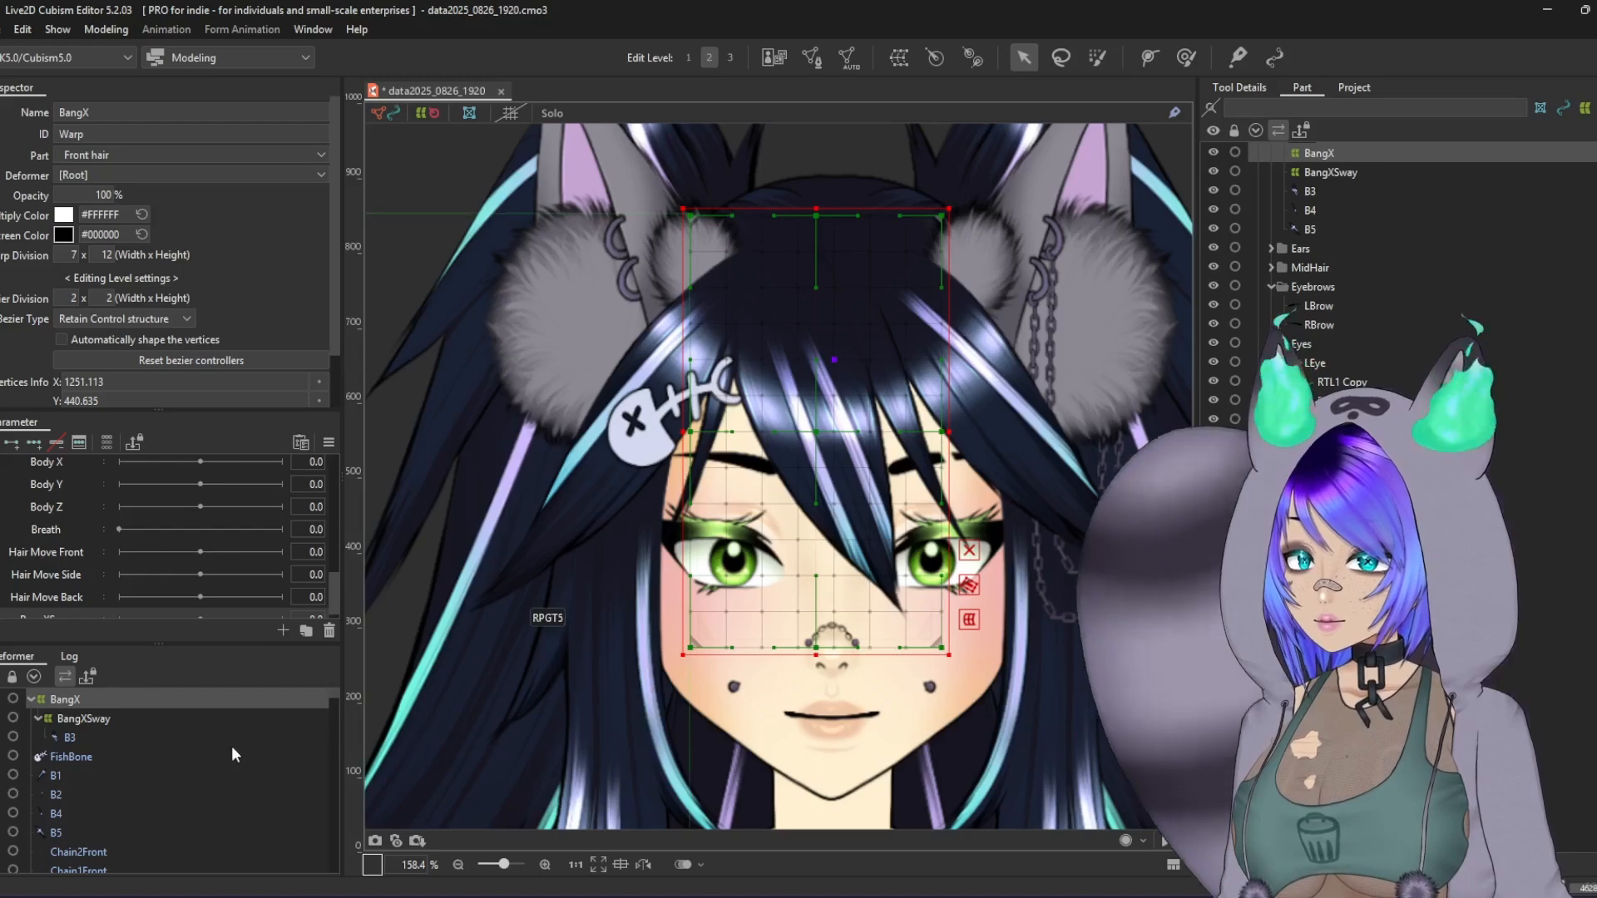
# Step: Add three Angle X keyforms to BangX, shifting the deformer sideways at both extremes, and reset Angle X to 0
pyautogui.scroll(2, 732, 577)
pyautogui.scroll(-4, 732, 576)
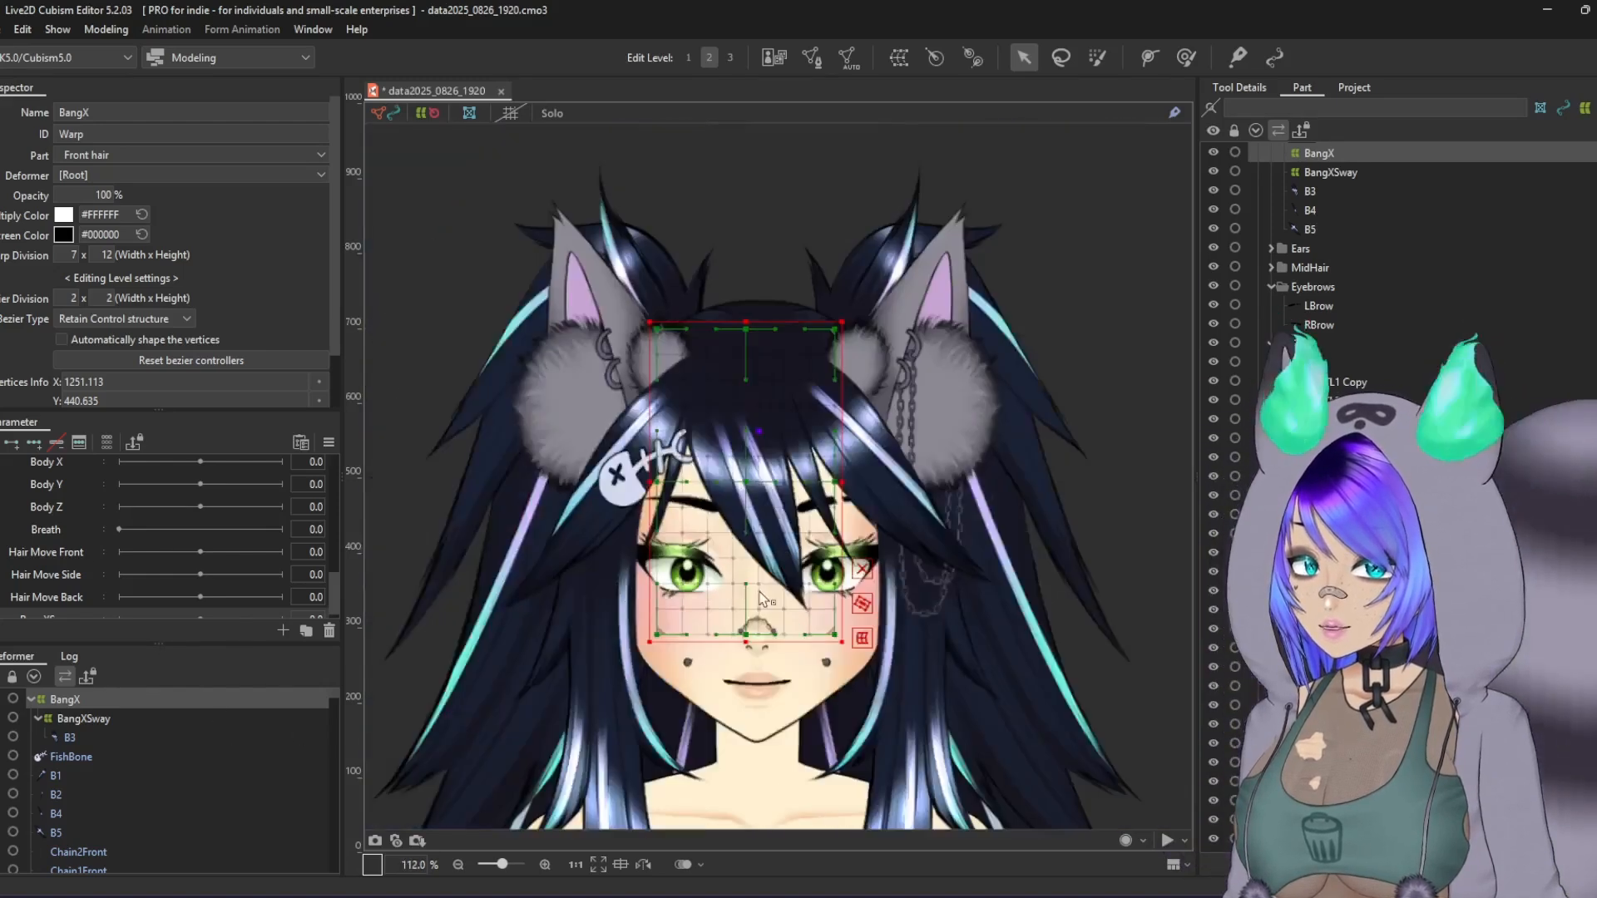
pyautogui.scroll(5, 148, 525)
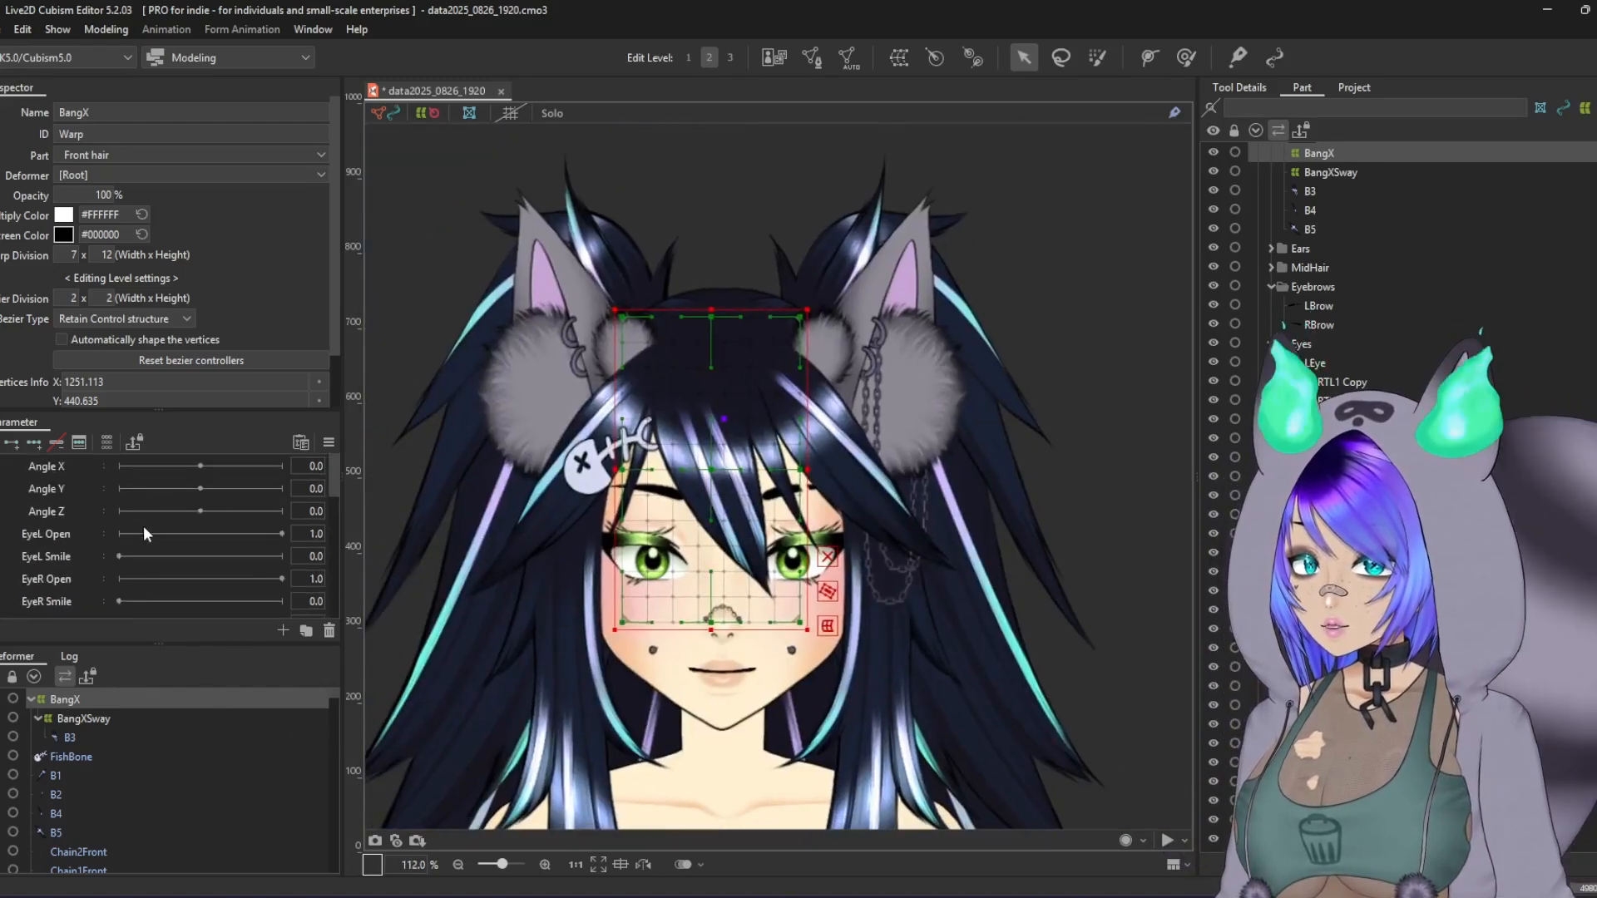
pyautogui.click(60, 468)
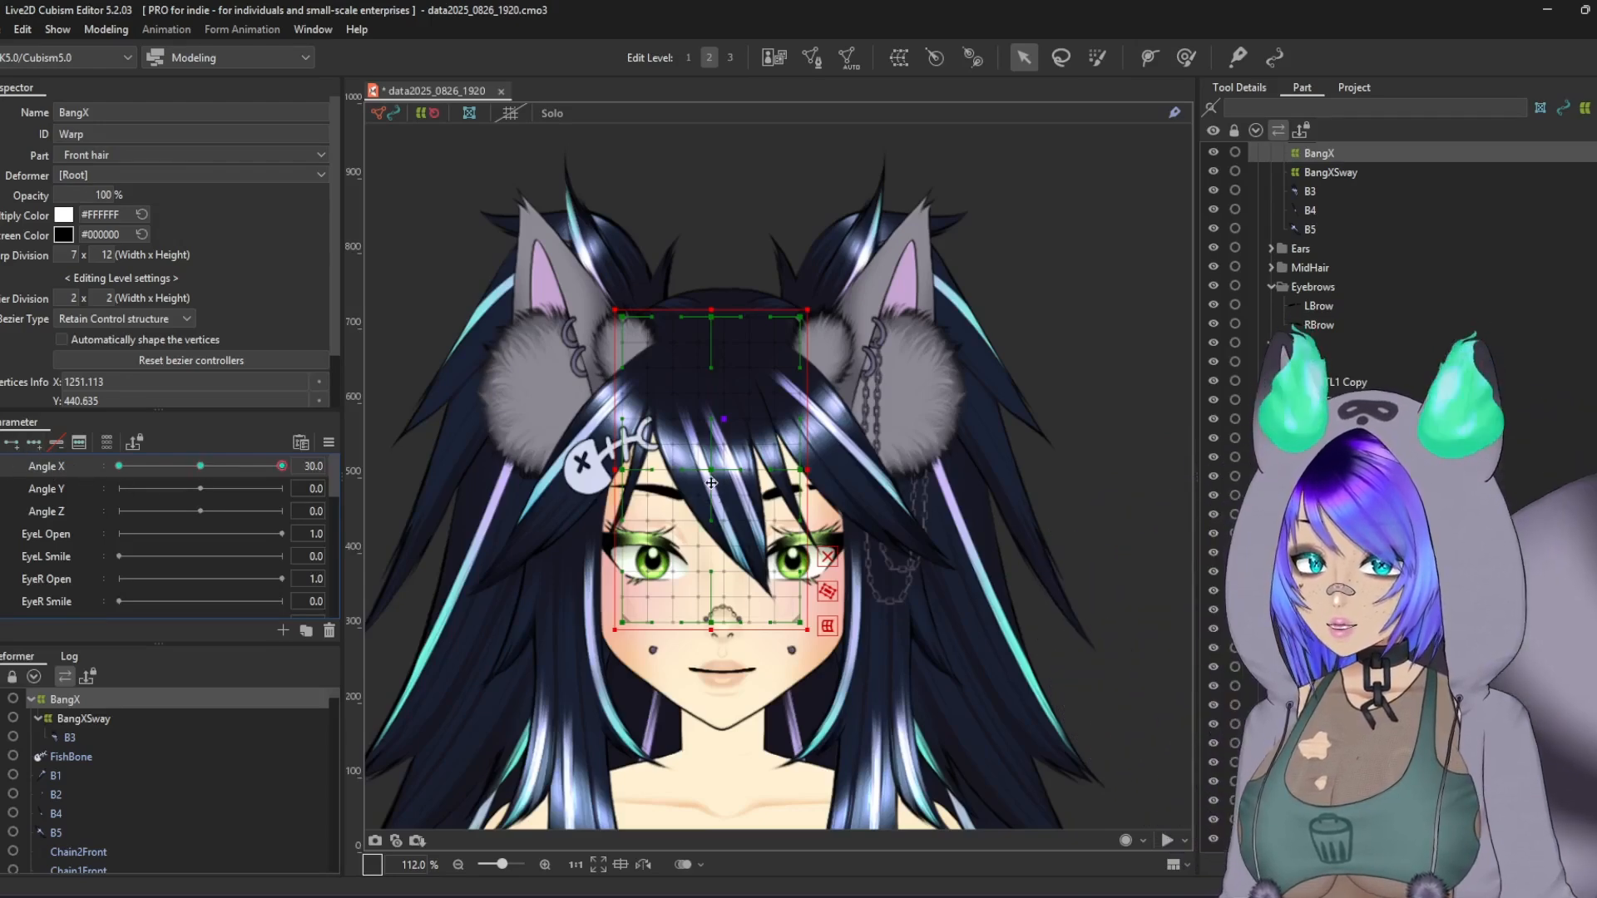
pyautogui.click(203, 466)
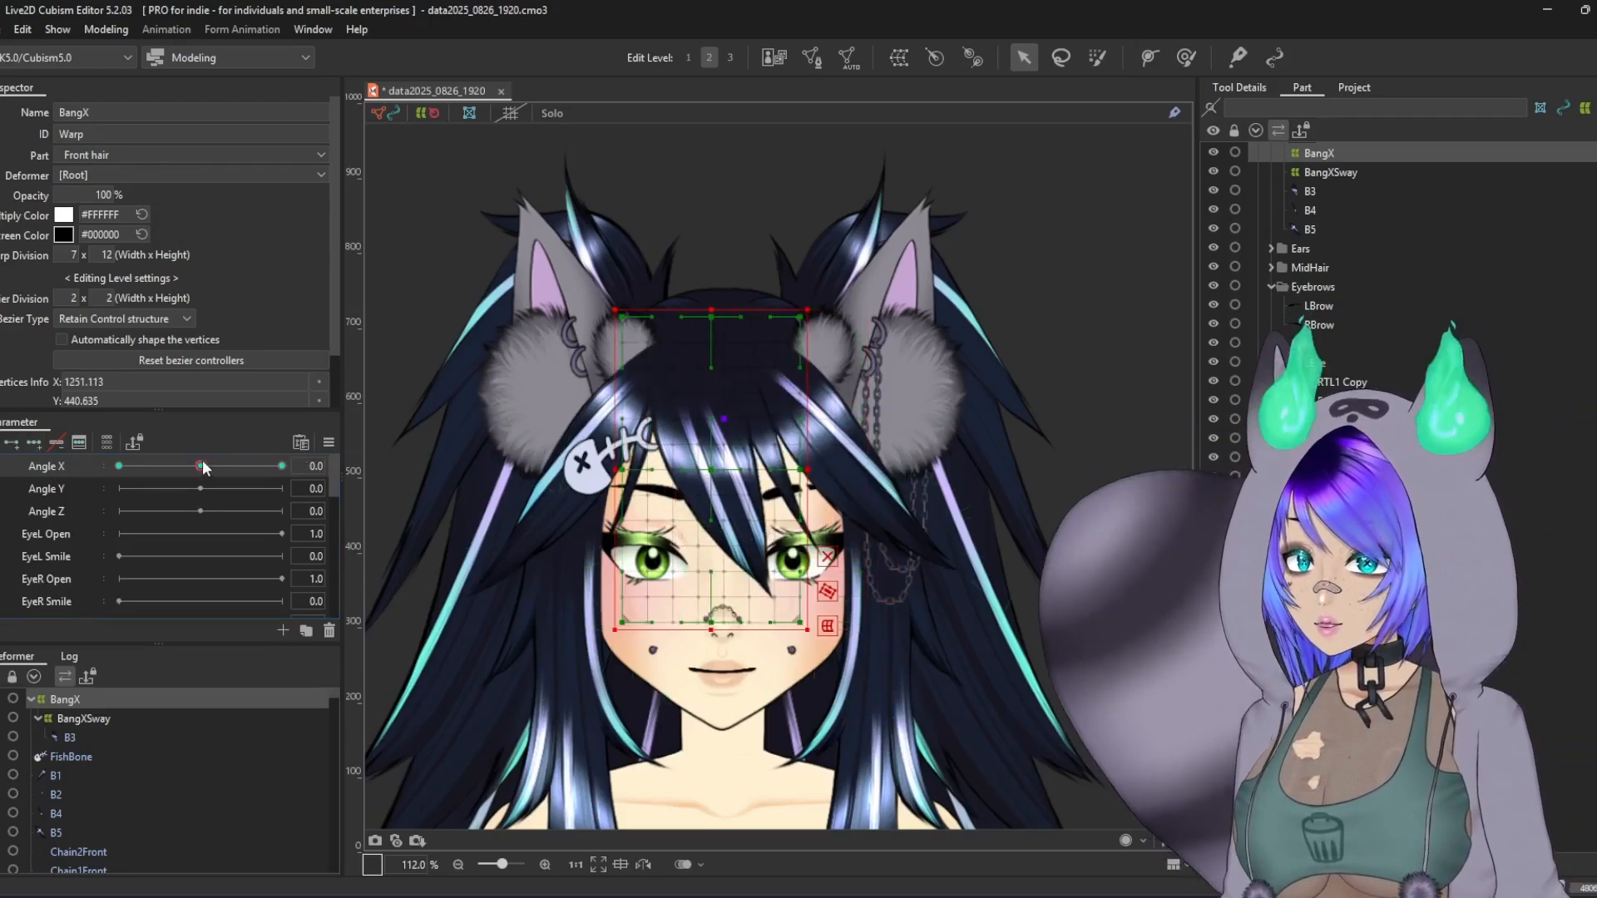
pyautogui.click(282, 465)
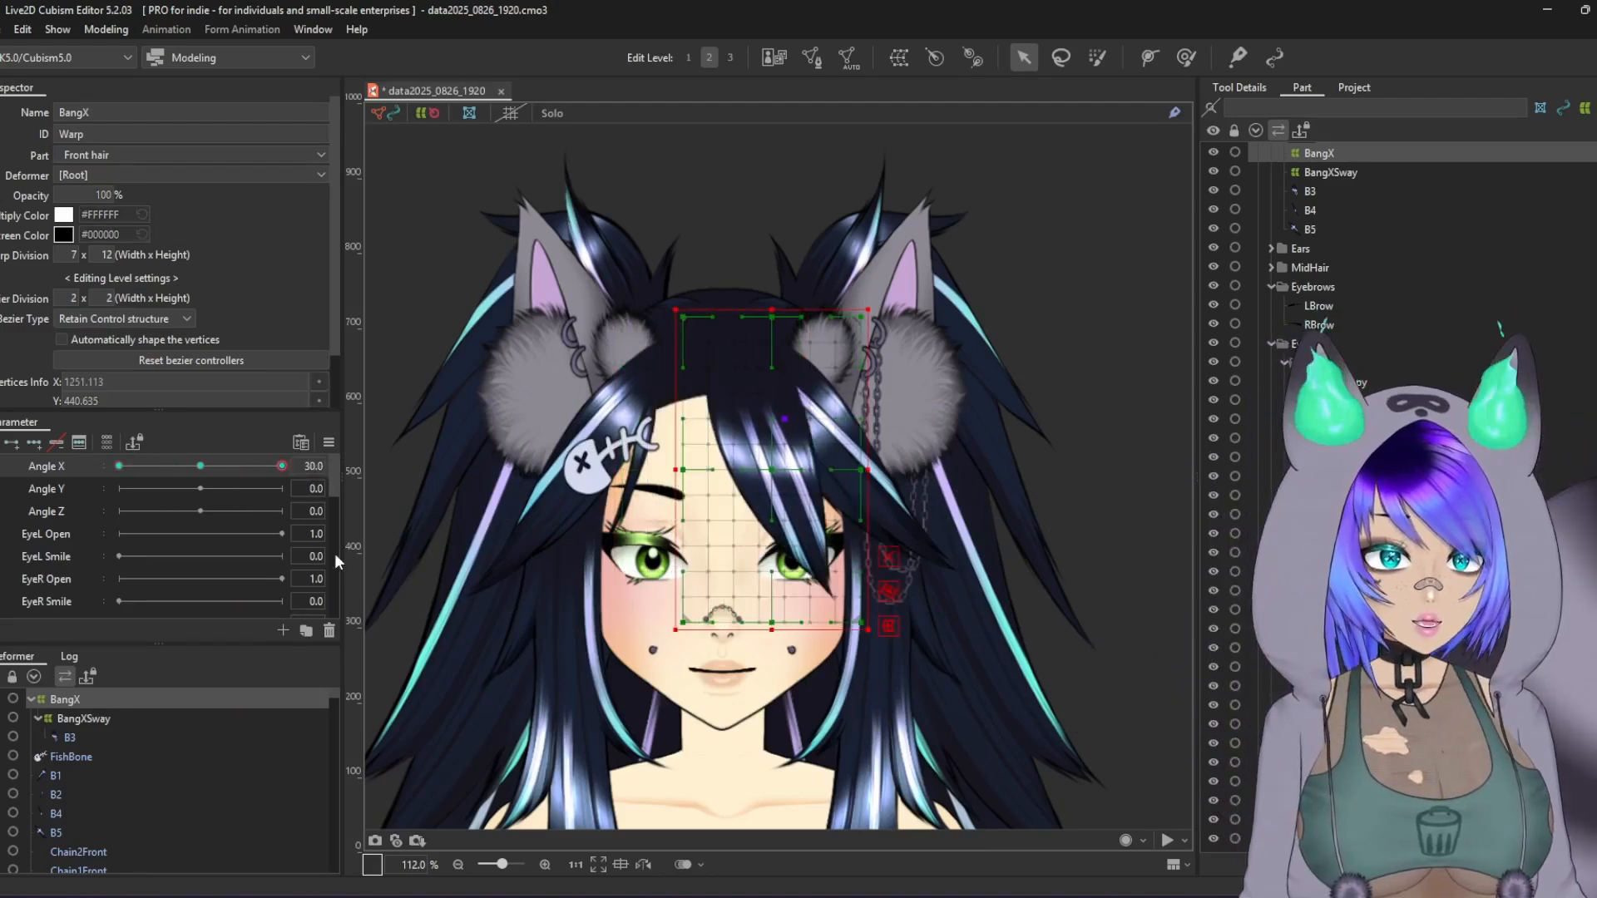
pyautogui.moveTo(305, 534); pyautogui.dragTo(142, 725)
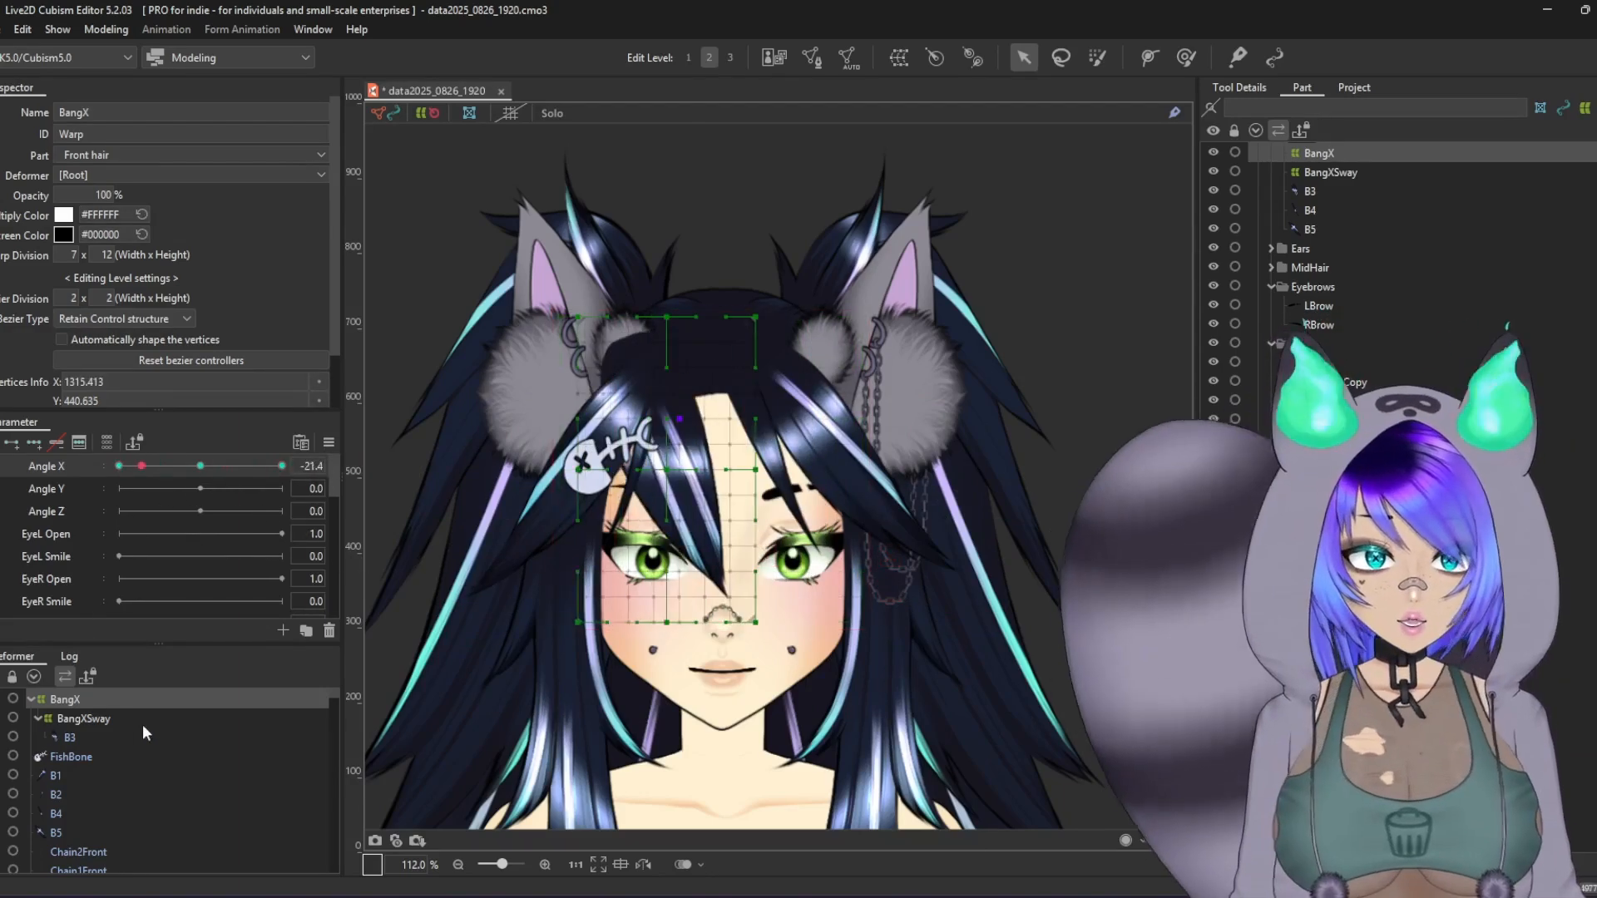
pyautogui.click(201, 466)
# Step: Add three keyforms on the BangXSway parameter to the BangXSway deformer
pyautogui.click(83, 718)
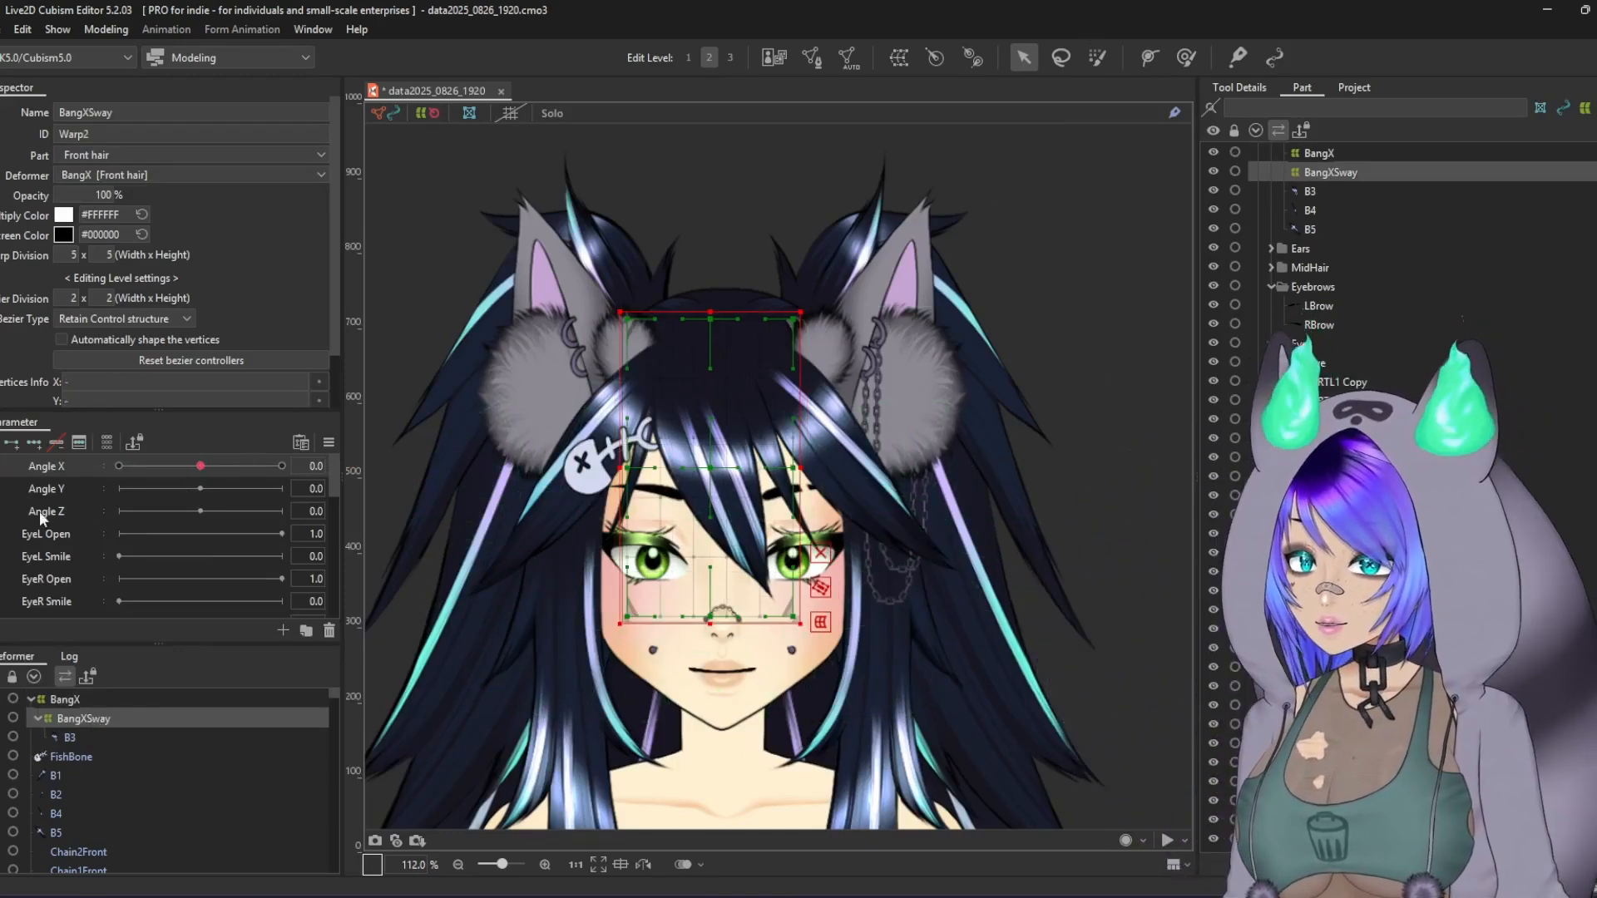
pyautogui.scroll(-5, 81, 554)
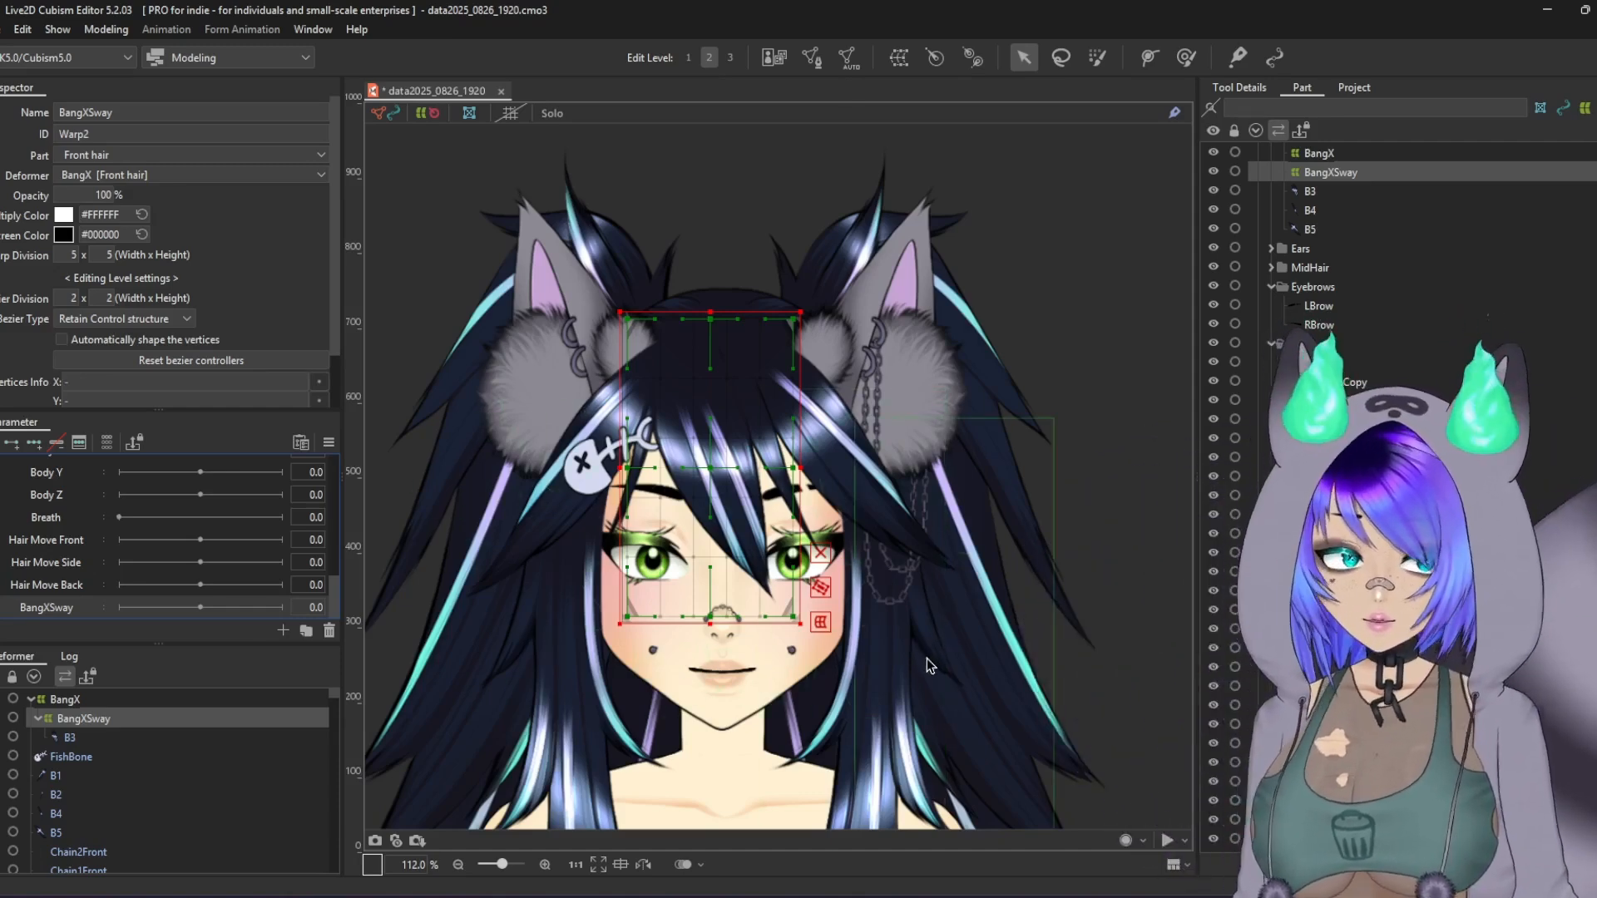
pyautogui.moveTo(944, 751); pyautogui.dragTo(1012, 734)
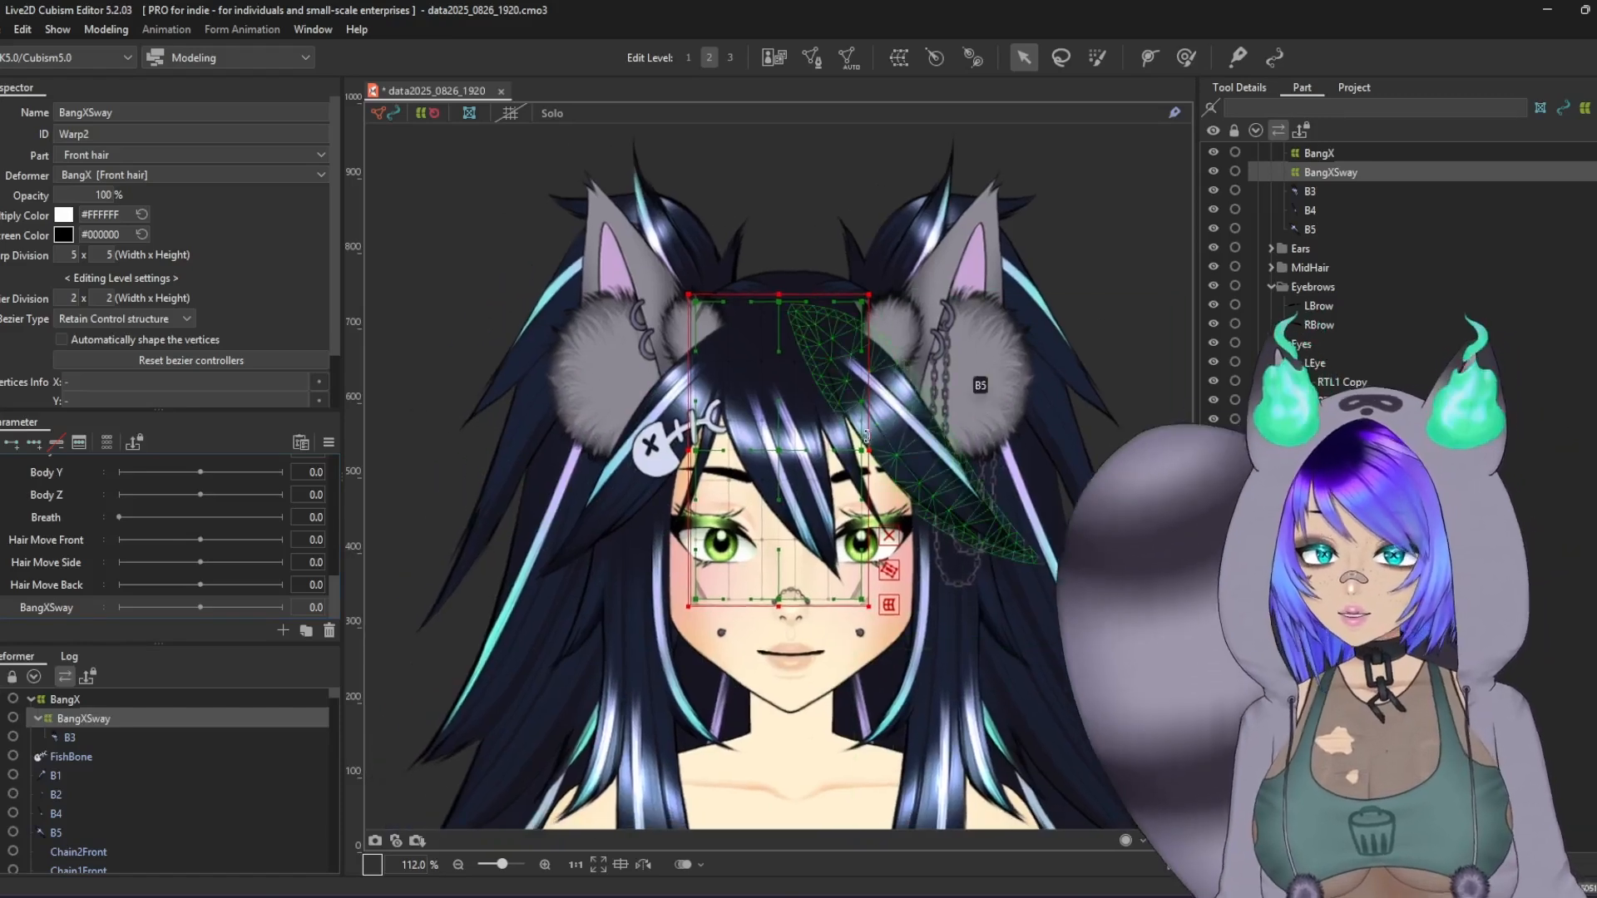
pyautogui.click(34, 442)
# Step: At BangXSway 1.0, place a five-point temporary deform path down the B3 strand and bend its lower part sideways
pyautogui.click(889, 569)
pyautogui.click(778, 274)
pyautogui.click(776, 349)
pyautogui.click(783, 450)
pyautogui.click(813, 532)
pyautogui.click(825, 582)
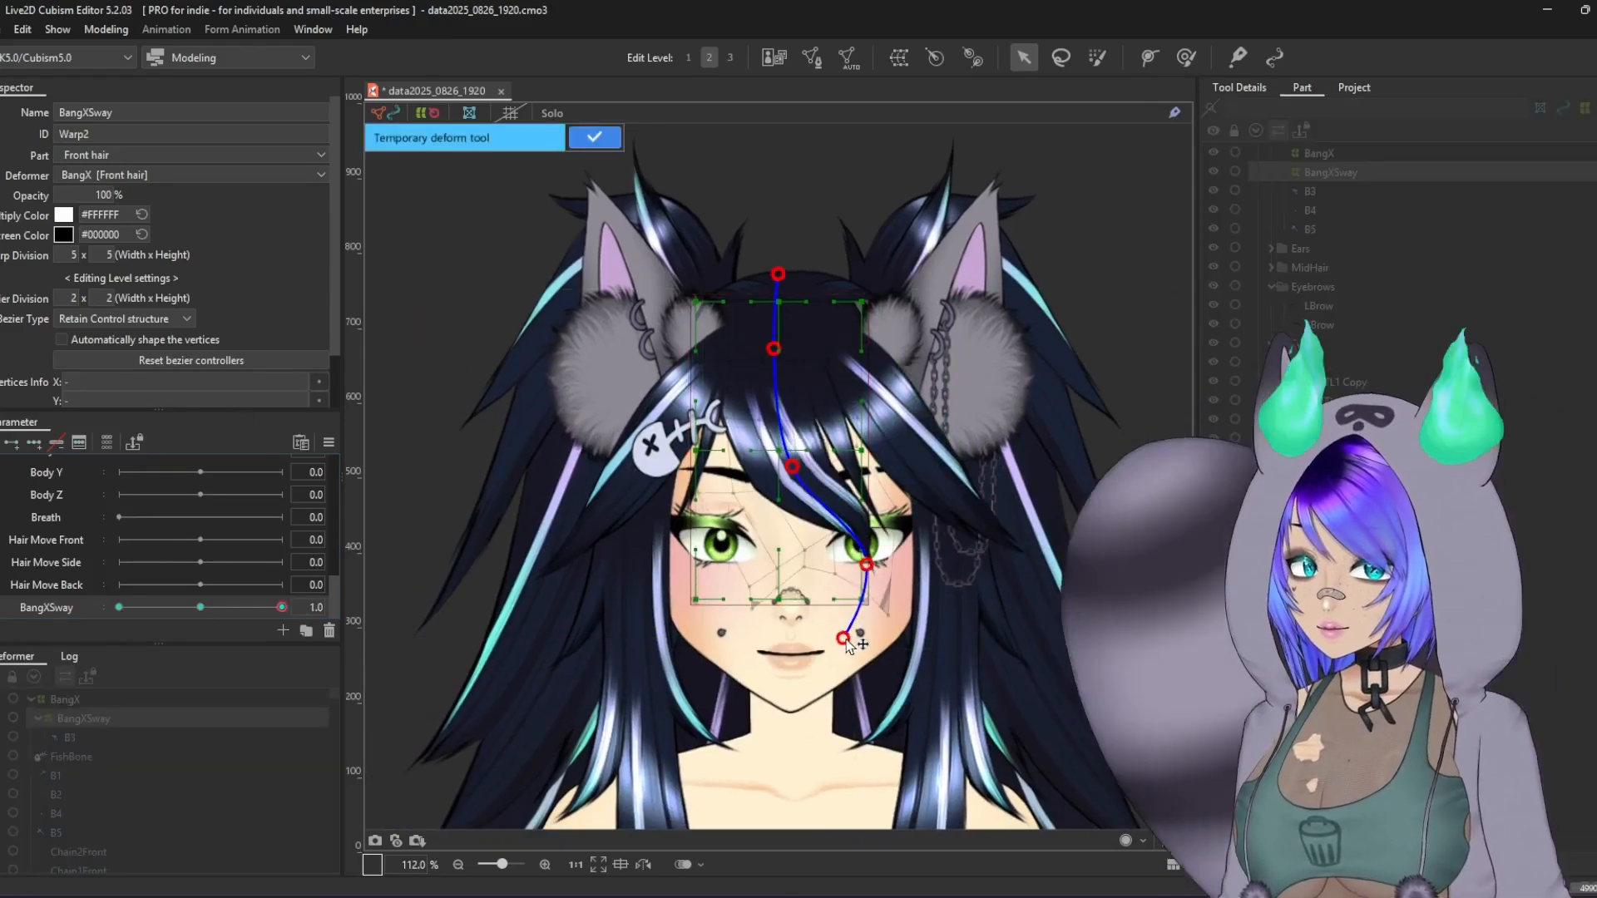
pyautogui.moveTo(845, 638); pyautogui.dragTo(893, 545)
# Step: Apply the temporary deformation and mirror the bend to the BangXSway -1.0 keyform
pyautogui.click(328, 442)
pyautogui.click(777, 623)
pyautogui.moveTo(281, 608); pyautogui.dragTo(101, 616)
pyautogui.click(595, 138)
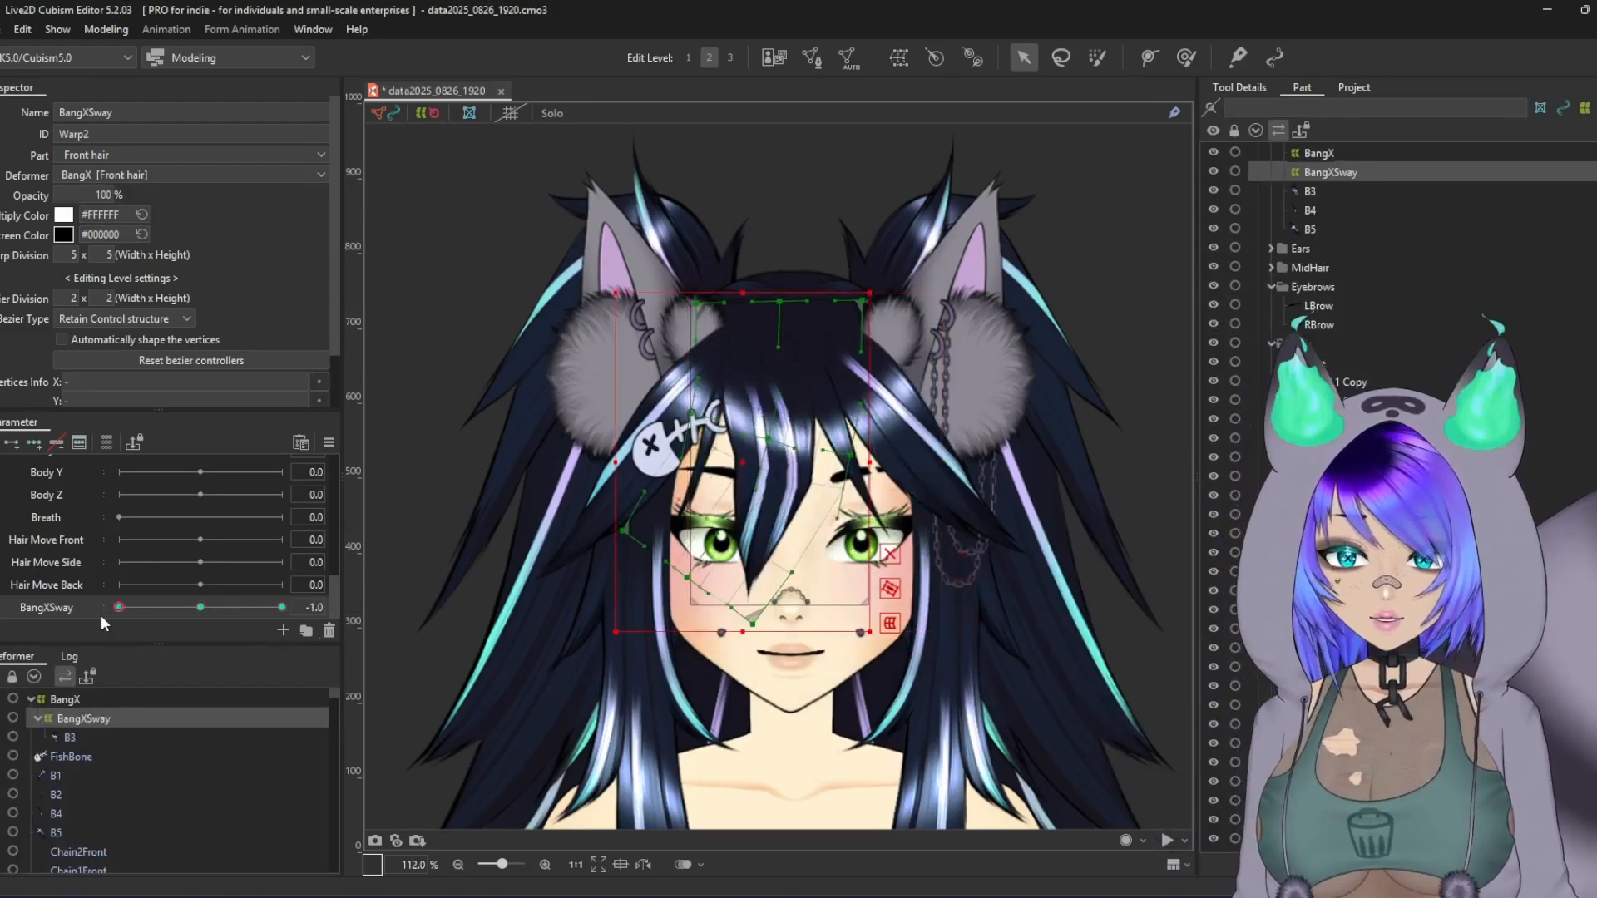
# Step: Nudge individual inner grid points of the BangXSway deformer around the bent B3 strand at BangXSway -1.0
pyautogui.scroll(5, 750, 525)
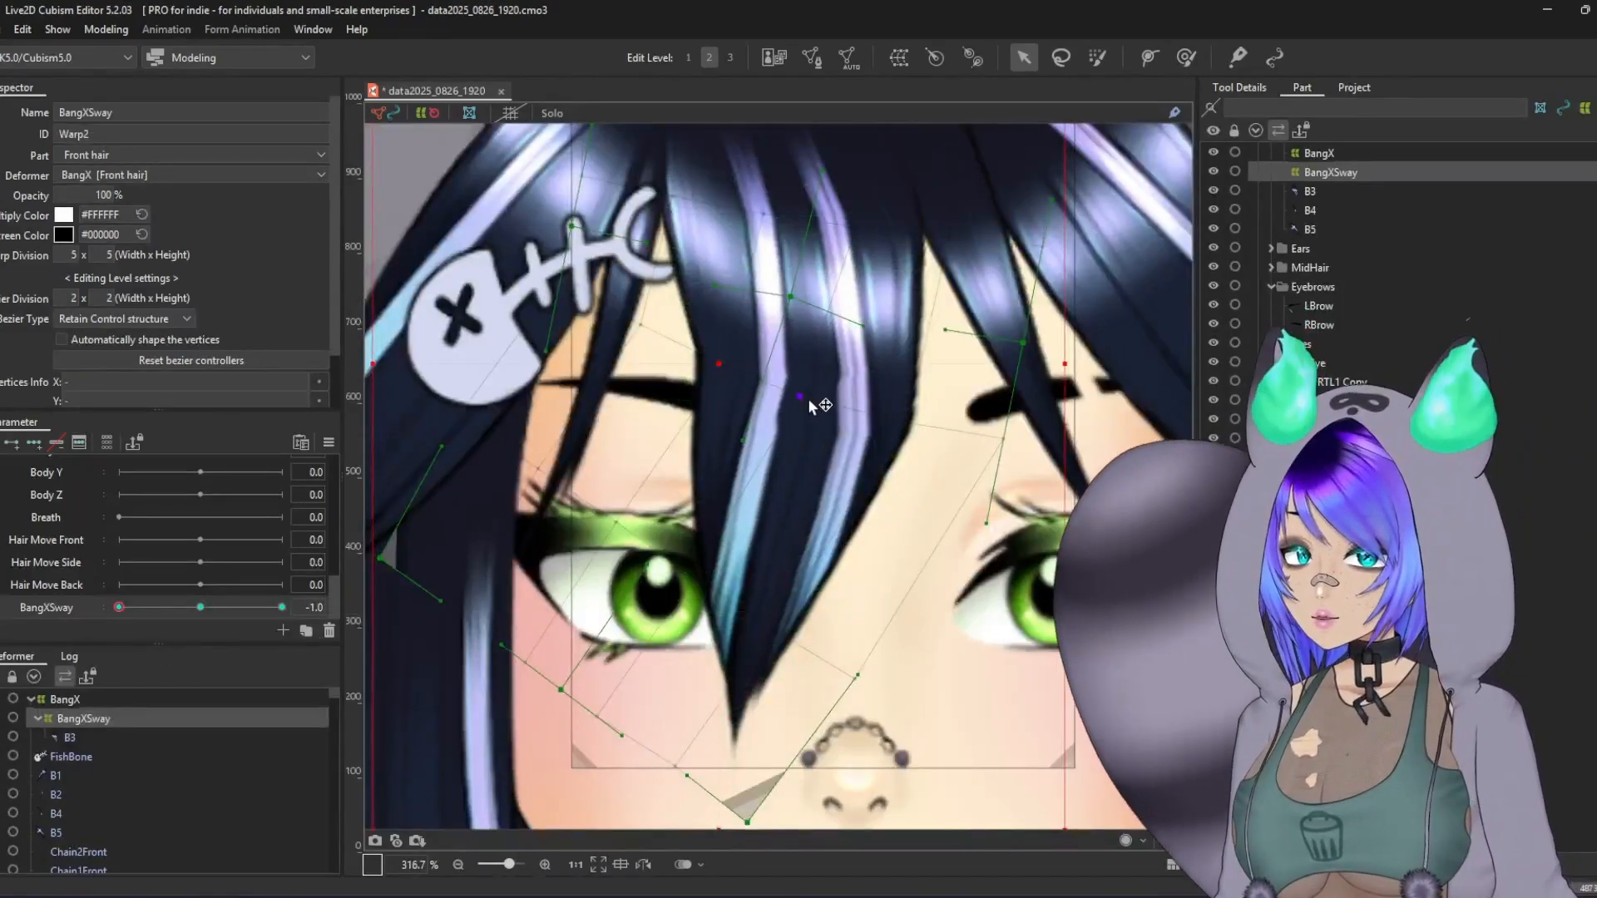
pyautogui.moveTo(755, 381); pyautogui.dragTo(677, 367)
pyautogui.scroll(5, 726, 367)
pyautogui.scroll(-6, 677, 367)
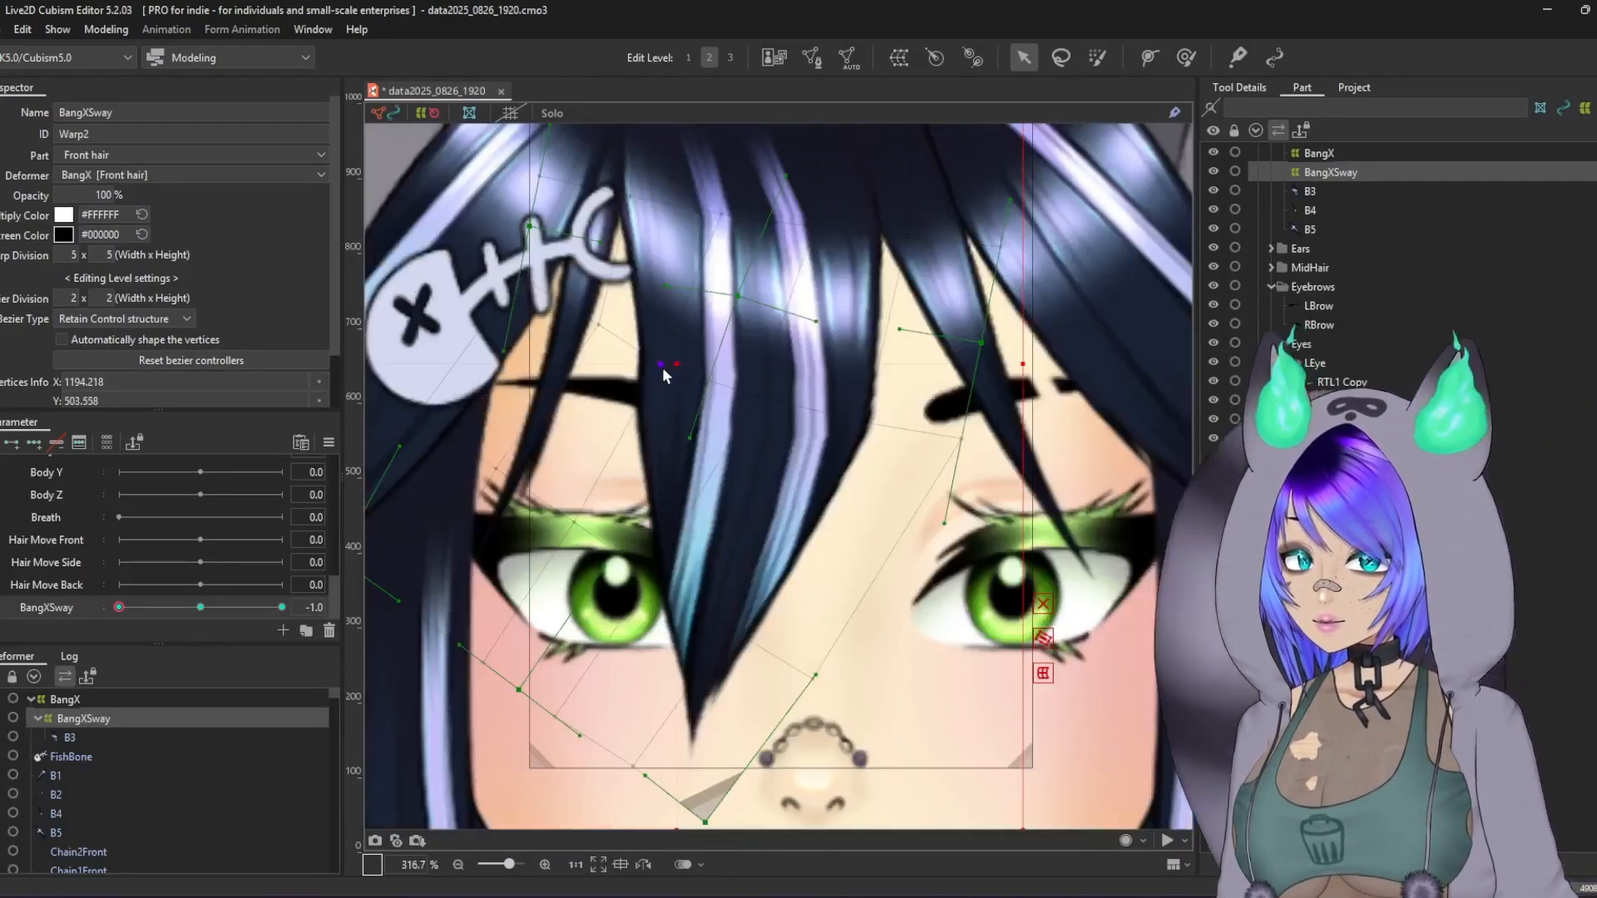
pyautogui.moveTo(802, 409); pyautogui.dragTo(838, 420)
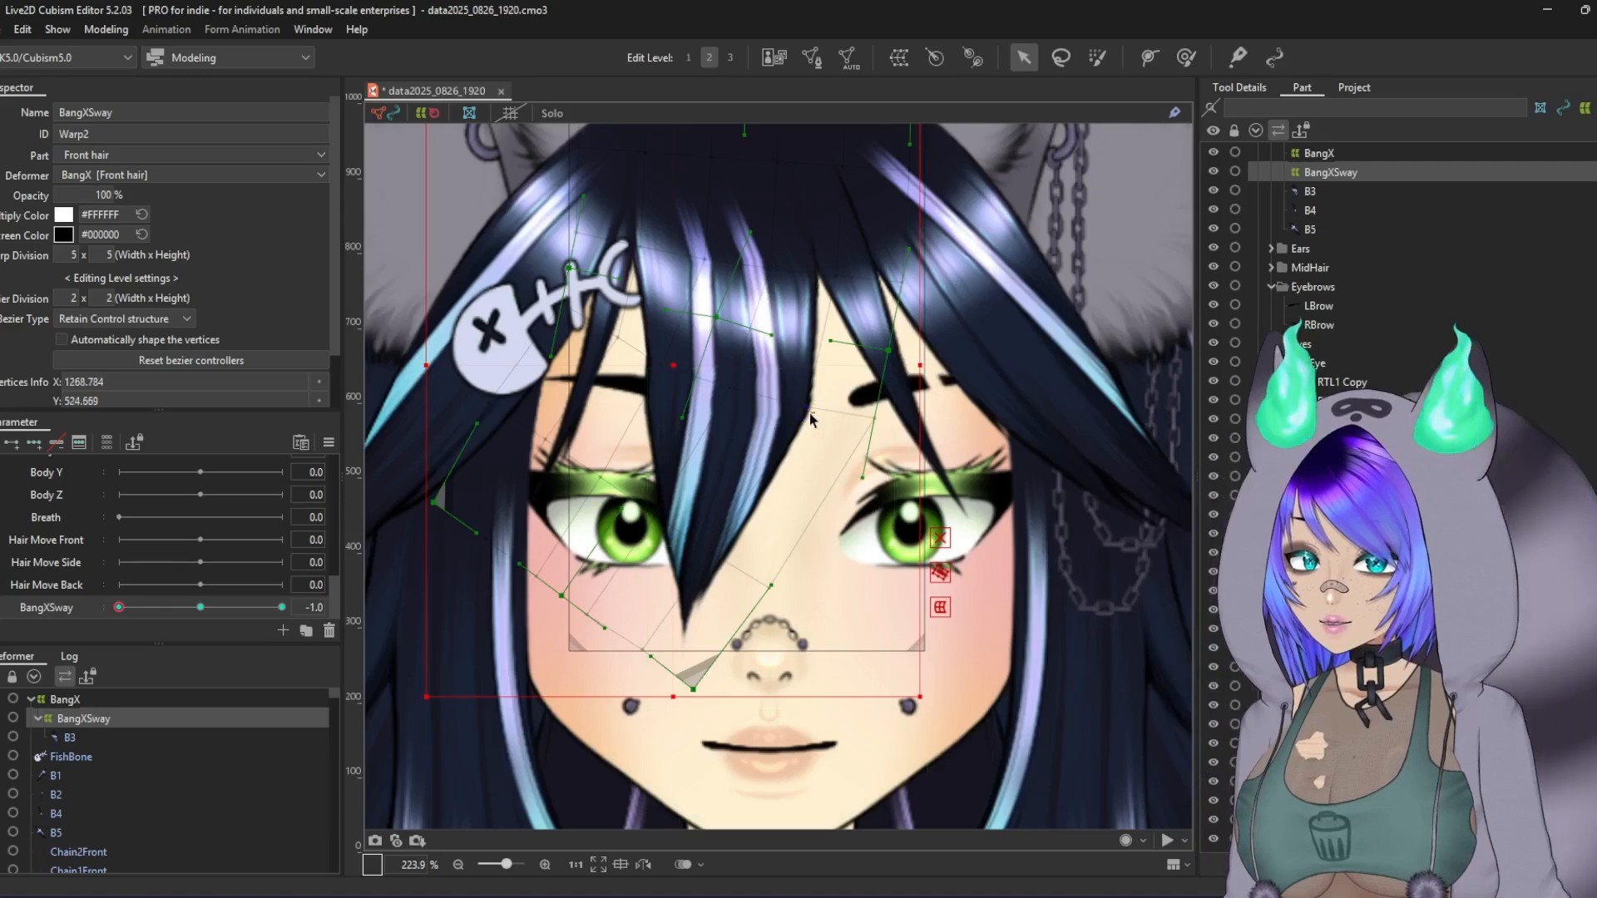
pyautogui.scroll(-5, 786, 537)
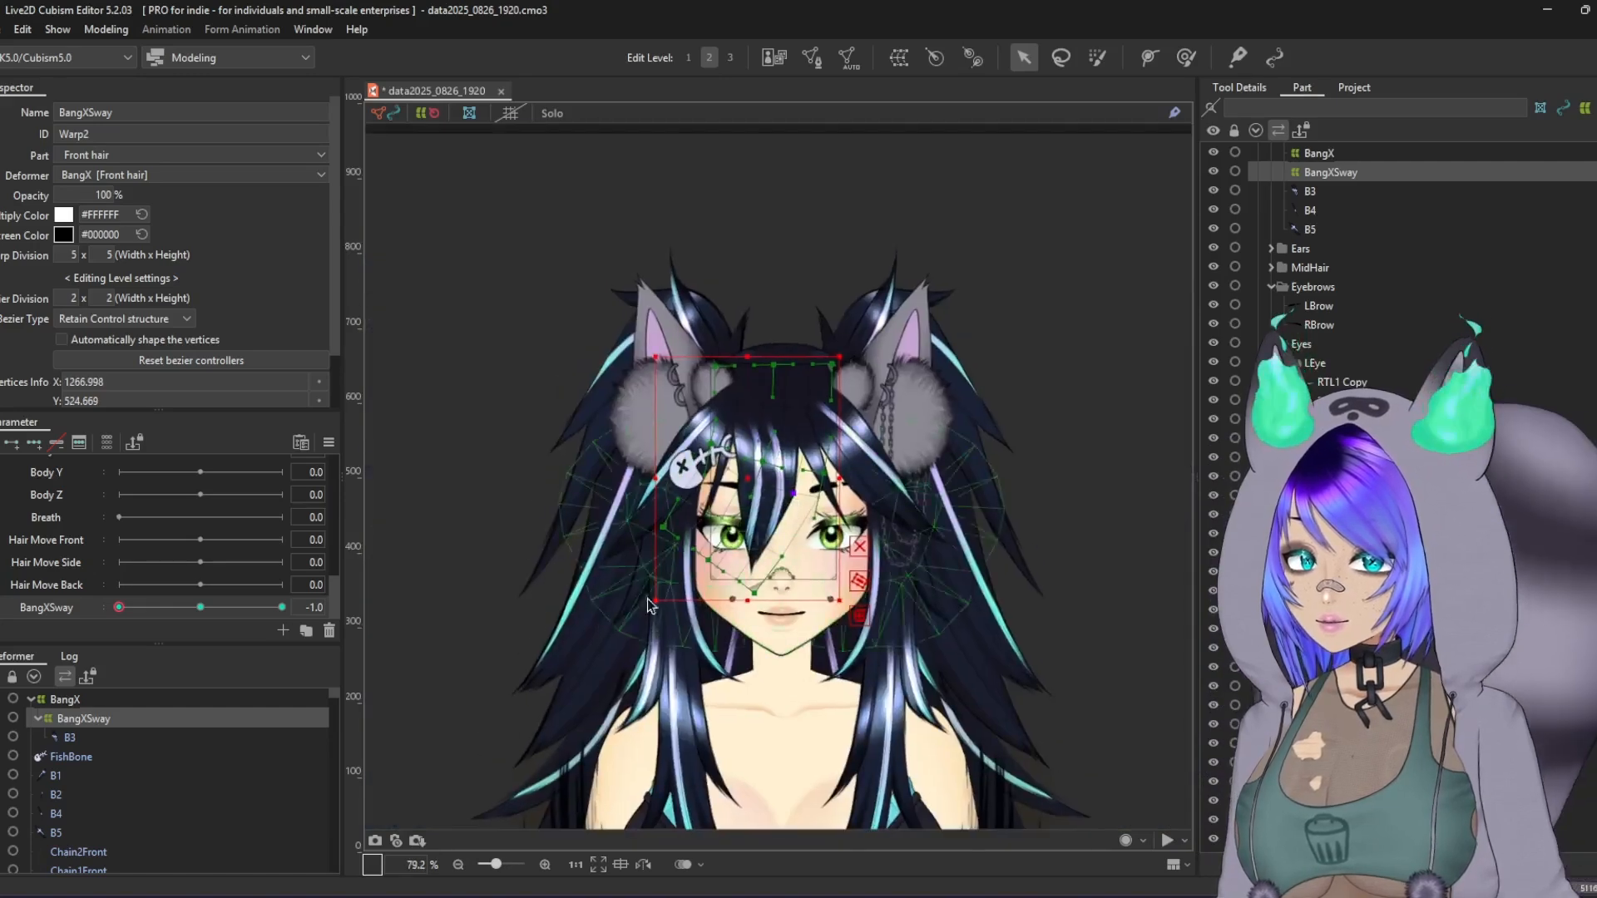
pyautogui.scroll(3, 602, 575)
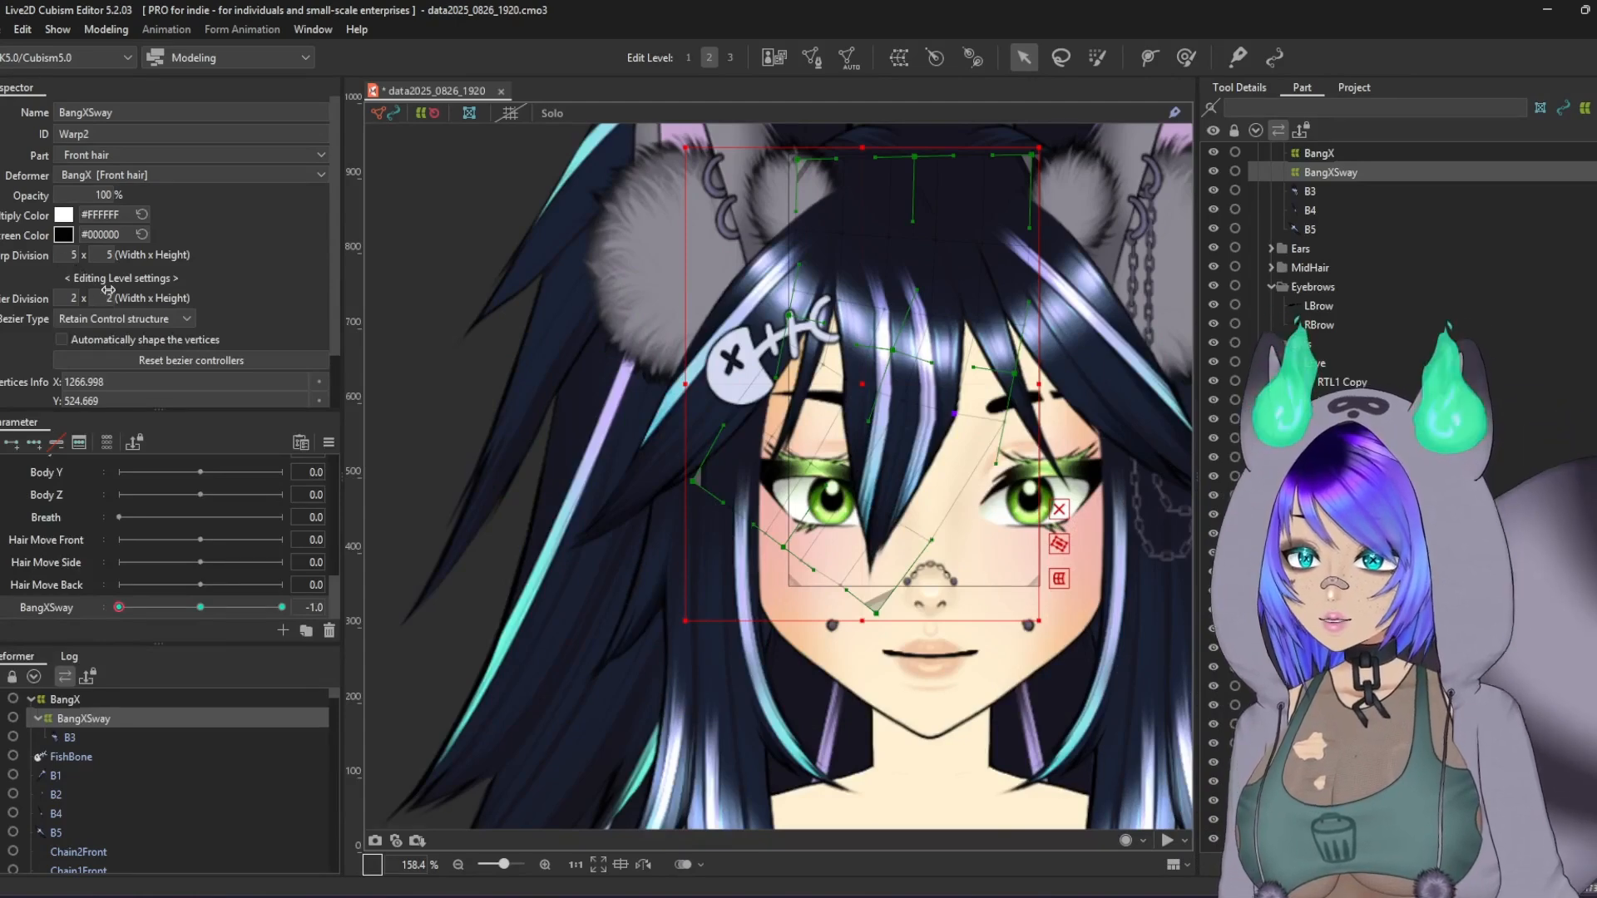
# Step: Reset the BangXSway parameter to 0, set the BangXSway deformer's warp division to 10 × 20, and check the sway
pyautogui.click(201, 608)
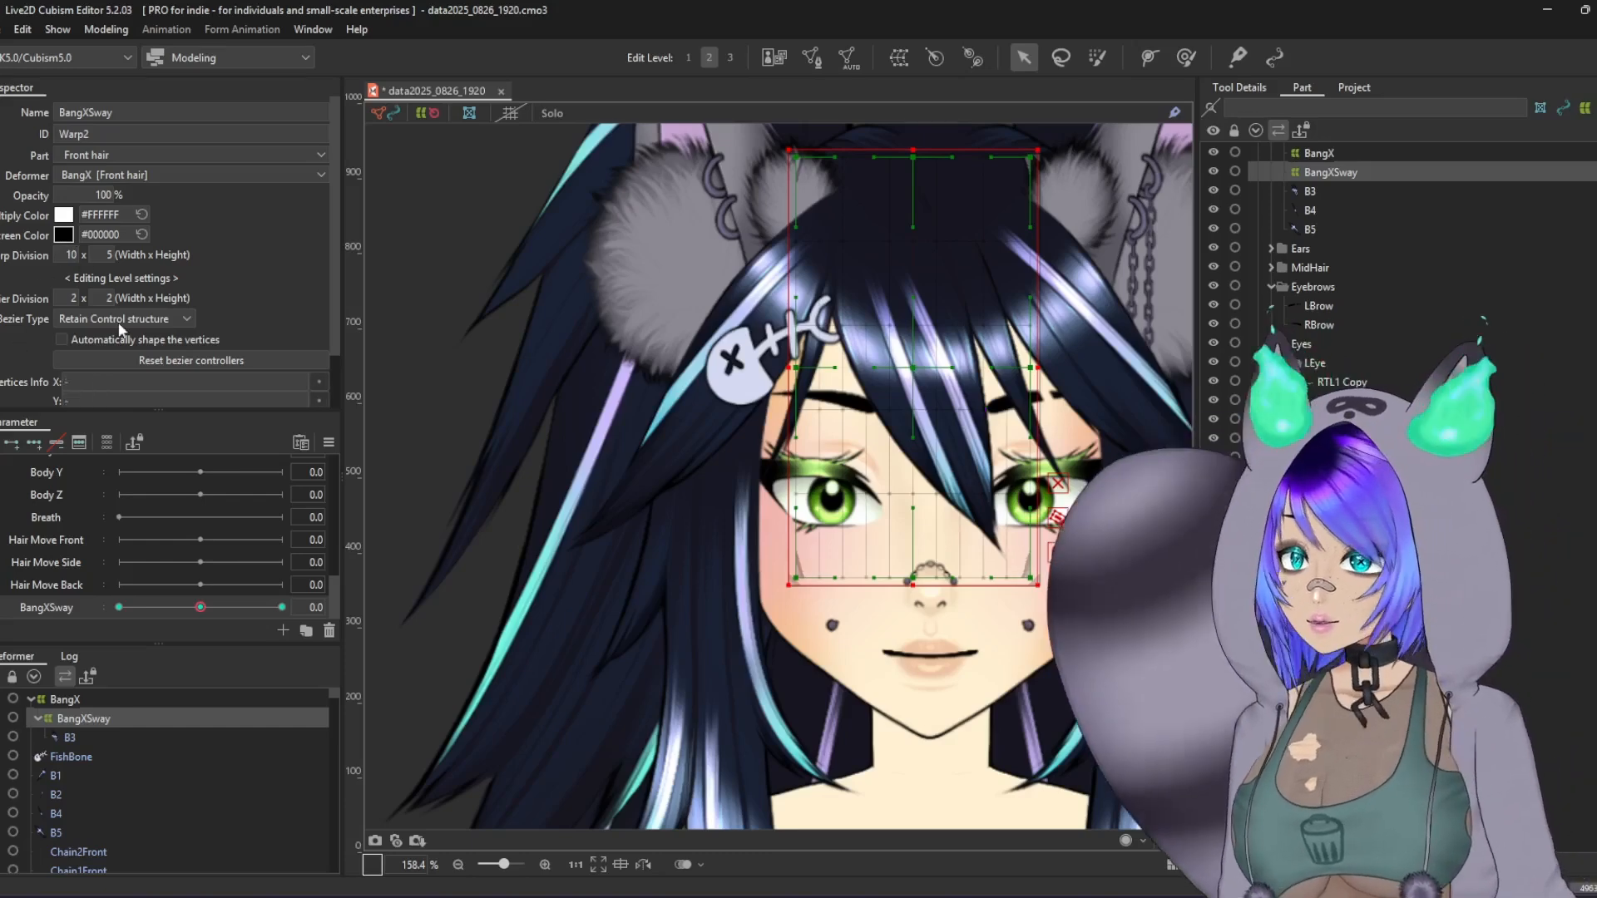
pyautogui.click(104, 255)
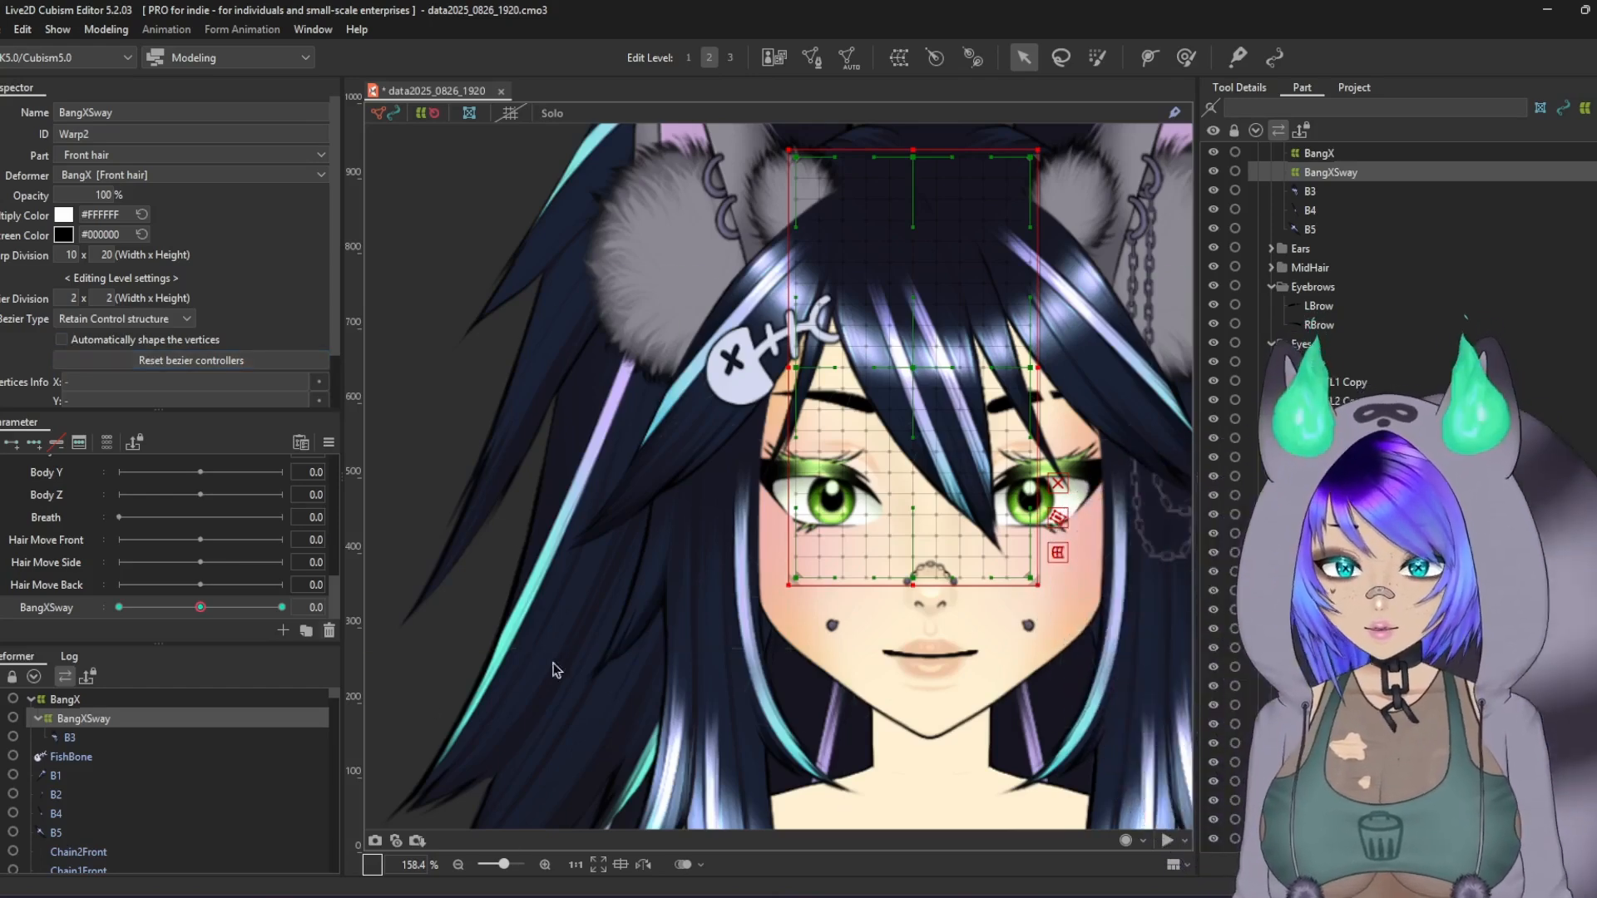
pyautogui.moveTo(212, 607)
pyautogui.mouseDown()
pyautogui.moveTo(305, 637)
pyautogui.moveTo(191, 637)
pyautogui.moveTo(119, 597)
pyautogui.moveTo(271, 581)
pyautogui.moveTo(211, 577)
pyautogui.moveTo(195, 610)
pyautogui.mouseUp()
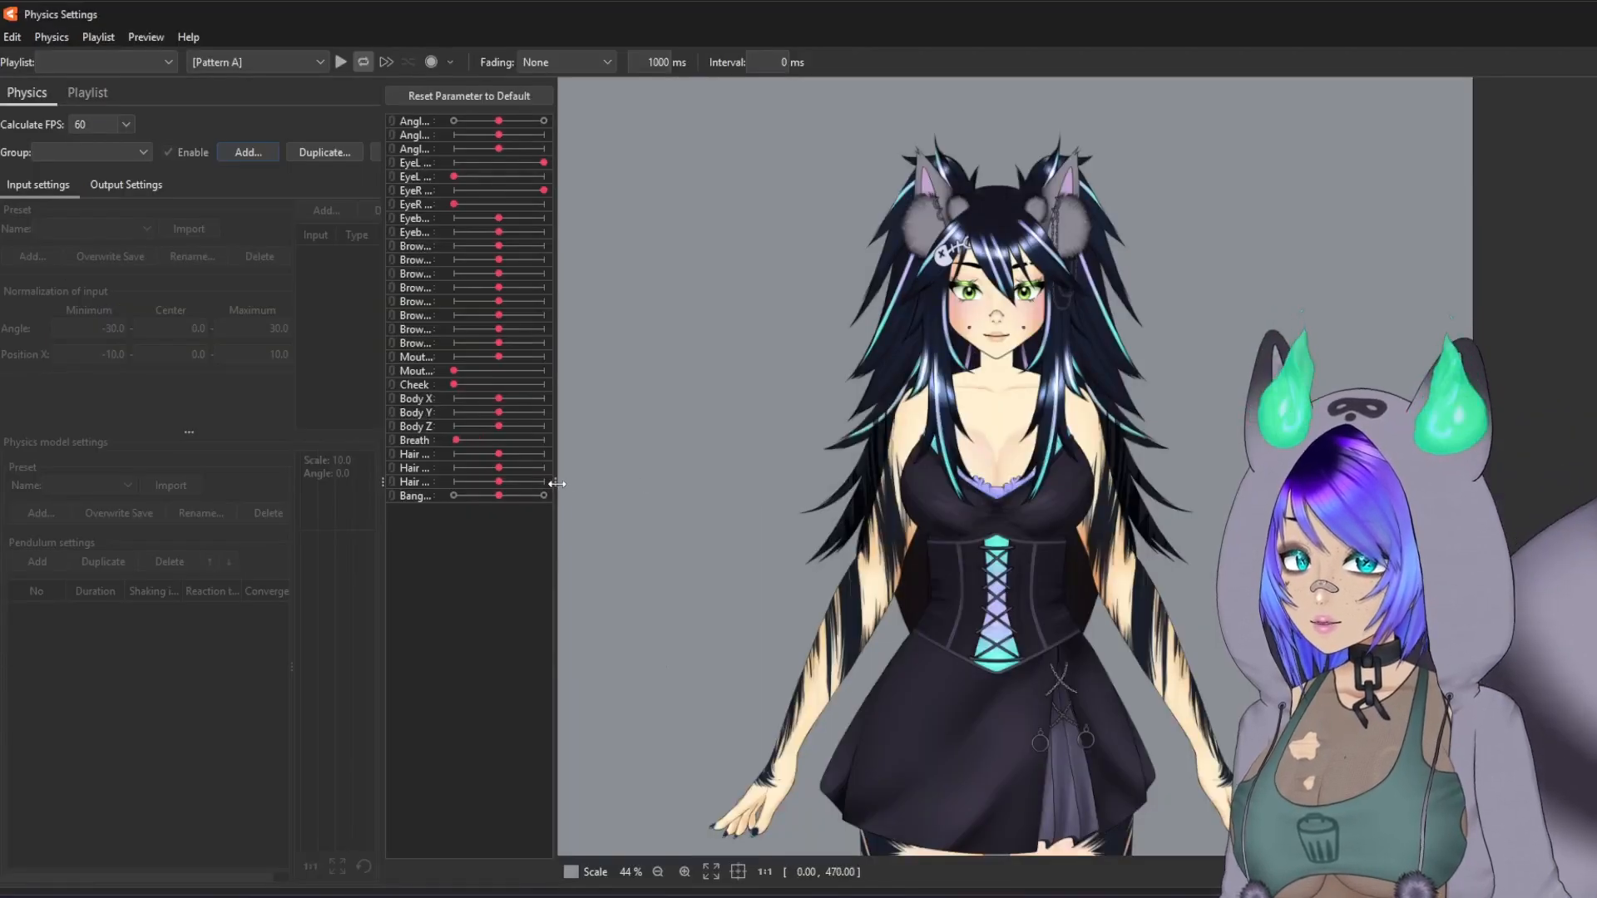
# Step: In Physics Settings, widen the parameter and settings areas and add a BangXSway group that outputs to the BangXSway parameter
pyautogui.moveTo(557, 484); pyautogui.dragTo(712, 491)
pyautogui.moveTo(385, 488); pyautogui.dragTo(511, 482)
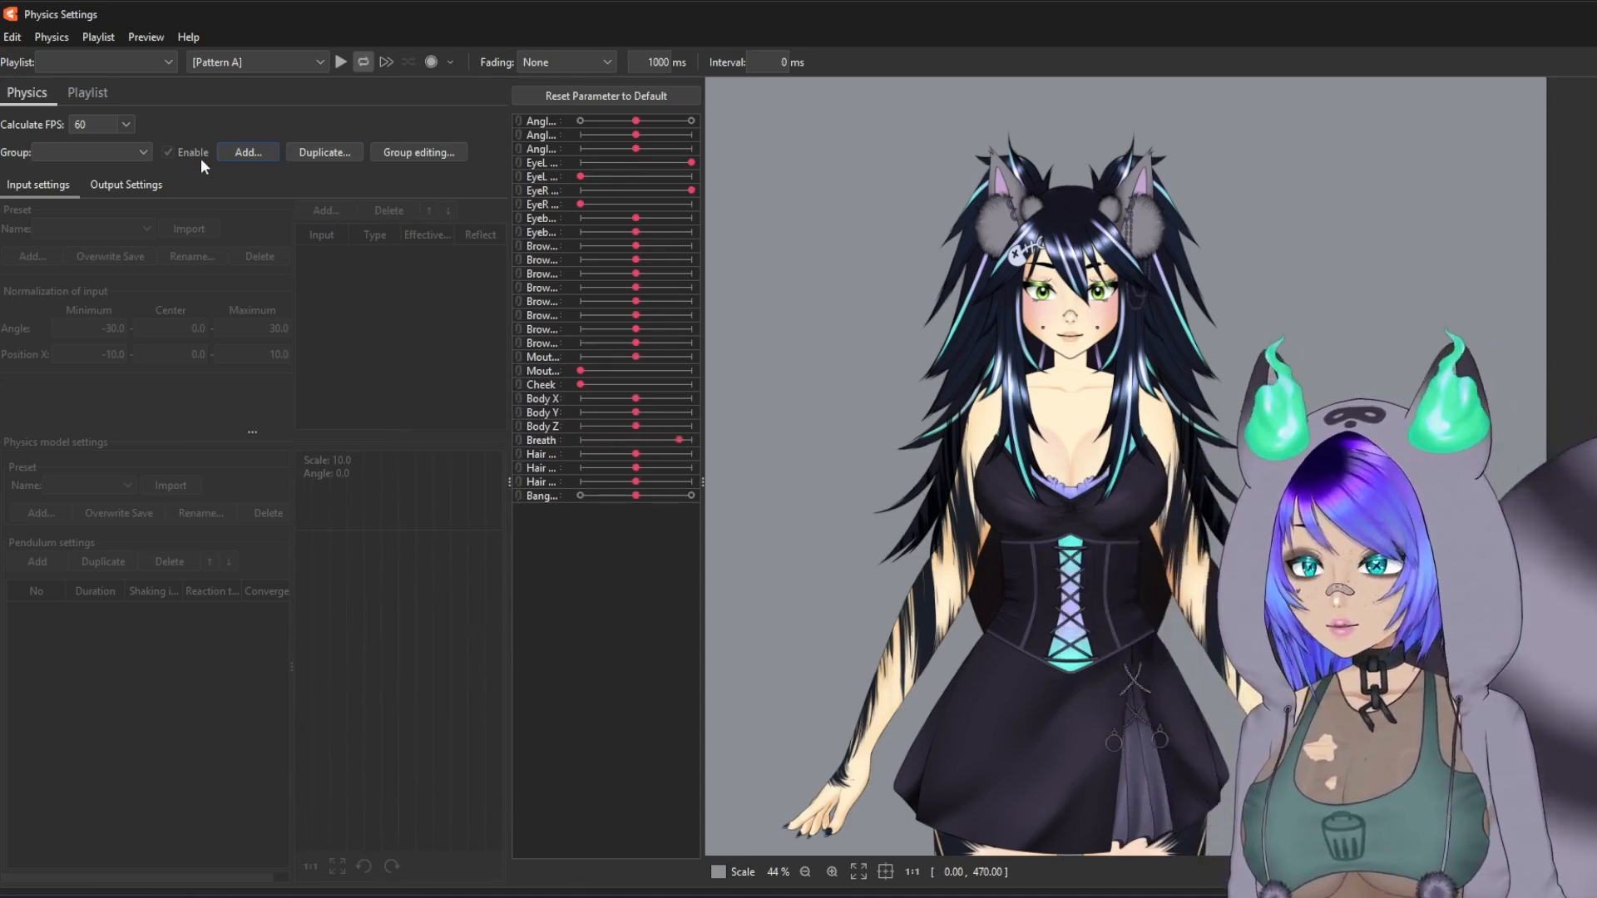
pyautogui.click(248, 152)
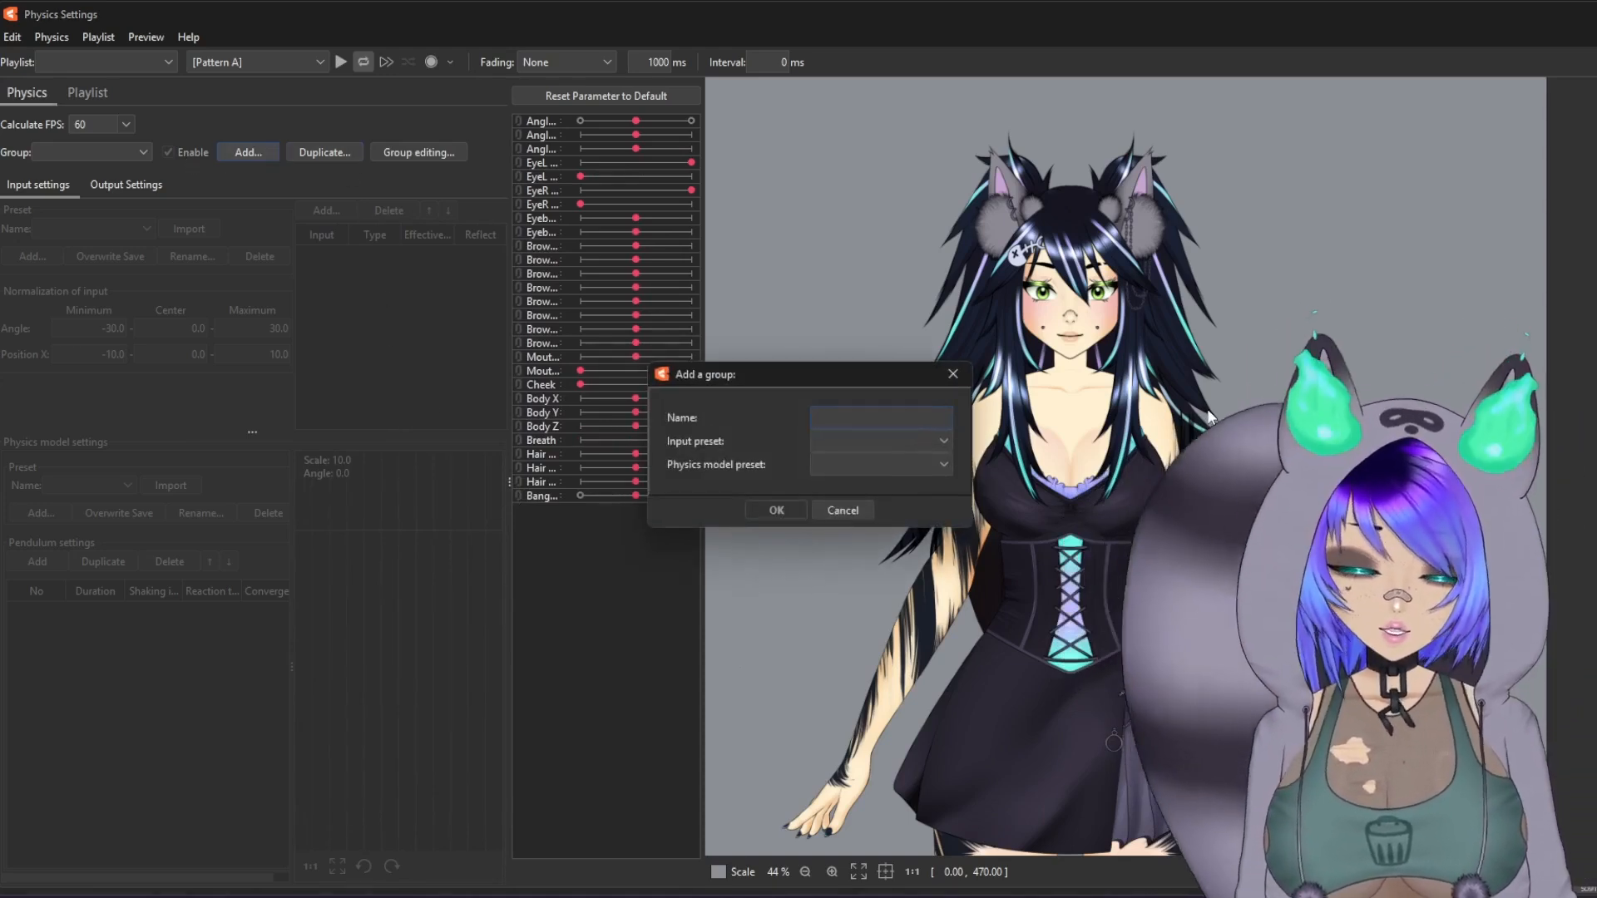
pyautogui.write('BangXS')
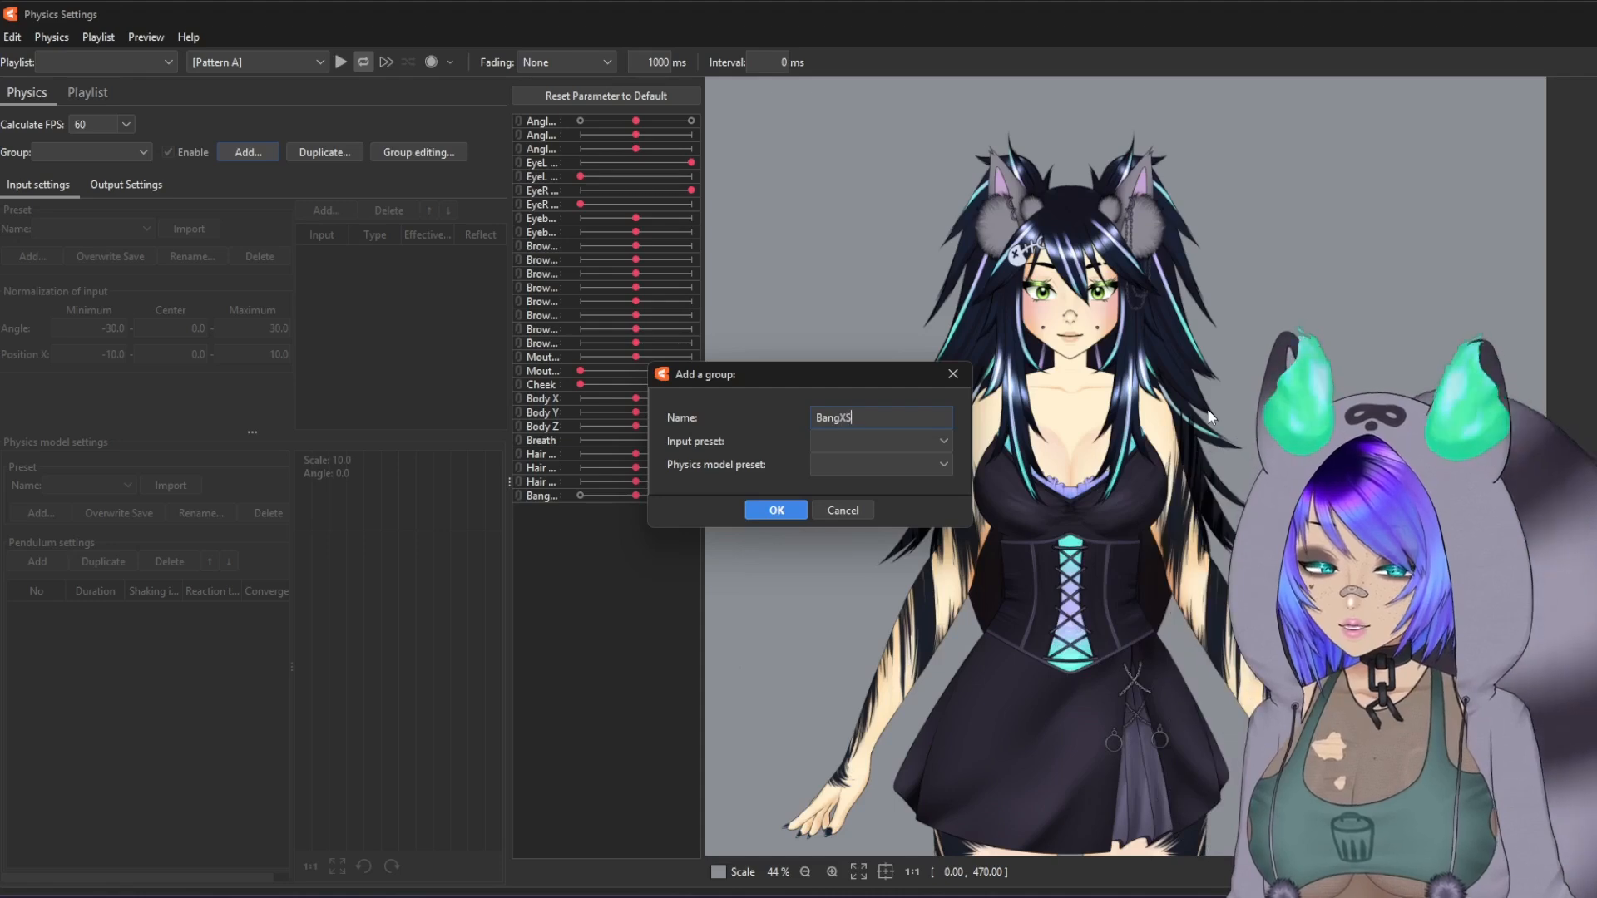
pyautogui.write('way')
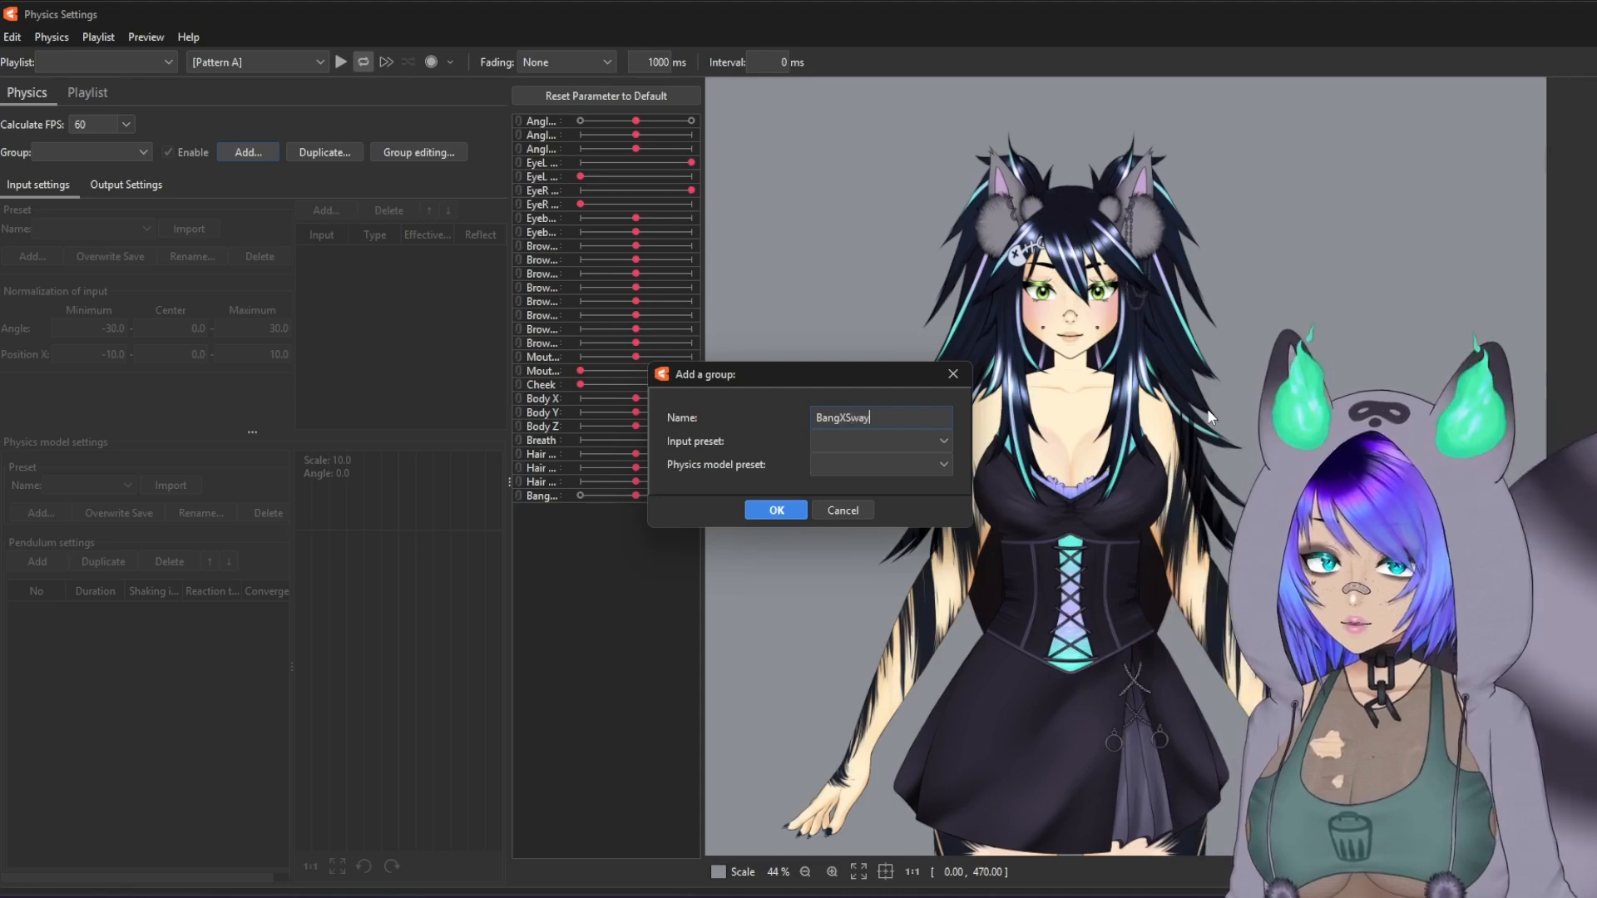
pyautogui.click(777, 510)
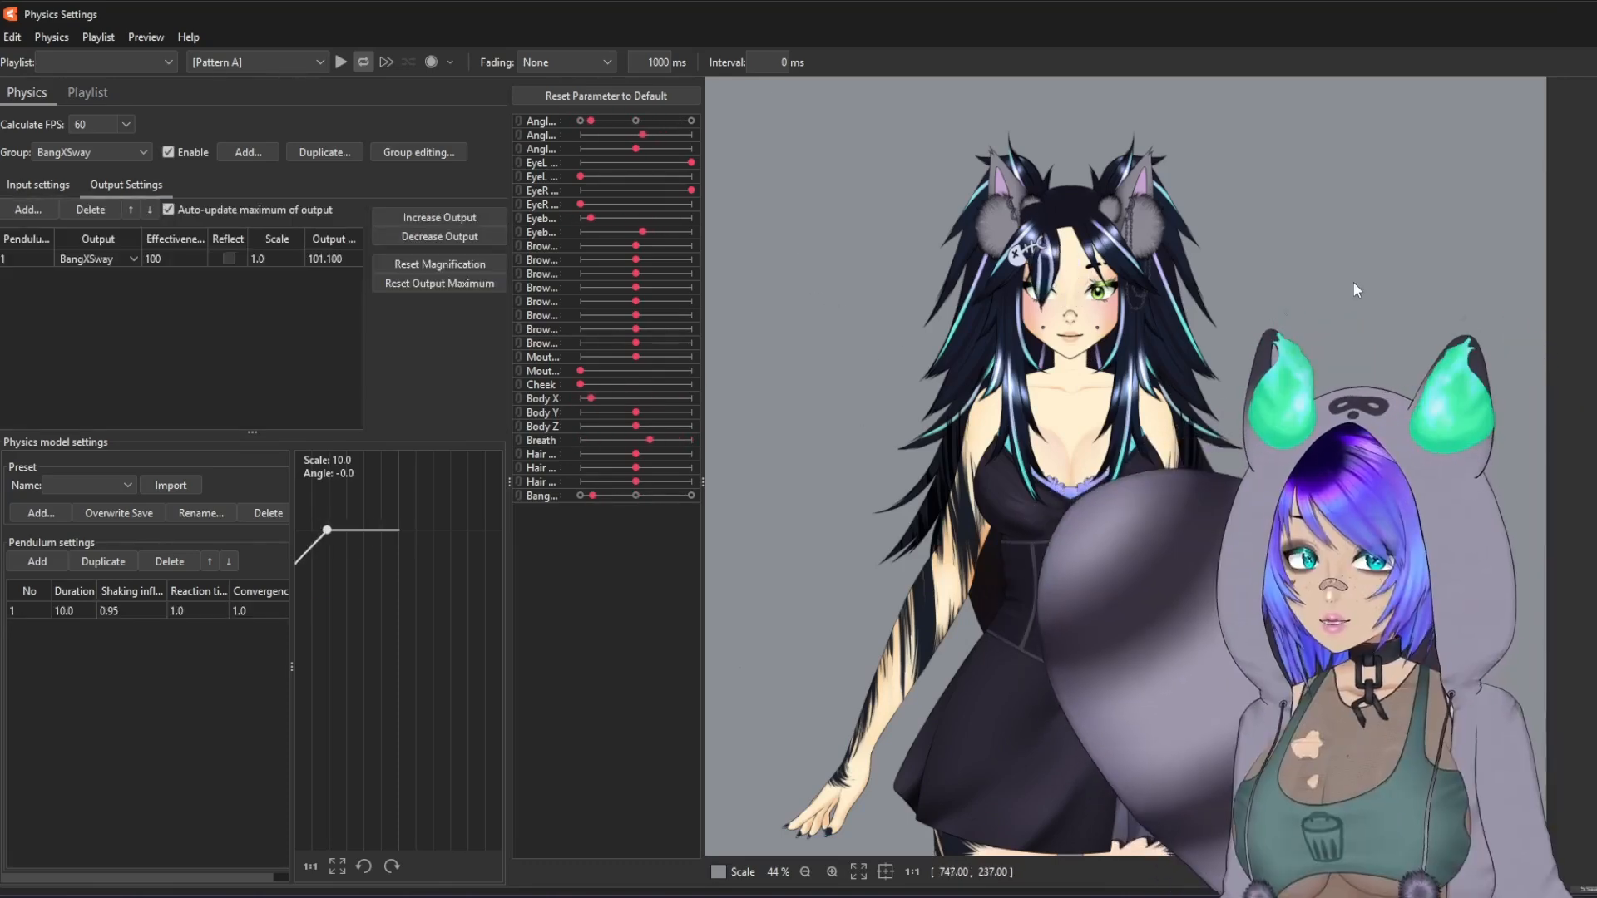
# Step: Preview the BangXSway physics by moving the character's head around and examining the bang strand up close
pyautogui.moveTo(1450, 286); pyautogui.dragTo(1075, 198)
pyautogui.scroll(3, 1074, 198)
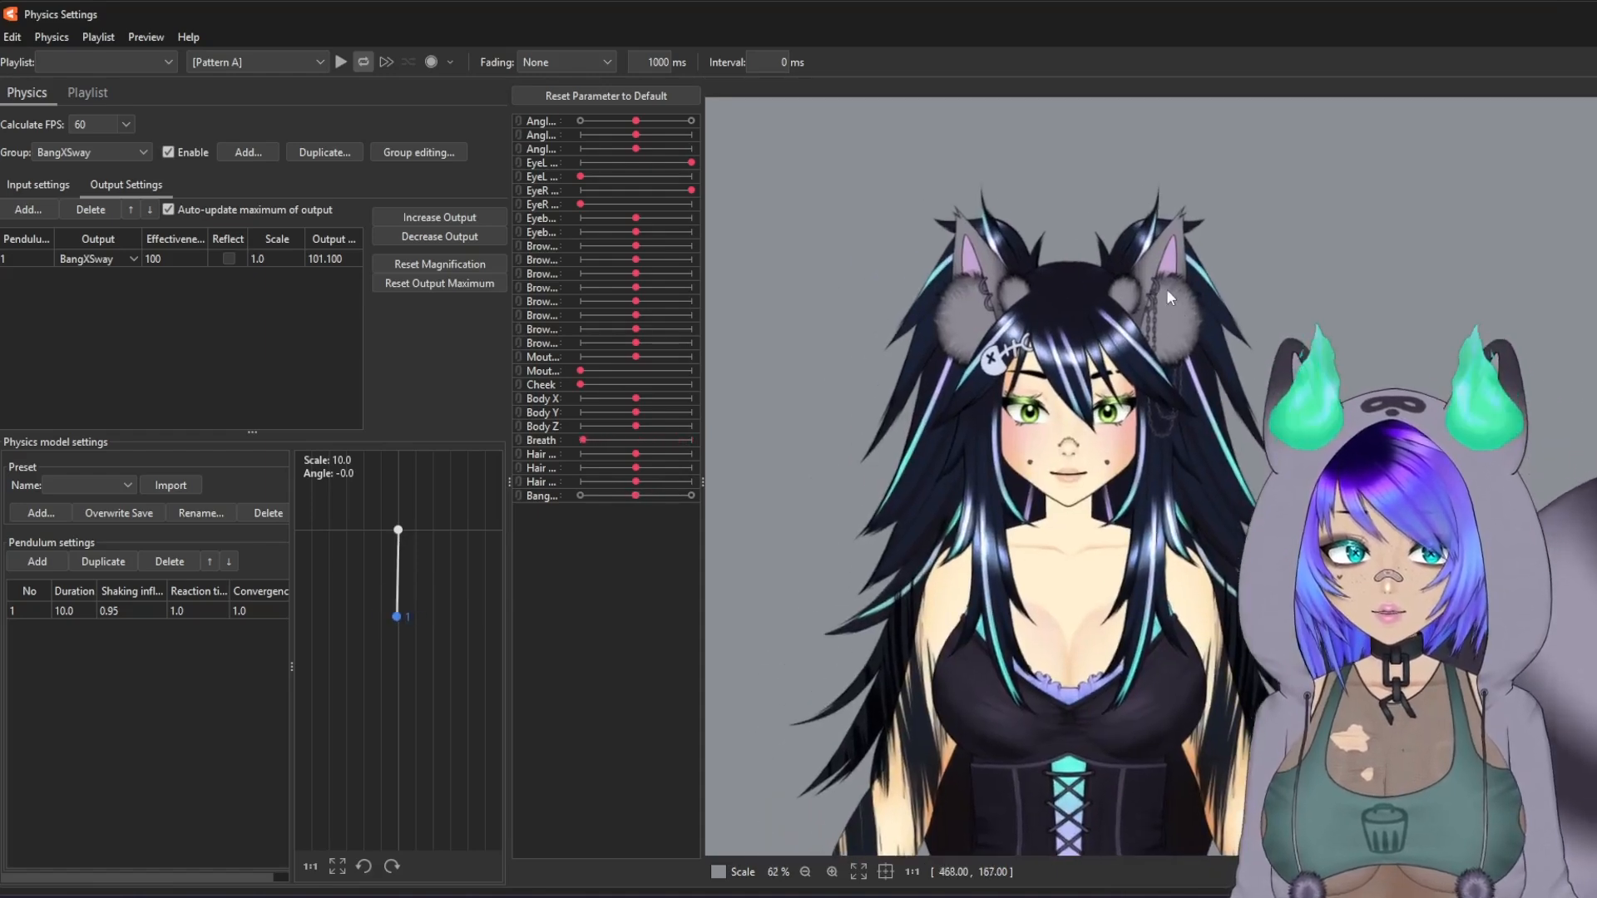
pyautogui.scroll(3, 1174, 410)
pyautogui.moveTo(1174, 406); pyautogui.dragTo(1593, 450)
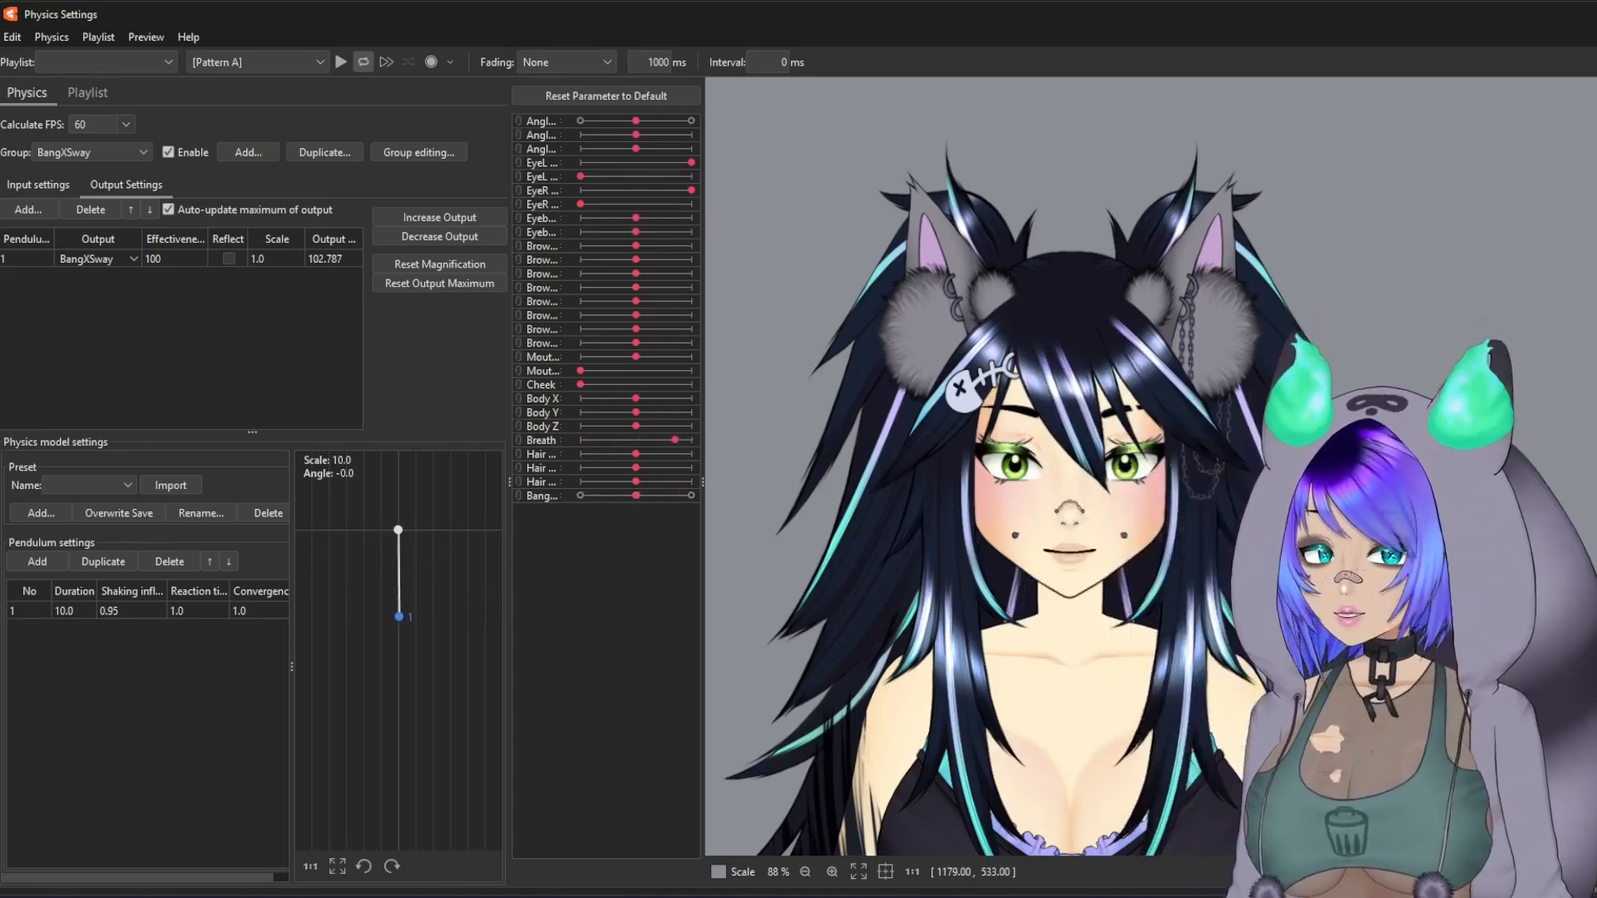
# Step: Enlarge the preview area in Physics Settings and test the bang sway by moving the character's head
pyautogui.moveTo(508, 475); pyautogui.dragTo(379, 475)
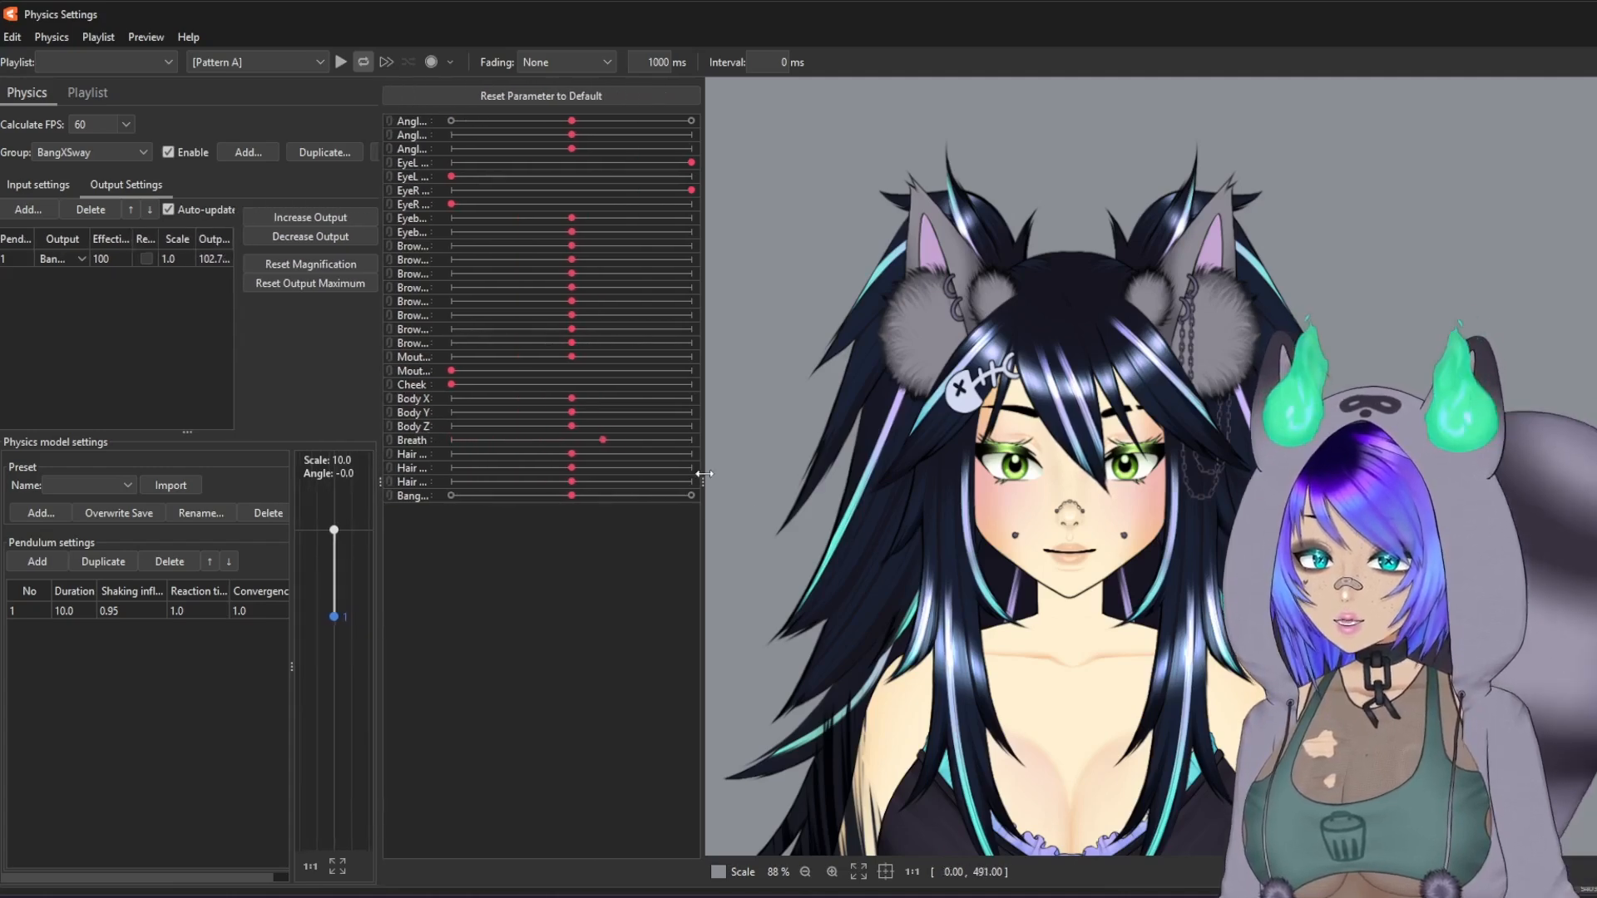
pyautogui.moveTo(703, 480); pyautogui.dragTo(592, 481)
pyautogui.moveTo(1169, 503); pyautogui.dragTo(936, 391)
pyautogui.moveTo(1462, 435); pyautogui.dragTo(1364, 432)
pyautogui.moveTo(957, 416); pyautogui.dragTo(749, 440)
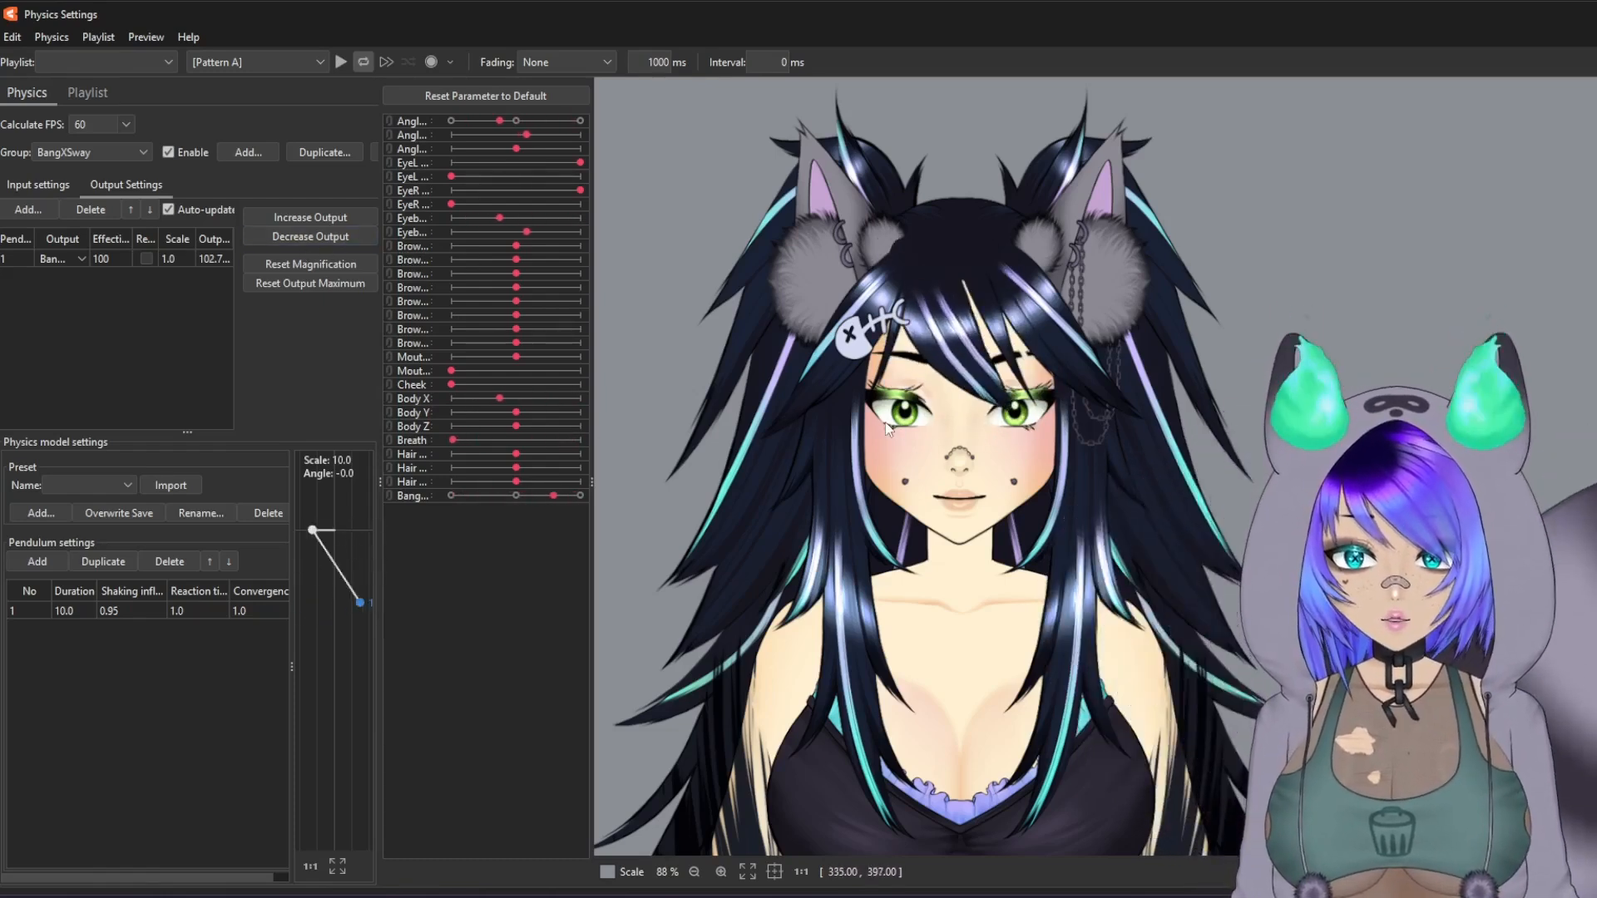
pyautogui.moveTo(1256, 287); pyautogui.dragTo(1547, 358)
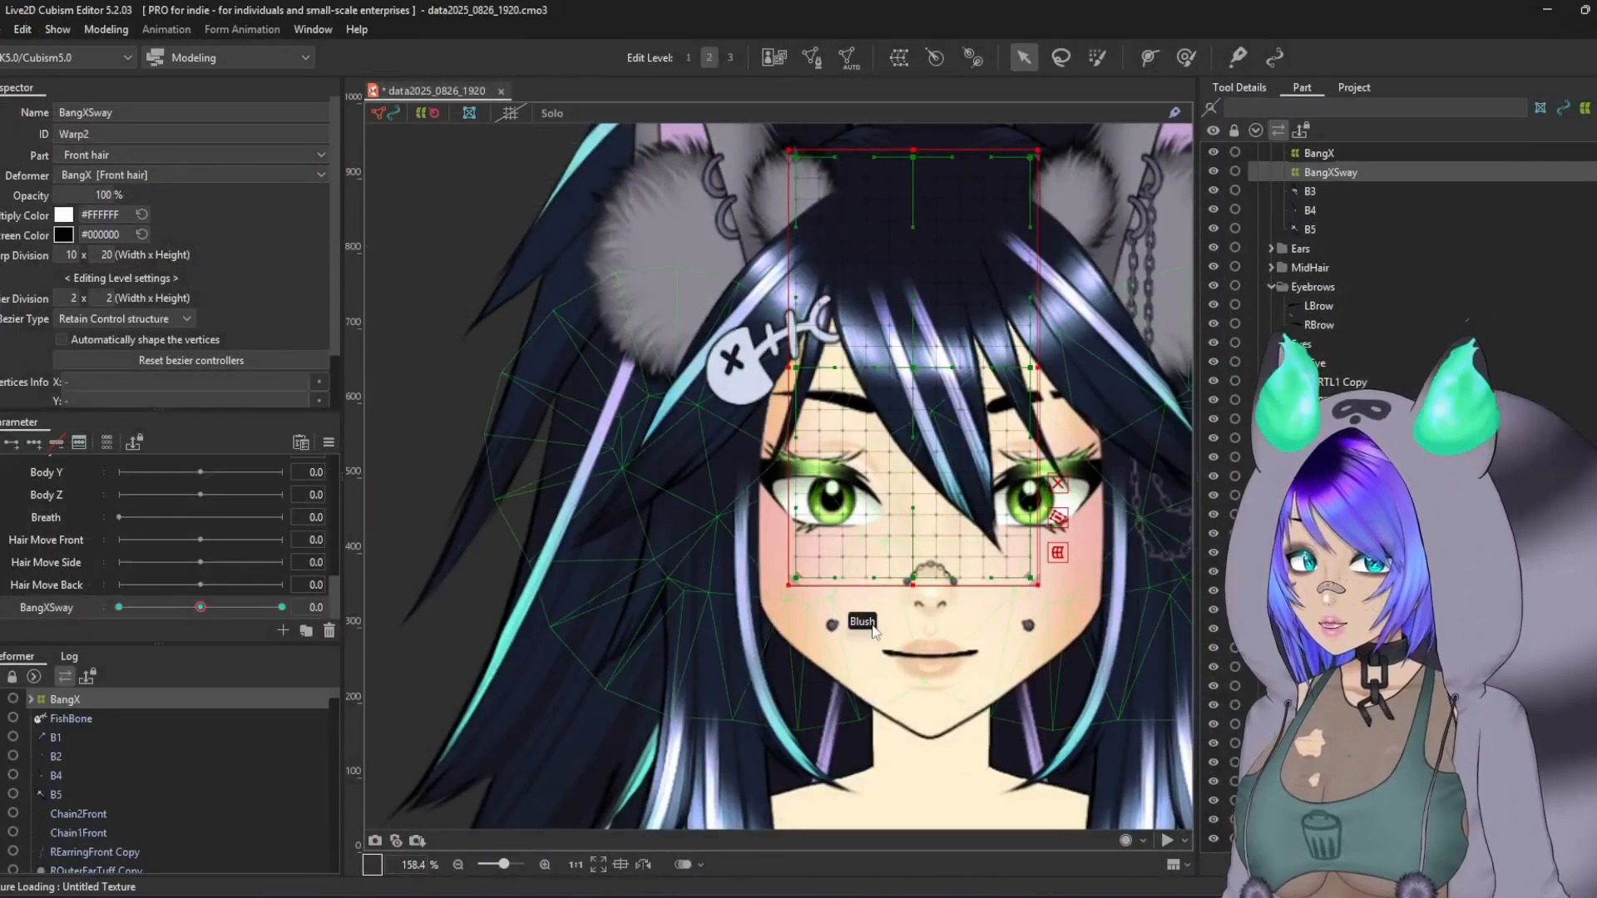
# Step: Create a rotation deformer named Front hair Rotation as the parent of the B3 strand inside BangXSway
pyautogui.scroll(-4, 1005, 426)
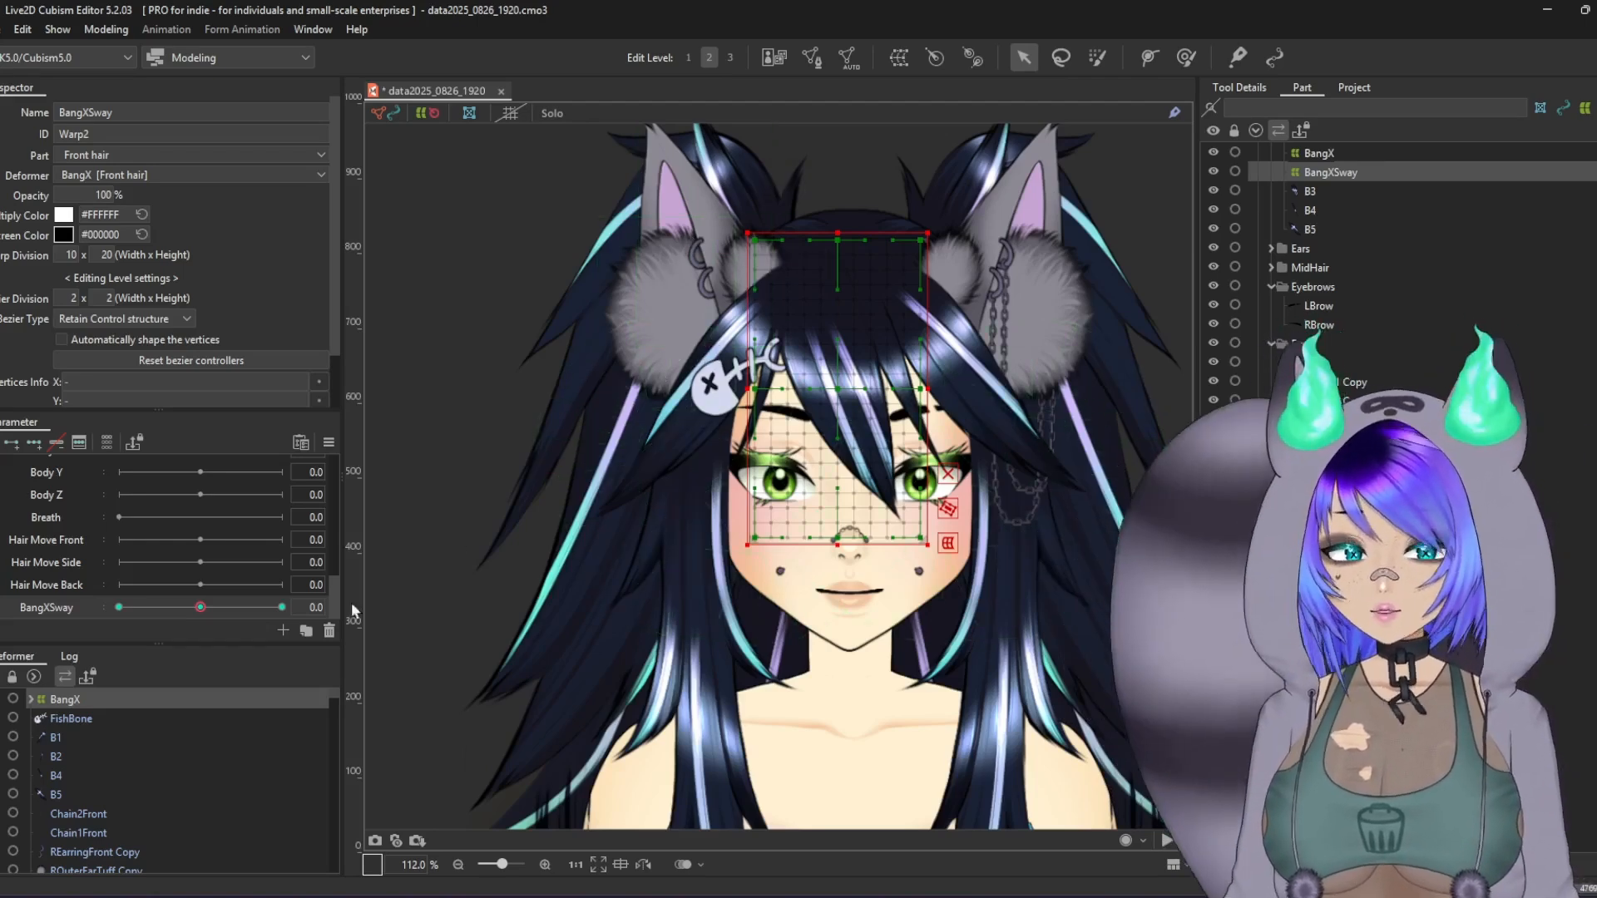
pyautogui.click(30, 698)
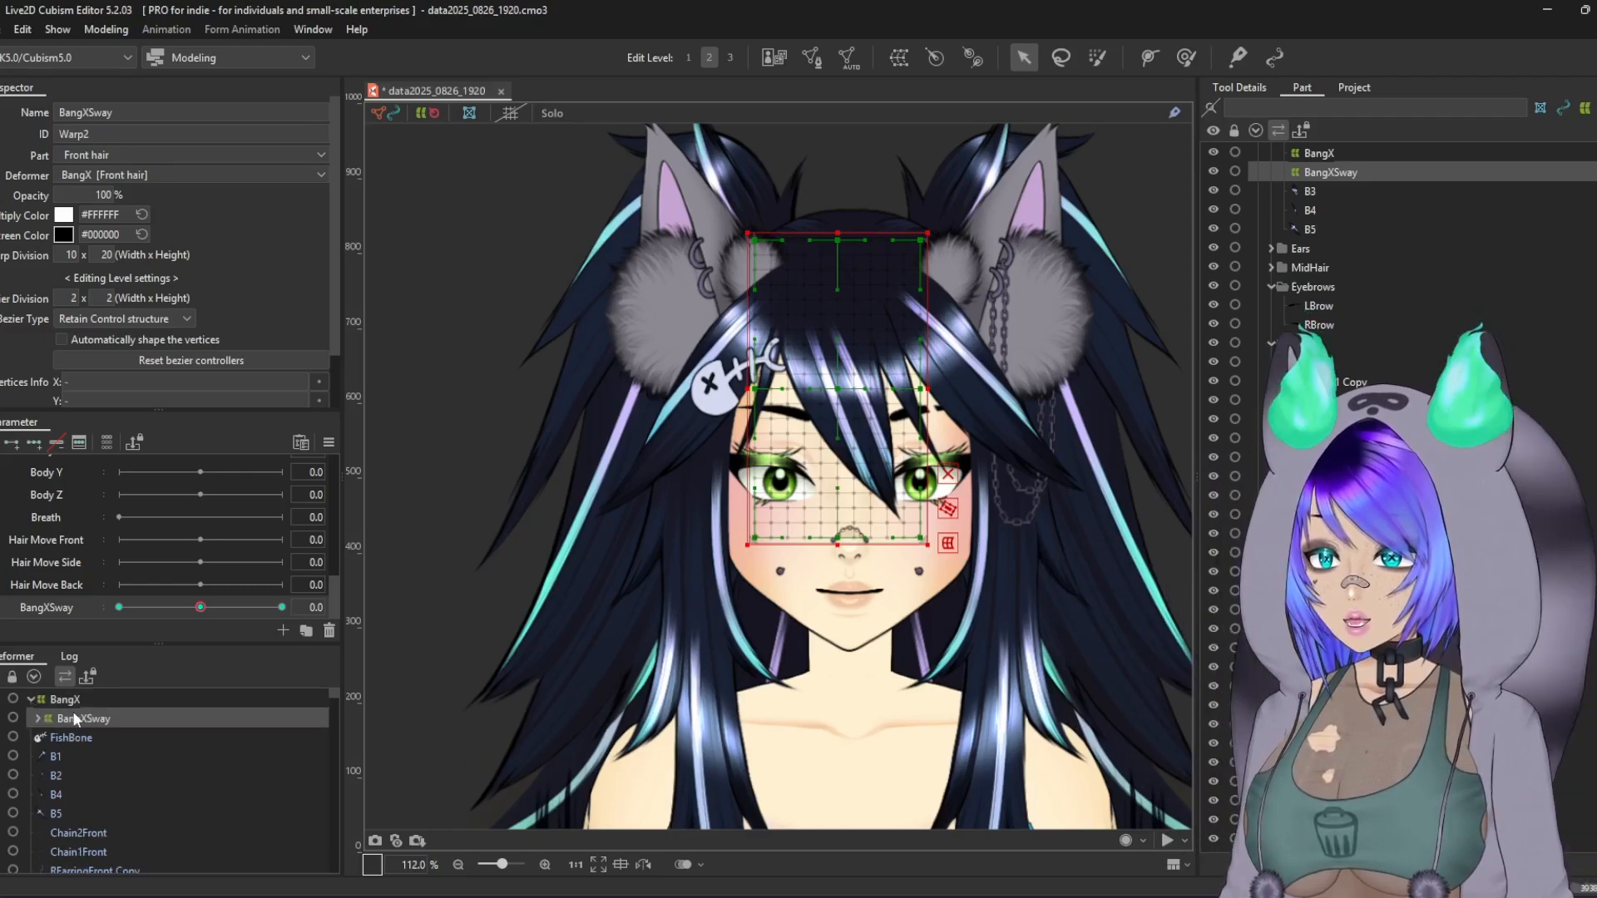
pyautogui.click(68, 738)
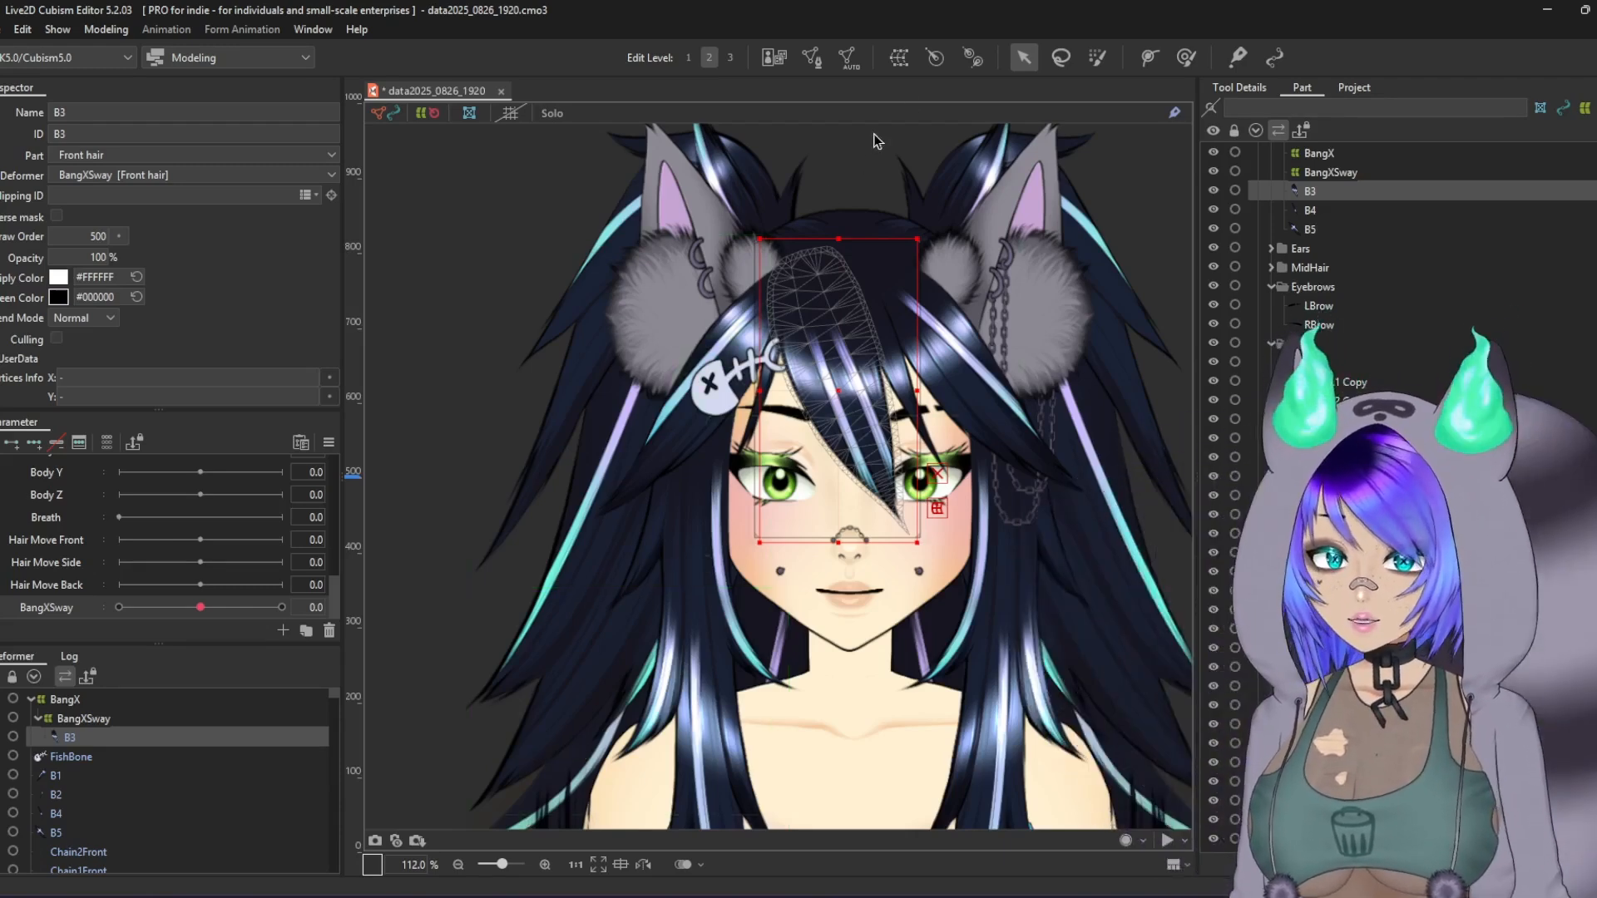
pyautogui.click(940, 53)
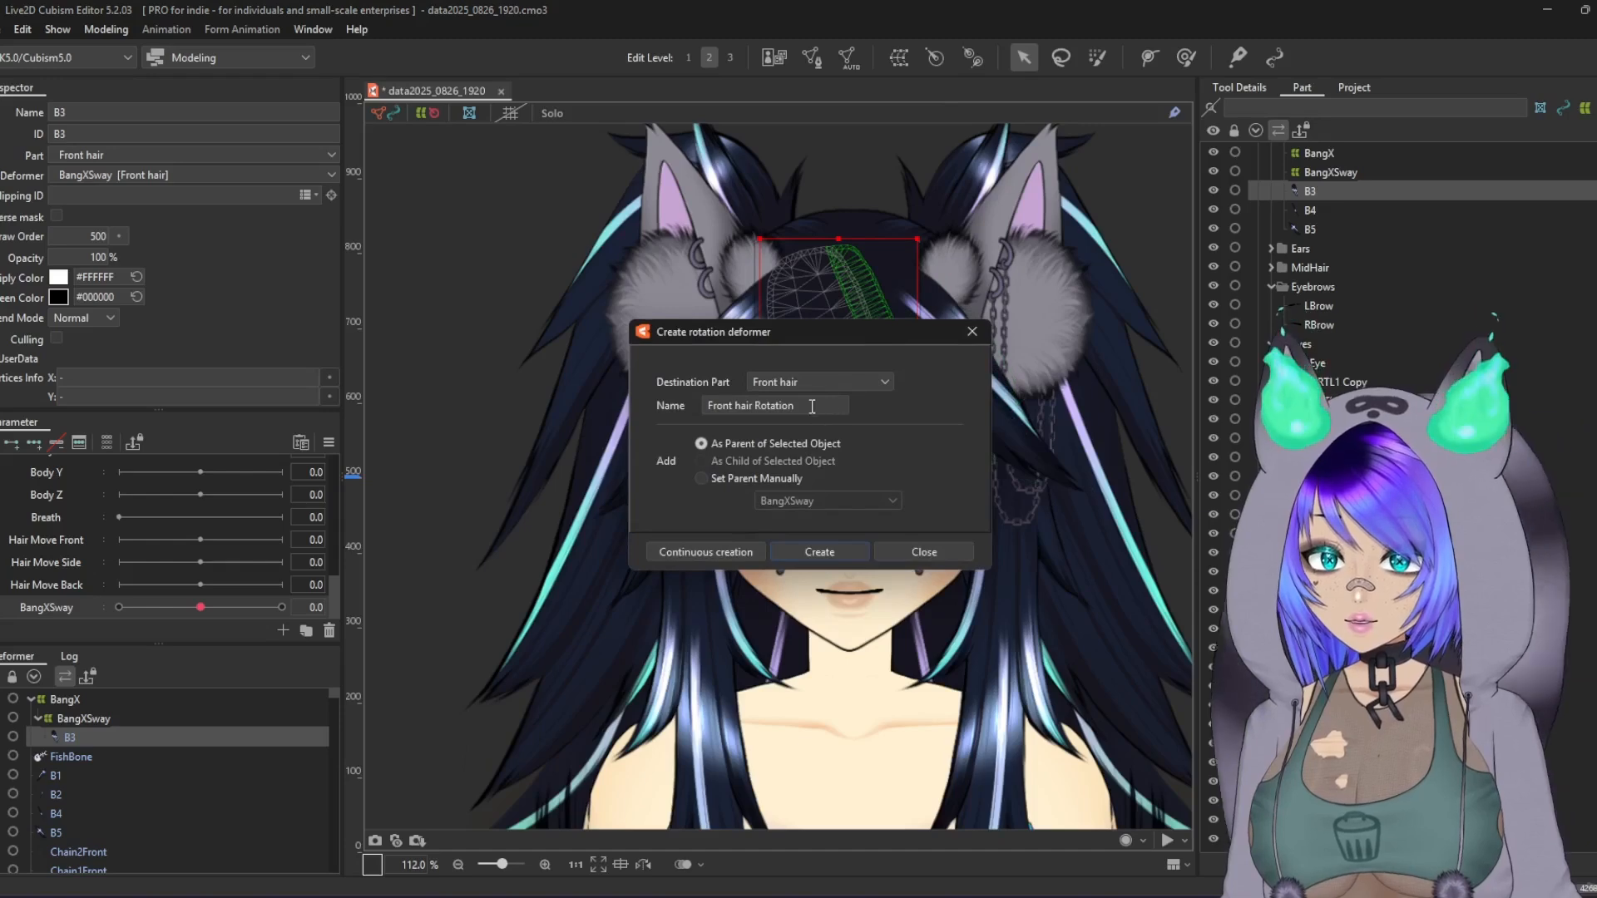
pyautogui.click(781, 553)
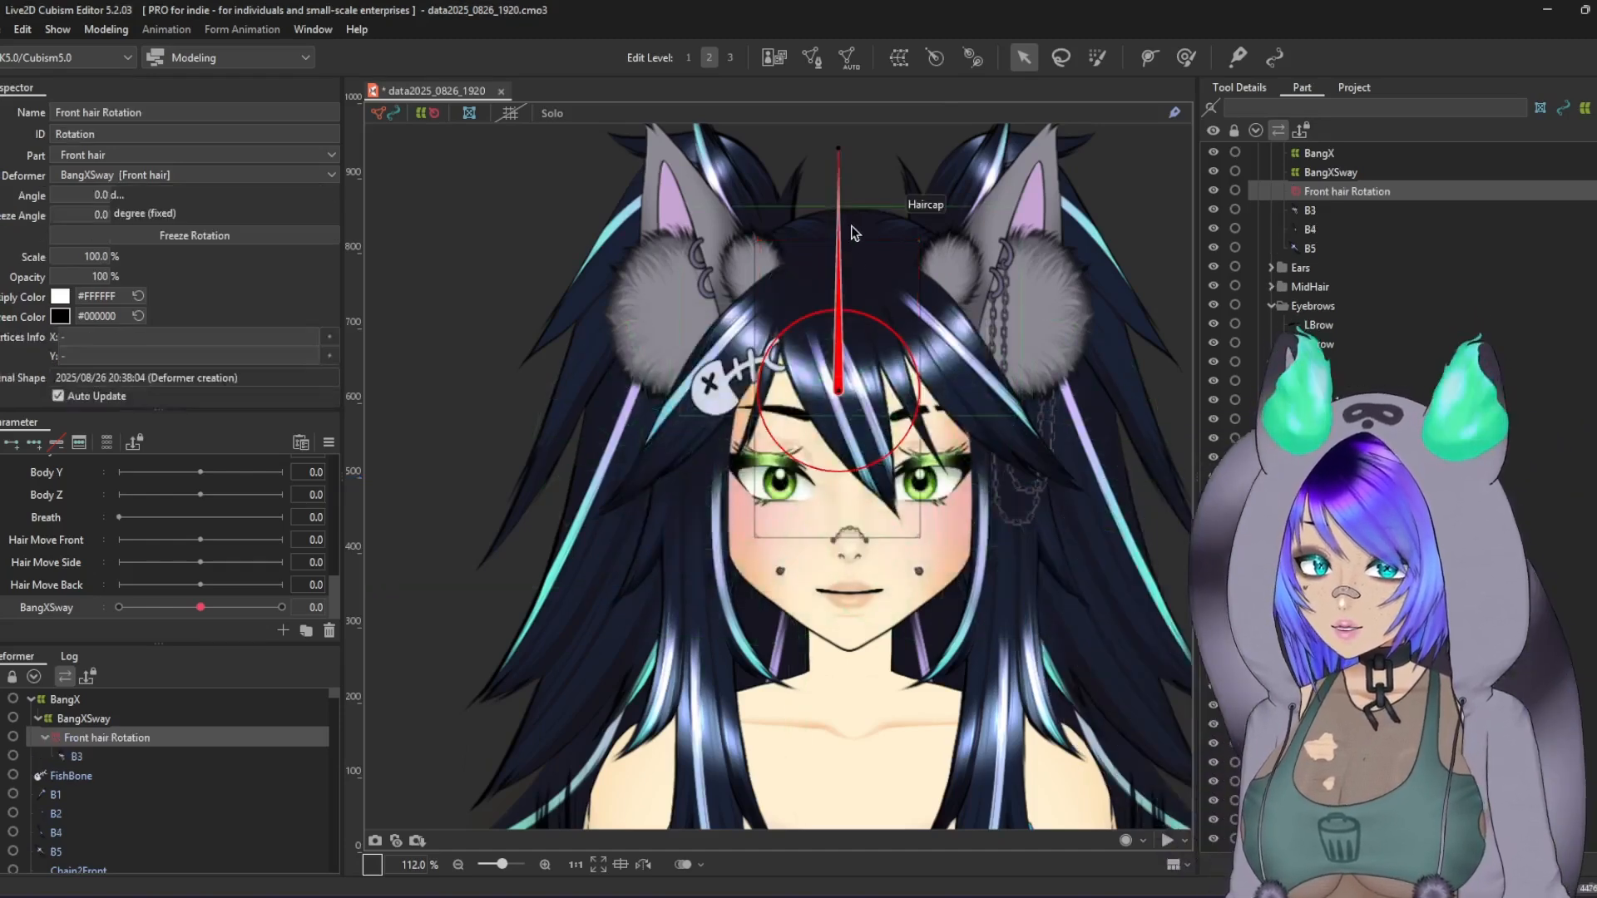
# Step: Review the BangXSway deformer on the BangXSway parameter and the BangX deformer on Angle X
pyautogui.click(84, 718)
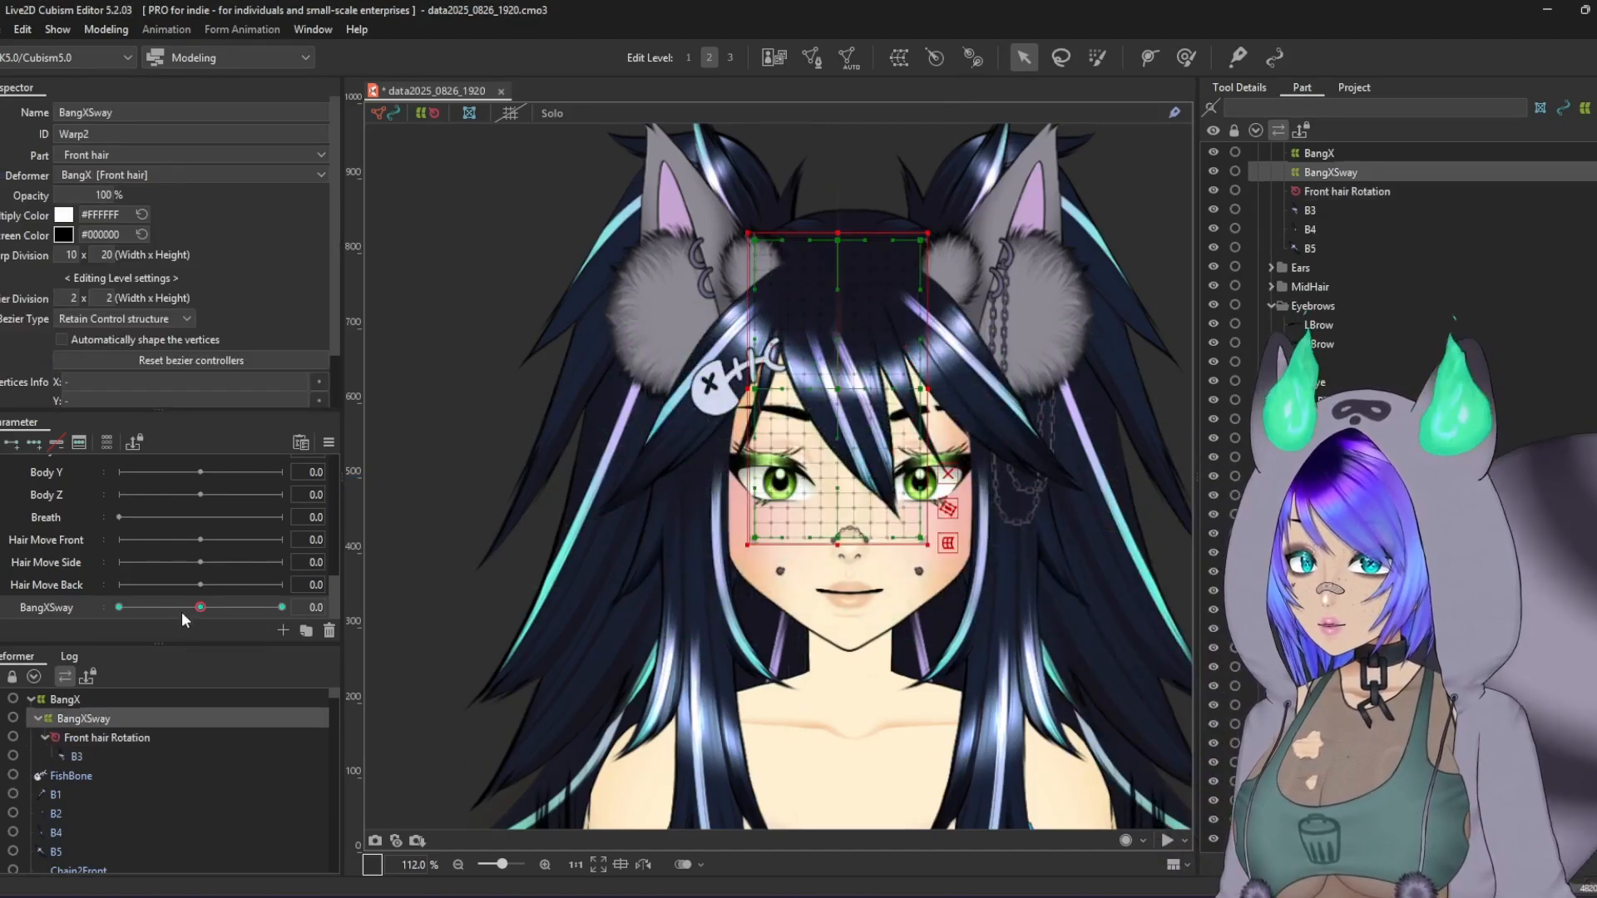
pyautogui.moveTo(200, 608)
pyautogui.mouseDown()
pyautogui.moveTo(278, 606)
pyautogui.moveTo(68, 604)
pyautogui.moveTo(299, 582)
pyautogui.moveTo(47, 593)
pyautogui.moveTo(165, 627)
pyautogui.moveTo(213, 604)
pyautogui.moveTo(180, 606)
pyautogui.moveTo(273, 594)
pyautogui.moveTo(202, 606)
pyautogui.mouseUp()
pyautogui.click(65, 699)
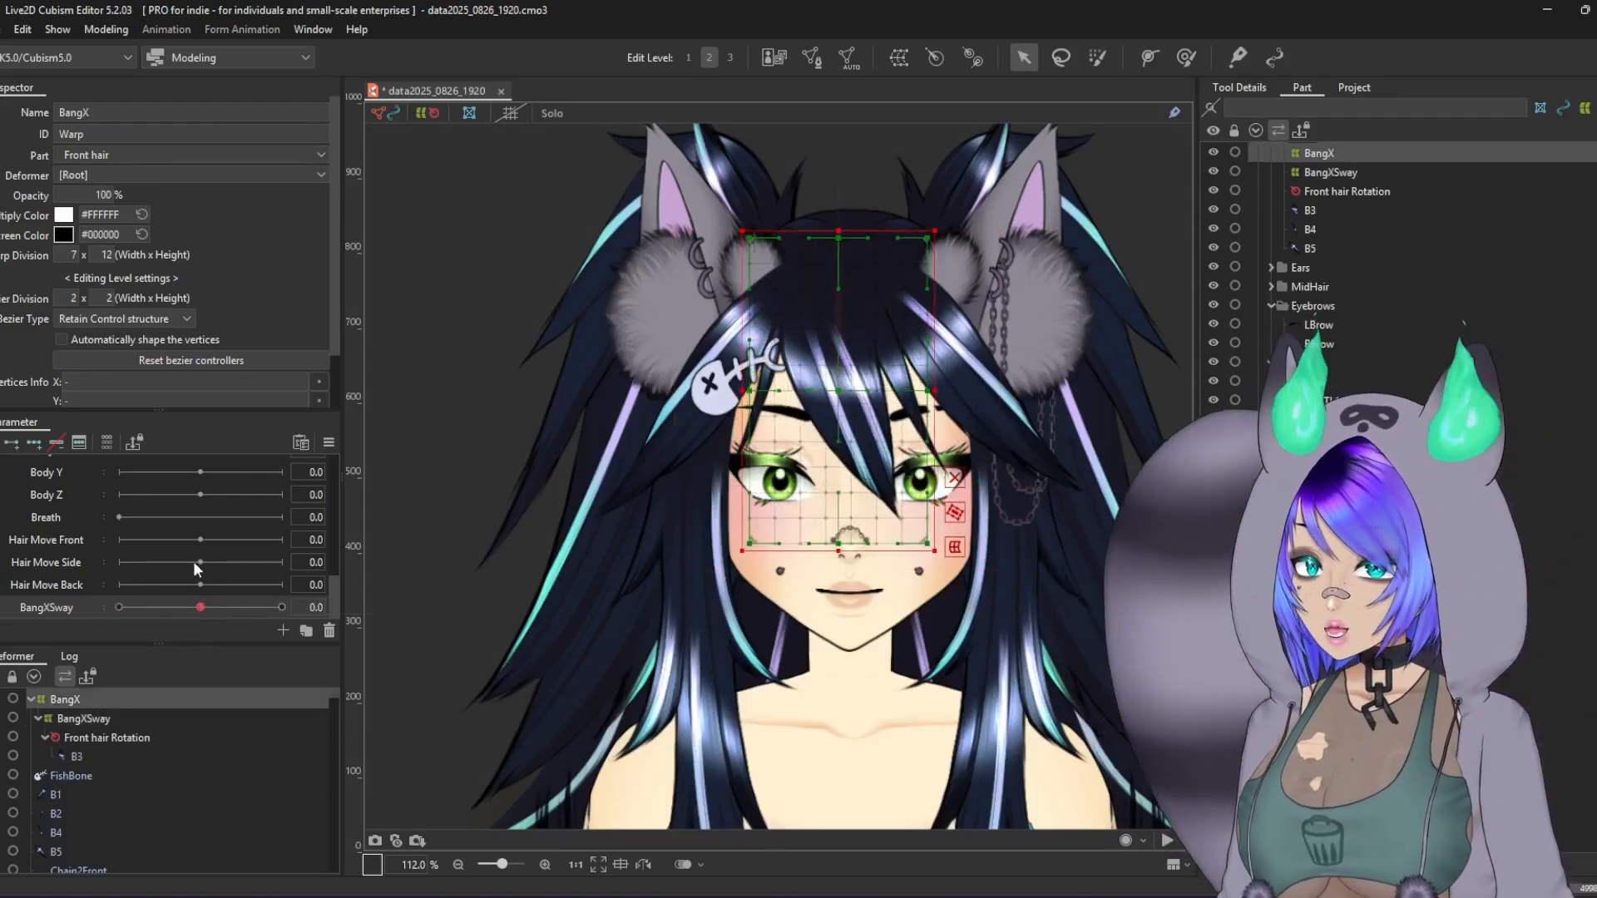
pyautogui.scroll(10, 204, 532)
pyautogui.moveTo(200, 466); pyautogui.dragTo(180, 499)
pyautogui.click(207, 466)
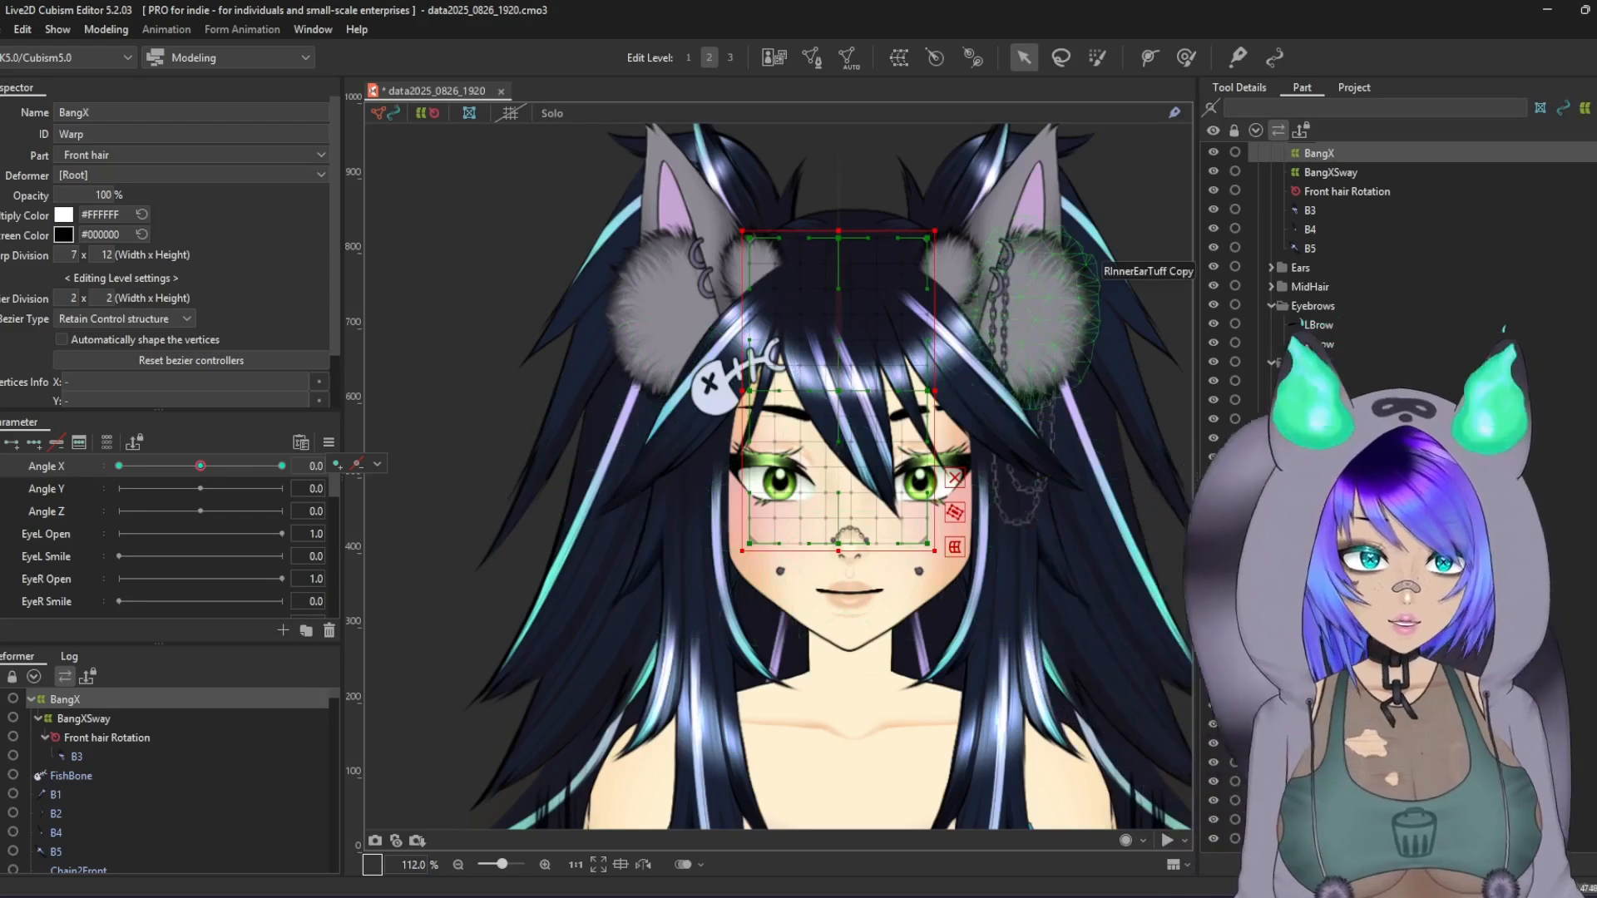
pyautogui.scroll(-10, 224, 560)
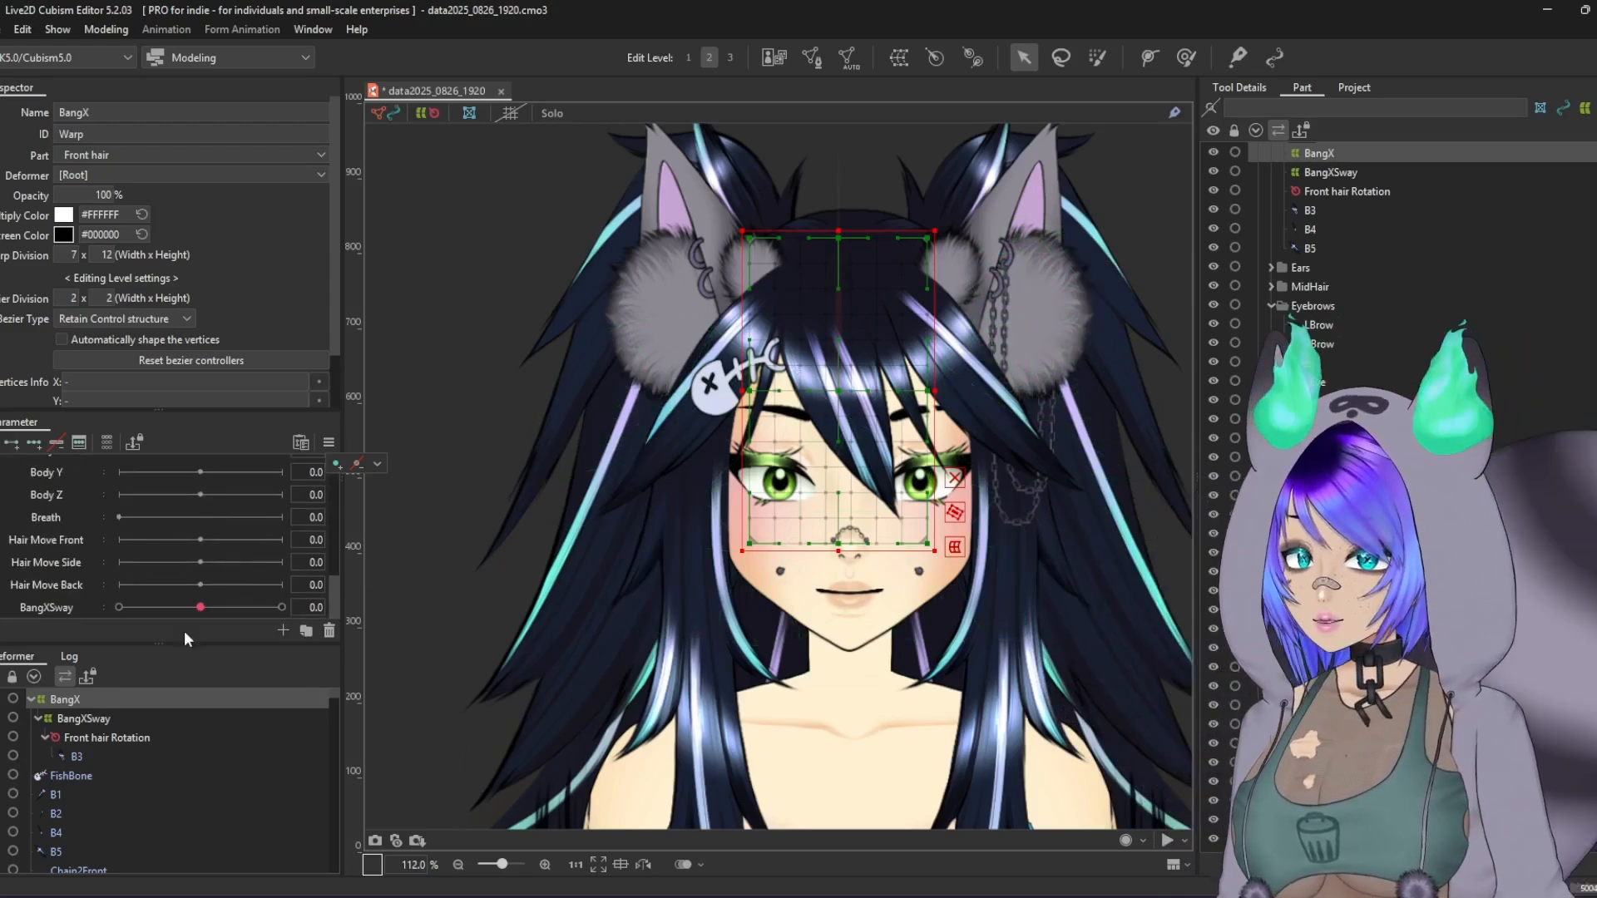
pyautogui.moveTo(241, 605); pyautogui.dragTo(201, 607)
# Step: Delete the rotation deformer above B3 and check the BangXSway deformer's movement
pyautogui.click(113, 738)
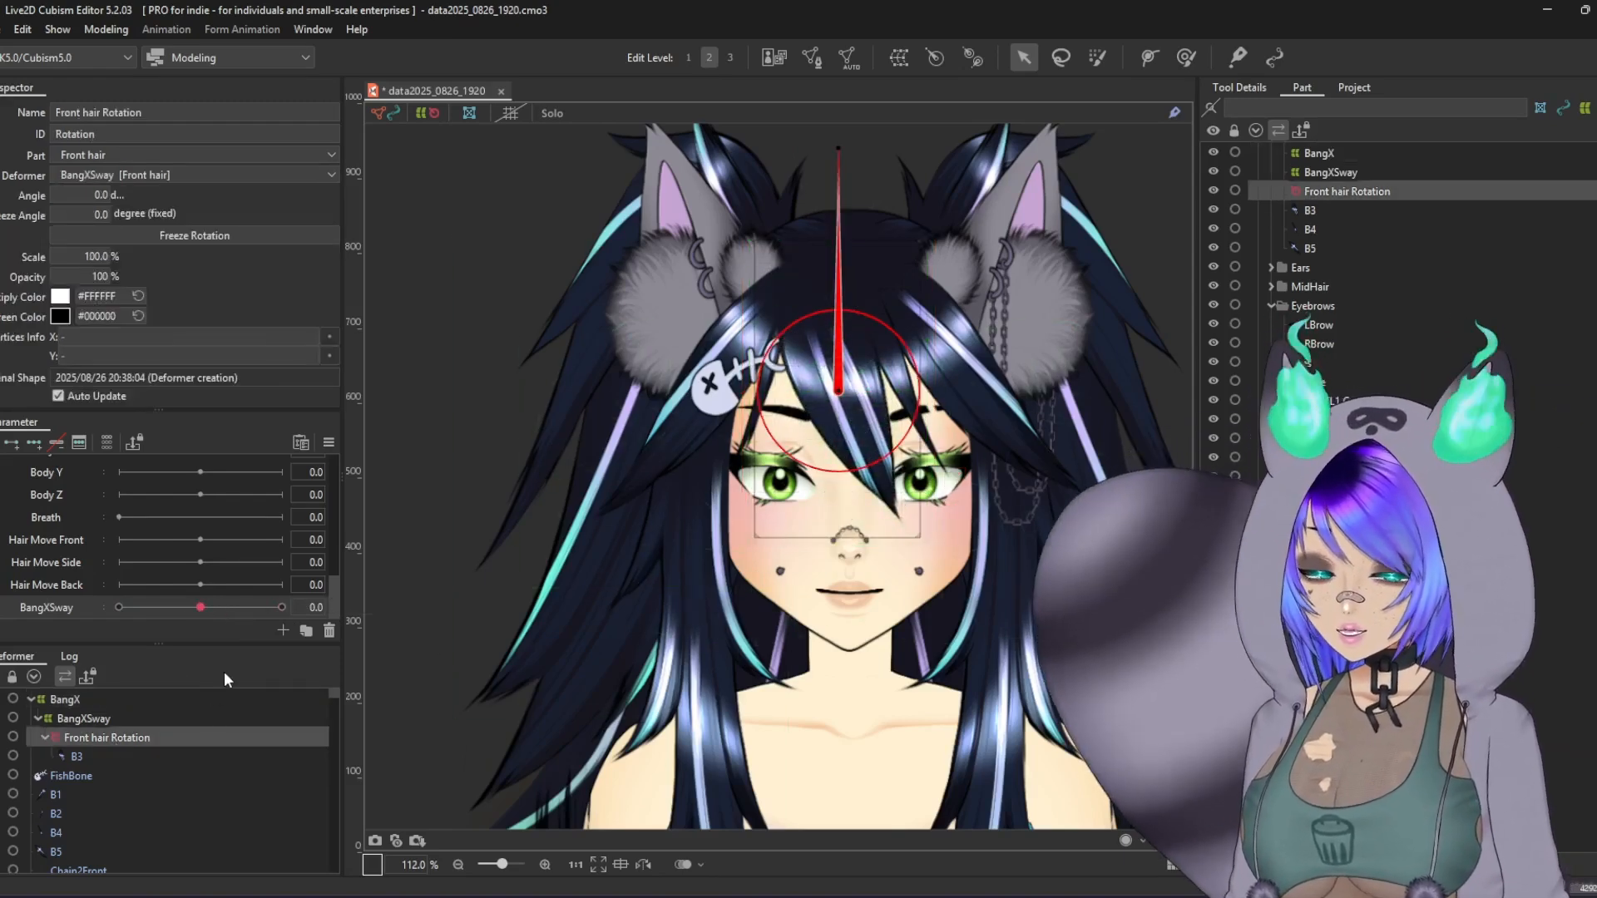
pyautogui.press('Delete')
pyautogui.click(118, 726)
pyautogui.moveTo(201, 607)
pyautogui.mouseDown()
pyautogui.moveTo(225, 631)
pyautogui.moveTo(71, 586)
pyautogui.moveTo(251, 552)
pyautogui.moveTo(193, 551)
pyautogui.moveTo(131, 574)
pyautogui.moveTo(288, 576)
pyautogui.moveTo(156, 599)
pyautogui.moveTo(208, 608)
pyautogui.mouseUp()
# Step: Create a rotation deformer in the Front hair part as the parent of BangX and rename it Z
pyautogui.click(100, 701)
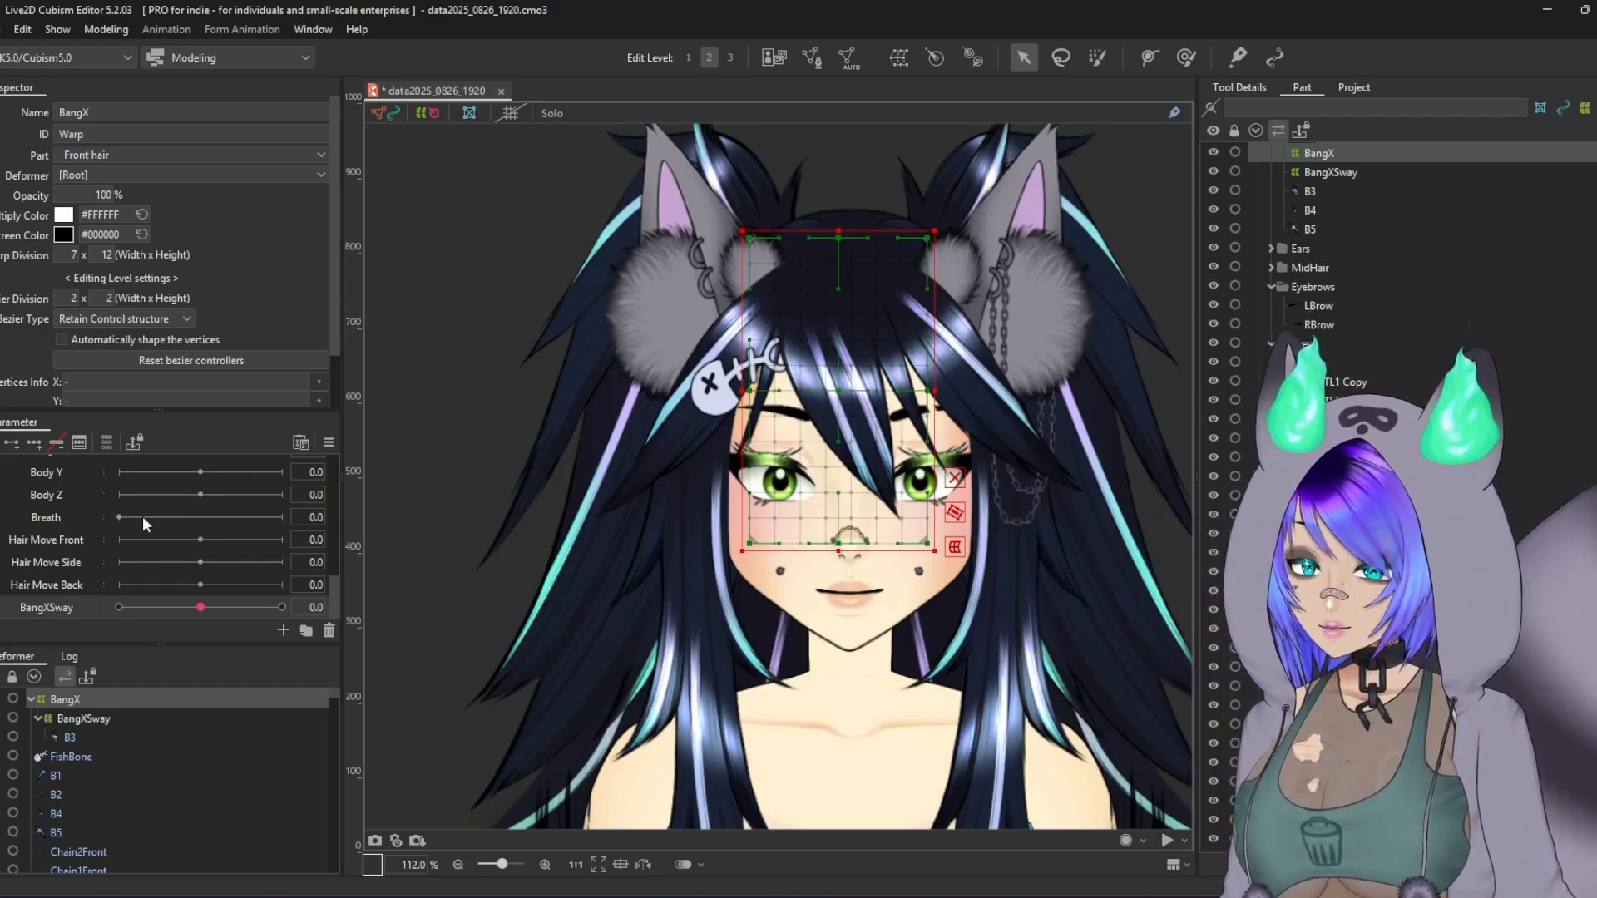
pyautogui.scroll(10, 143, 515)
pyautogui.click(64, 510)
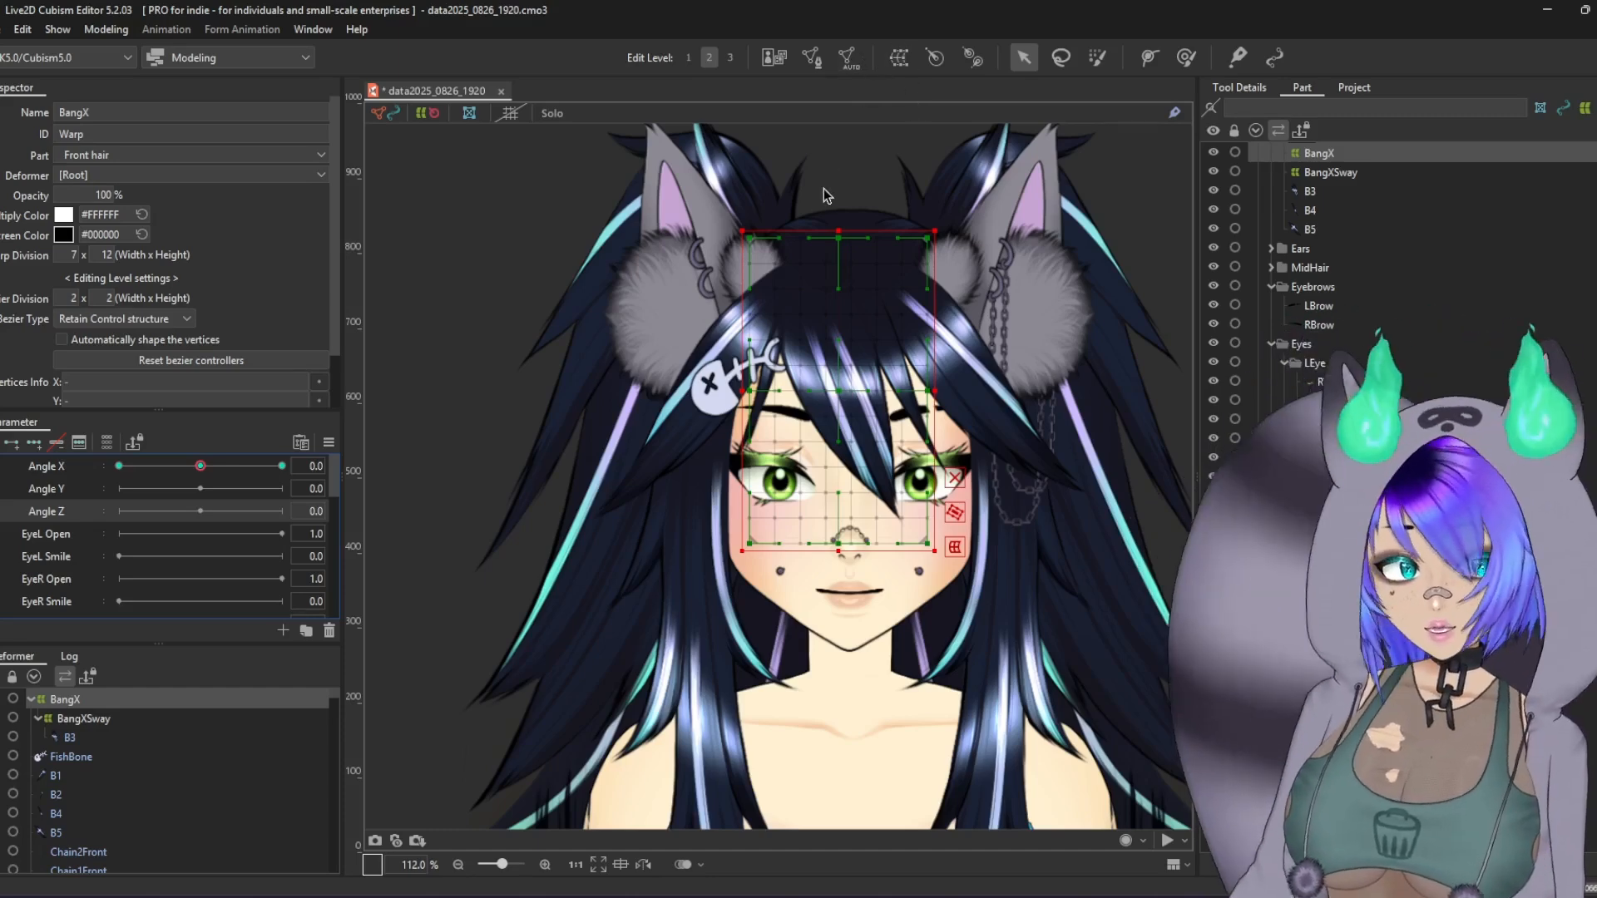
pyautogui.hotkey('ctrl', 's')
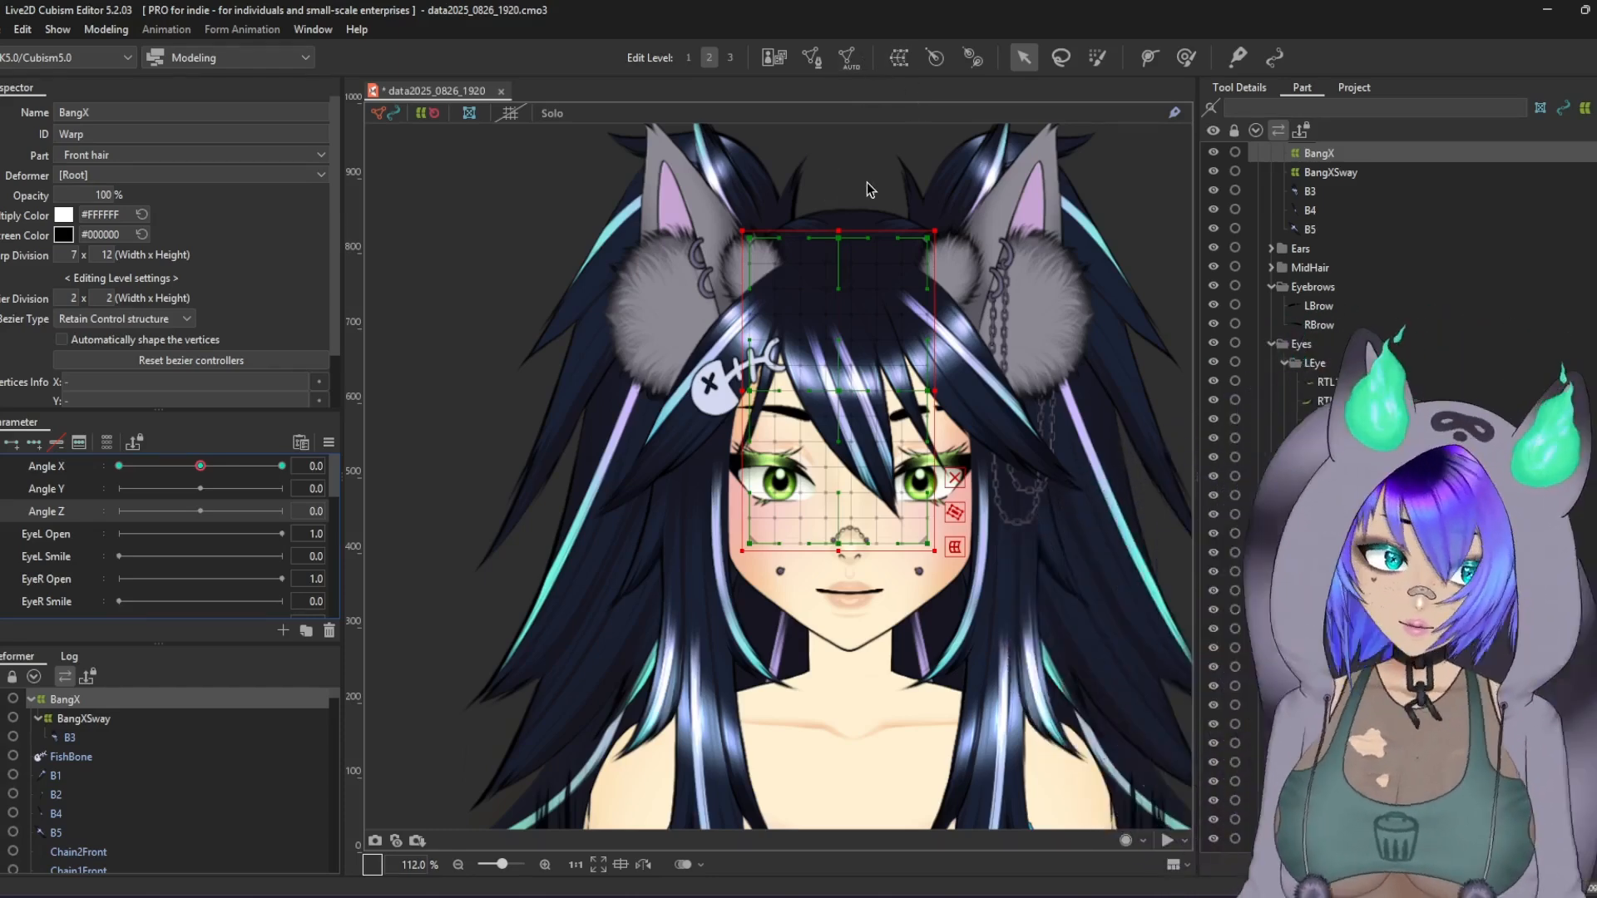
pyautogui.click(935, 57)
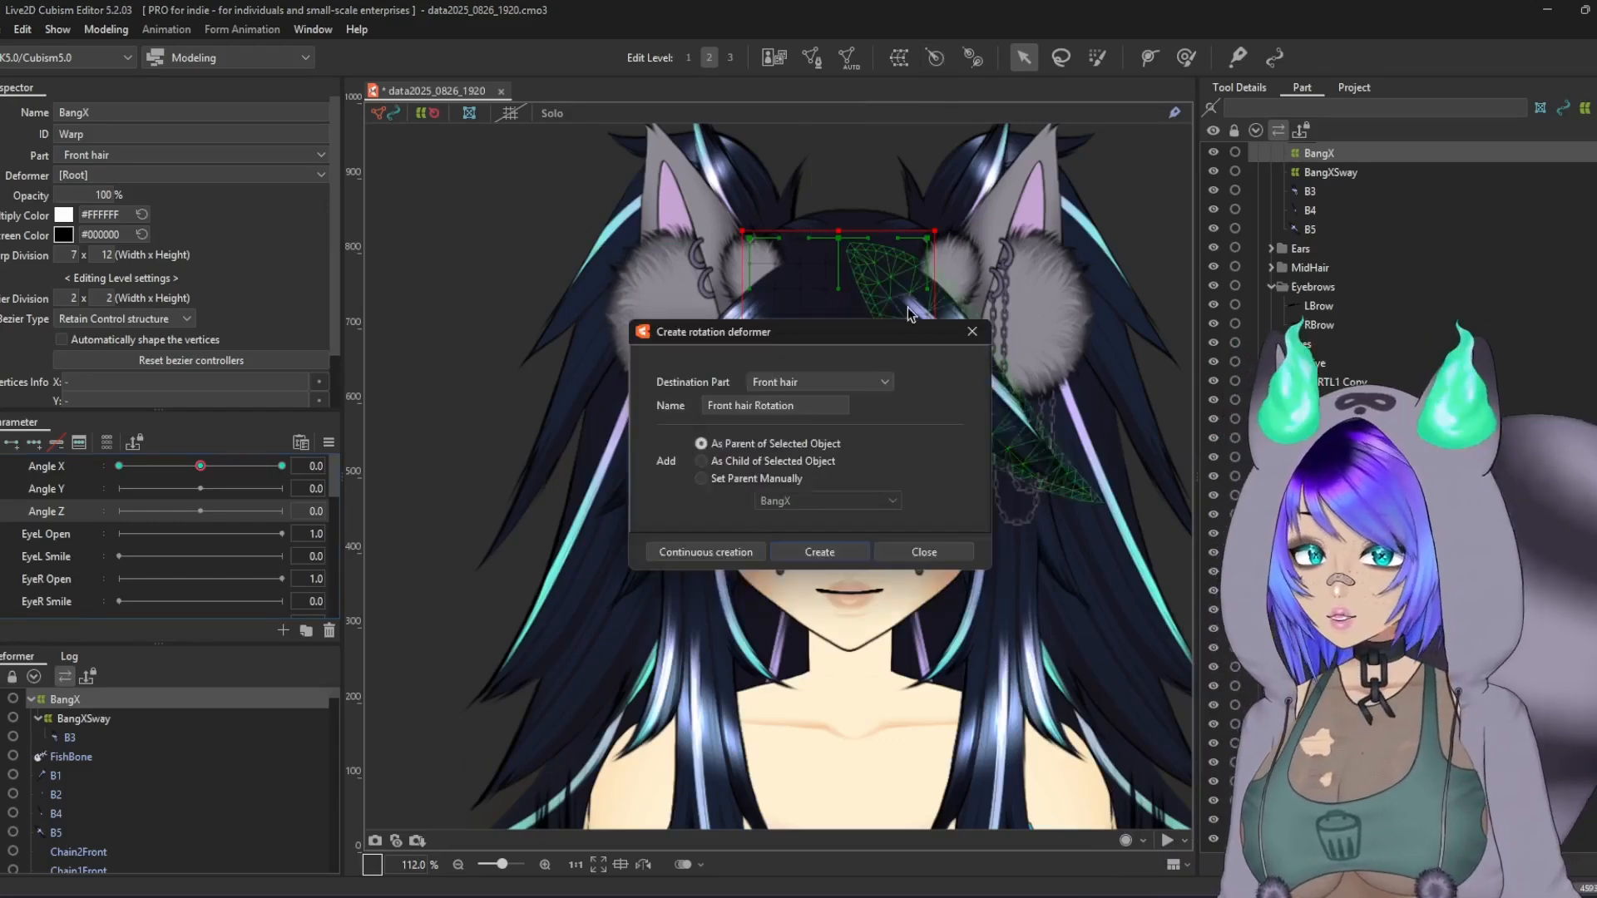
pyautogui.tripleClick(822, 404)
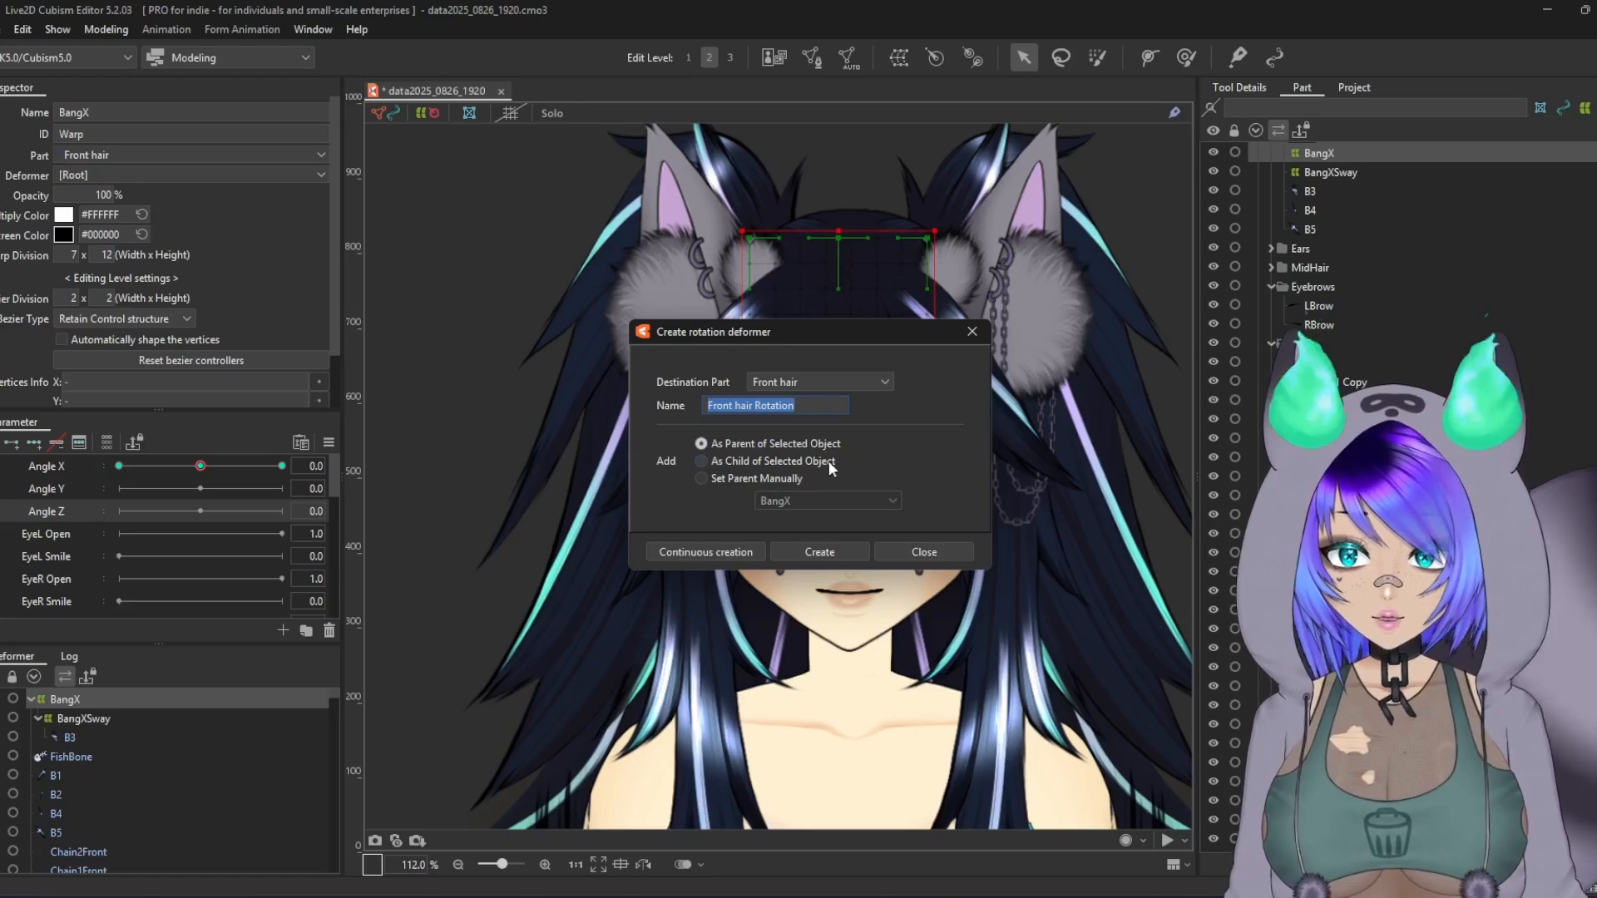
pyautogui.click(849, 549)
pyautogui.tripleClick(191, 112)
pyautogui.write('Z')
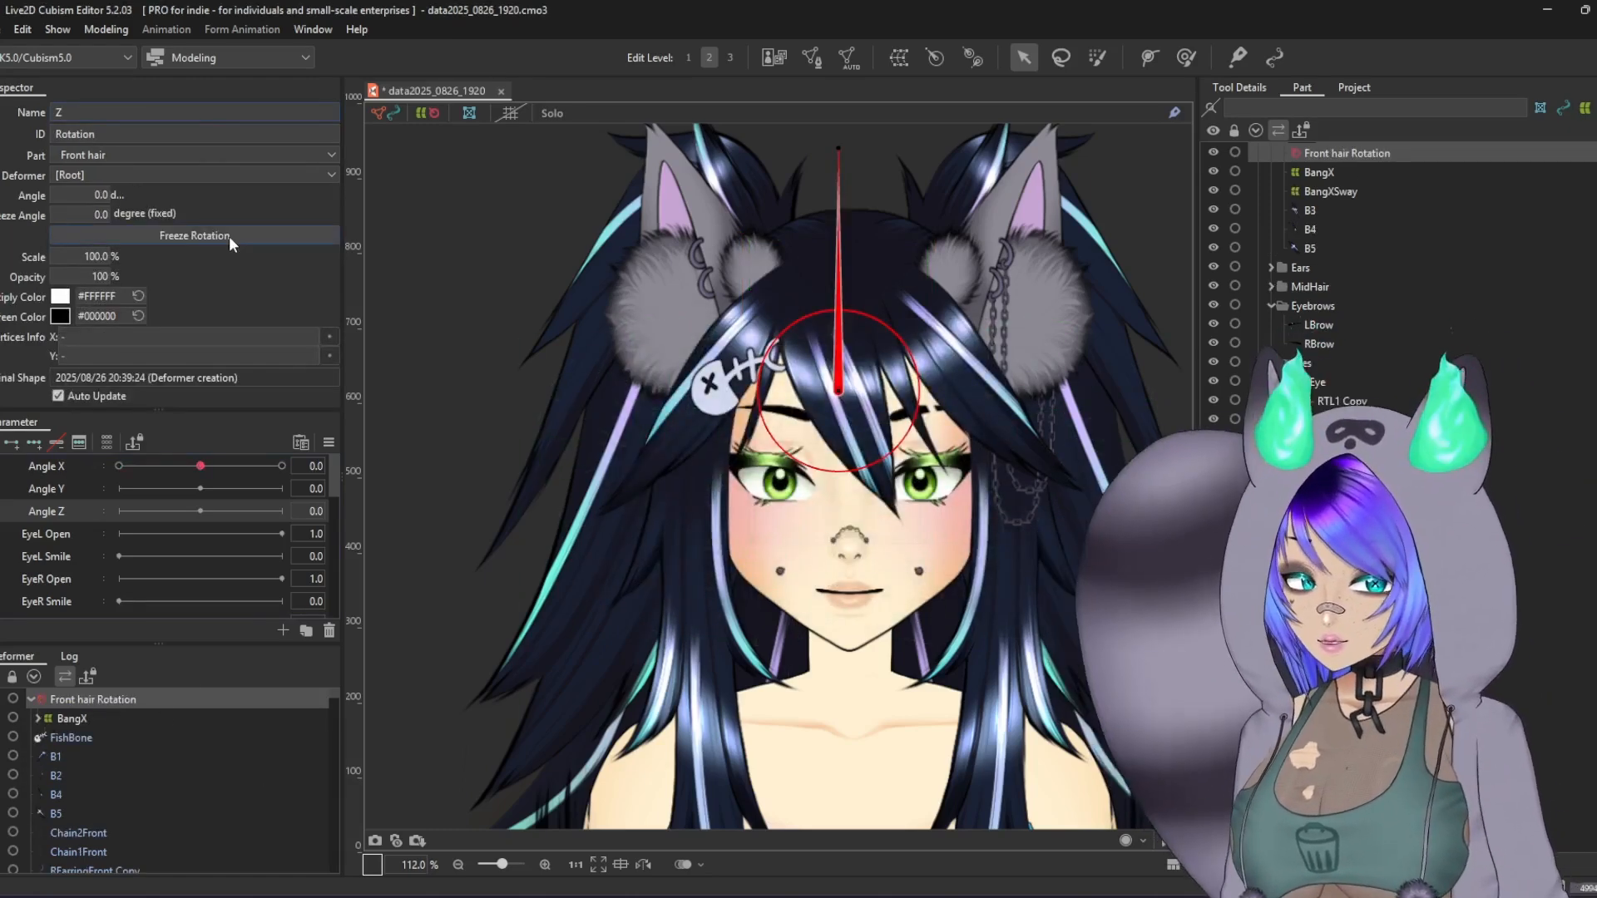
pyautogui.press('Return')
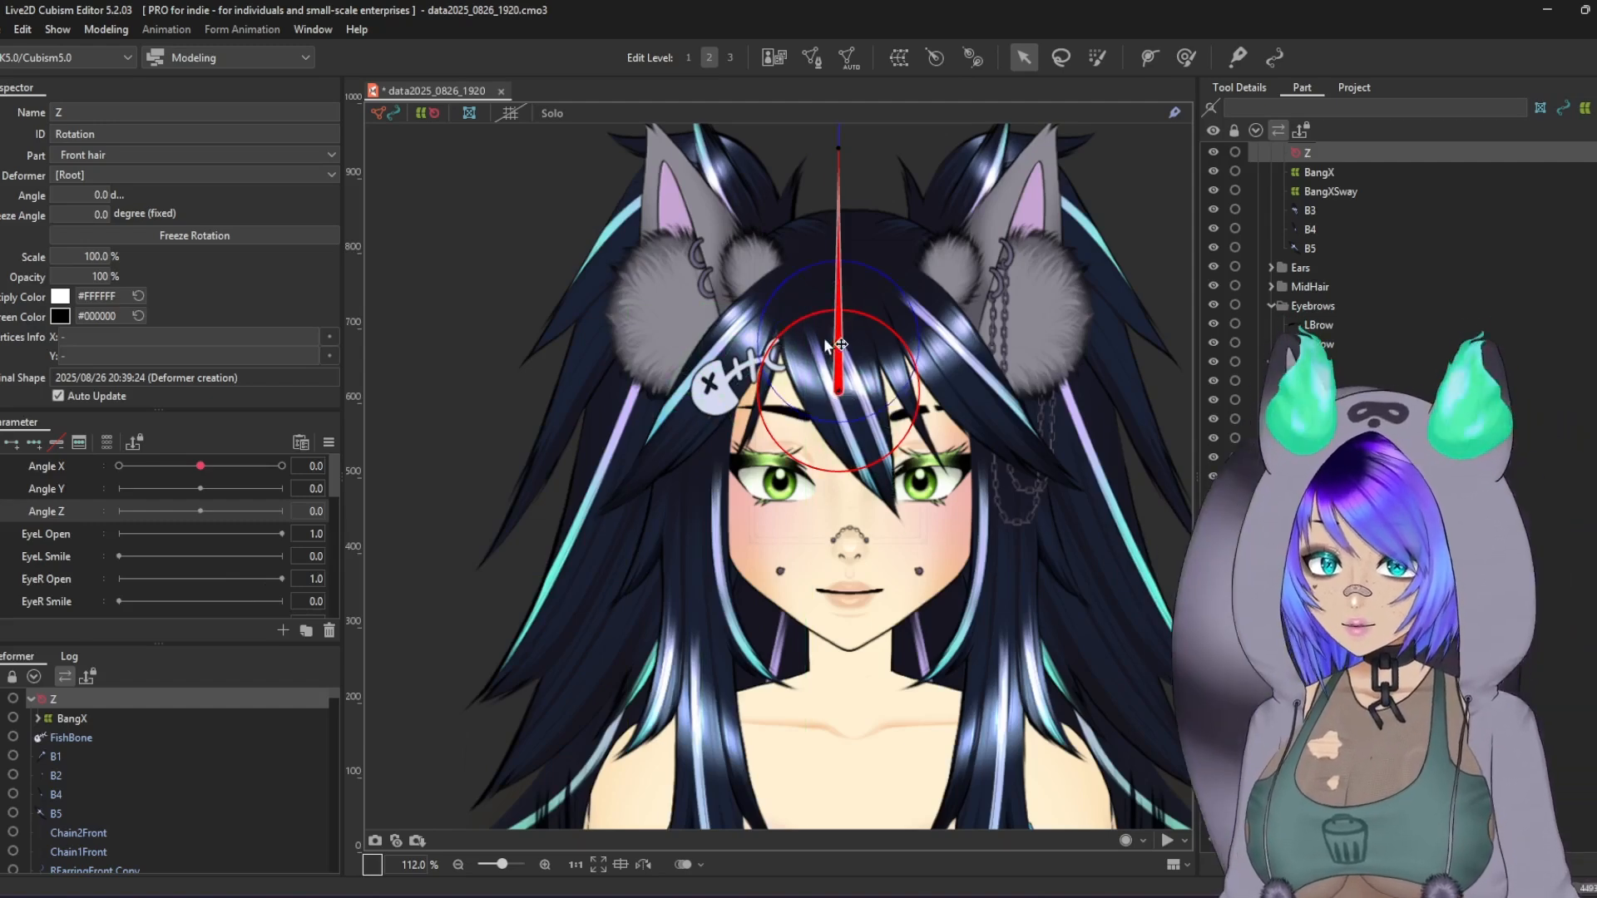
# Step: Move the Z rotation deformer's pivot up toward the strand's root and aim its needle along the strand at about 161.8 degrees
pyautogui.click(842, 140)
pyautogui.scroll(-3, 840, 158)
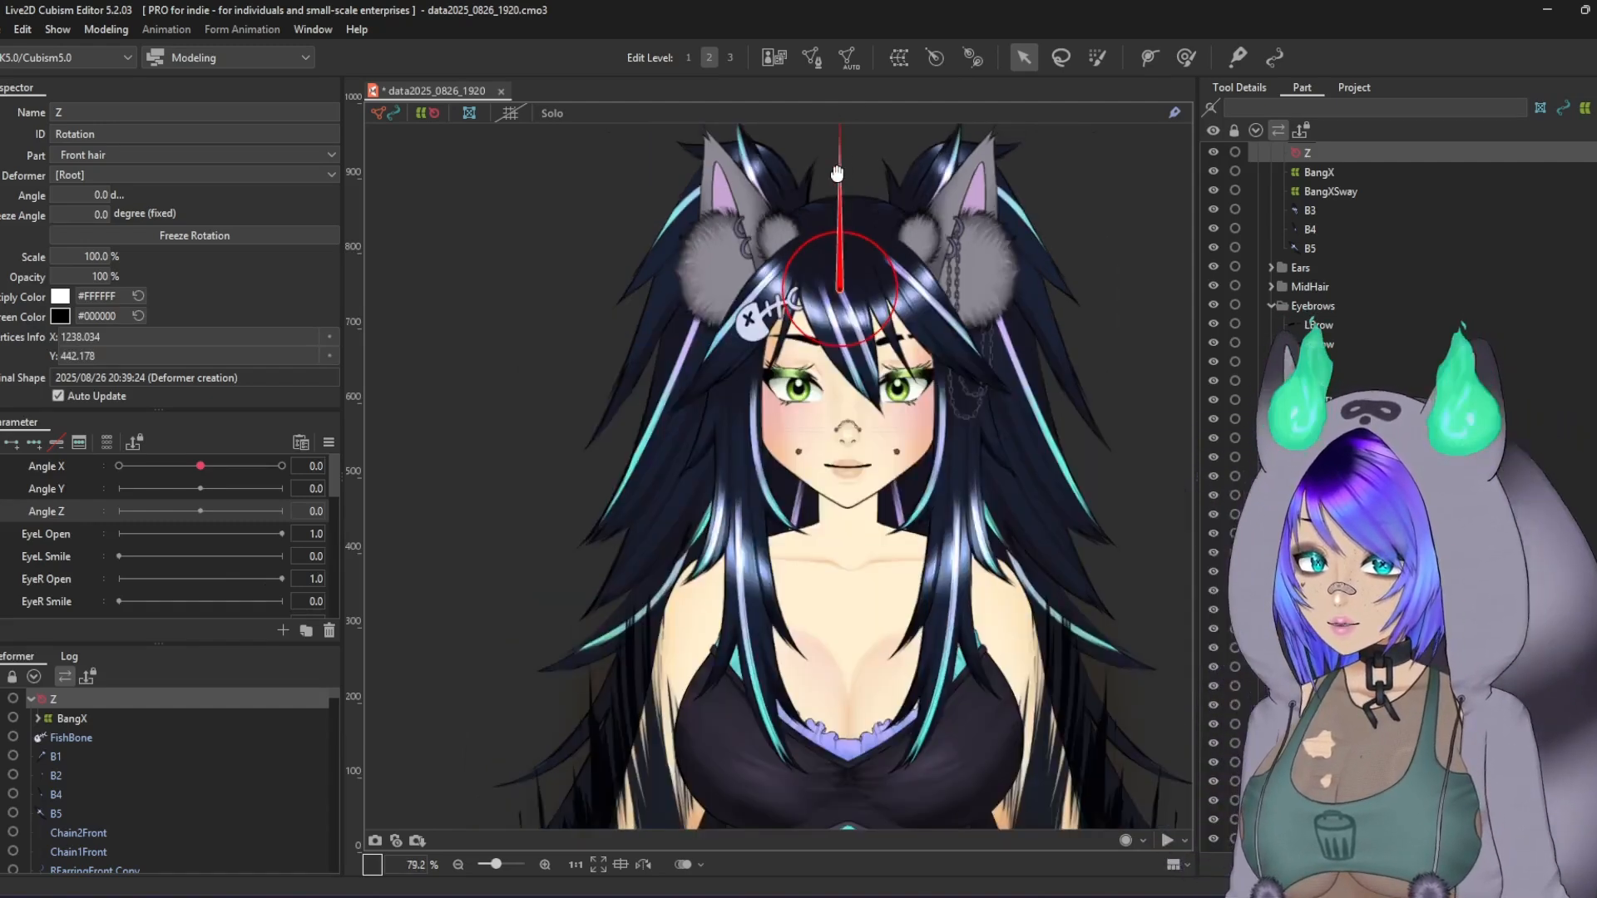
pyautogui.scroll(3, 837, 172)
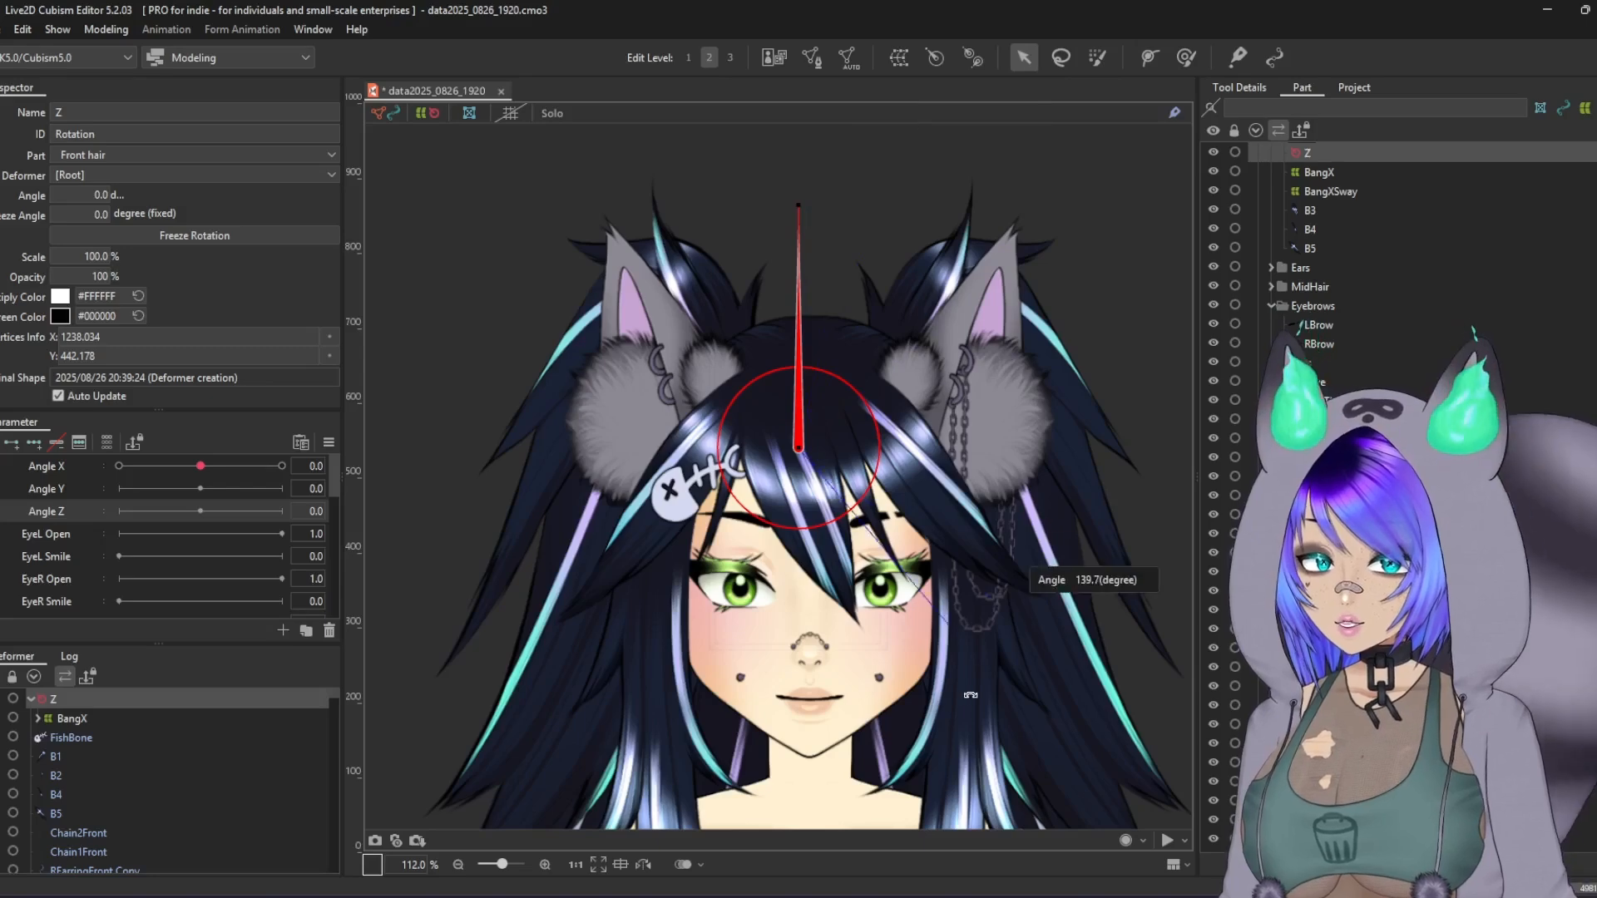
pyautogui.moveTo(883, 730); pyautogui.dragTo(880, 717)
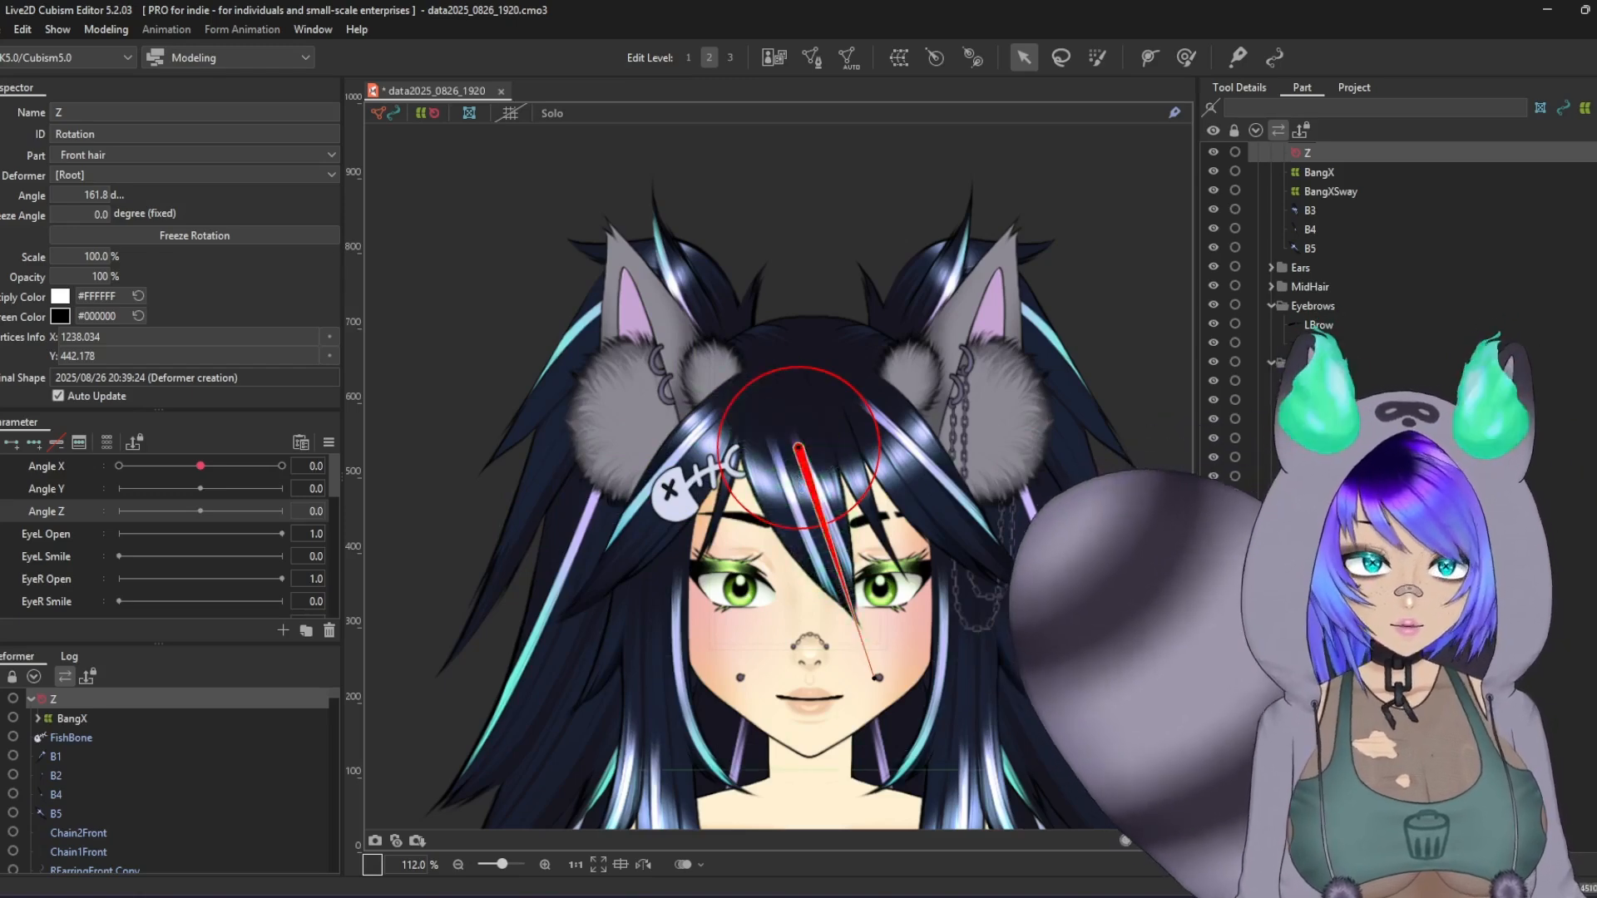
# Step: Add three keys on Angle Z to the Z deformer and rotate it to about 129.6 degrees at Angle Z 30
pyautogui.moveTo(962, 885)
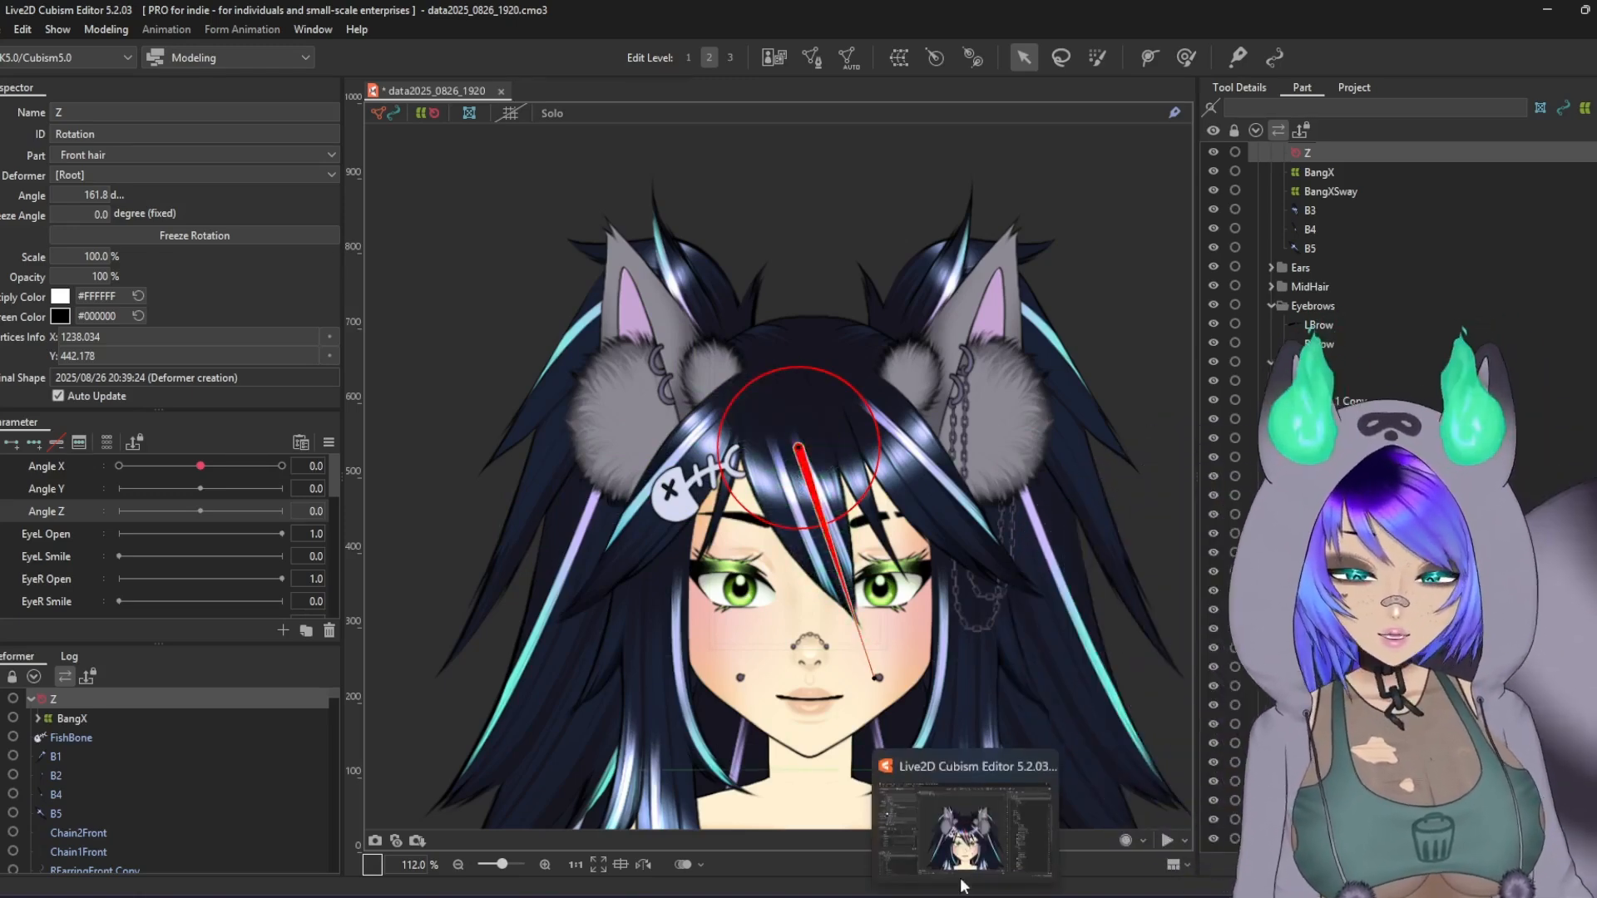
pyautogui.click(34, 442)
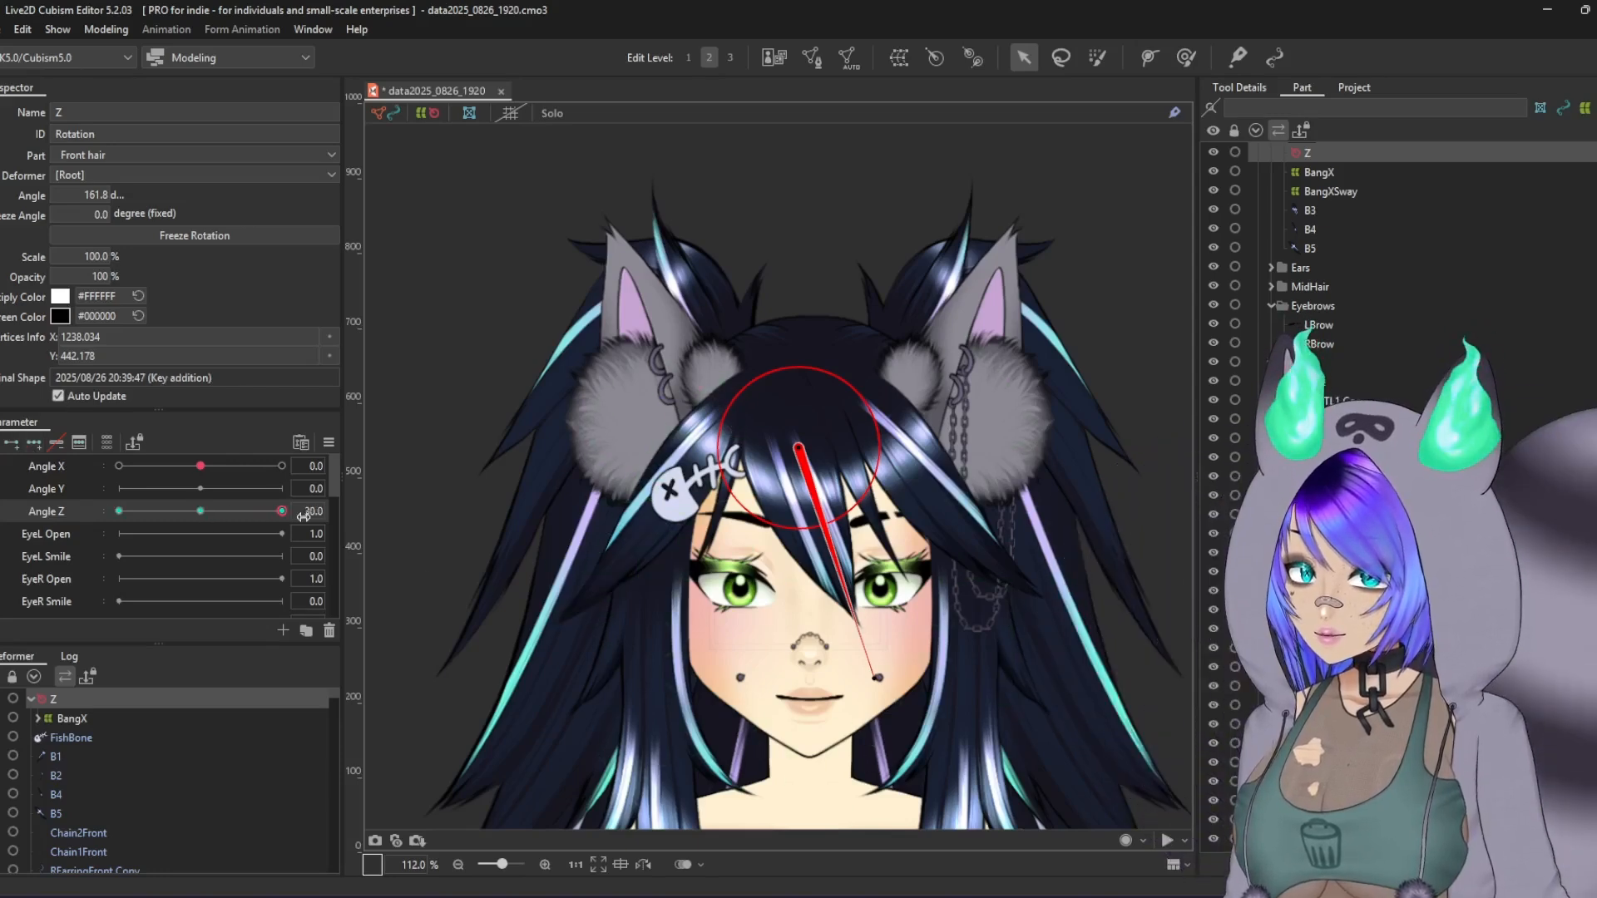
pyautogui.moveTo(756, 637); pyautogui.dragTo(714, 603)
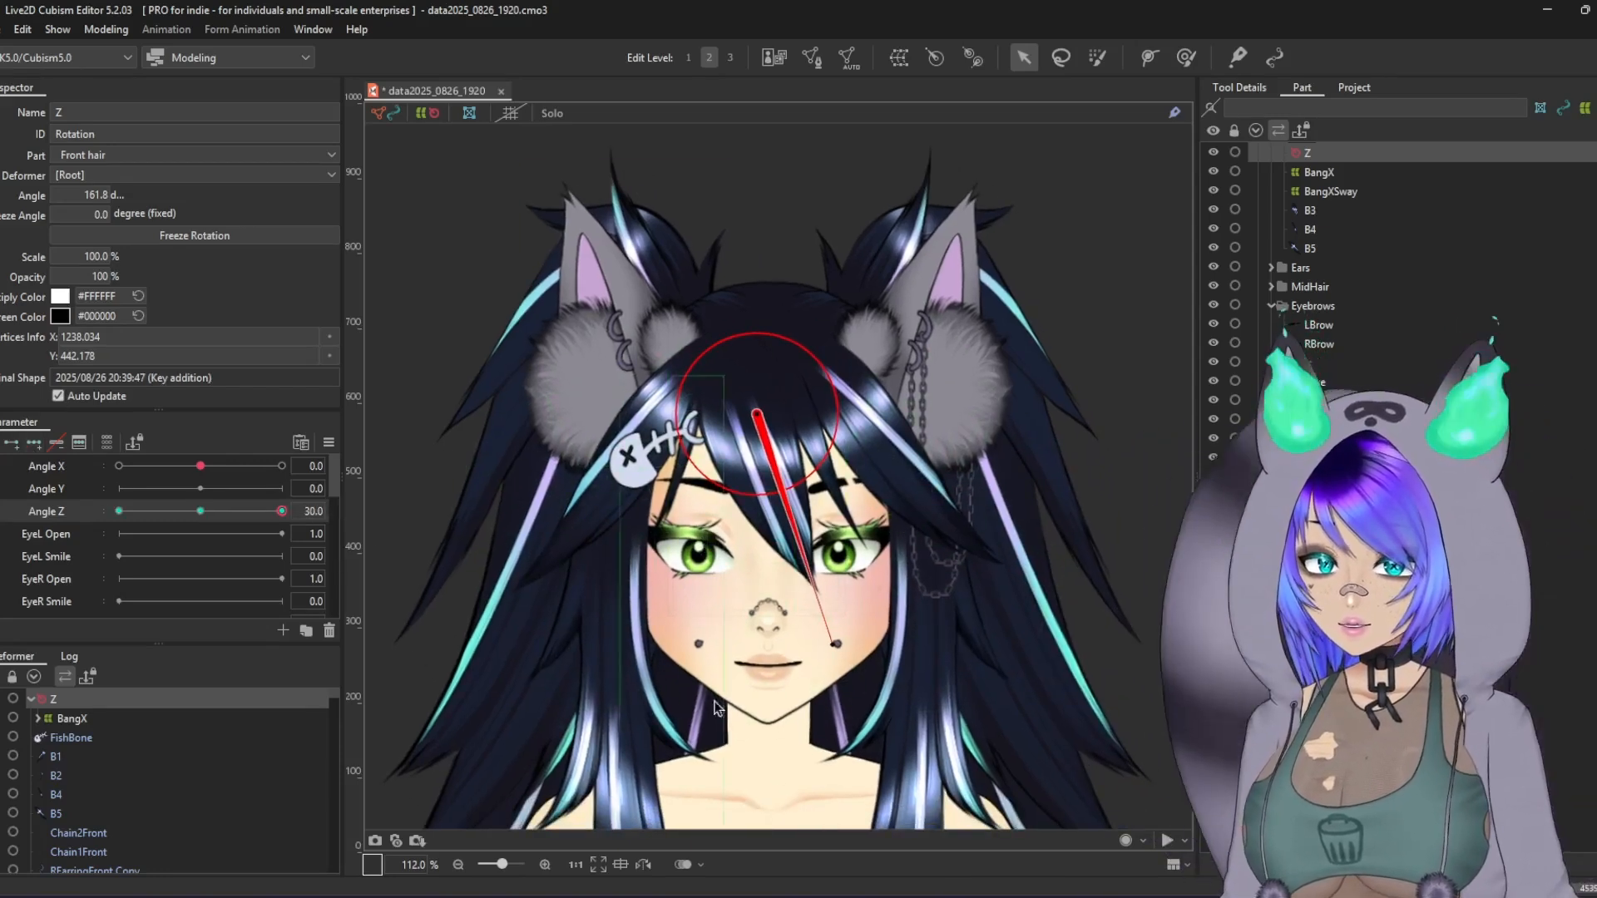
pyautogui.moveTo(835, 643); pyautogui.dragTo(930, 553)
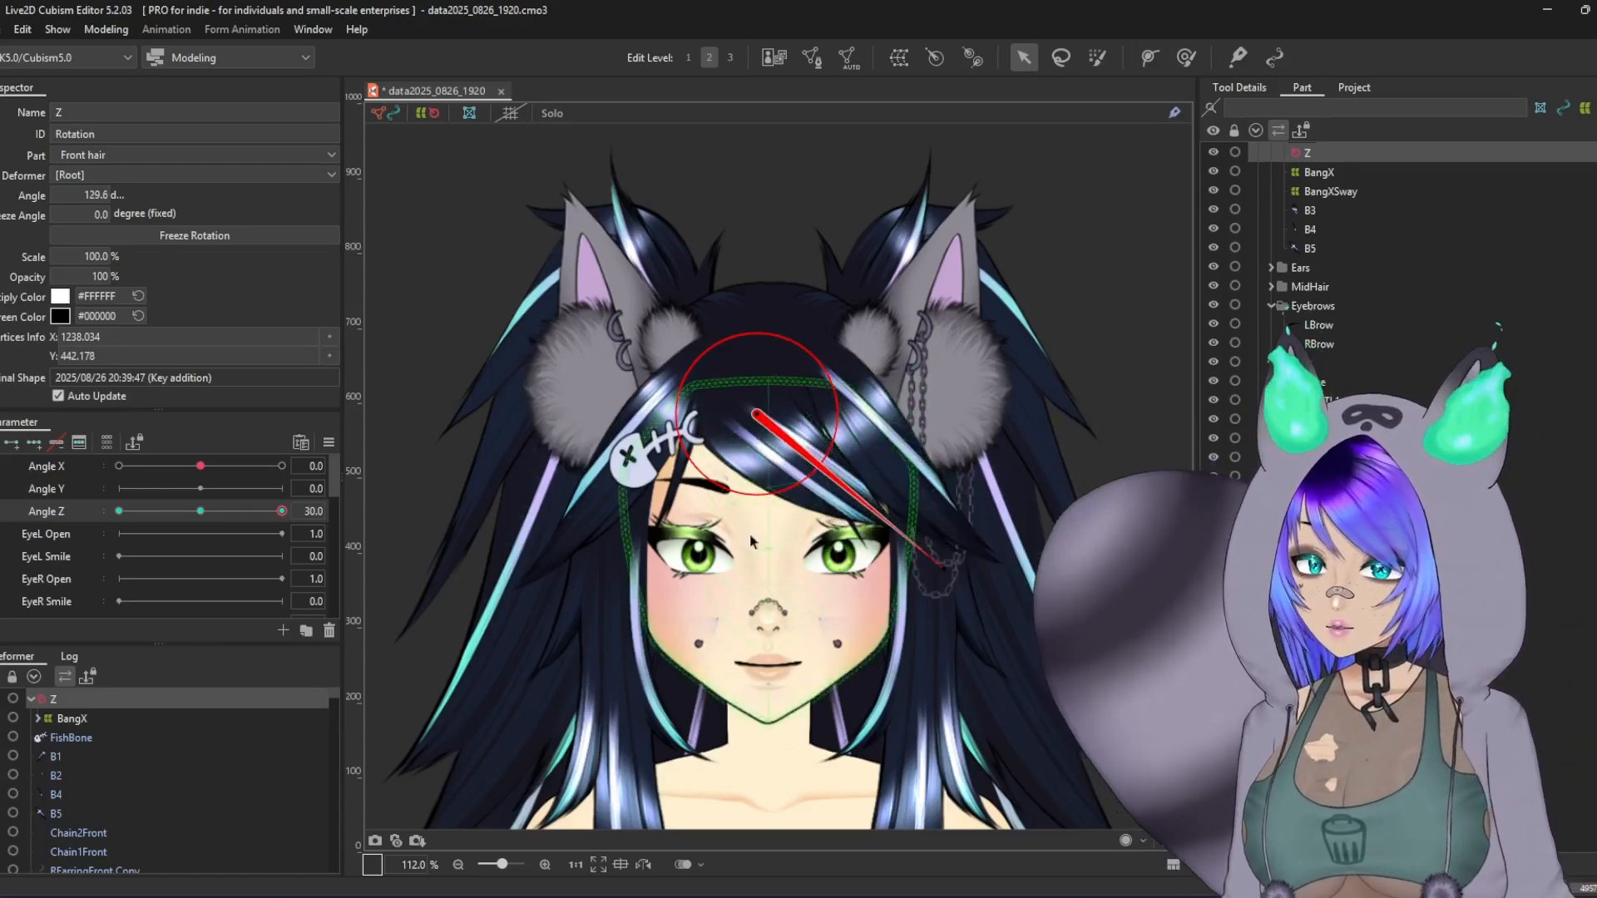
# Step: Sweep Angle Z to its minimum, return it to 0, and examine how the Z deformer rotates the strand
pyautogui.moveTo(282, 511); pyautogui.dragTo(121, 512)
pyautogui.click(197, 512)
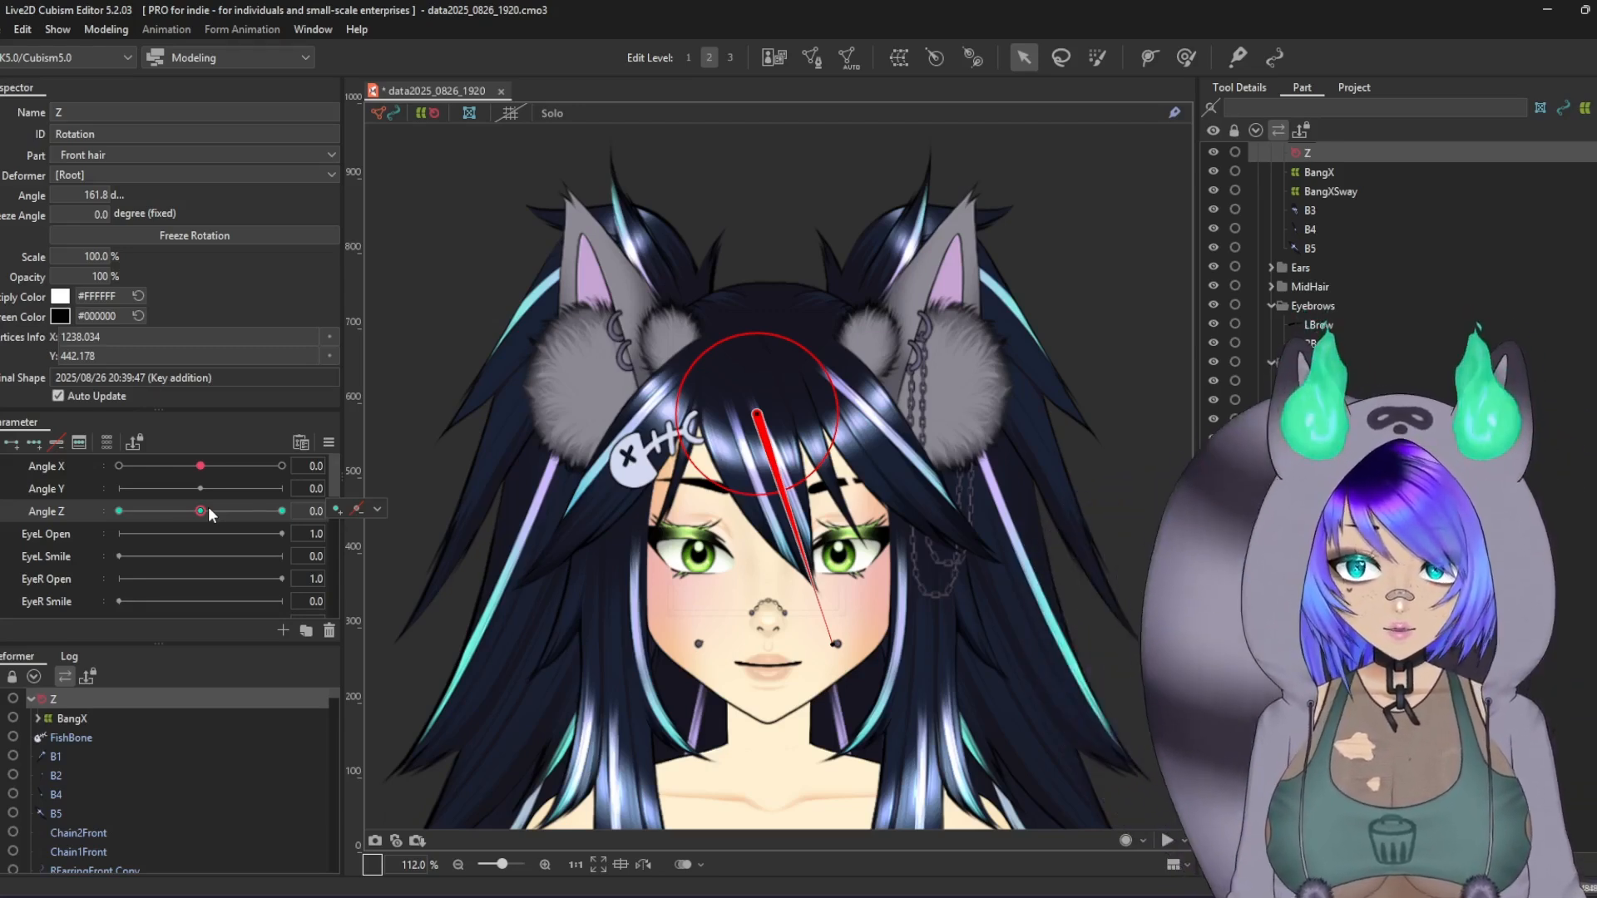
pyautogui.scroll(-2, 736, 667)
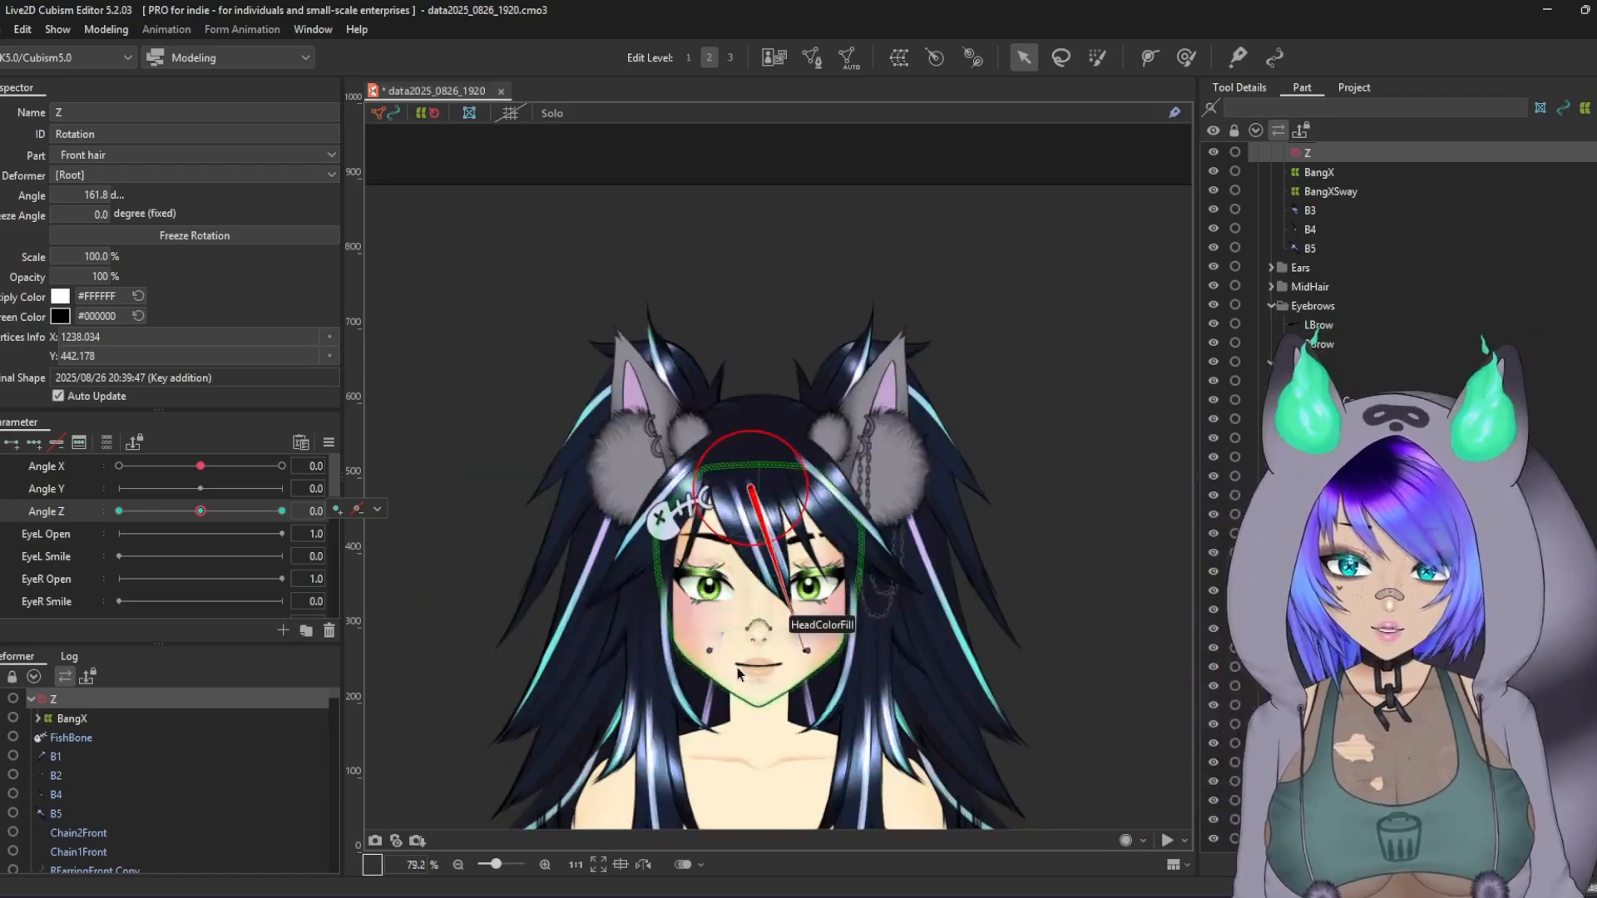
pyautogui.moveTo(737, 667); pyautogui.dragTo(747, 571)
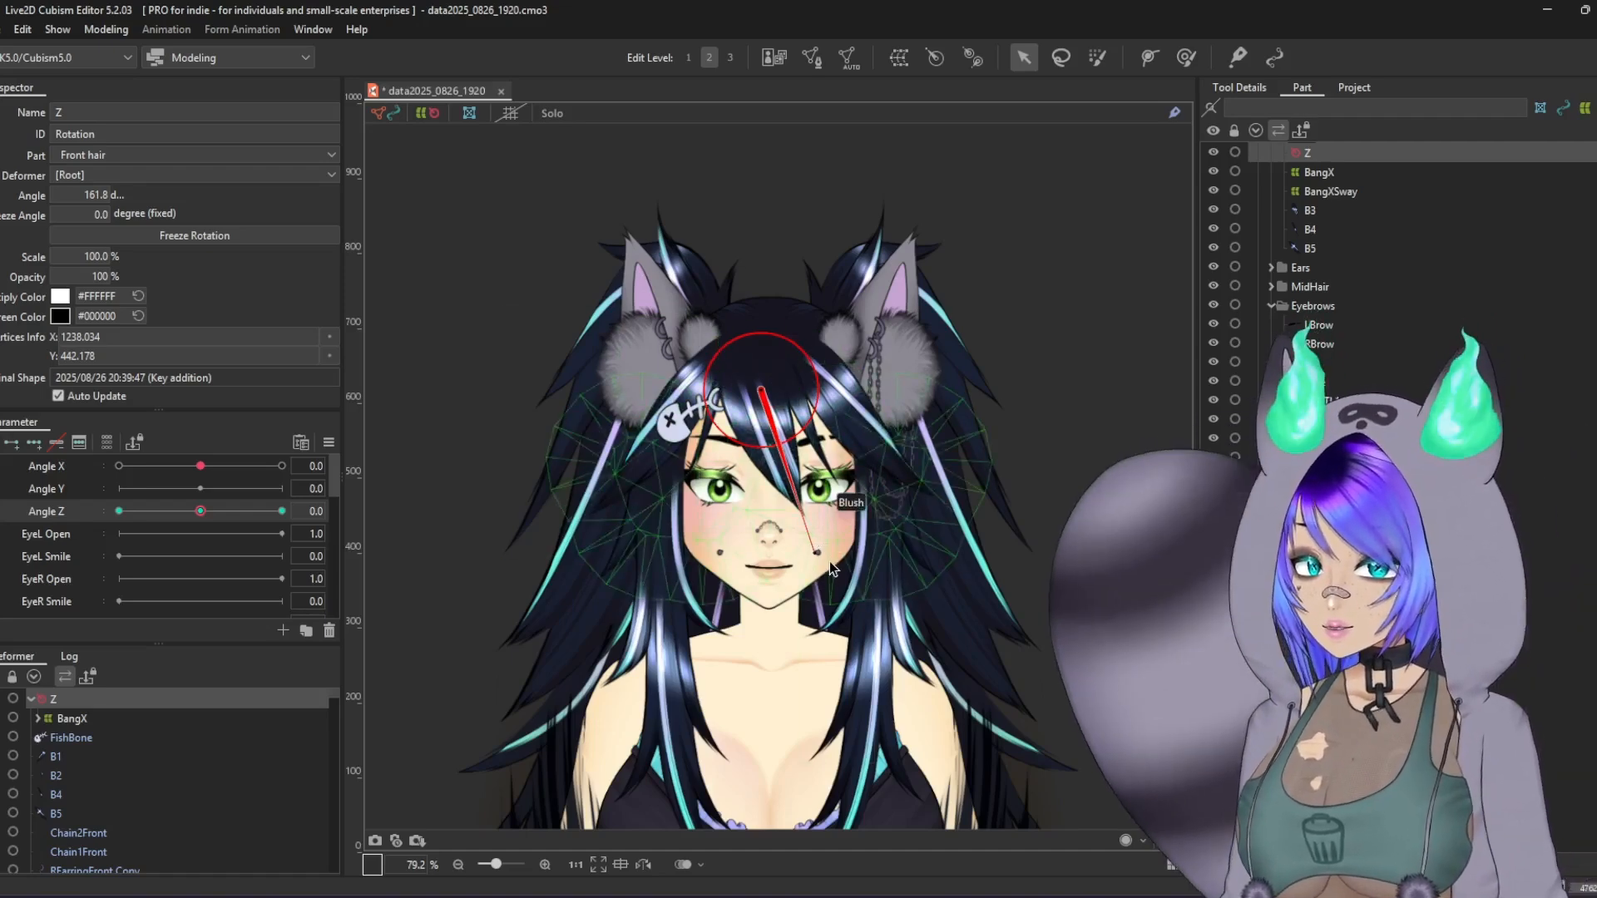
pyautogui.moveTo(815, 552); pyautogui.dragTo(824, 549)
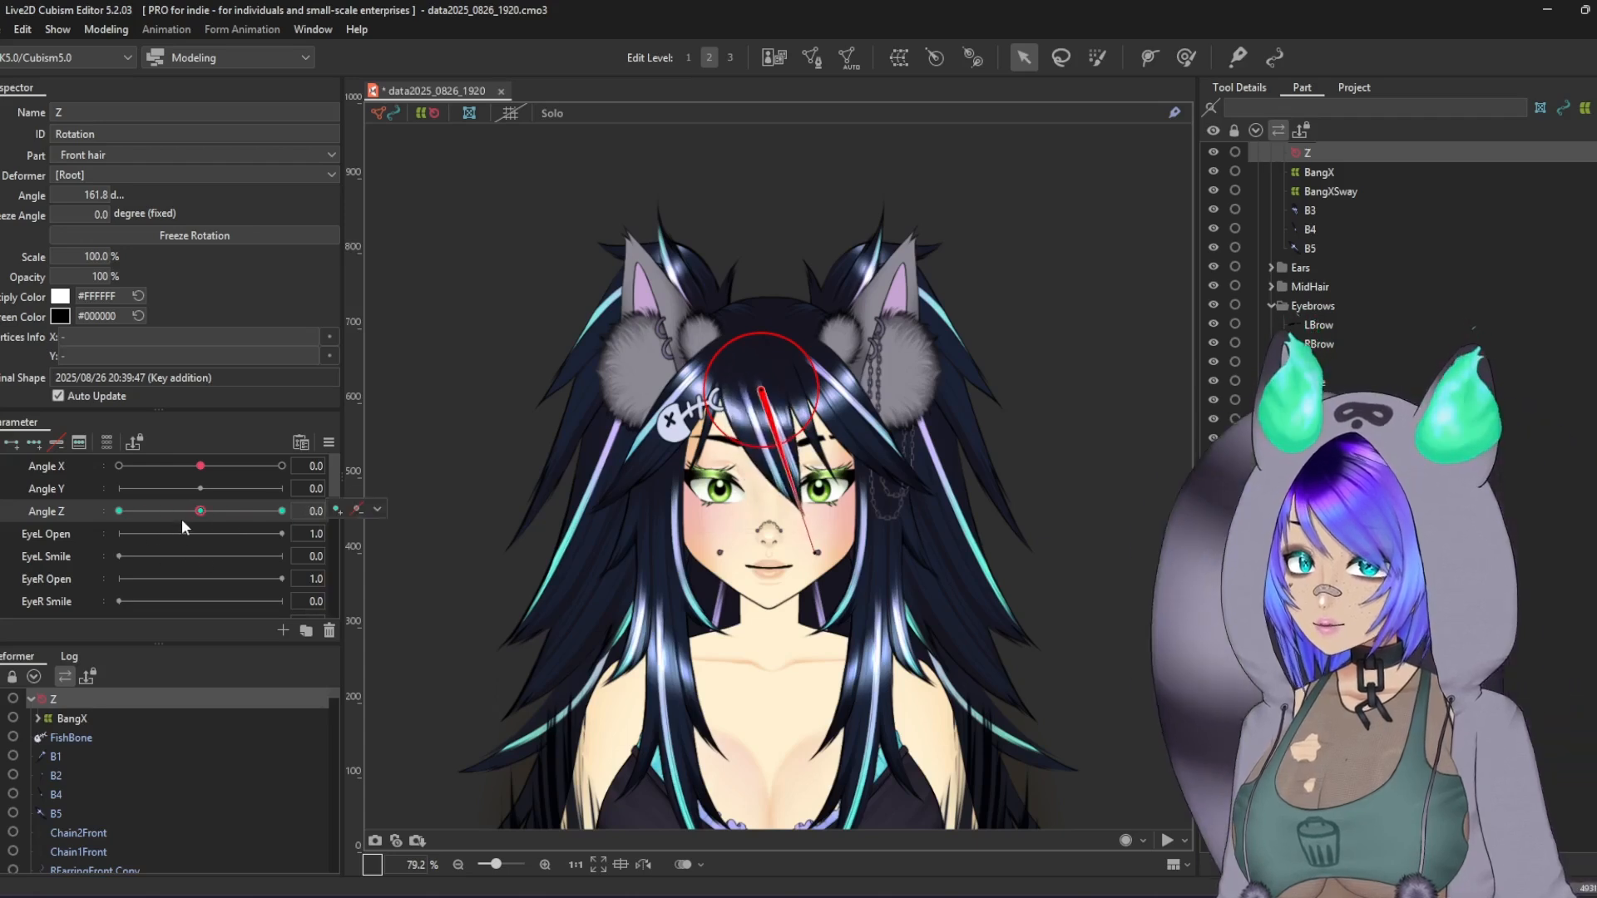
# Step: Expand the deformers nested under Z and check the BangXSway deformer across its parameter range, ending at BangXSway 0
pyautogui.rightClick(50, 717)
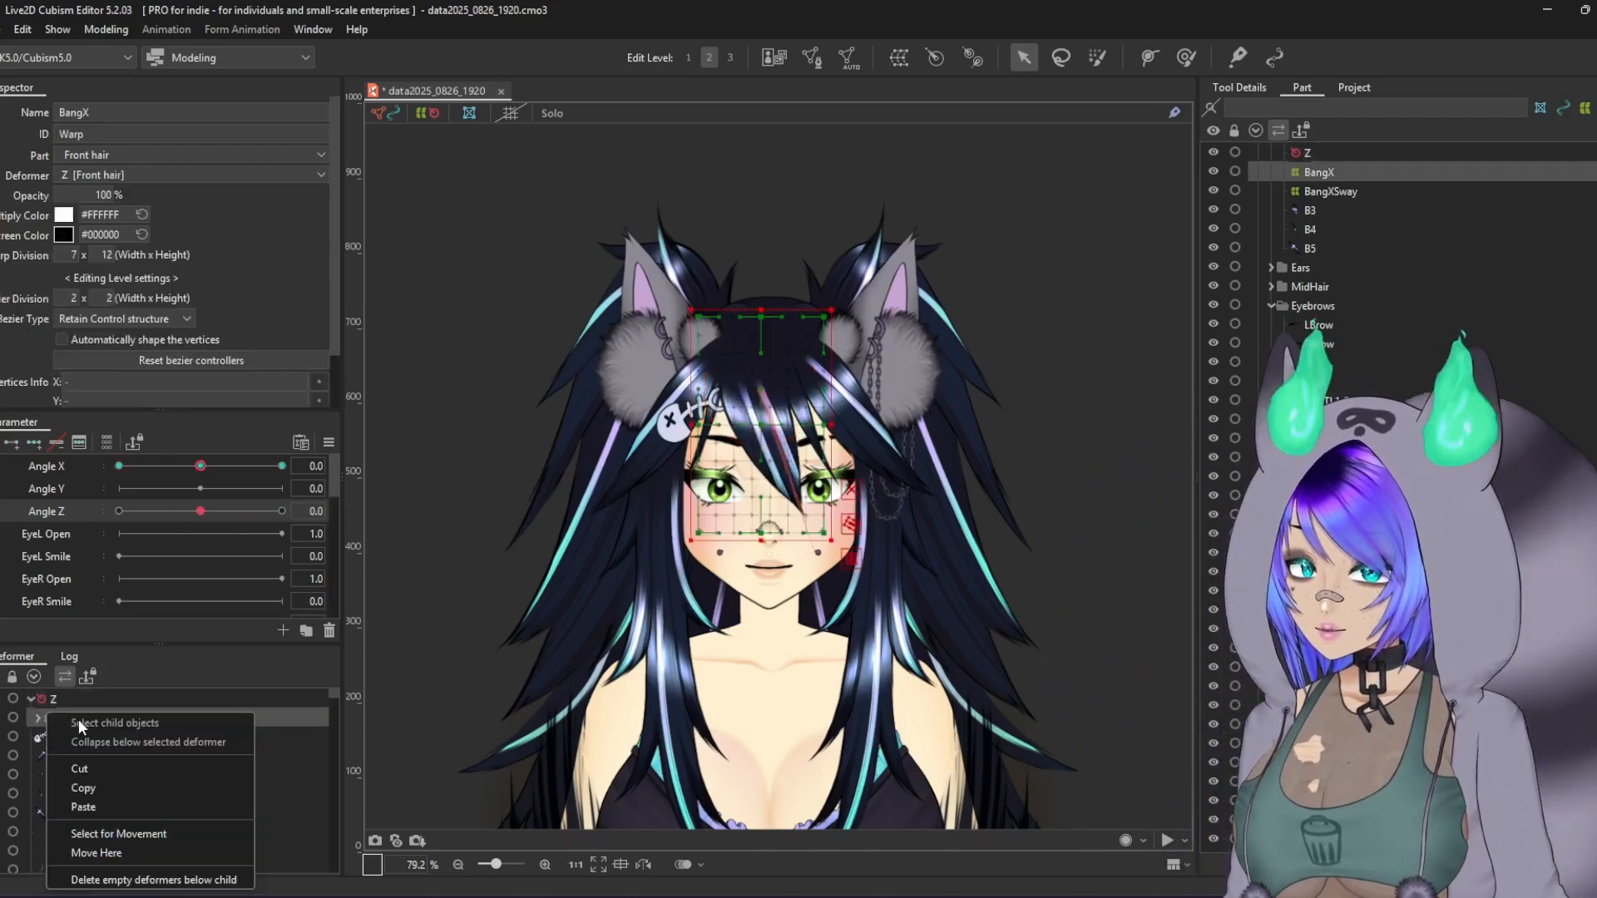
pyautogui.click(40, 714)
pyautogui.click(37, 716)
pyautogui.click(78, 737)
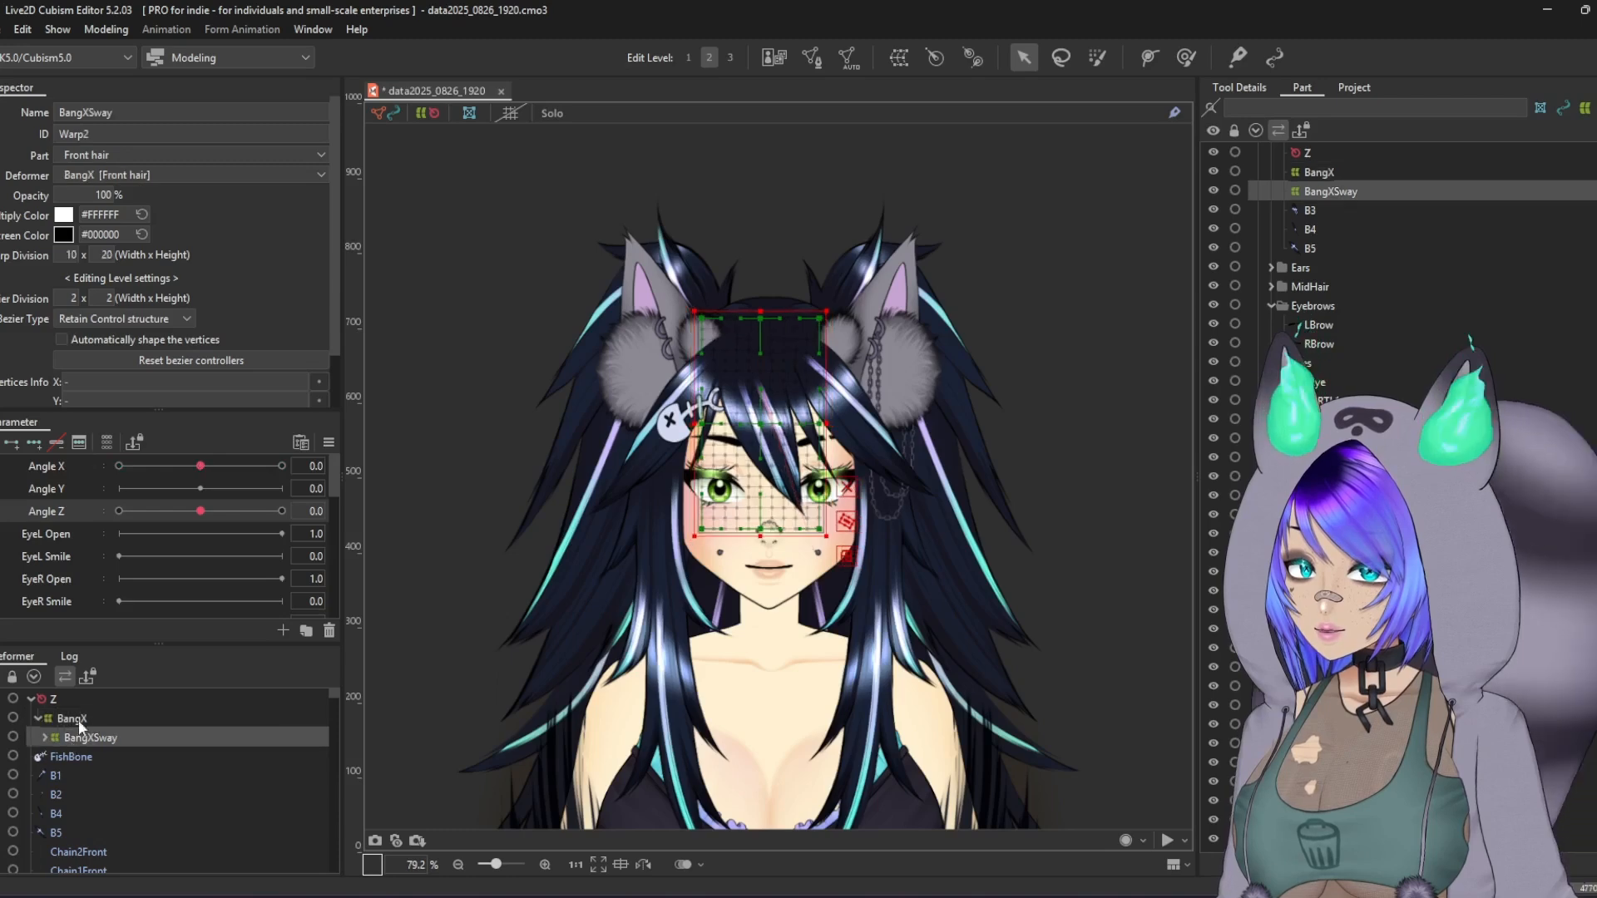
pyautogui.scroll(-5, 141, 577)
pyautogui.click(119, 608)
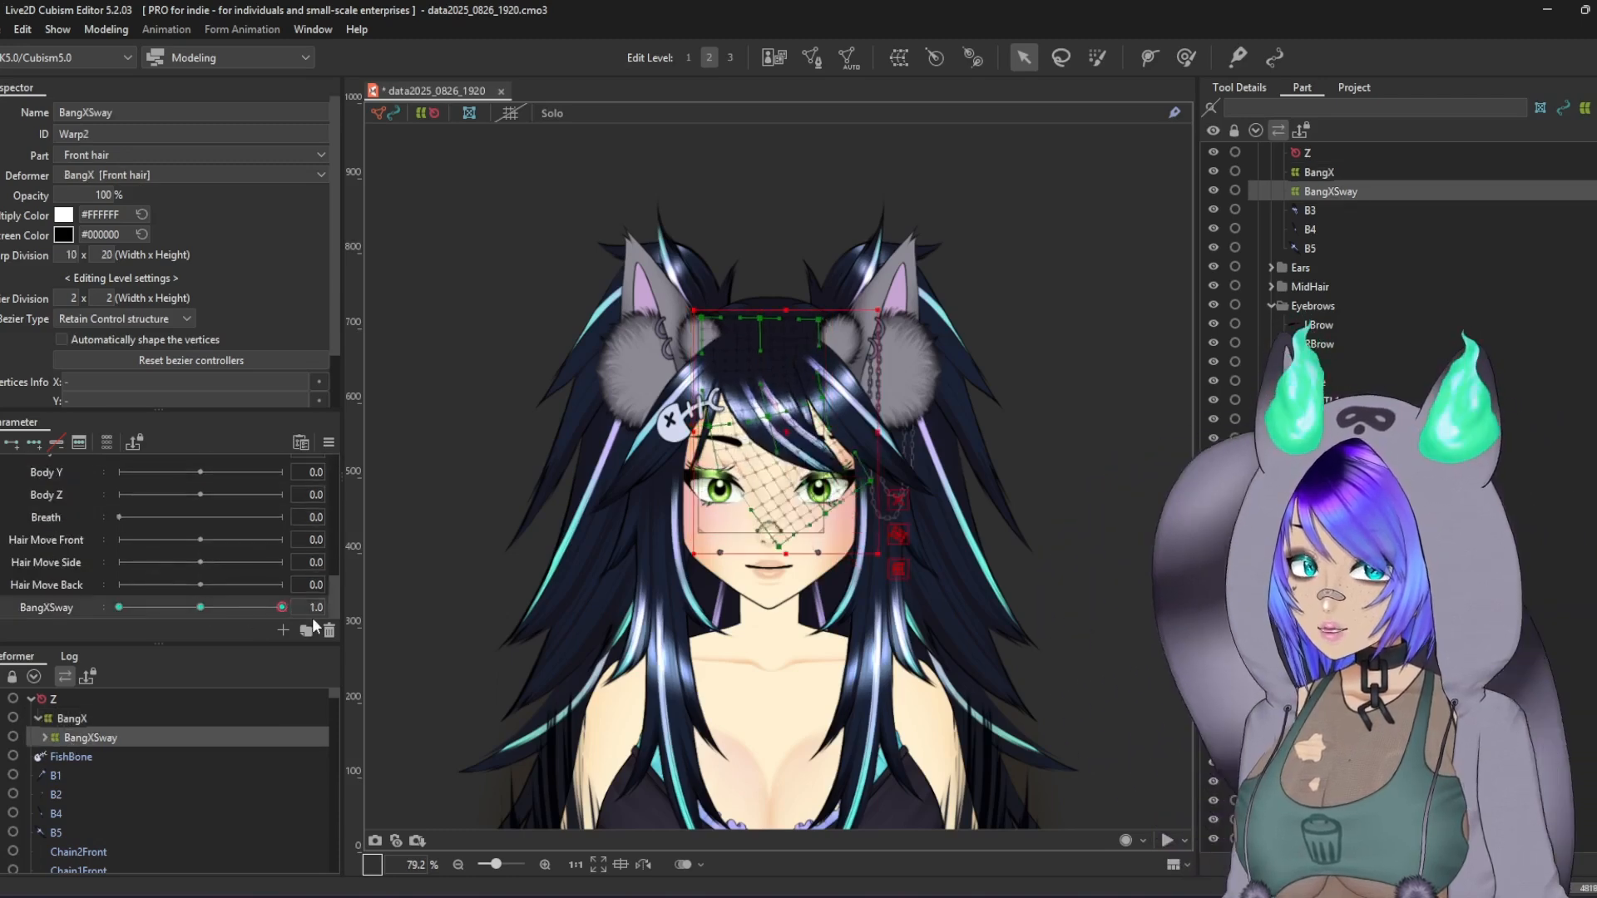
pyautogui.moveTo(102, 637); pyautogui.dragTo(203, 617)
pyautogui.click(715, 530)
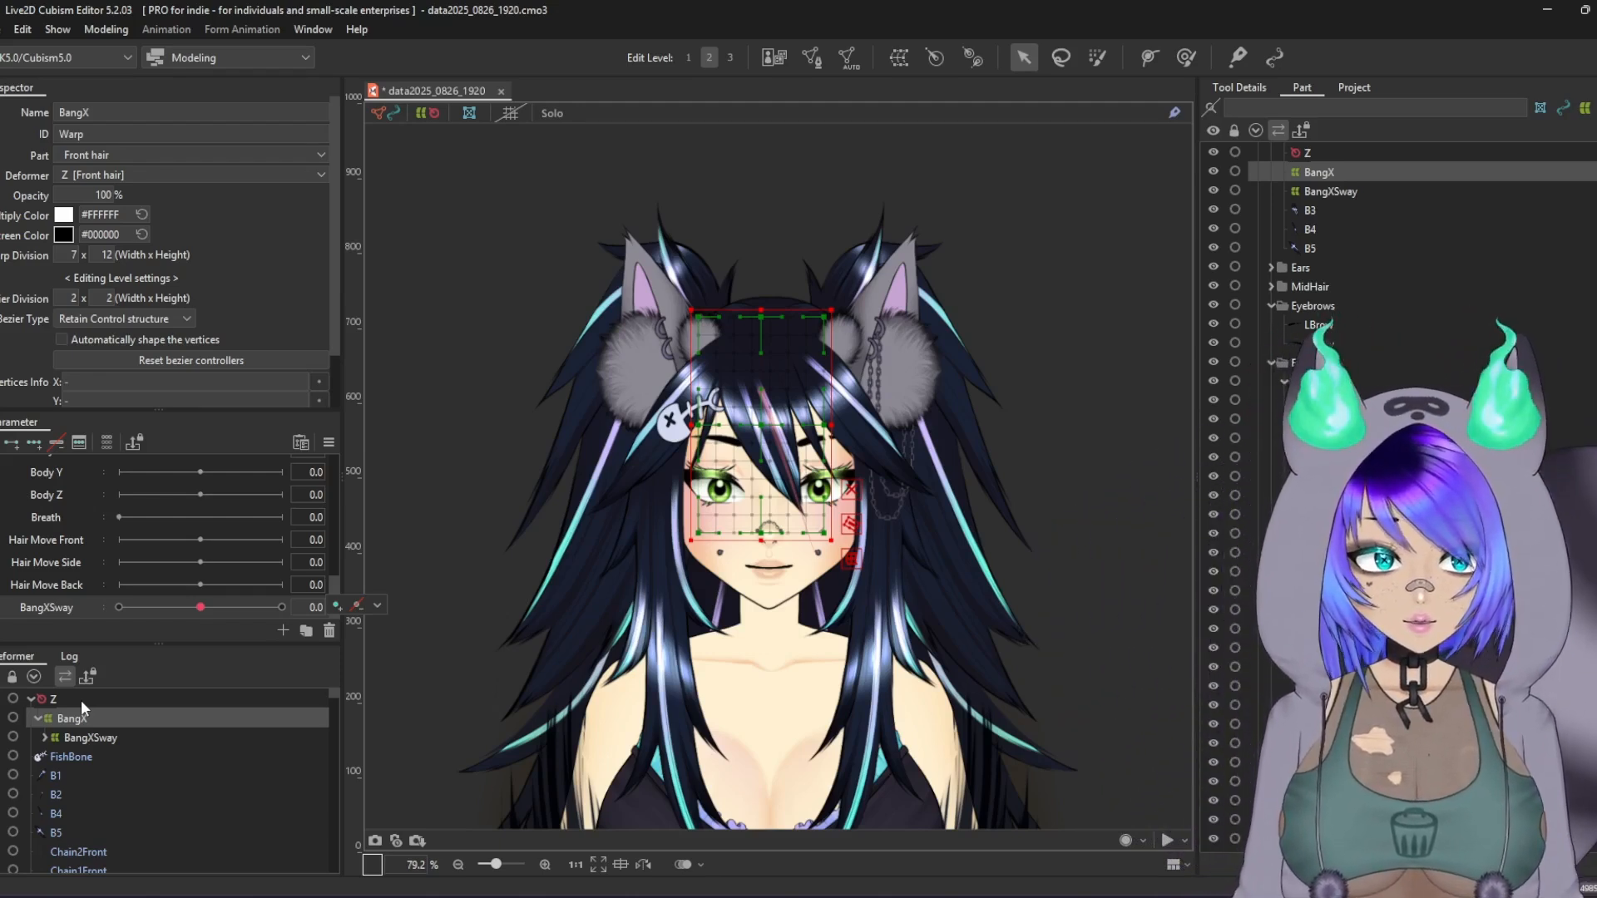
pyautogui.hotkey('ctrl', 's')
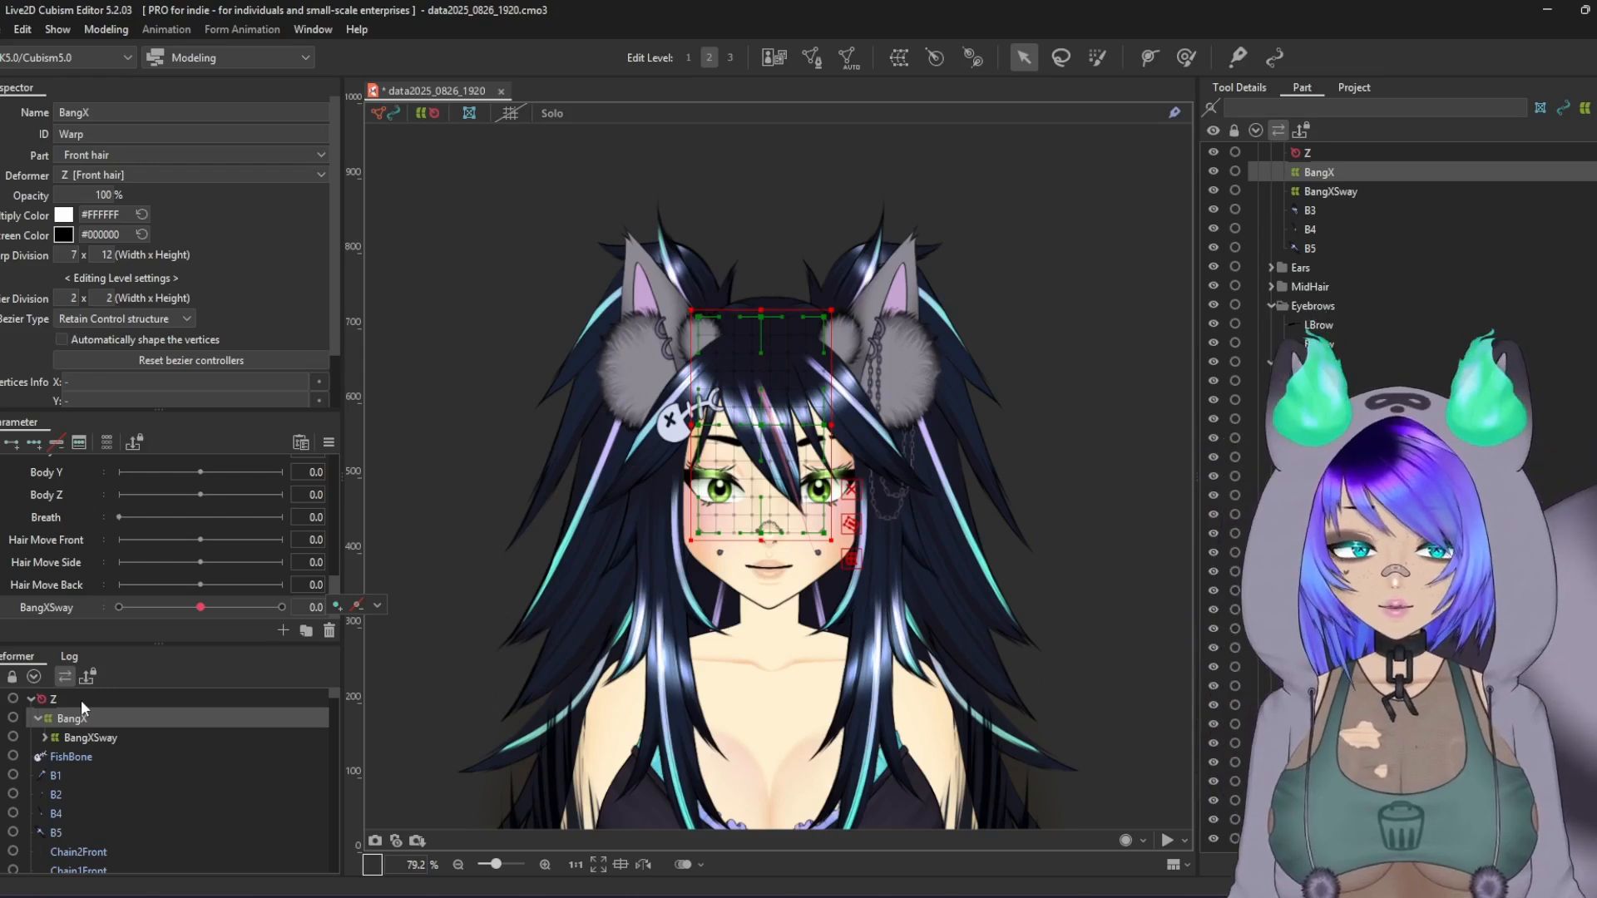
pyautogui.hotkey('ctrl', 's')
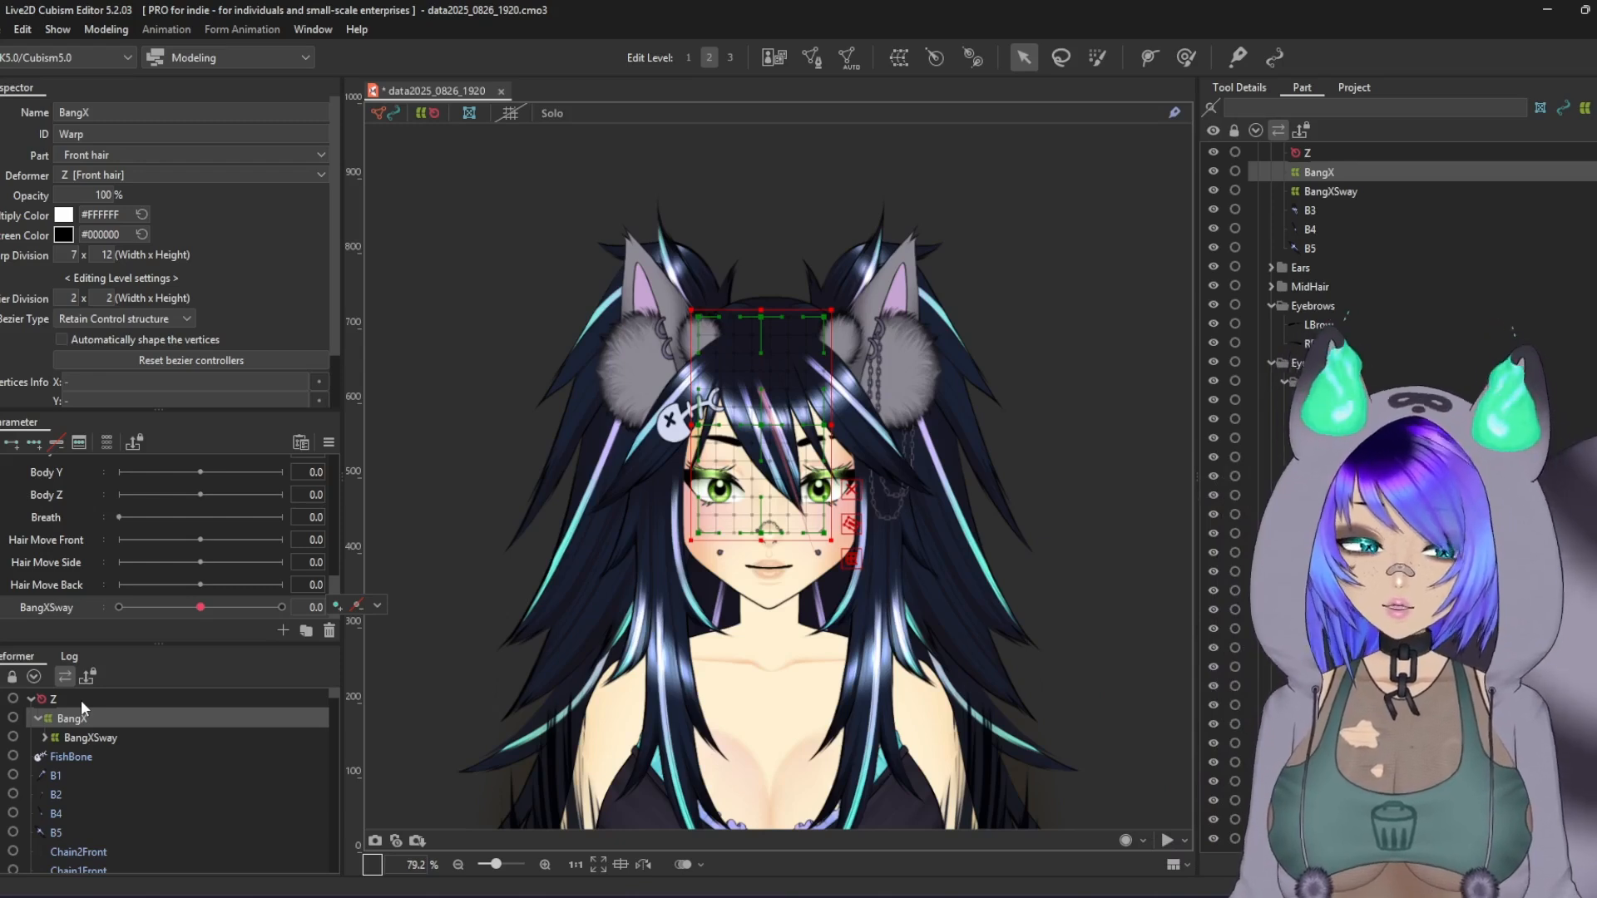
pyautogui.hotkey('ctrl', 's')
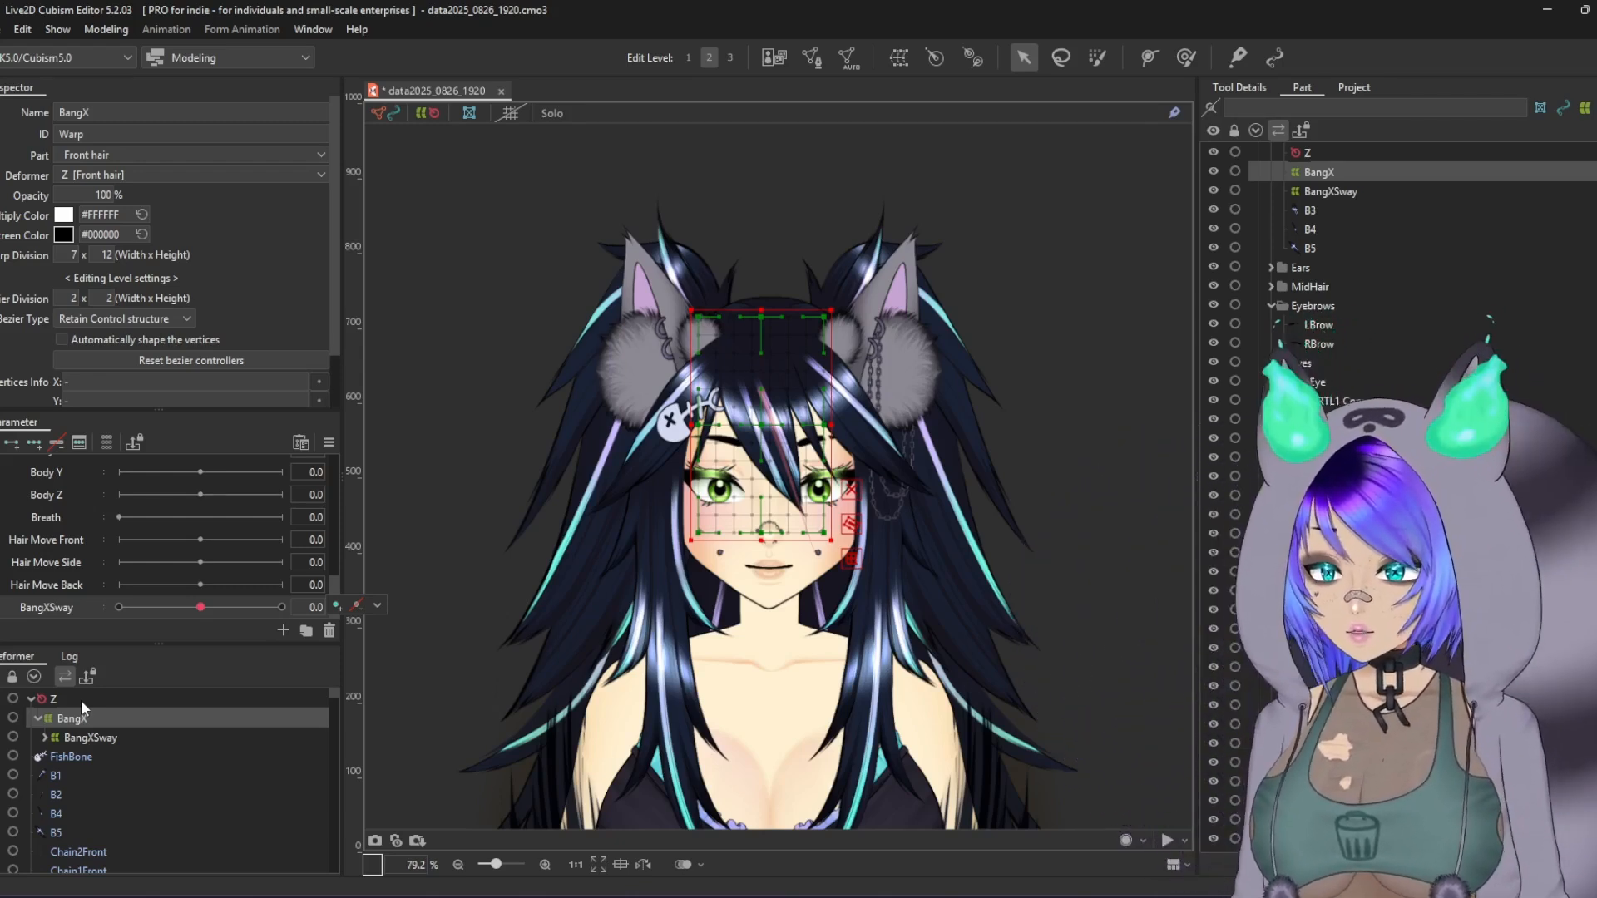
pyautogui.click(377, 605)
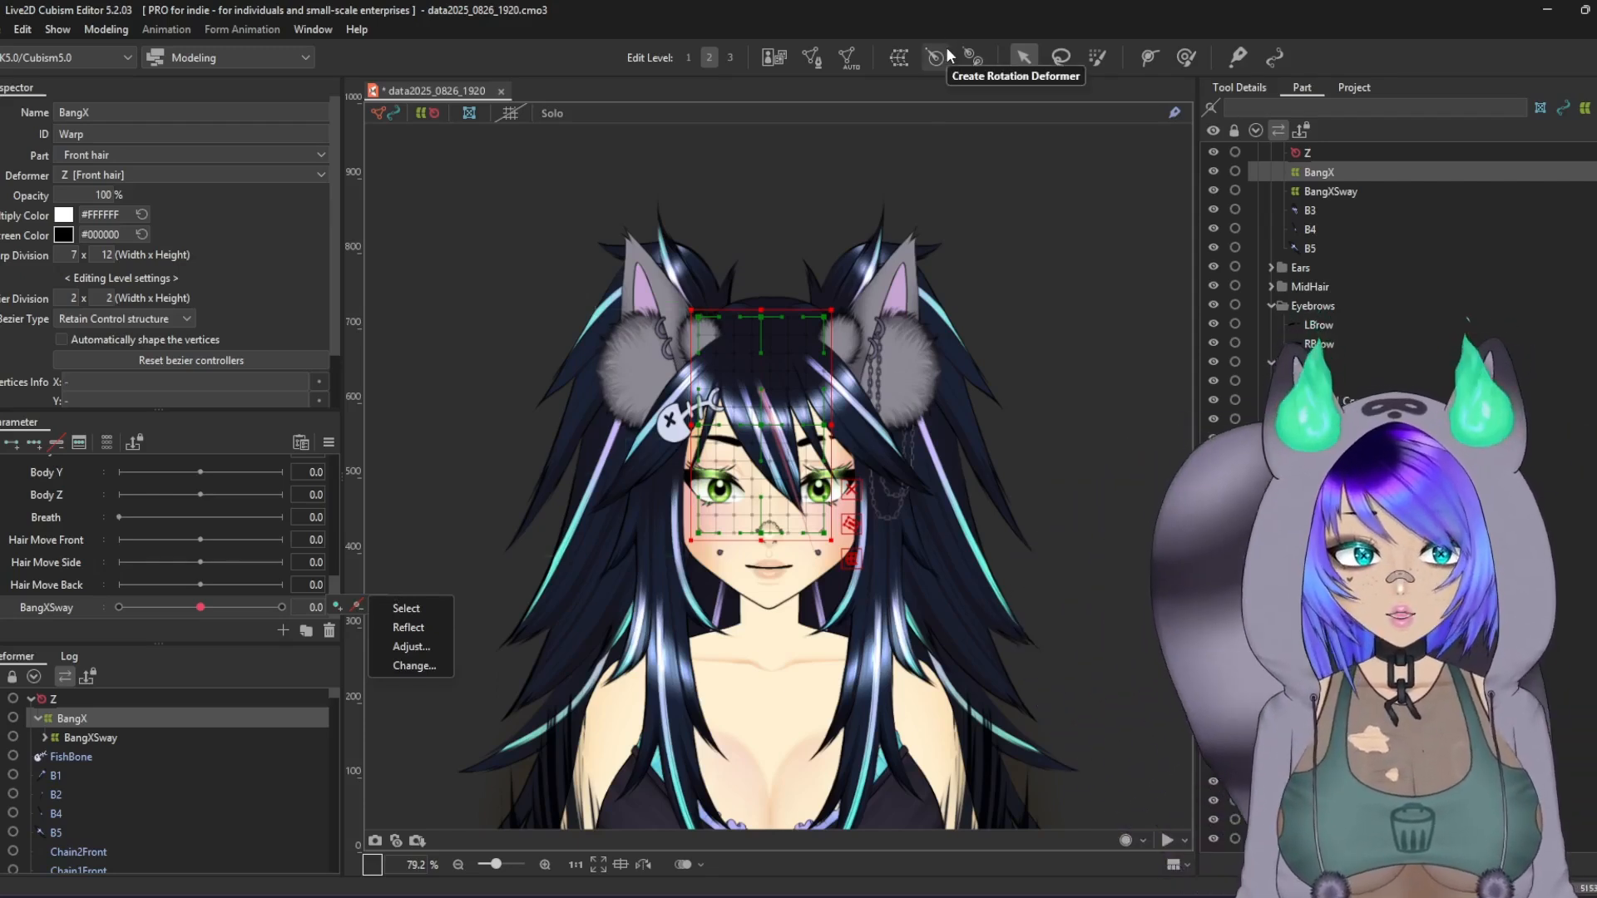
# Step: Inspect the nested front hair deformers by selecting Z, BangX and BangXSway in turn, ending with BangXSway selected
pyautogui.click(98, 699)
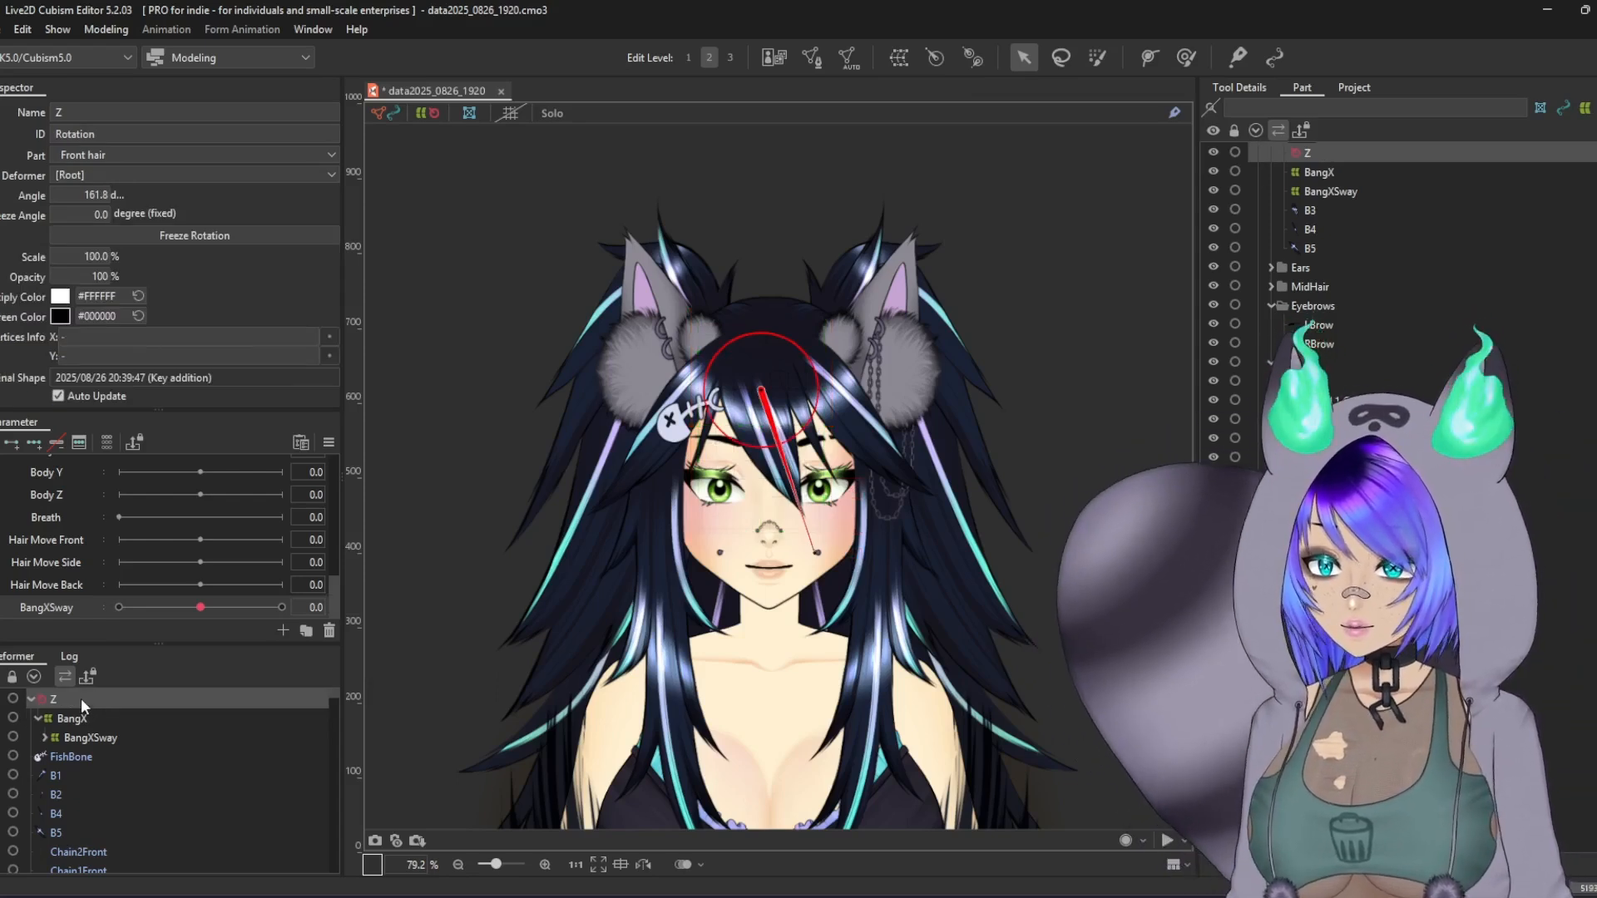
pyautogui.click(92, 735)
pyautogui.click(82, 720)
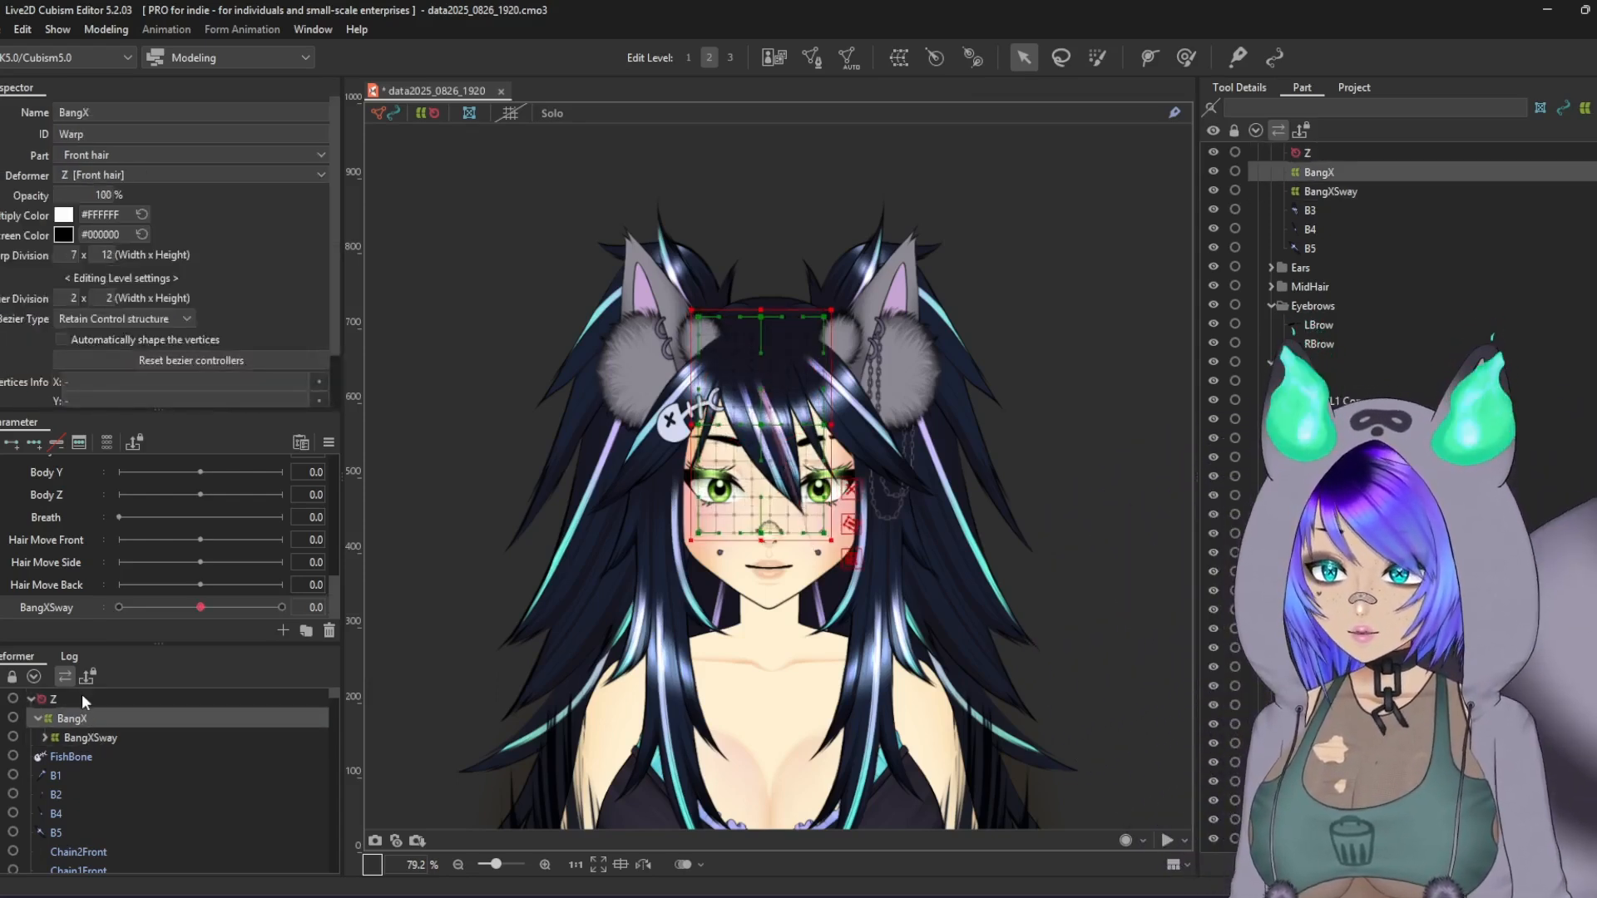
pyautogui.click(81, 696)
pyautogui.click(97, 721)
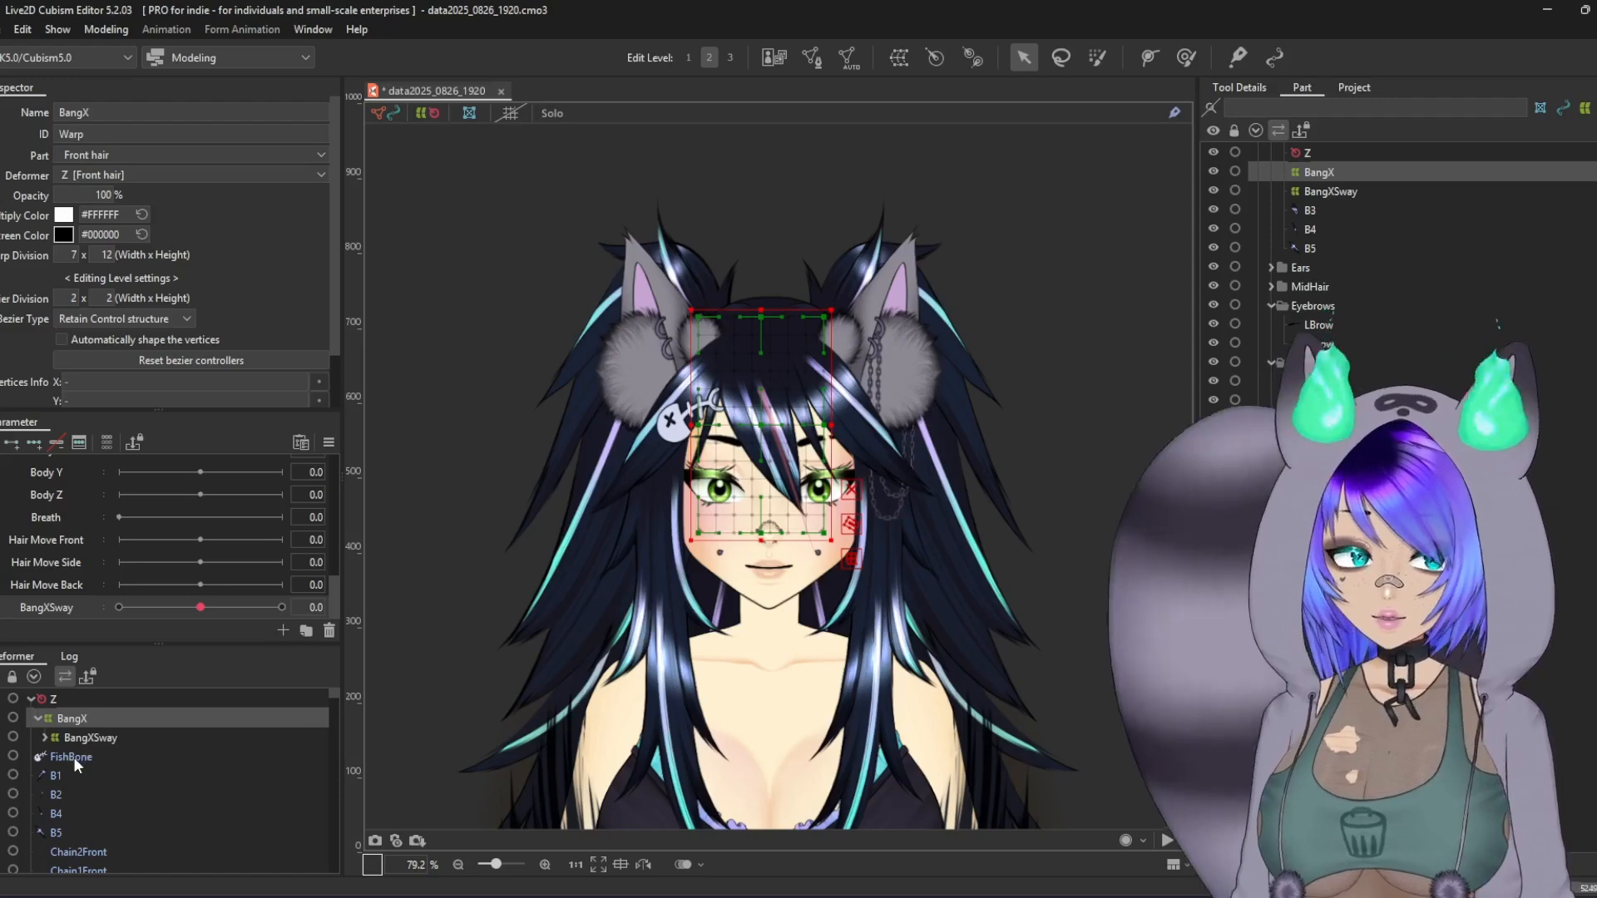
pyautogui.click(101, 740)
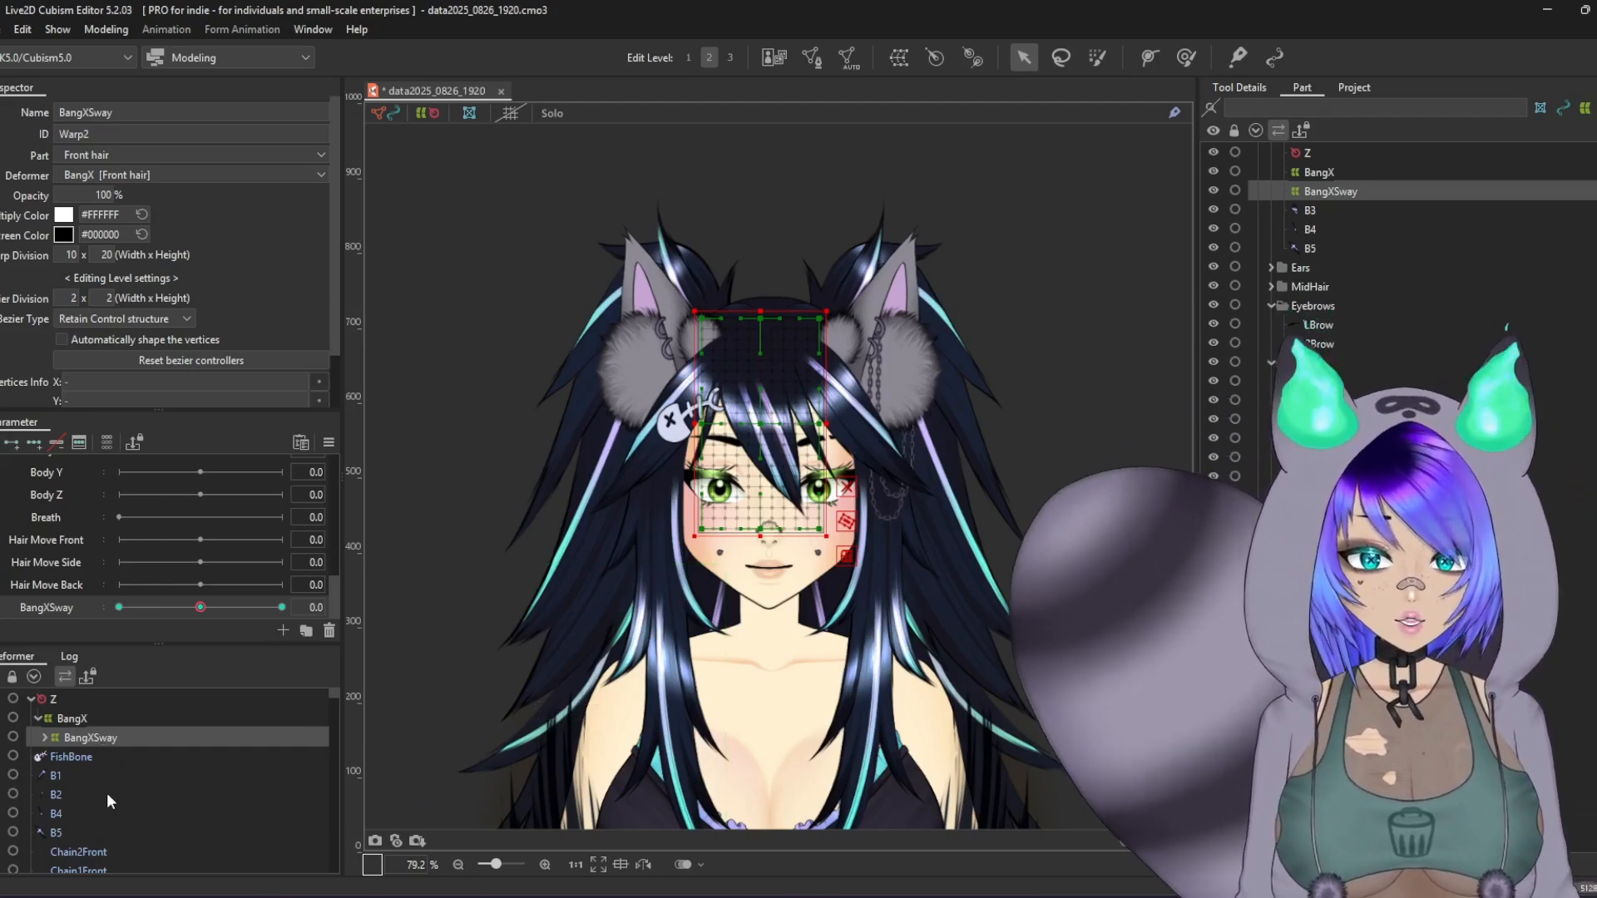
pyautogui.moveTo(75, 895)
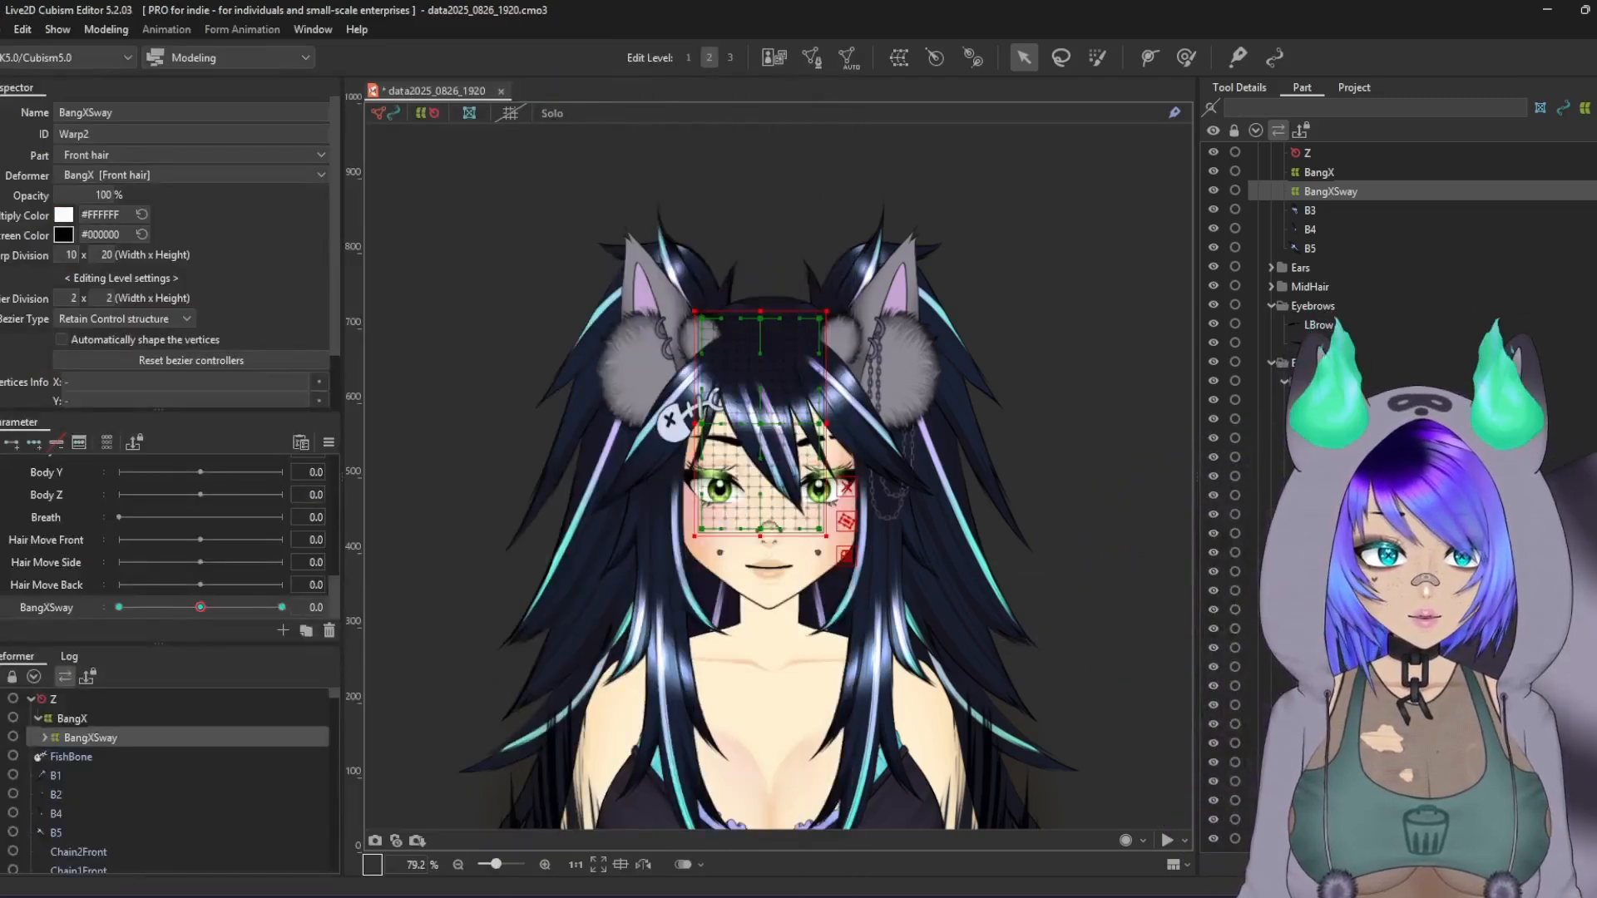